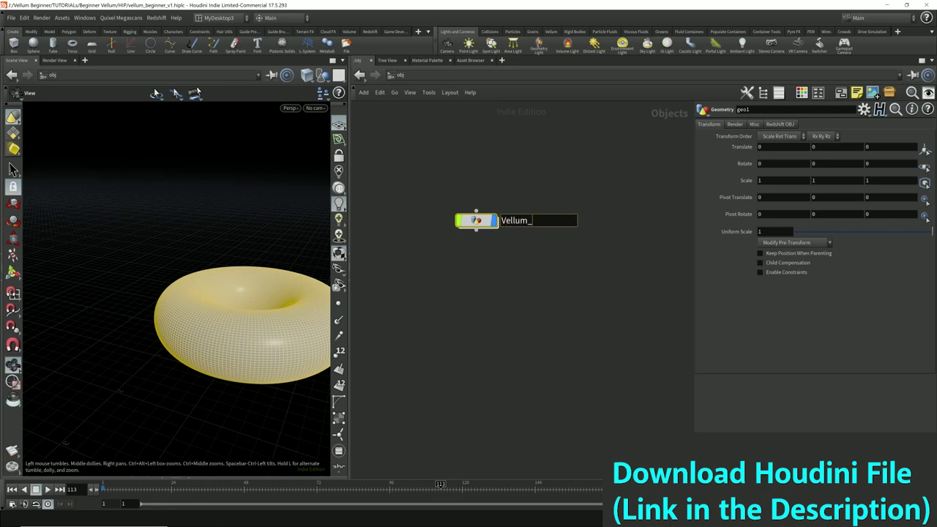
# Step: Finish renaming the geometry object as Vellum_SOP and turn off its display
pyautogui.press('Return')
pyautogui.click(494, 220)
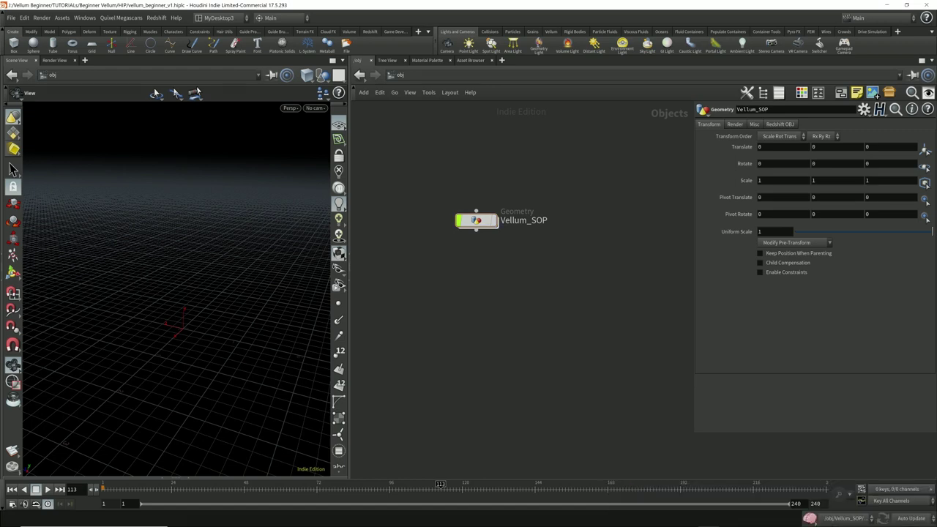
# Step: Add a new Geometry object below Vellum_SOP and go inside it
pyautogui.press('Tab')
pyautogui.write('geo')
pyautogui.press('Return')
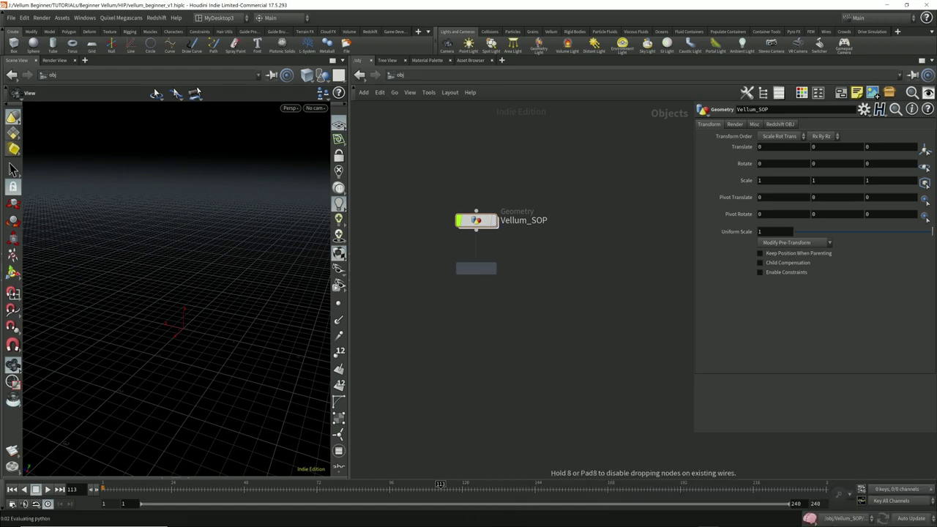
pyautogui.click(471, 268)
pyautogui.doubleClick(476, 268)
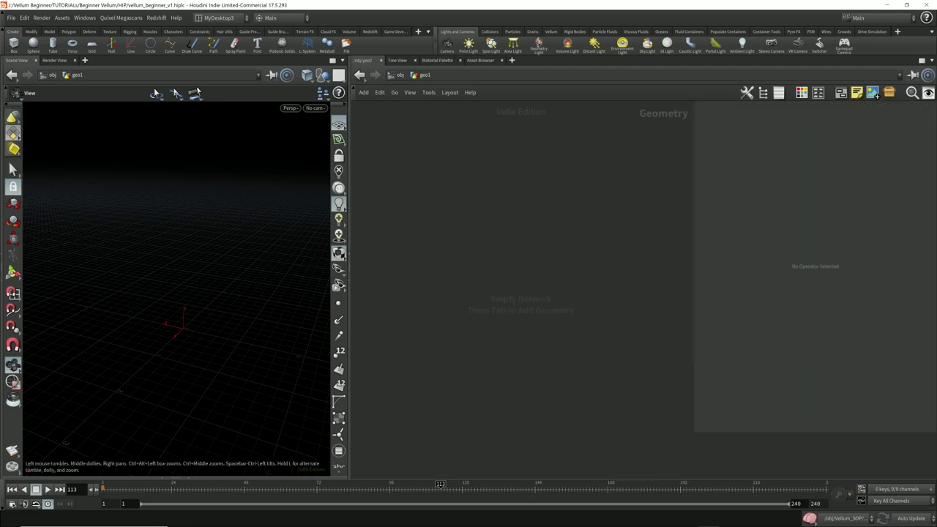
# Step: Add a Torus node to the empty geometry network
pyautogui.press('Tab')
pyautogui.write('toru')
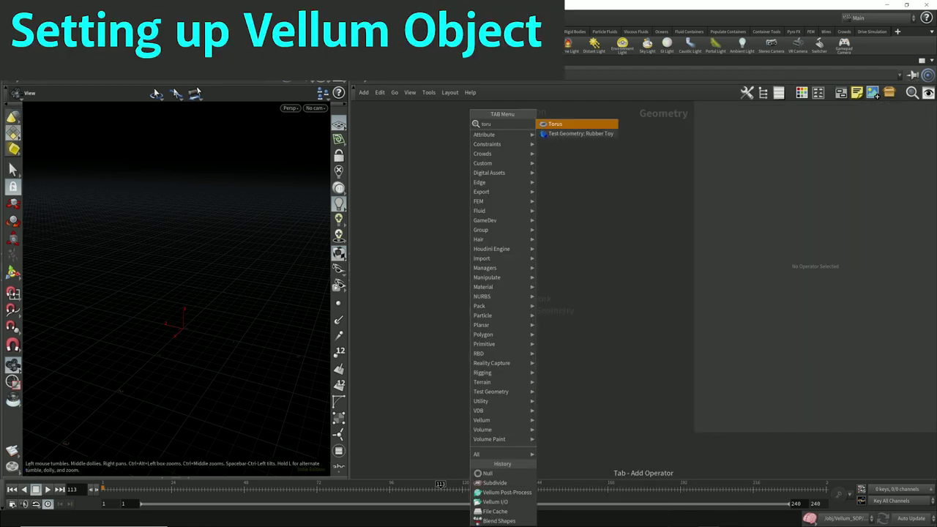
pyautogui.press('Return')
pyautogui.click(477, 150)
# Step: Add a displayed Transform node after the torus and rename it "higher"
pyautogui.press('Tab')
pyautogui.write('tran')
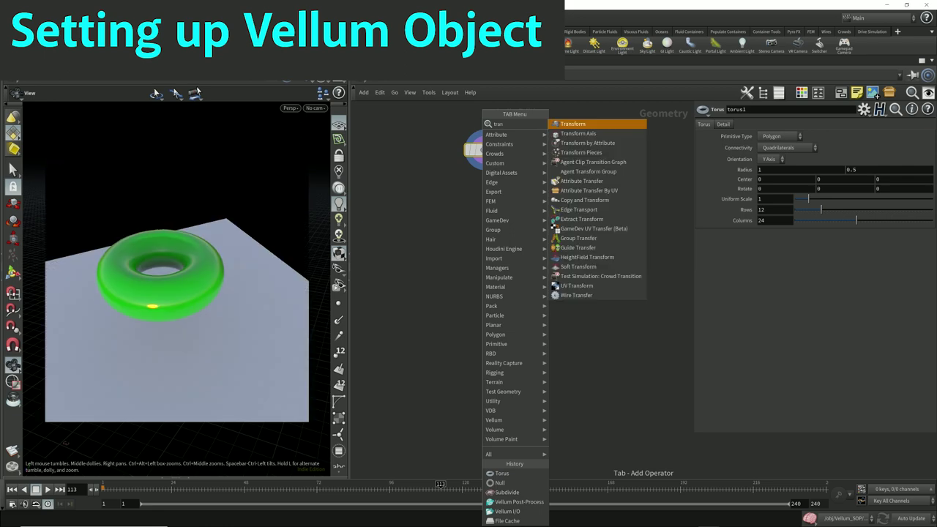
pyautogui.press('Return')
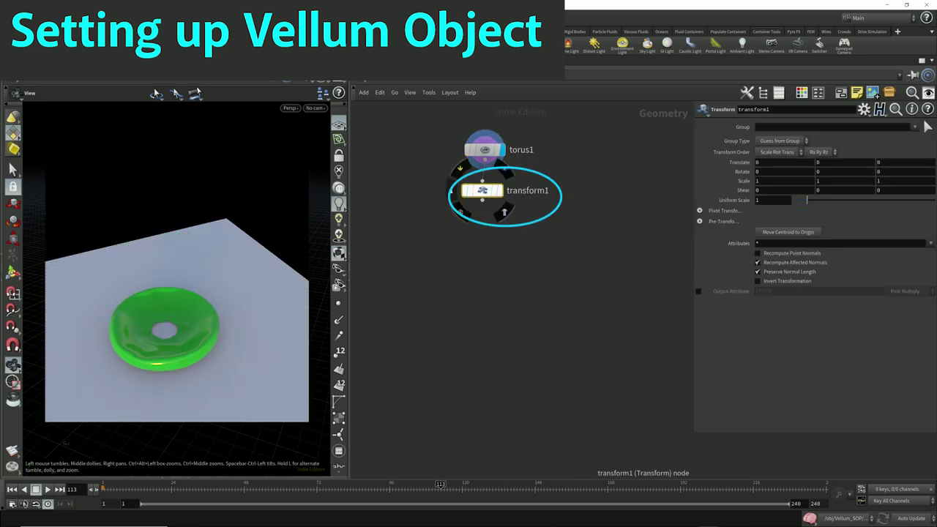
pyautogui.click(507, 176)
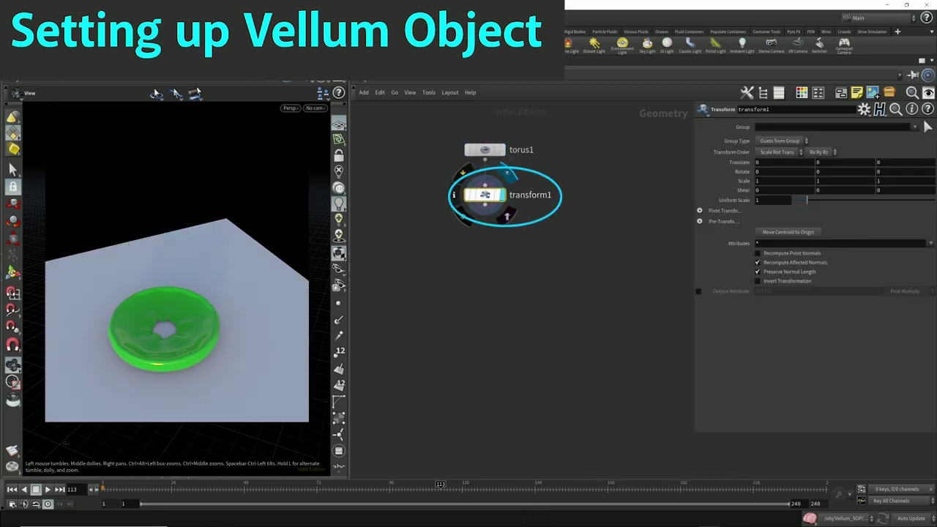
pyautogui.click(531, 195)
pyautogui.write('higher')
pyautogui.press('Return')
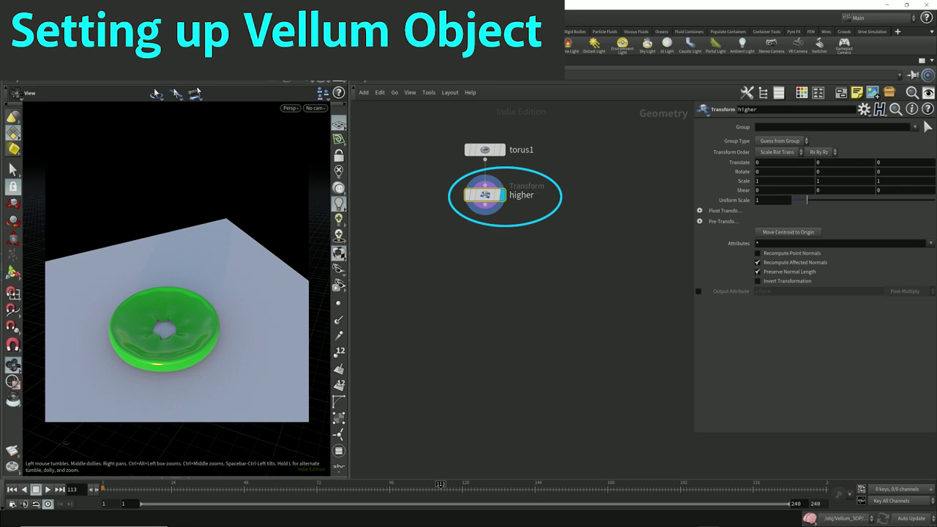
# Step: Raise the torus by setting the Transform node's Y translation to 2
pyautogui.doubleClick(817, 163)
pyautogui.write('2')
pyautogui.press('Return')
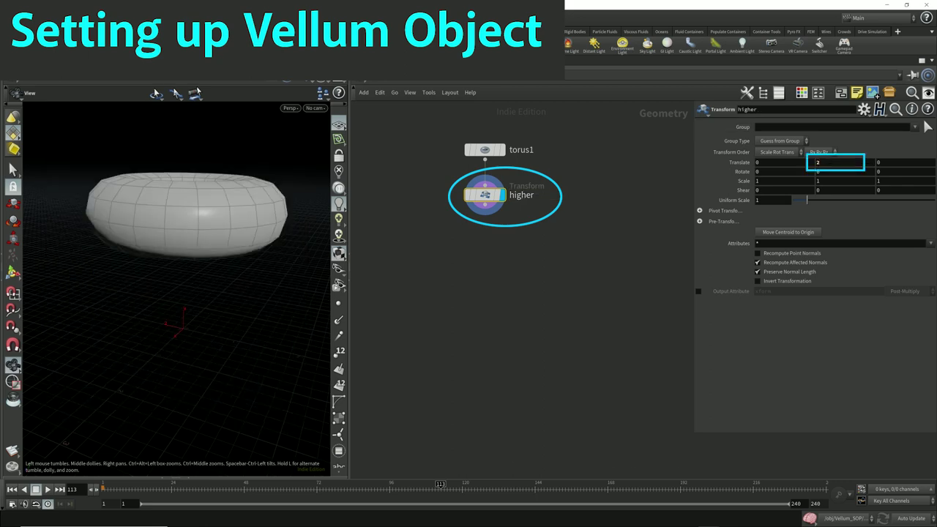
pyautogui.moveTo(176, 242); pyautogui.dragTo(176, 311)
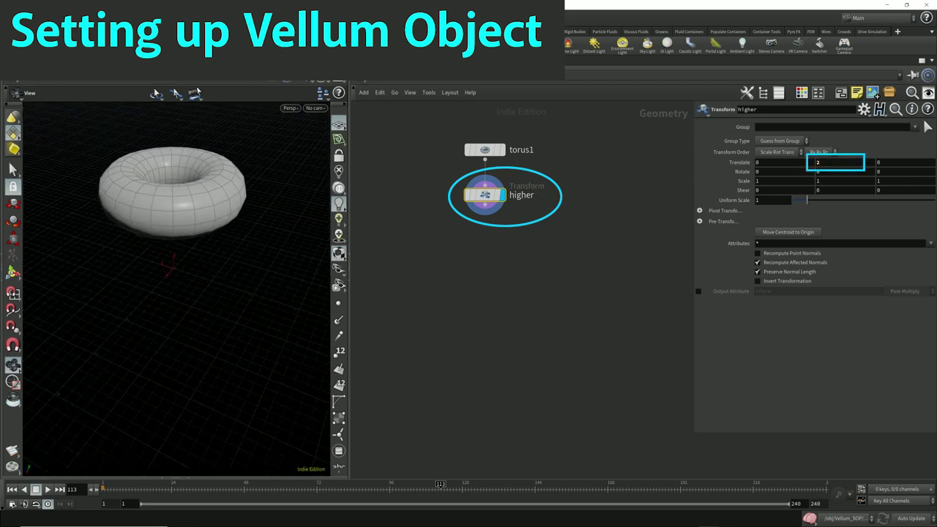
# Step: Add a Vellum Configure Cloth node fed by the output of the "higher" transform
pyautogui.click(485, 205)
pyautogui.press('Tab')
pyautogui.write('vellu')
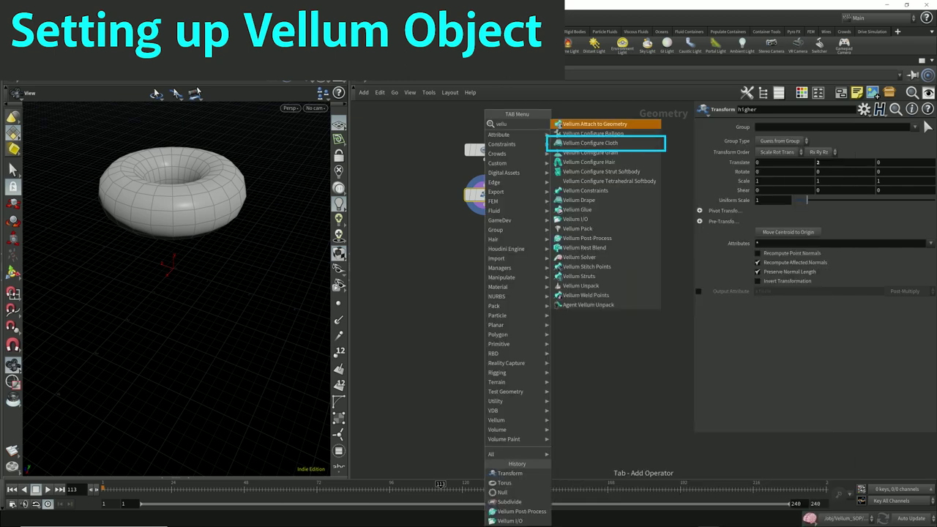
pyautogui.press('Down')
pyautogui.press('Down')
pyautogui.press('Down')
pyautogui.press('Down')
pyautogui.press('Down')
pyautogui.press('Down')
pyautogui.press('Down')
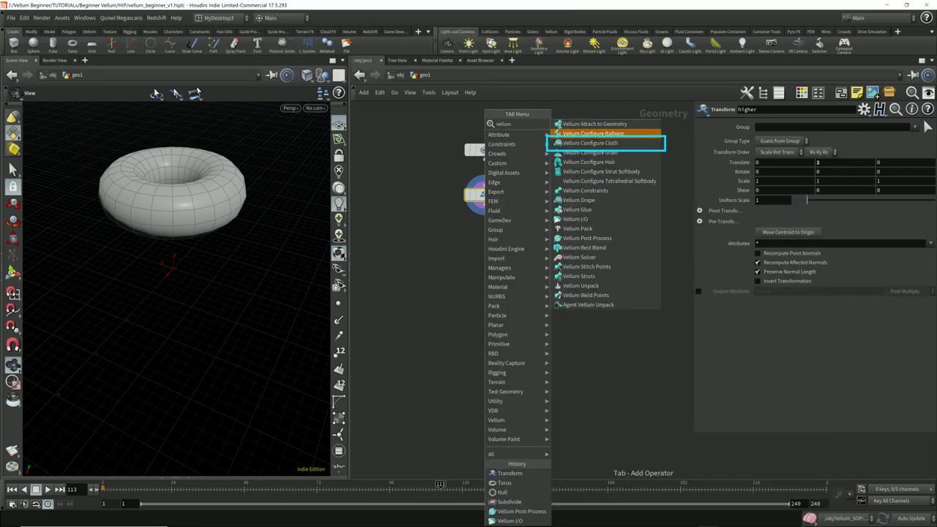
pyautogui.press('Up')
pyautogui.press('Up')
pyautogui.press('Up')
pyautogui.press('Up')
pyautogui.press('Up')
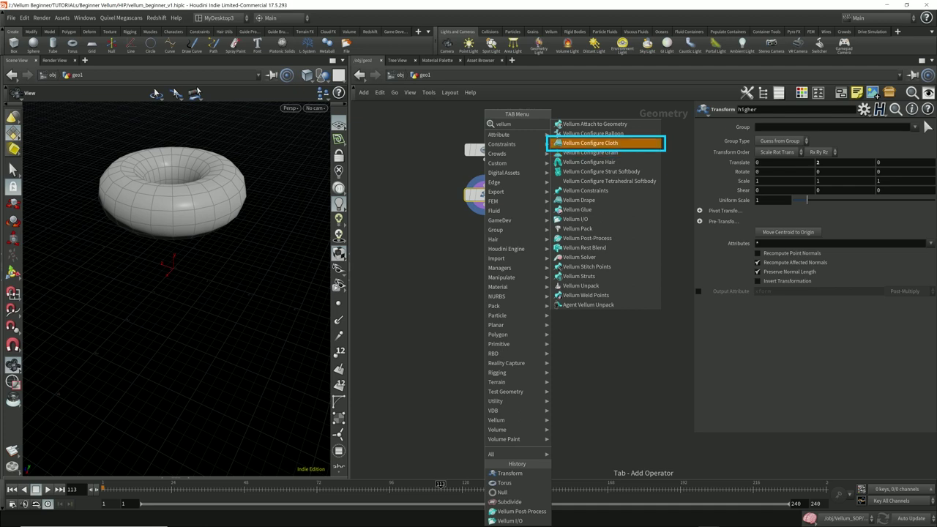
pyautogui.press('Return')
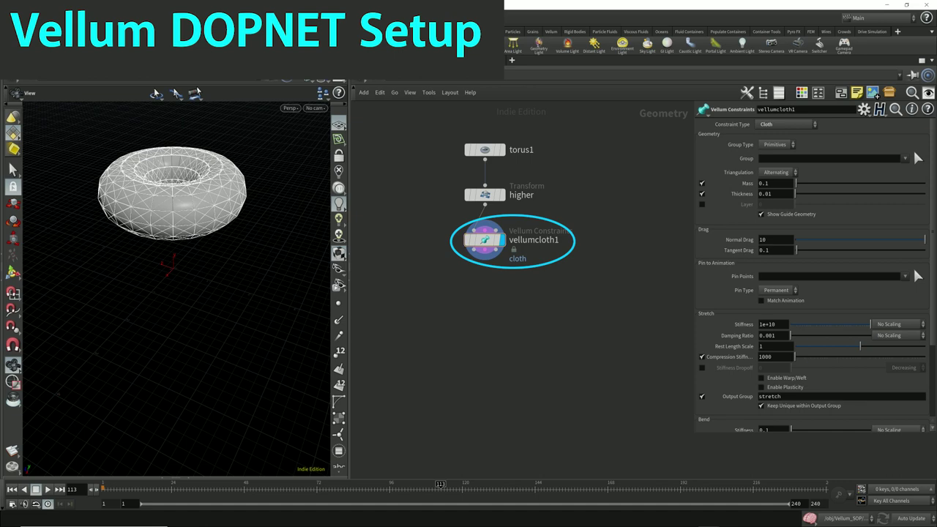
# Step: Add a DOP Network node with its display on, well below the Vellum cloth node
pyautogui.press('Tab')
pyautogui.write('dopnet')
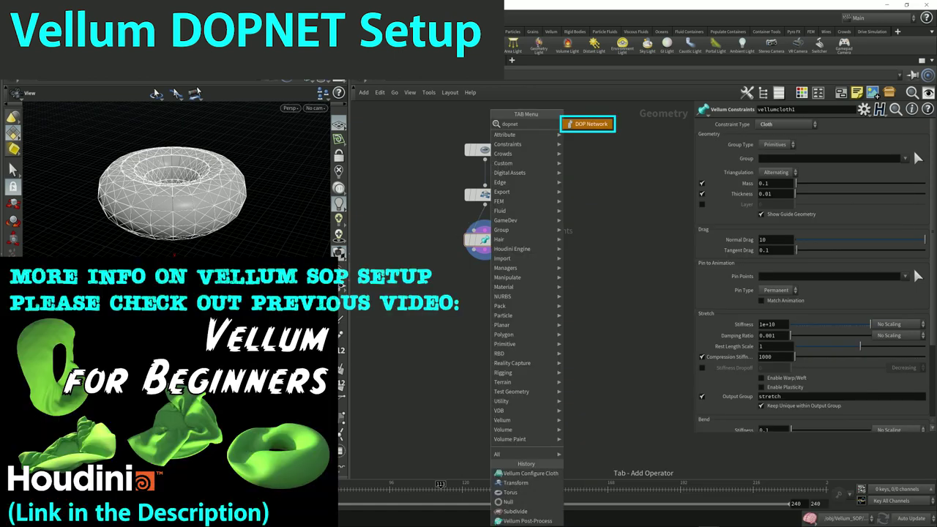
pyautogui.press('Return')
pyautogui.click(485, 322)
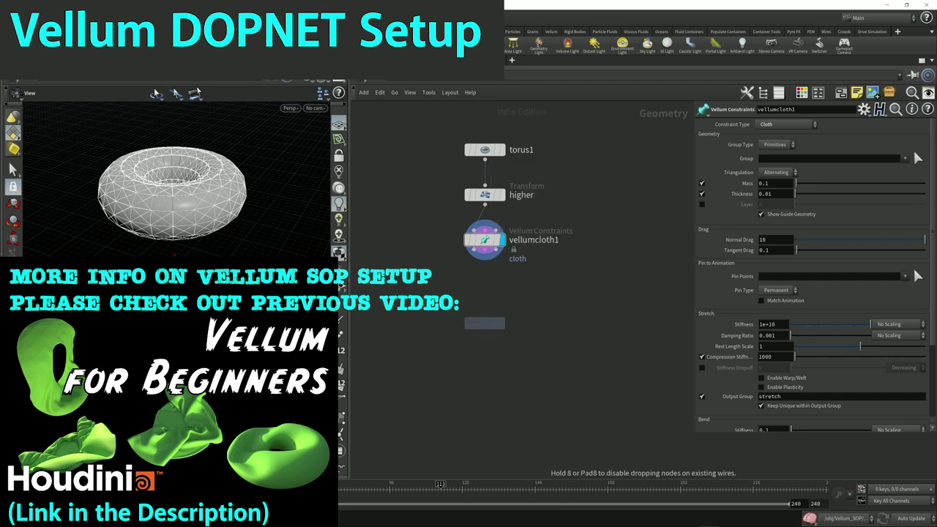
pyautogui.click(501, 321)
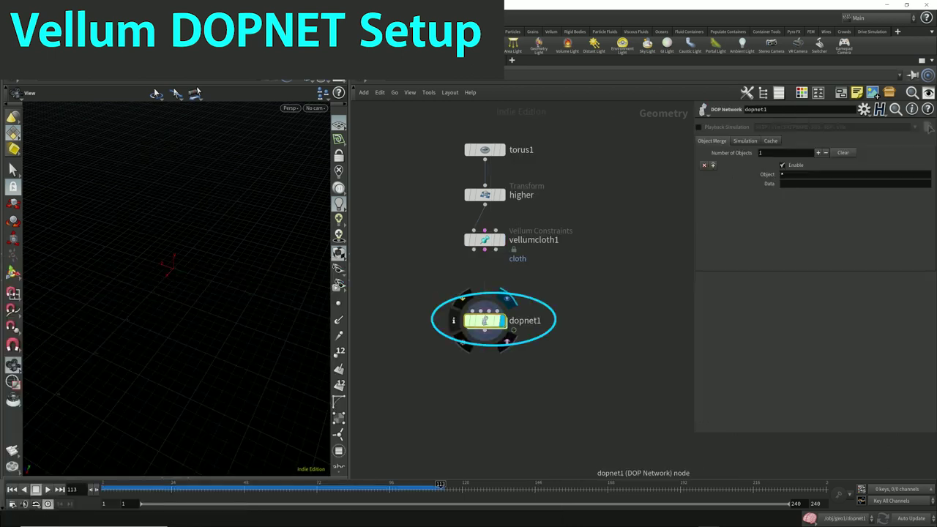
pyautogui.moveTo(485, 321); pyautogui.dragTo(485, 355)
# Step: Go inside the DOP Network and add a Vellum Object node above and left of the output node
pyautogui.doubleClick(497, 357)
pyautogui.press('Tab')
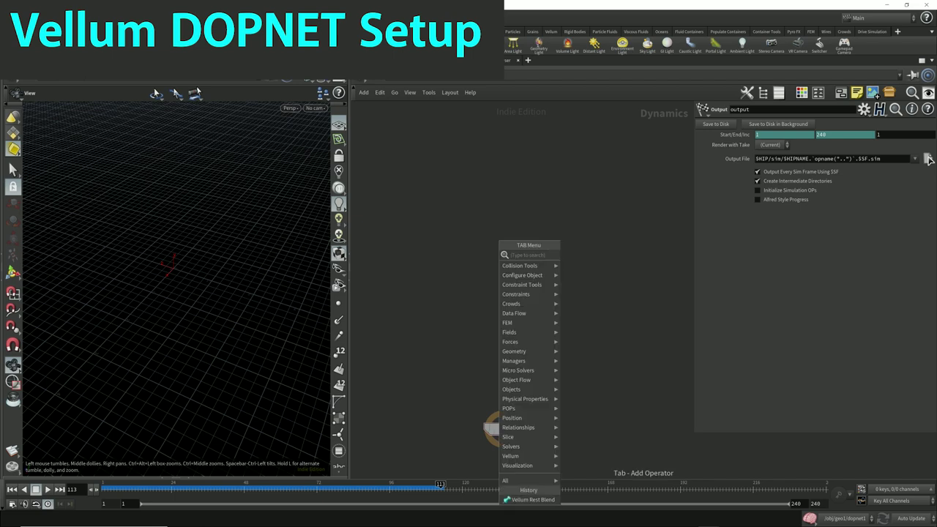
pyautogui.write('vellum')
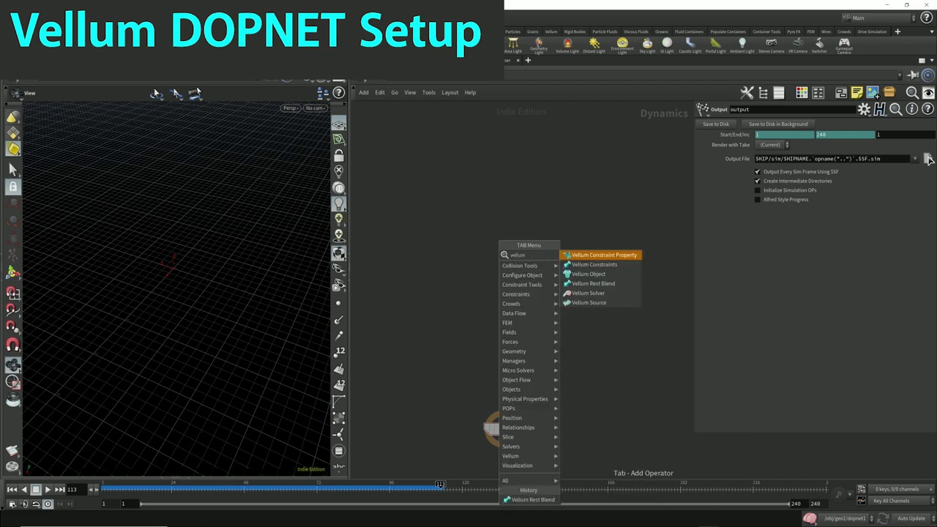
pyautogui.press('Down')
pyautogui.press('Down')
pyautogui.press('Return')
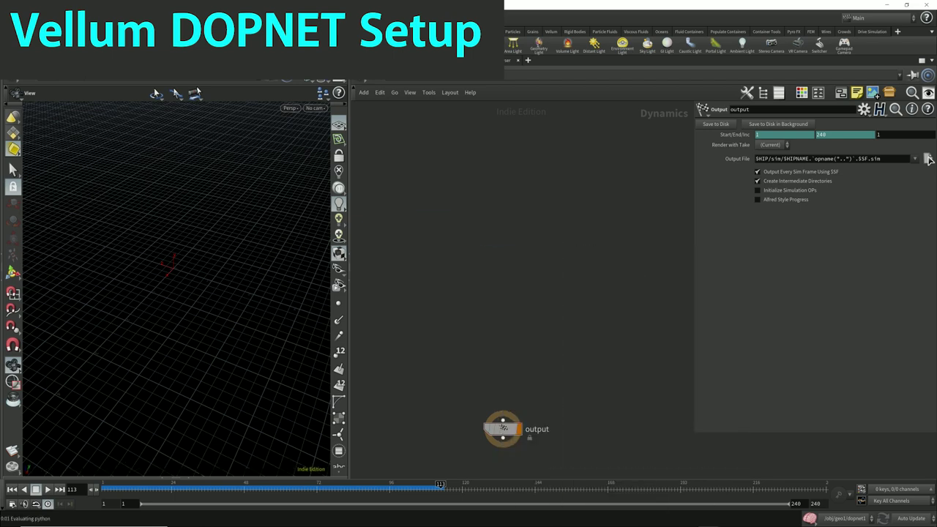
pyautogui.click(431, 185)
# Step: Add a Vellum Source node to the right of the Vellum Object node
pyautogui.press('Tab')
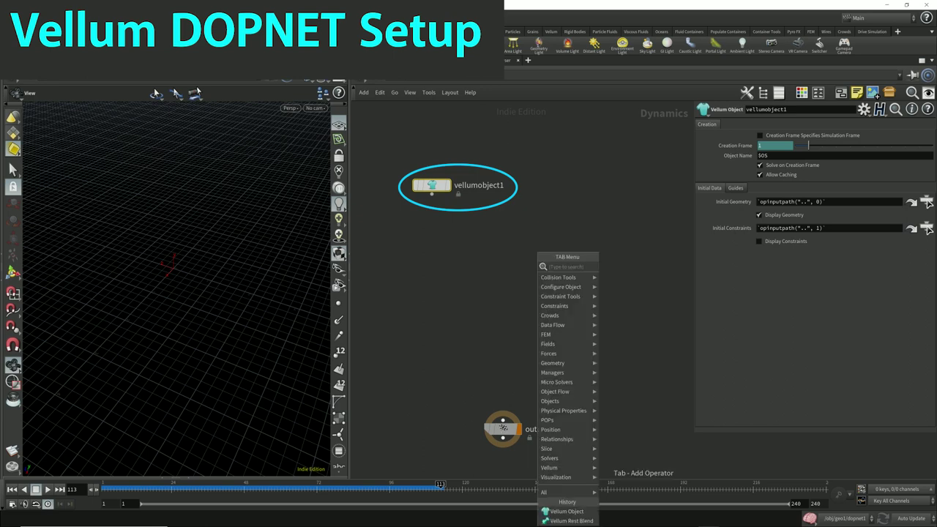
pyautogui.write('vell')
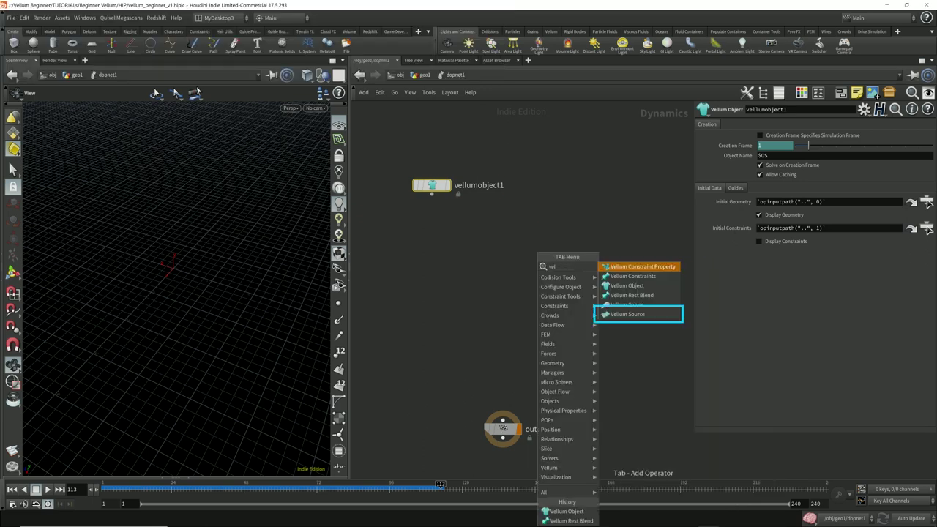
pyautogui.write('um sou')
pyautogui.press('Return')
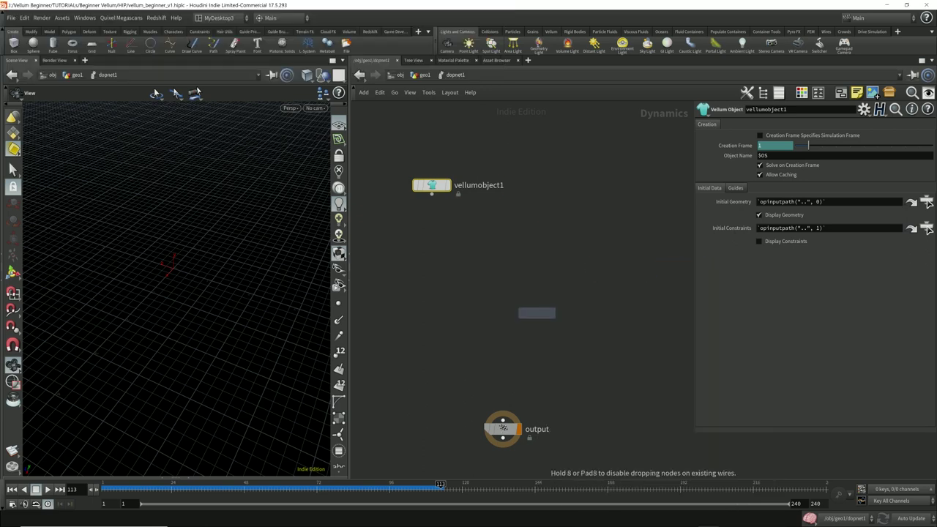
pyautogui.click(573, 186)
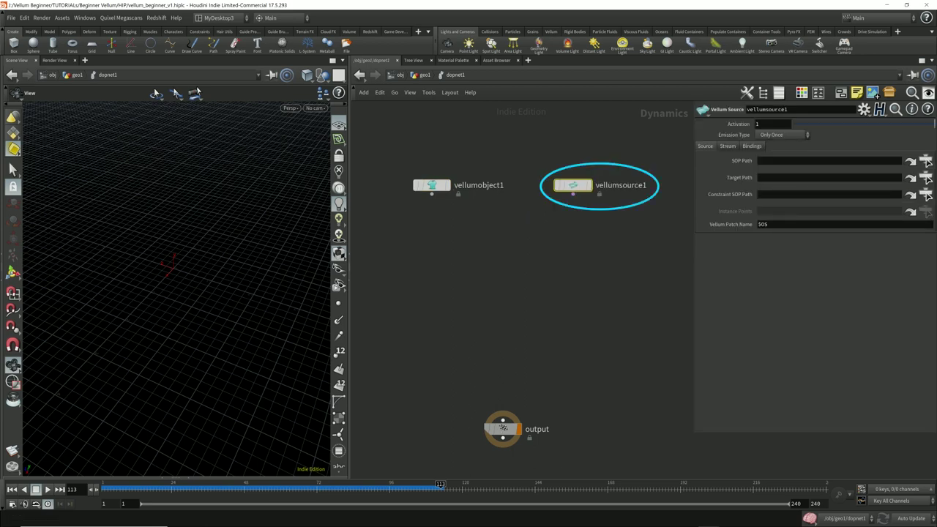
# Step: Add a Vellum Solver and wire the Vellum Object into its first input and the Vellum Source into its third
pyautogui.press('Tab')
pyautogui.write('vellum')
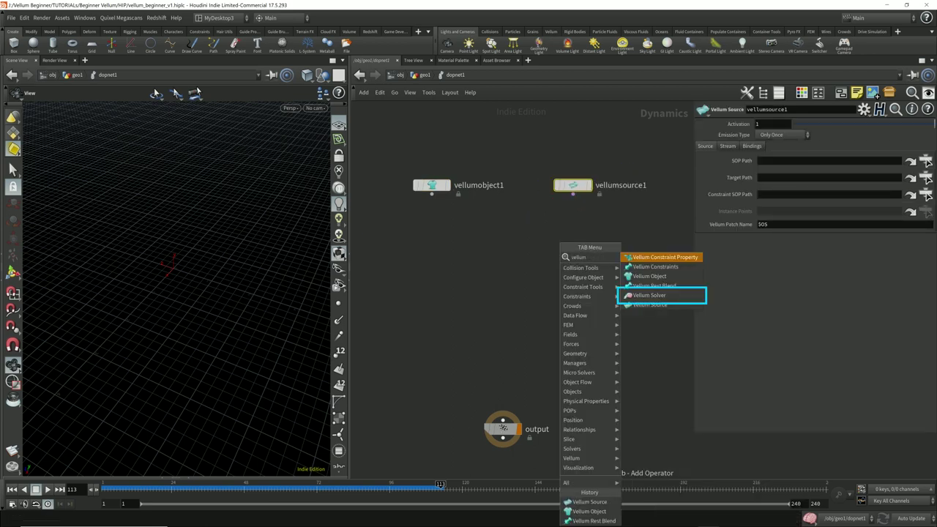
pyautogui.write(' solver')
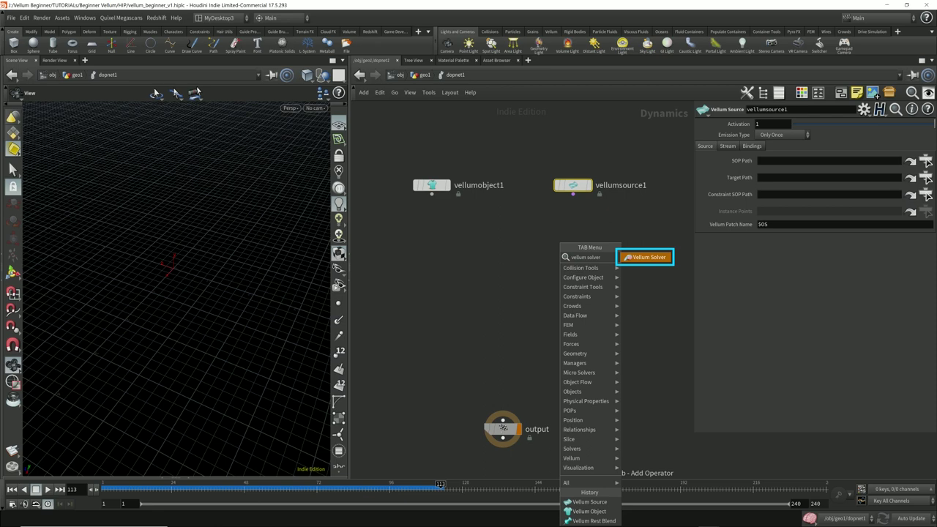
pyautogui.press('Return')
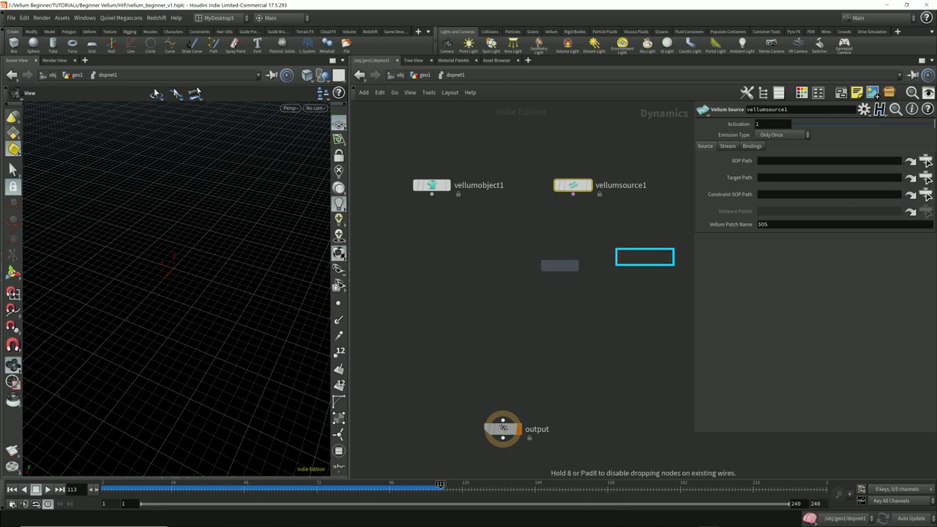
pyautogui.click(503, 246)
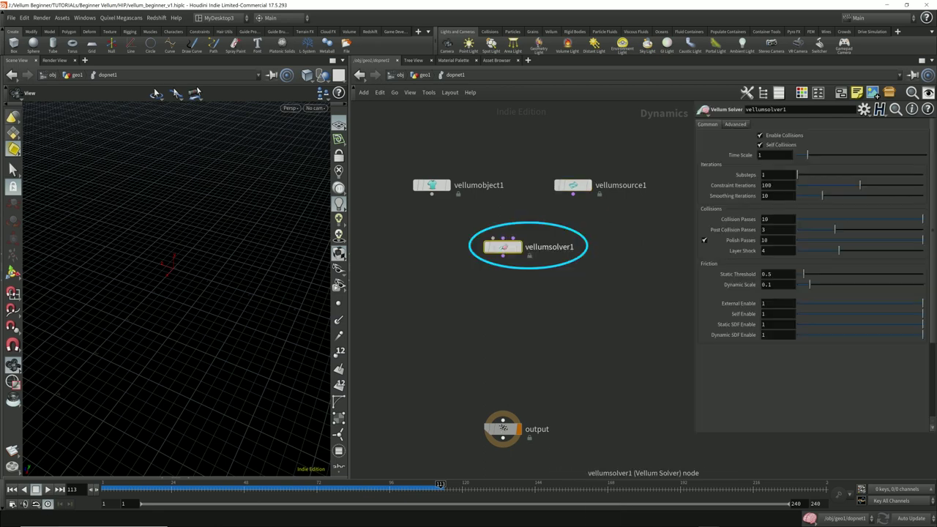
pyautogui.moveTo(492, 238); pyautogui.dragTo(432, 194)
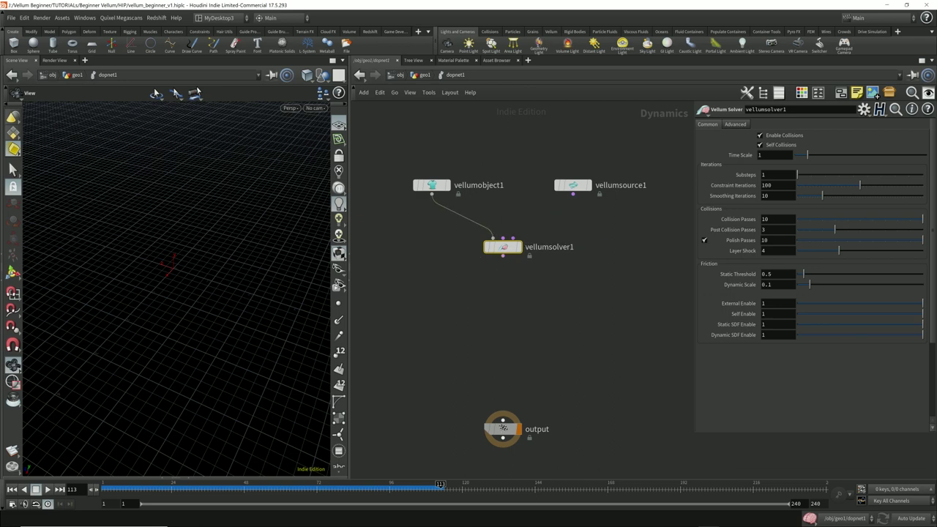
pyautogui.moveTo(573, 194); pyautogui.dragTo(513, 238)
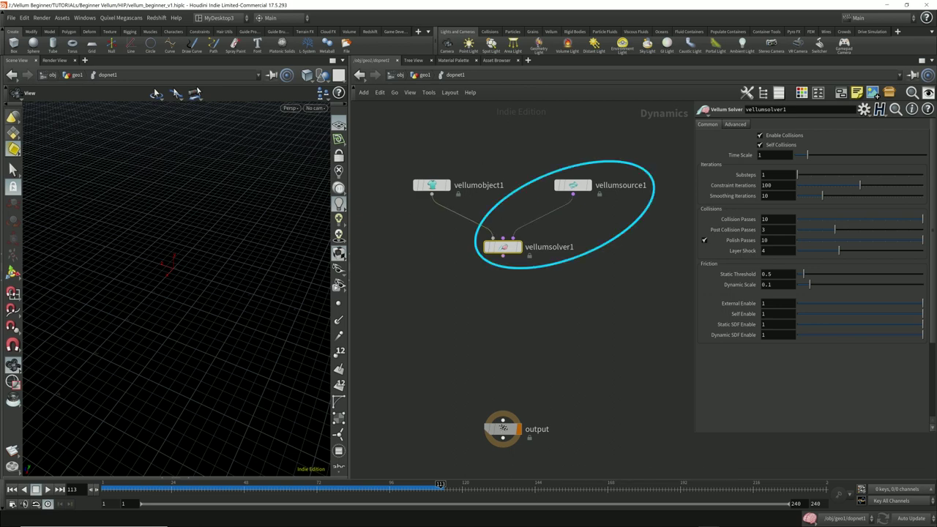
# Step: Add a Gravity Force node connected between the Vellum Solver and the output node
pyautogui.press('Tab')
pyautogui.write('gravi')
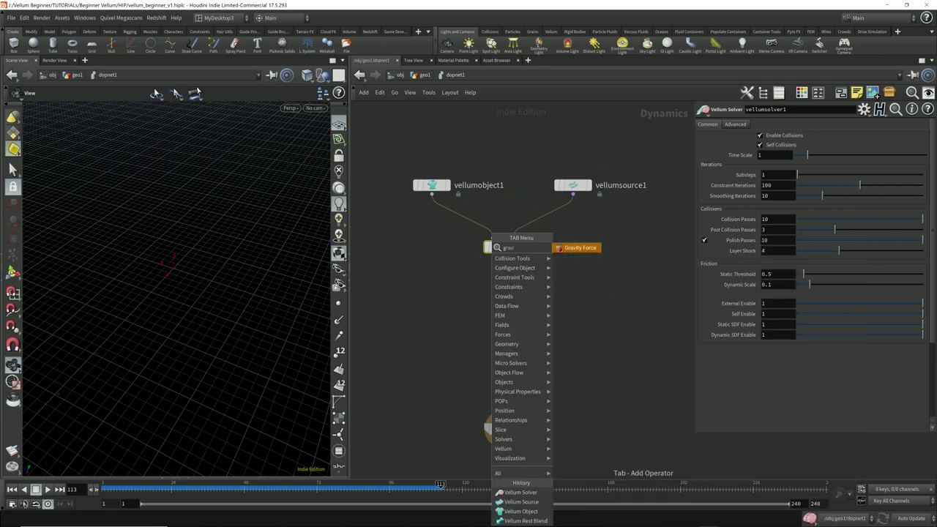
pyautogui.press('Return')
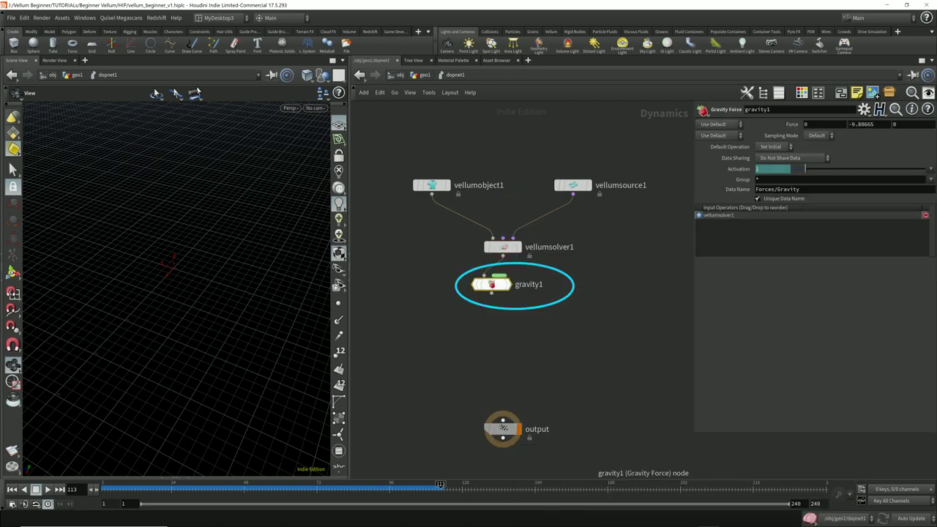
pyautogui.click(503, 316)
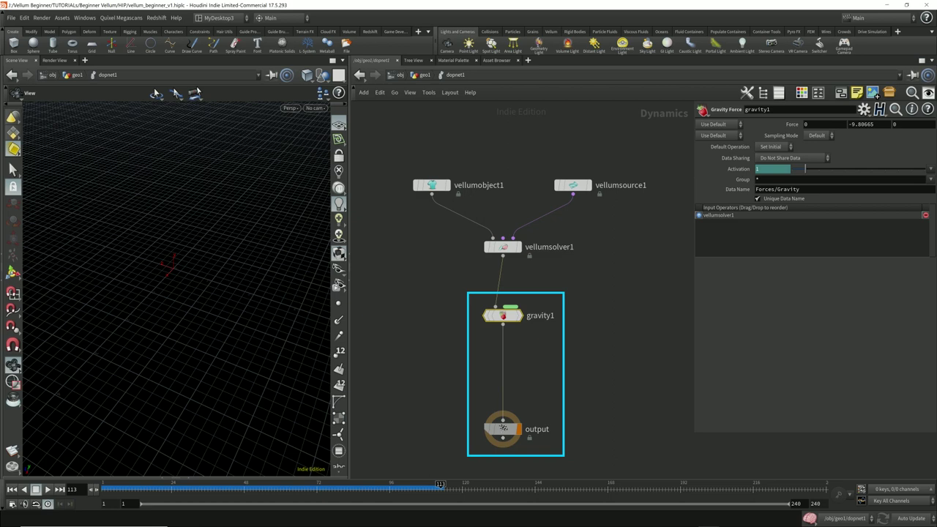
# Step: Examine the Vellum Source node's path parameters and return to the parent geometry network
pyautogui.moveTo(634, 159); pyautogui.dragTo(573, 225)
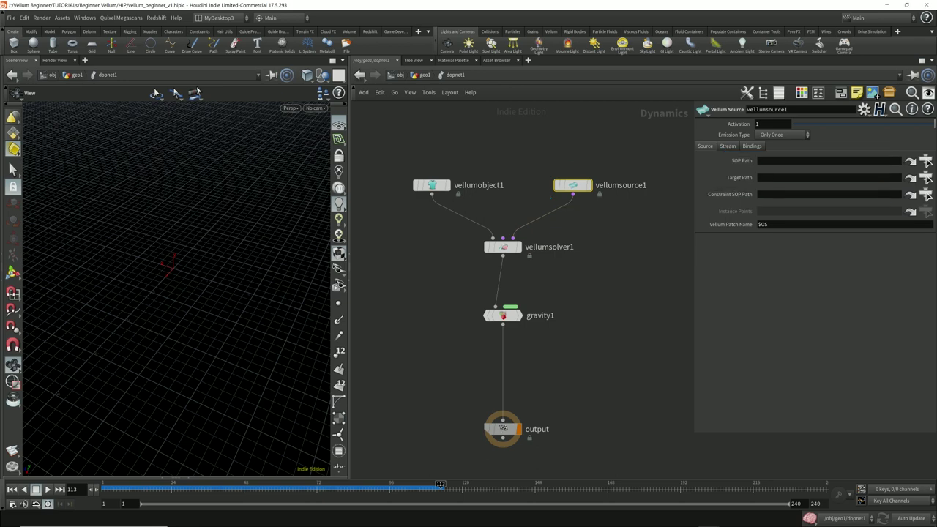
pyautogui.press('u')
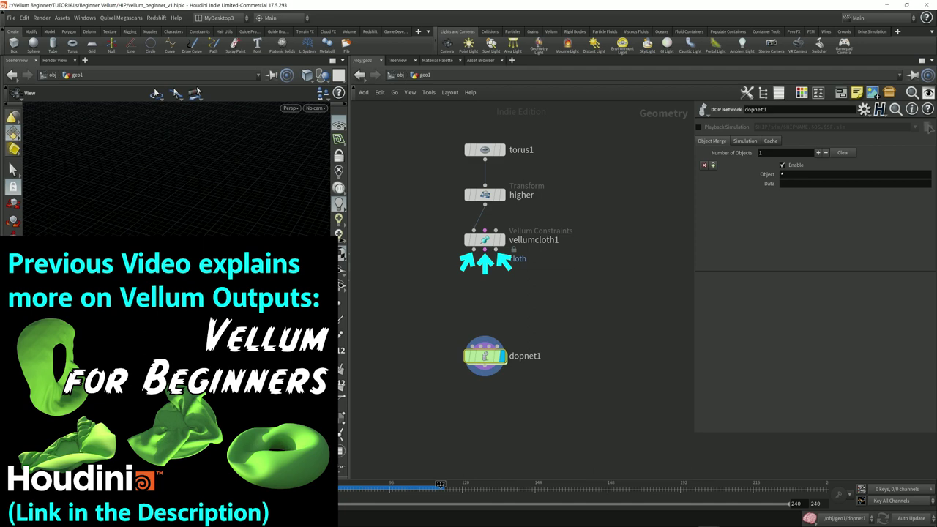
# Step: Add a Null node named Vellum_Geometry on the Vellum Cloth node's first output and place it below left of it
pyautogui.press('Tab')
pyautogui.write('null')
pyautogui.press('Return')
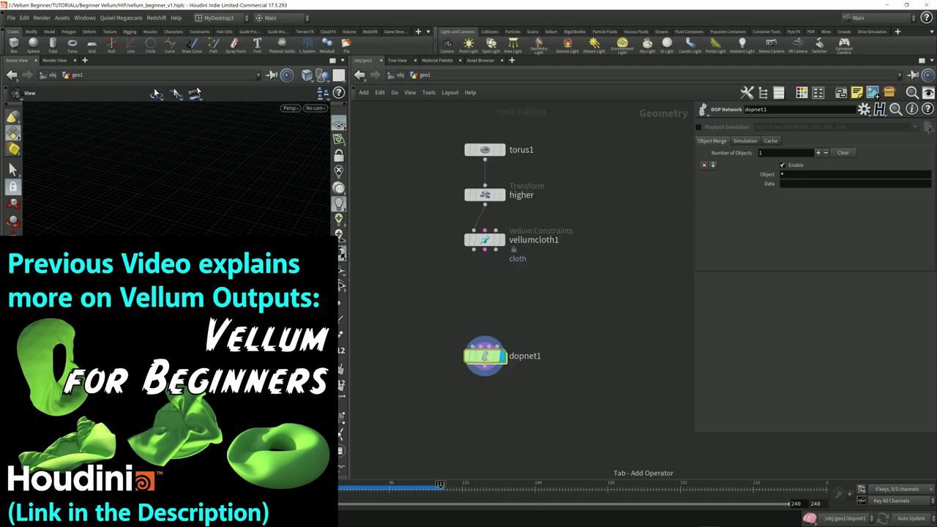
pyautogui.click(445, 293)
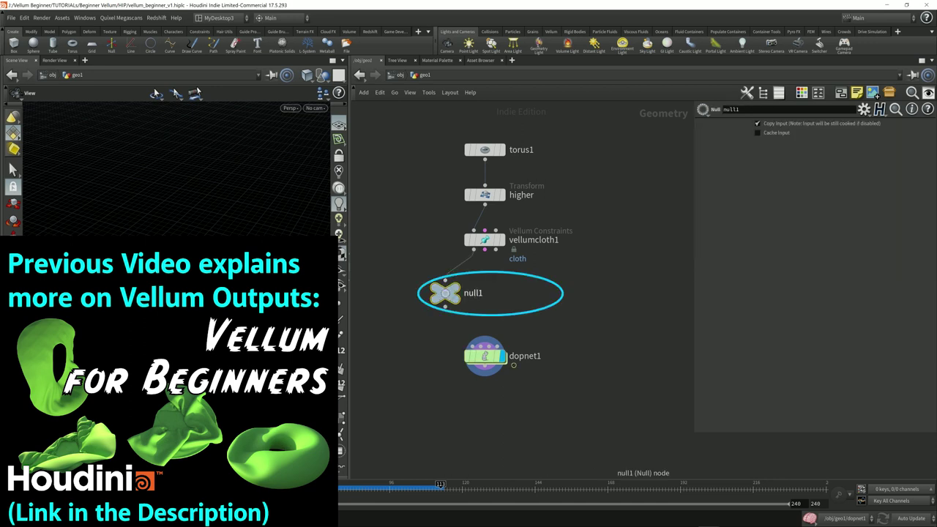
pyautogui.doubleClick(473, 293)
pyautogui.write('Vellum_Geometry')
pyautogui.press('Return')
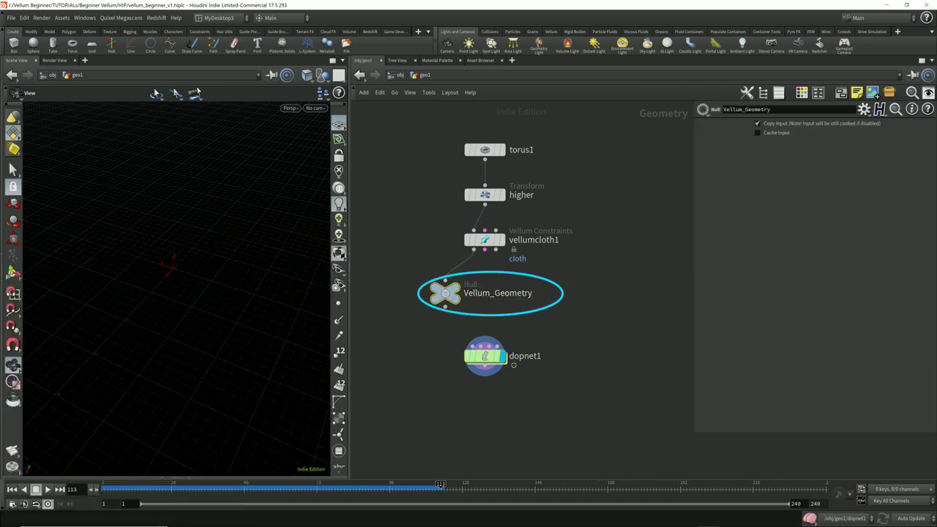
pyautogui.moveTo(445, 293); pyautogui.dragTo(398, 293)
# Step: Add a second Null named Constraints on the Vellum Cloth node's second output and place it below right of it
pyautogui.click(485, 250)
pyautogui.press('Tab')
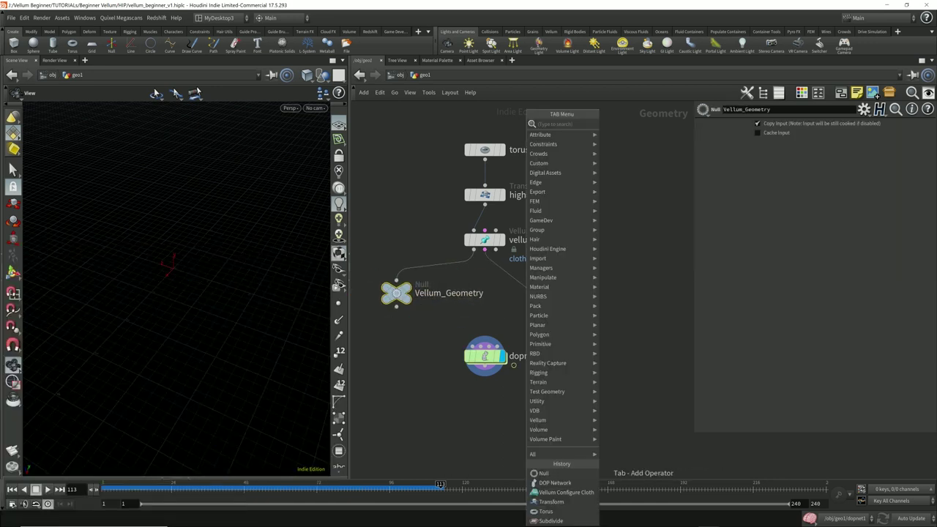
pyautogui.click(544, 473)
pyautogui.click(524, 293)
pyautogui.doubleClick(564, 293)
pyautogui.write('Constraints')
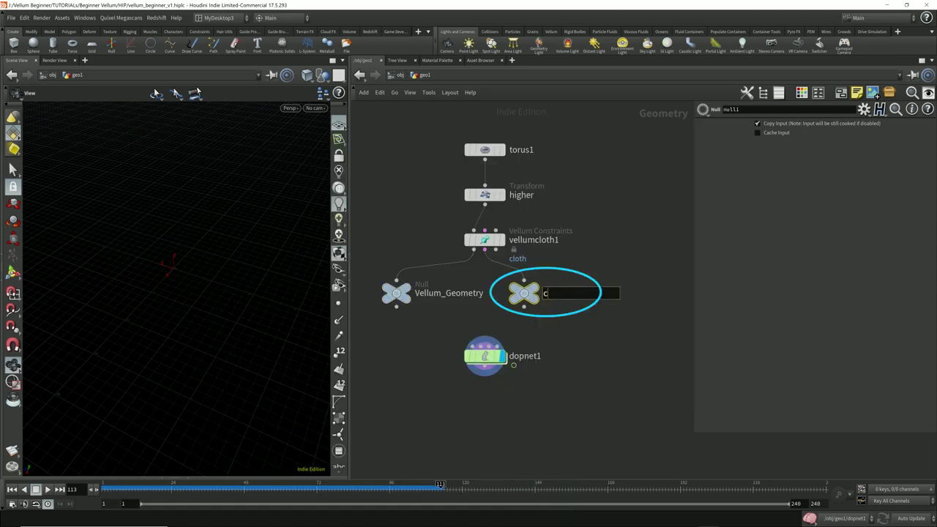
pyautogui.press('Return')
pyautogui.moveTo(523, 293); pyautogui.dragTo(548, 293)
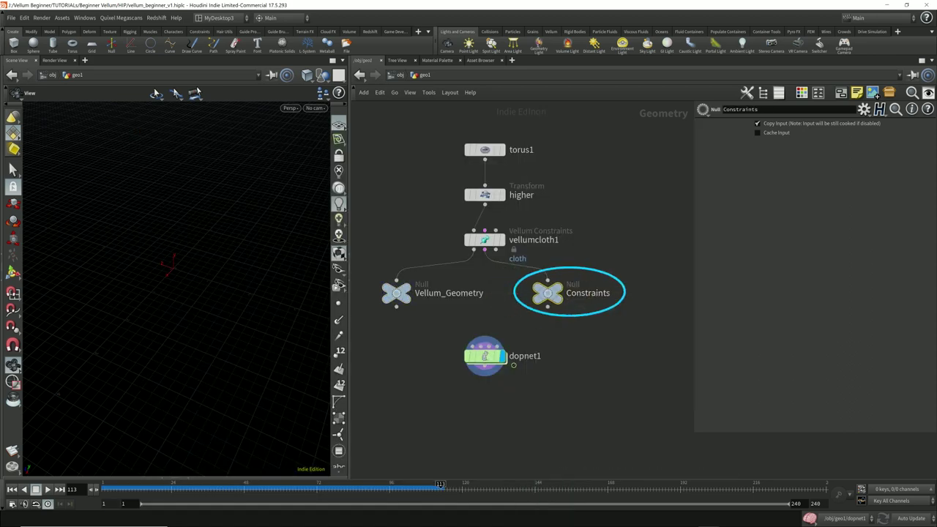
# Step: Prefix both Null names with OUT_, making them OUT_Vellum_Geometry and OUT_Constraints
pyautogui.doubleClick(435, 293)
pyautogui.press('Home')
pyautogui.write('OU')
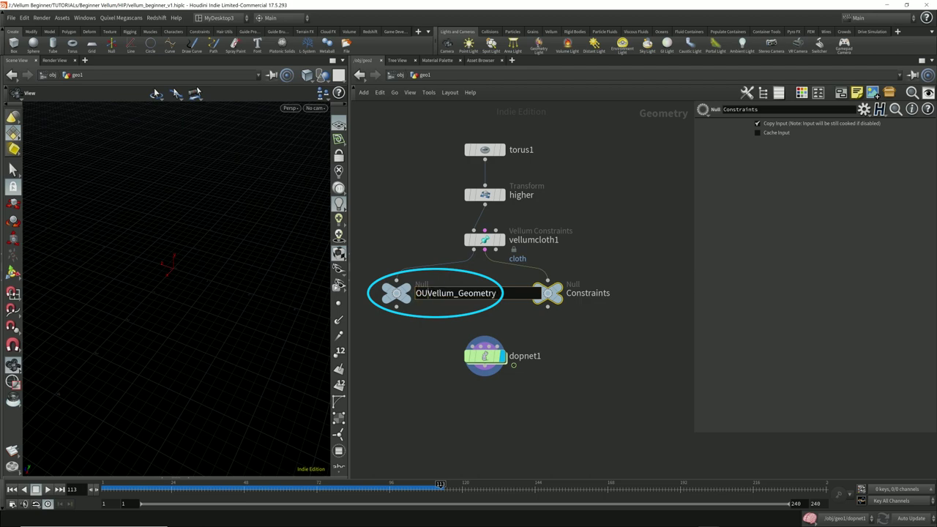
pyautogui.write('T_')
pyautogui.press('Return')
pyautogui.doubleClick(585, 293)
pyautogui.press('Home')
pyautogui.write('OU')
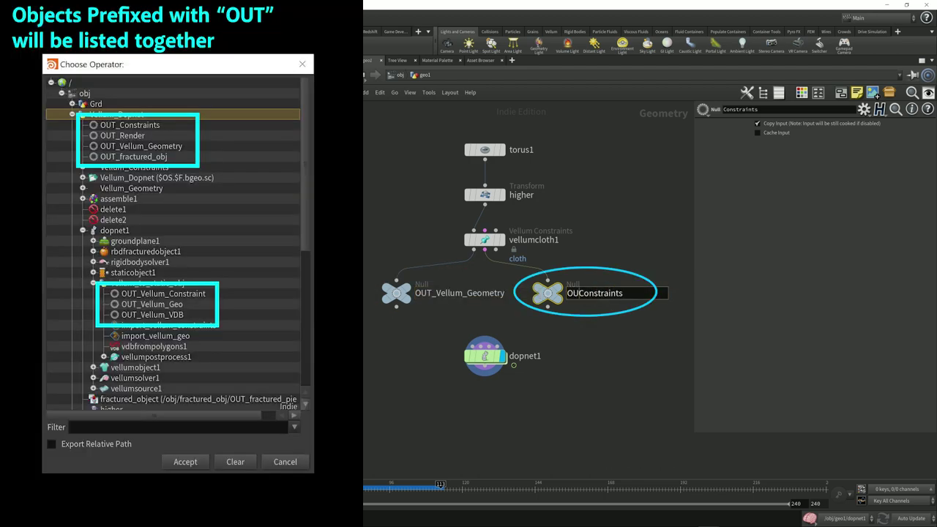
pyautogui.write('T_')
pyautogui.press('Return')
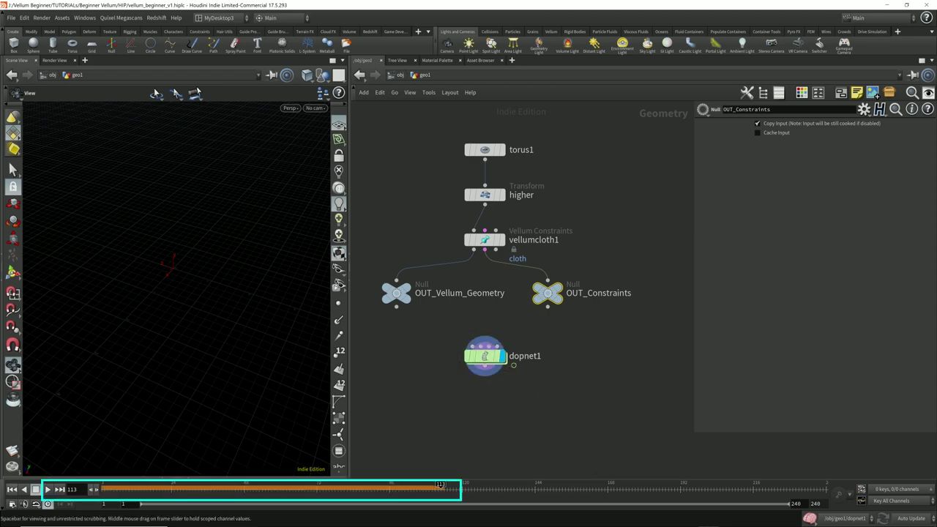
# Step: Inside the DOP network, set the Vellum Source's SOP Path to /obj/geo1/OUT_Vellum_Geometry
pyautogui.doubleClick(484, 358)
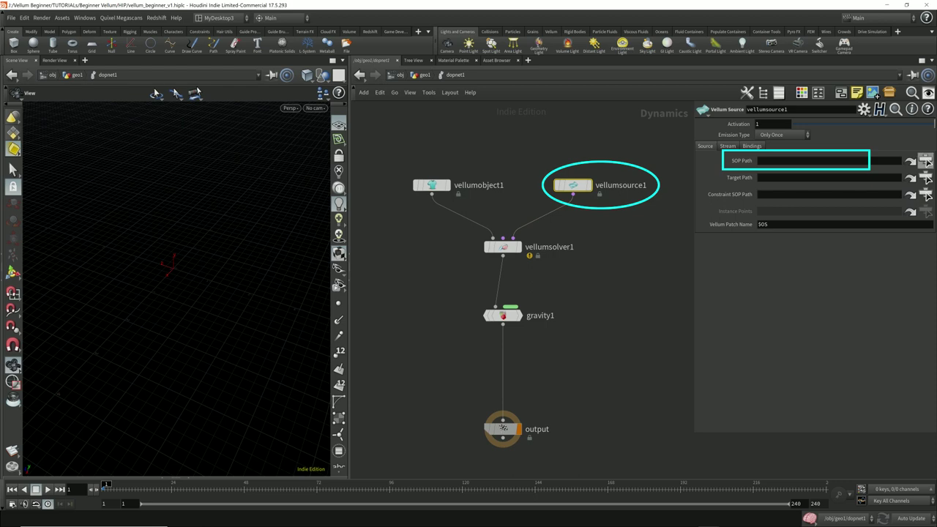
pyautogui.click(926, 161)
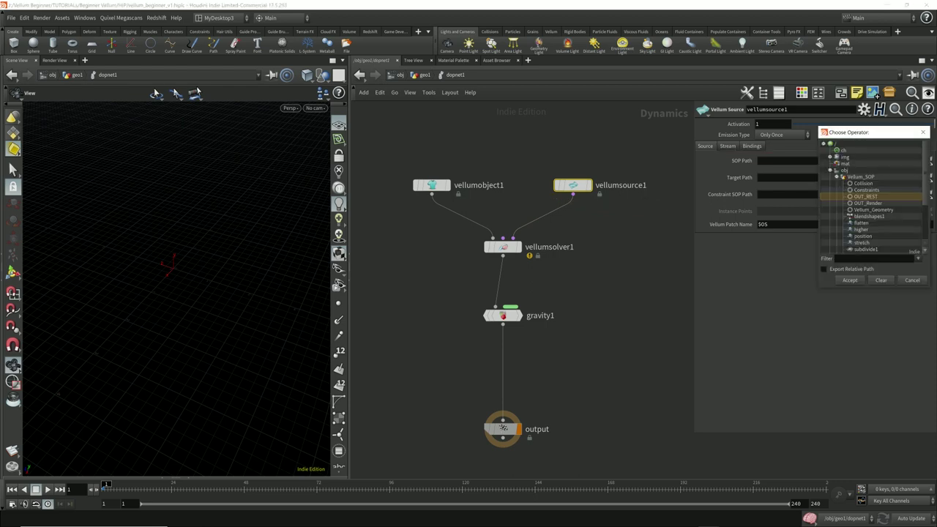
pyautogui.click(837, 176)
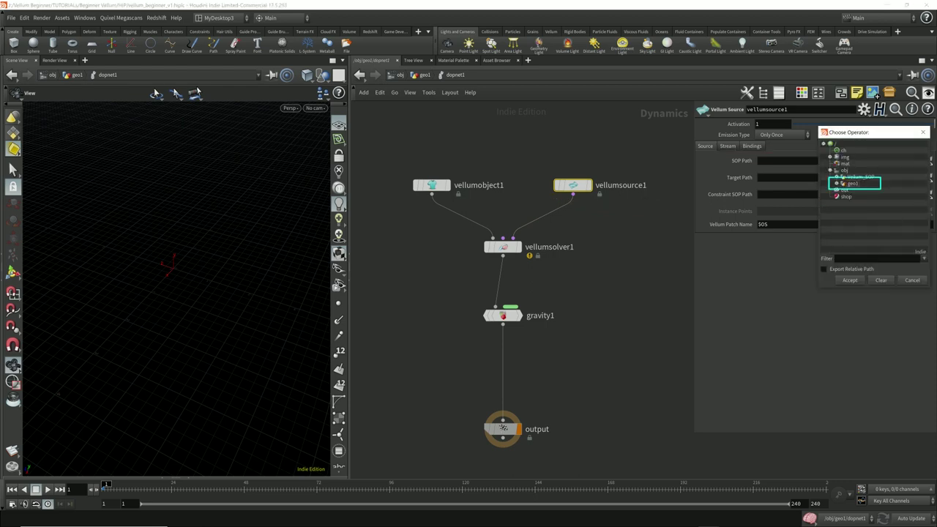
pyautogui.click(853, 184)
pyautogui.click(837, 184)
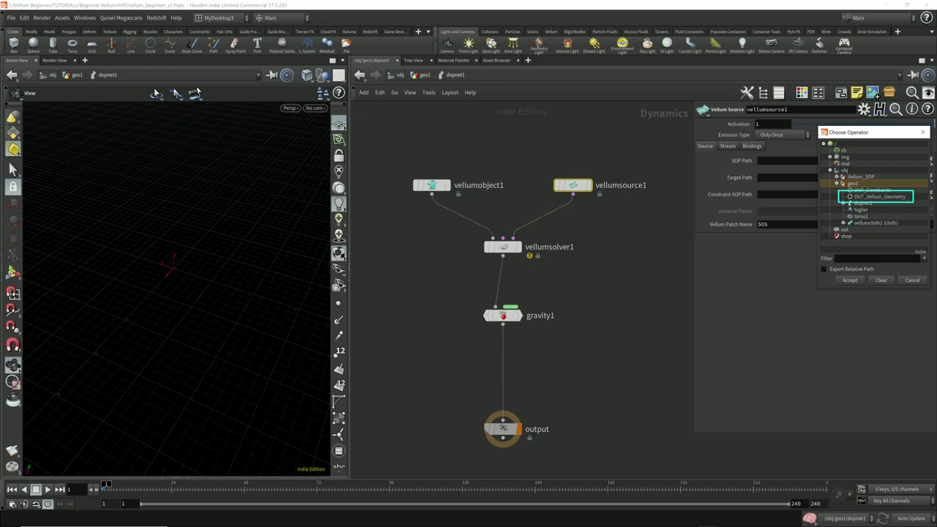
pyautogui.click(879, 197)
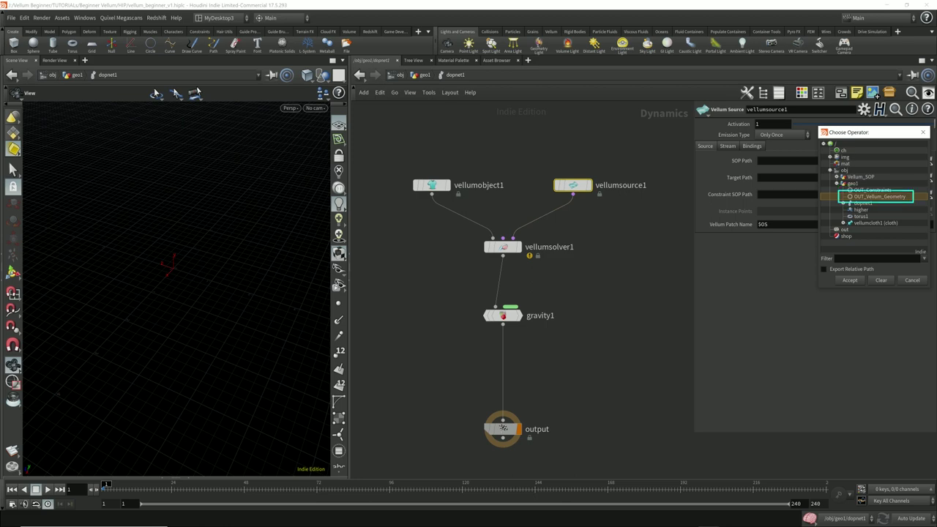
pyautogui.press('Return')
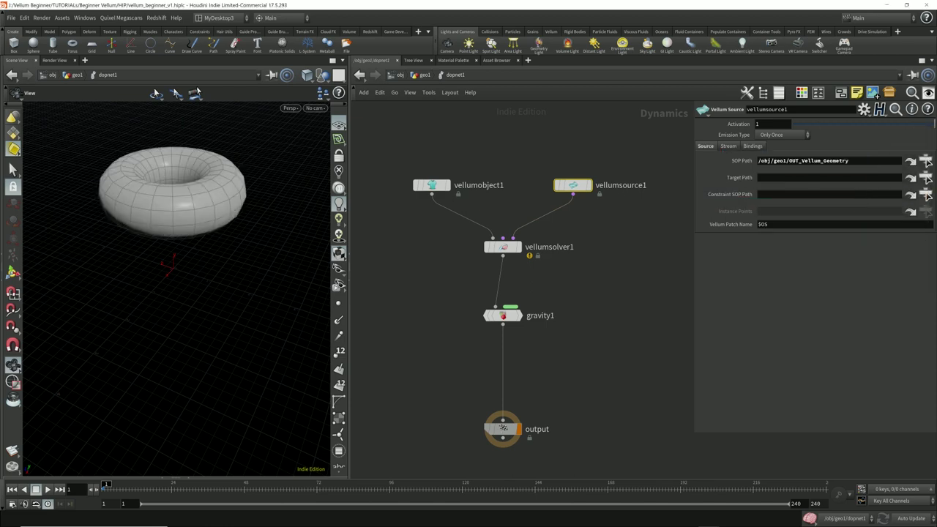
# Step: Set the Vellum Source's Constraint SOP Path to /obj/geo1/OUT_Constraints
pyautogui.moveTo(852, 160); pyautogui.dragTo(757, 161)
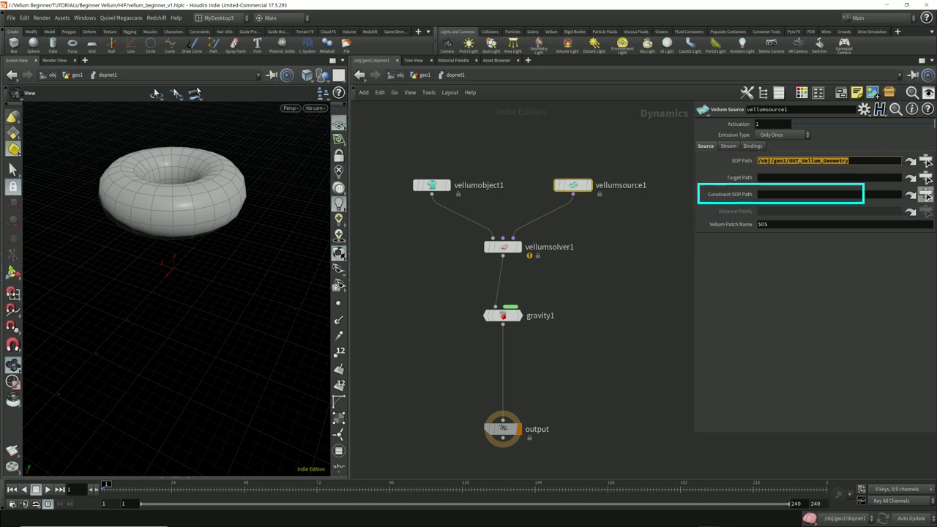
pyautogui.click(926, 195)
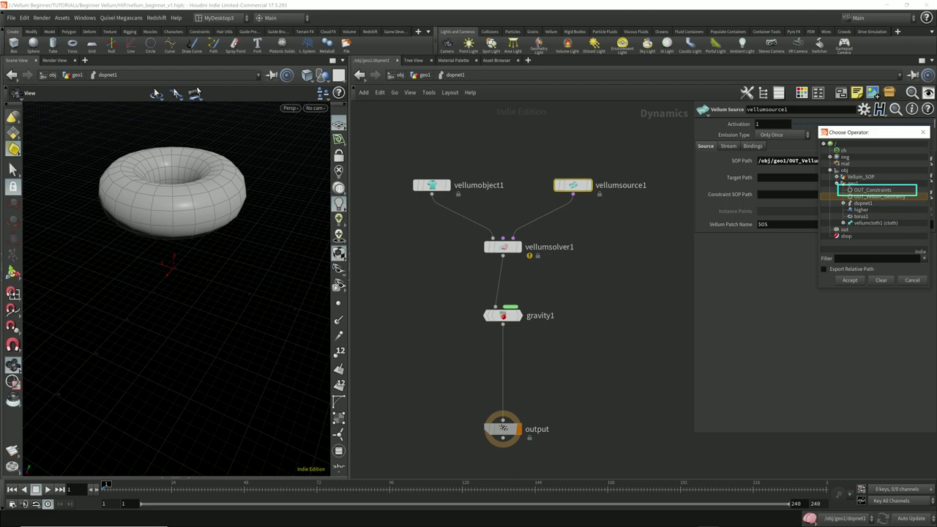
pyautogui.click(872, 191)
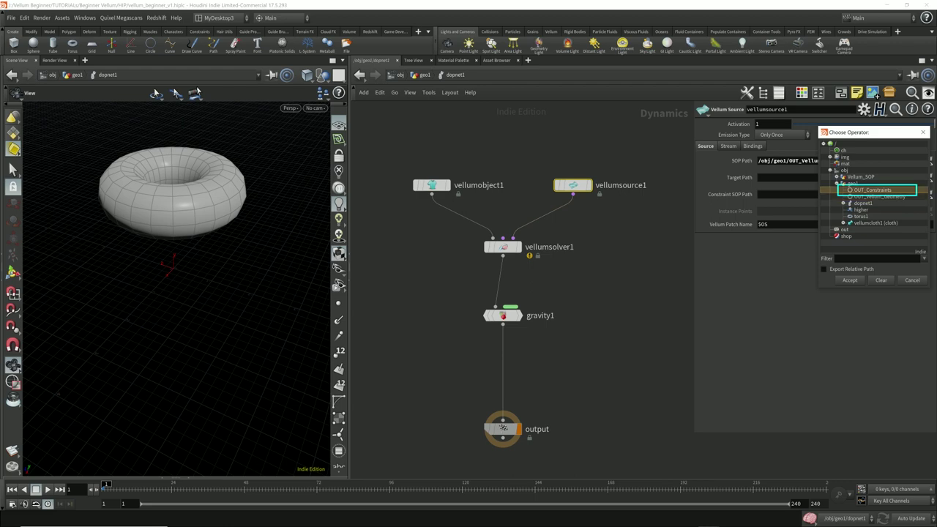
pyautogui.click(850, 280)
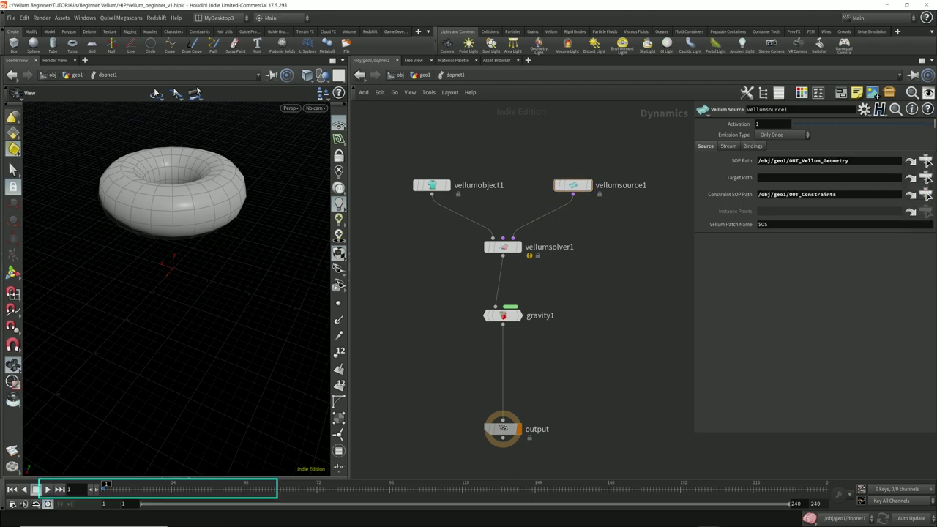
# Step: Play the simulation to about frame 42 to check the torus's fall, and return to frame 1
pyautogui.press('Up')
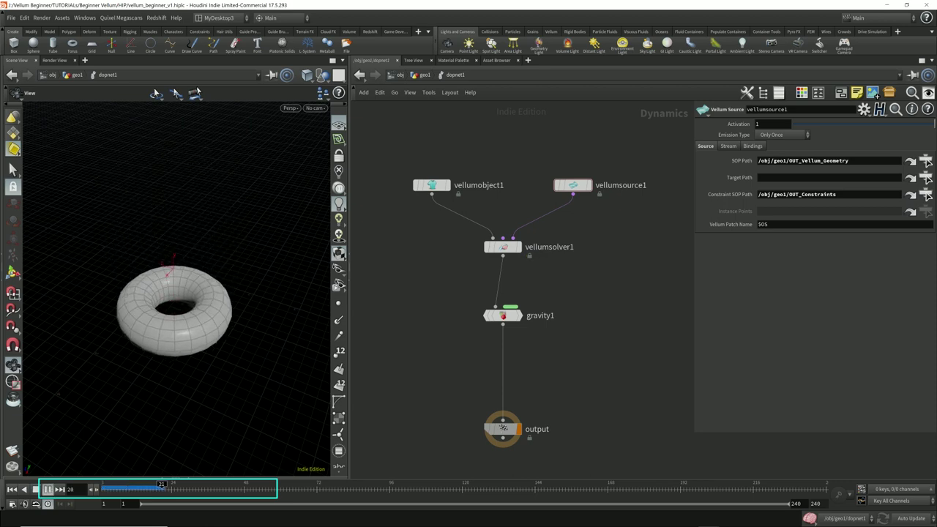
pyautogui.press('Up')
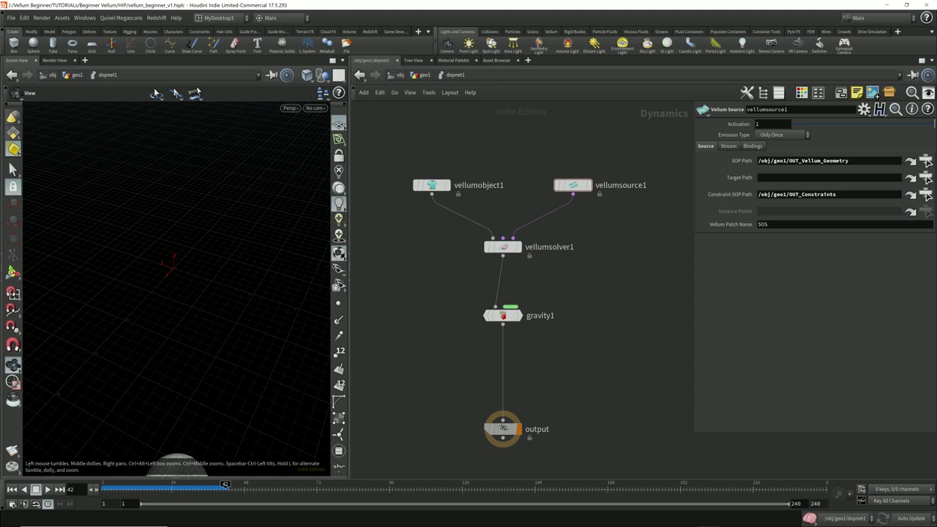
pyautogui.moveTo(225, 485); pyautogui.dragTo(105, 484)
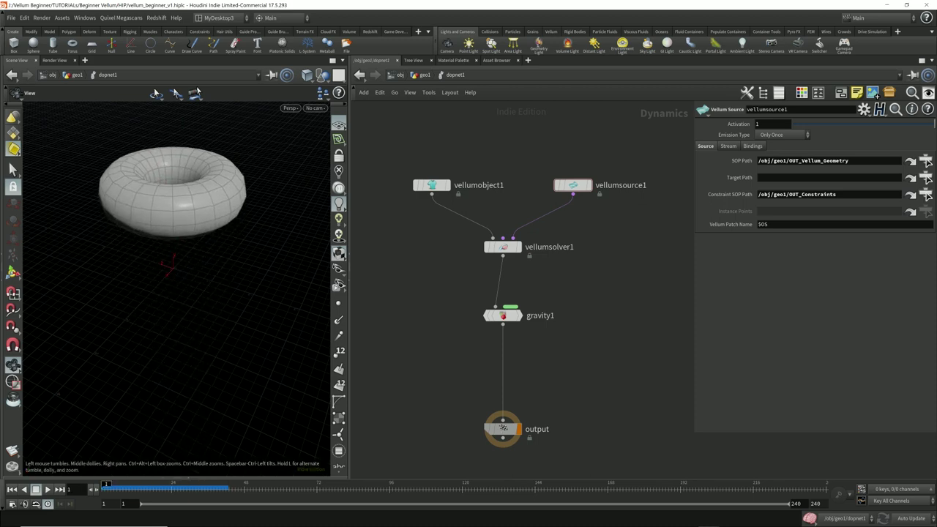
# Step: Add a Ground Plane node to the left of the gravity node
pyautogui.moveTo(571, 351); pyautogui.dragTo(605, 352, button='middle')
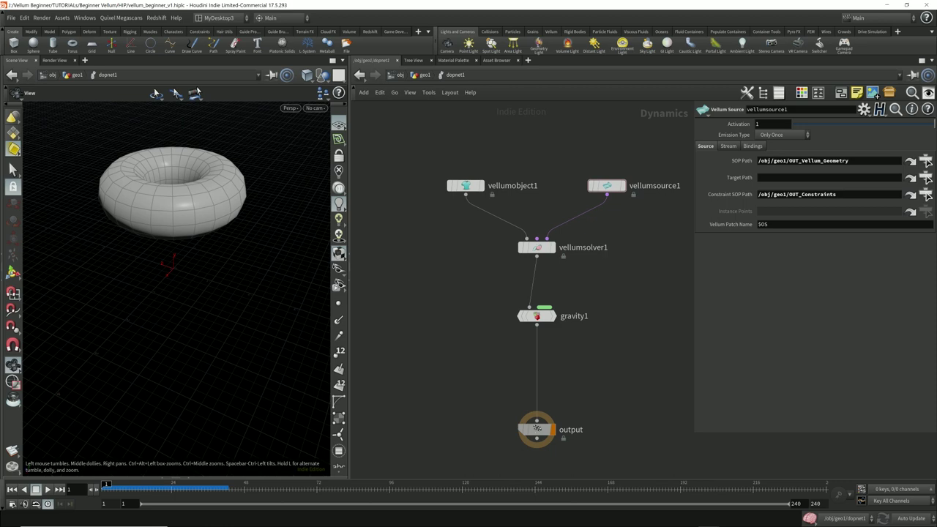
pyautogui.press('Tab')
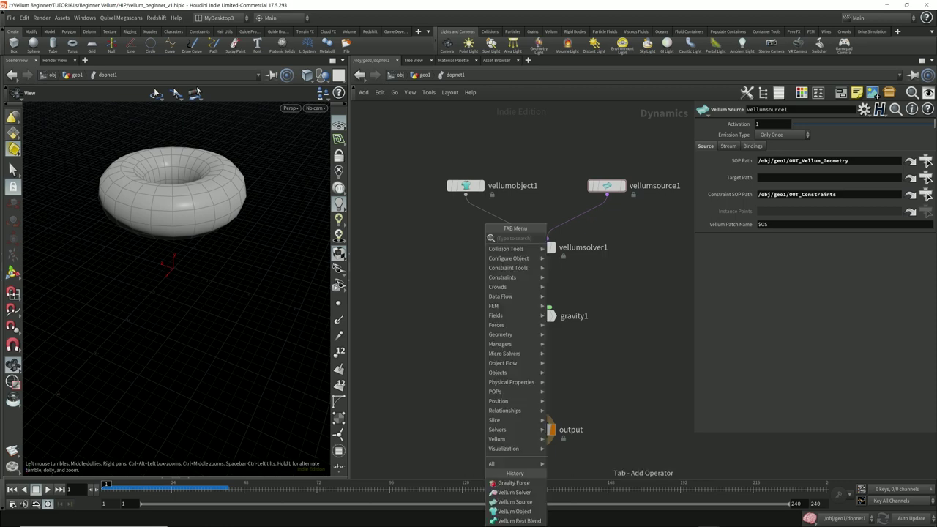
pyautogui.write('ground')
pyautogui.press('Return')
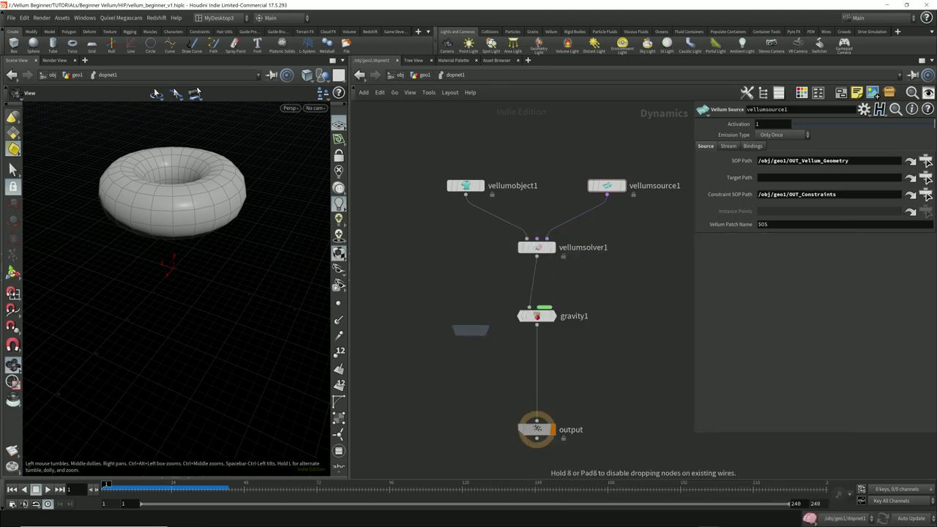
pyautogui.click(407, 317)
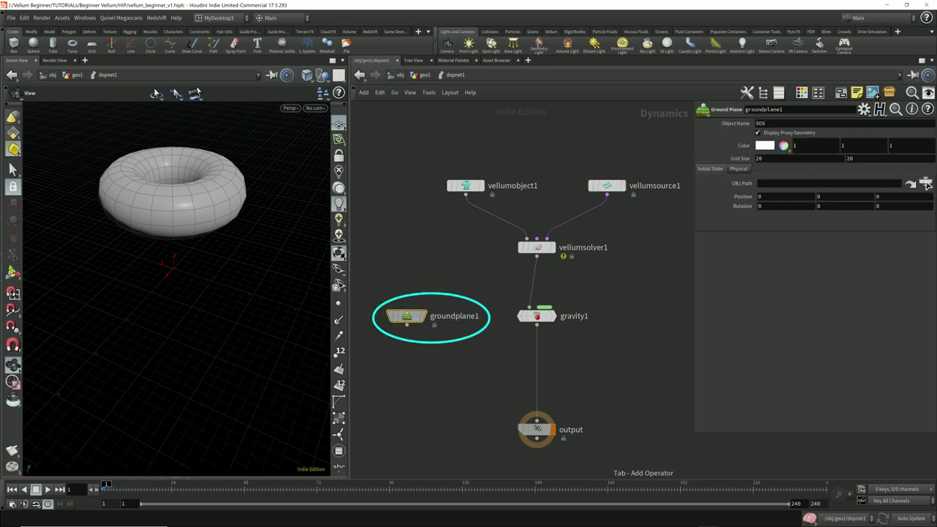
# Step: Insert a Merge node on the wire between the gravity node and the output node
pyautogui.press('Tab')
pyautogui.write('mer')
pyautogui.press('Return')
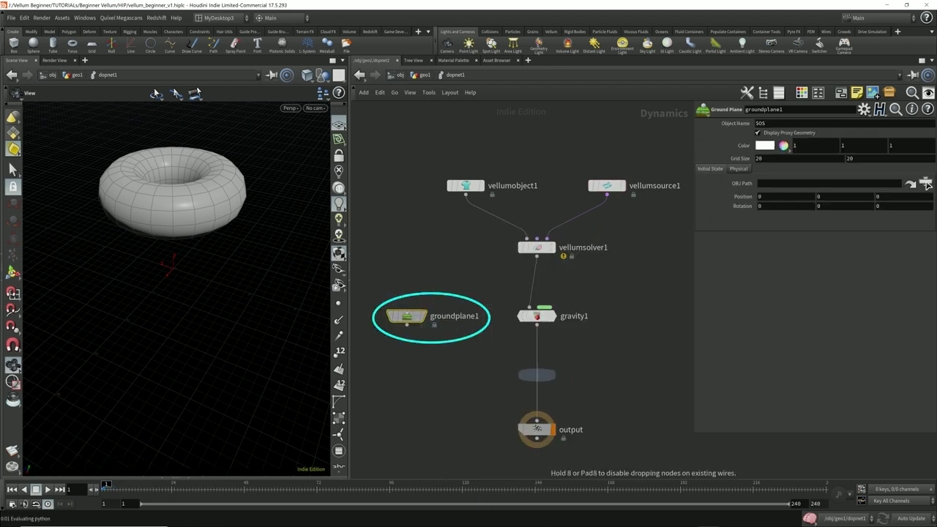
pyautogui.click(537, 375)
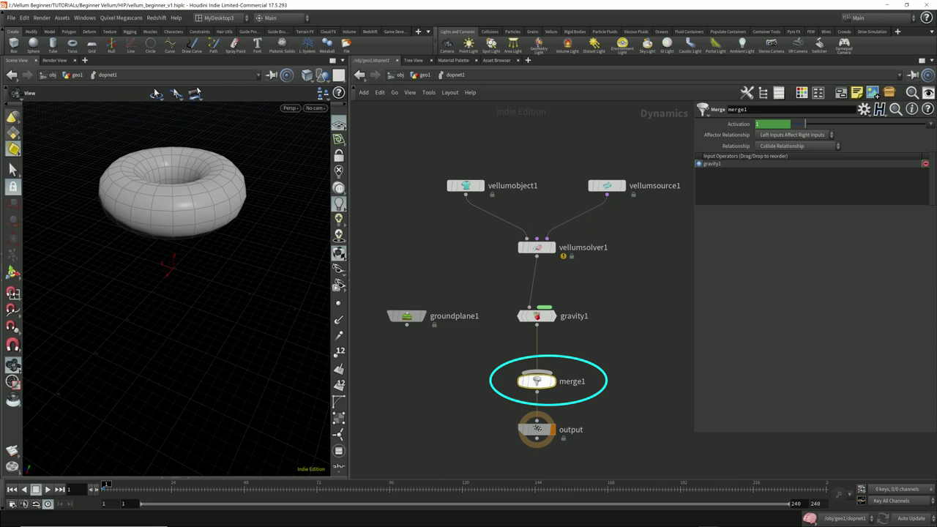
# Step: Wire the ground plane into the Merge node and order it before gravity in the input list
pyautogui.moveTo(407, 325); pyautogui.dragTo(536, 372)
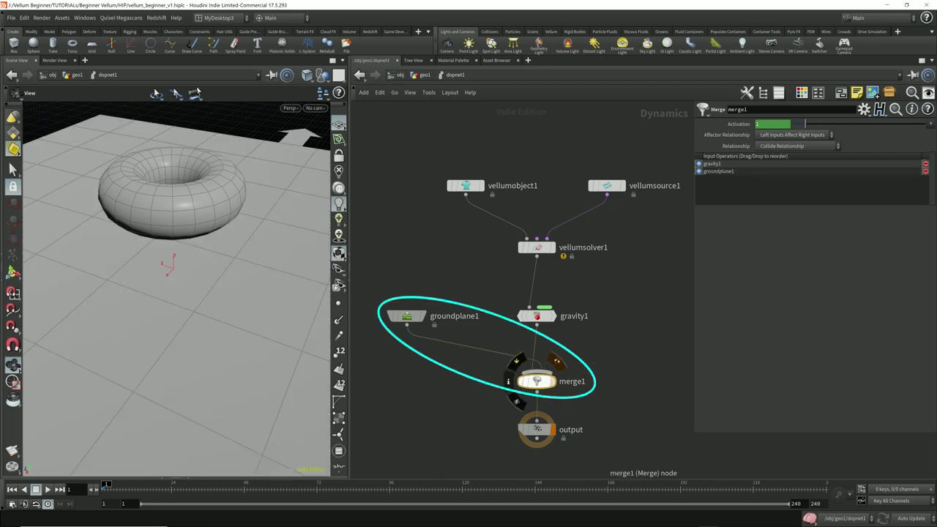
pyautogui.moveTo(176, 315); pyautogui.dragTo(178, 247)
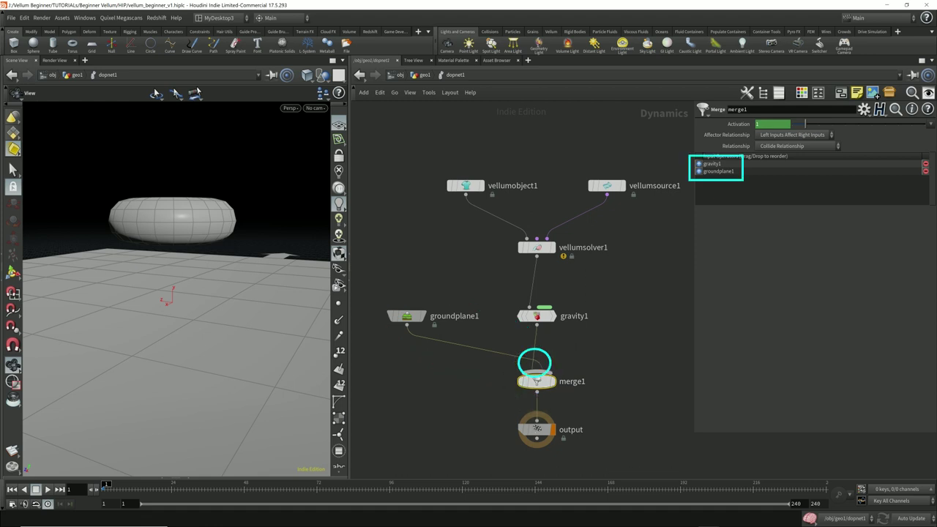
pyautogui.click(700, 171)
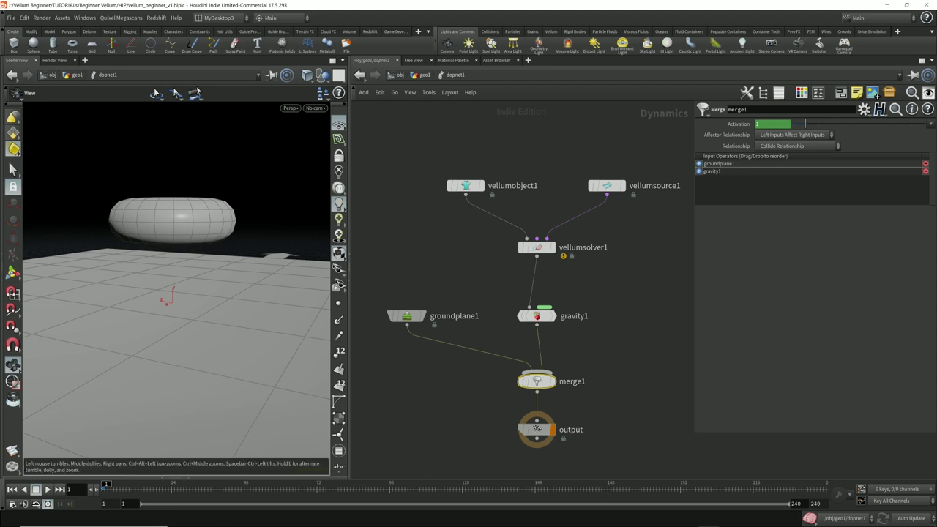
# Step: Play the simulation to about frame 40 and inspect how the torus collides with the ground plane
pyautogui.moveTo(176, 278)
pyautogui.mouseDown()
pyautogui.moveTo(183, 315)
pyautogui.moveTo(202, 337)
pyautogui.moveTo(183, 318)
pyautogui.mouseUp()
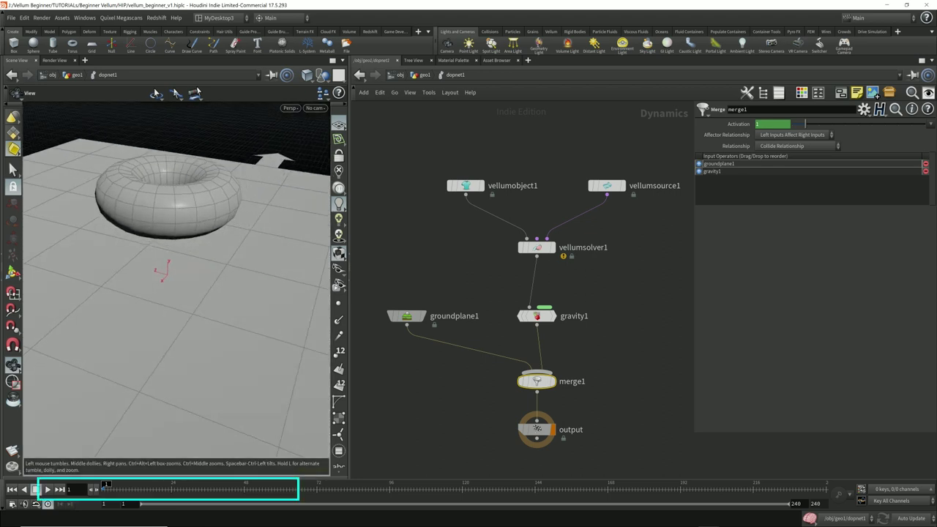
pyautogui.click(47, 489)
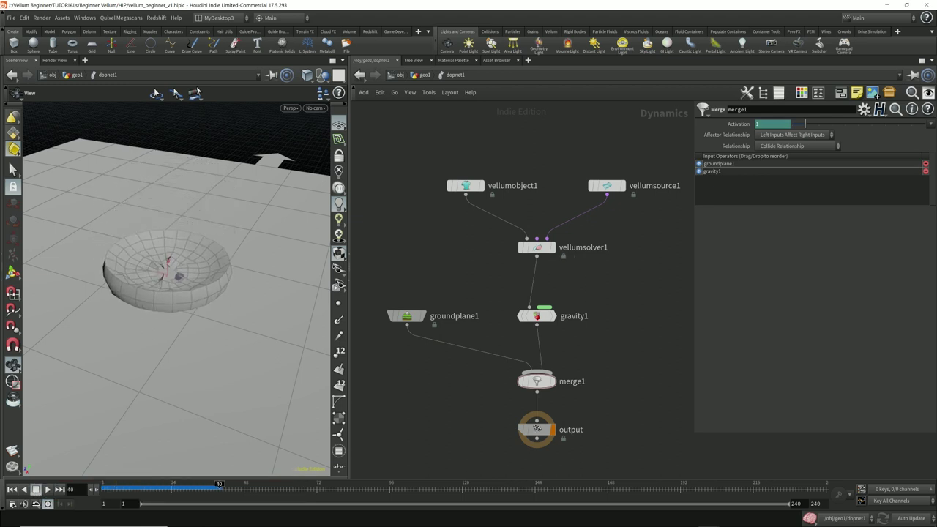
pyautogui.moveTo(176, 278)
pyautogui.mouseDown()
pyautogui.moveTo(212, 275)
pyautogui.moveTo(238, 249)
pyautogui.moveTo(209, 275)
pyautogui.moveTo(172, 267)
pyautogui.moveTo(183, 289)
pyautogui.moveTo(227, 282)
pyautogui.moveTo(194, 249)
pyautogui.moveTo(177, 278)
pyautogui.mouseUp()
# Step: Return to the geometry network and add a Dop Import Fields node below and to the left of dopnet1
pyautogui.press('u')
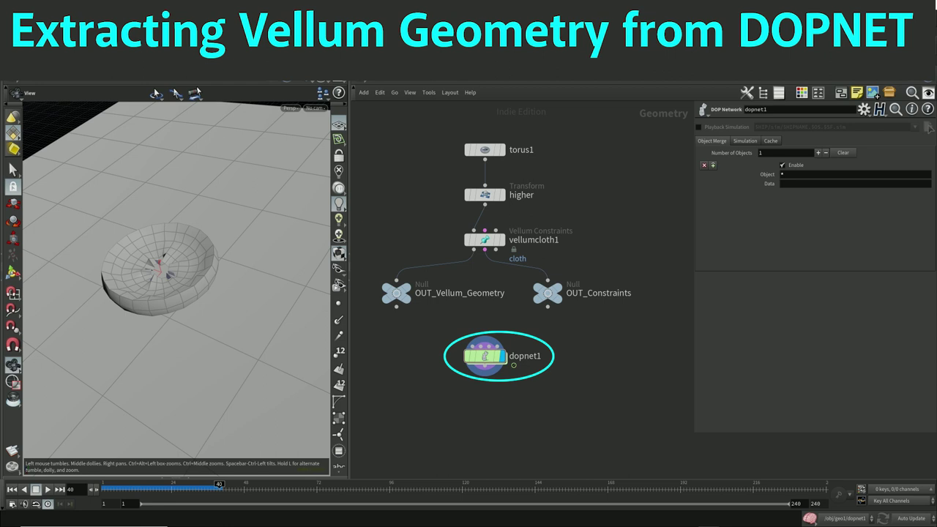
pyautogui.press('Tab')
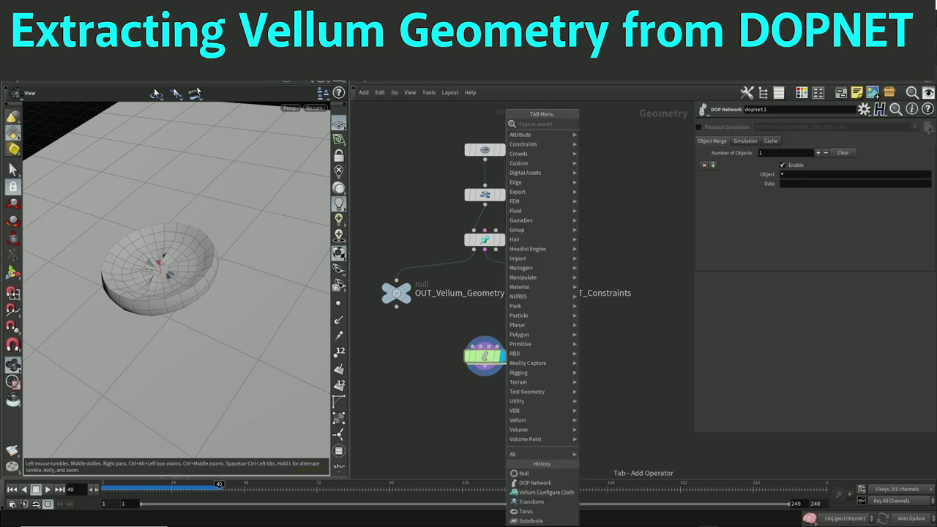
pyautogui.write('dop')
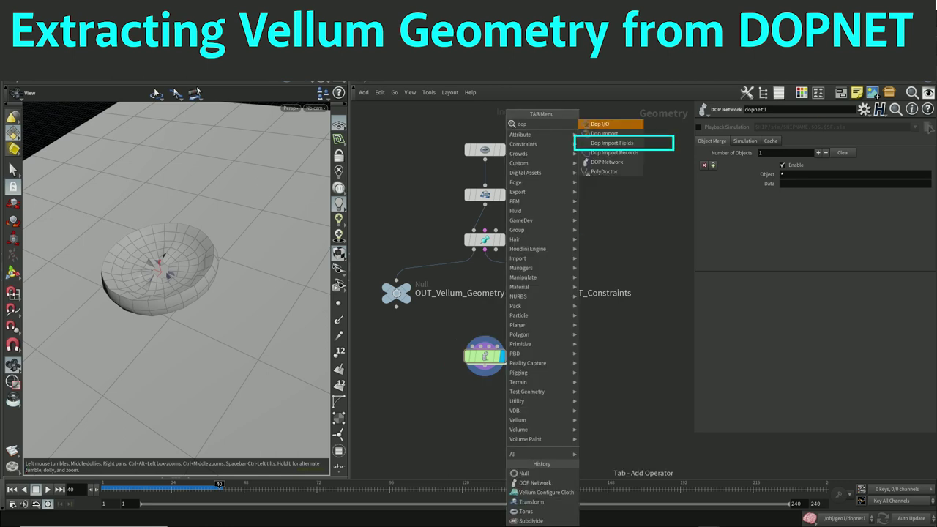
pyautogui.press('Down')
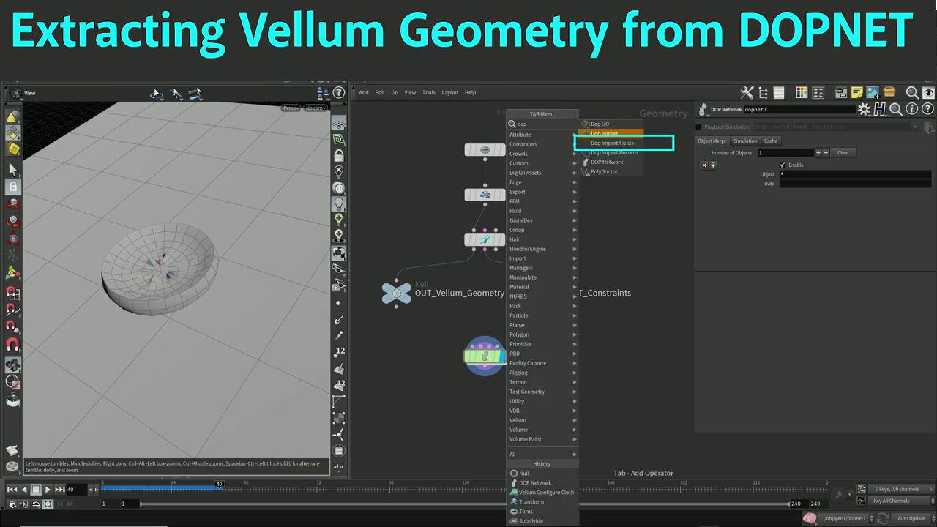
pyautogui.press('Down')
pyautogui.press('Down')
pyautogui.press('Up')
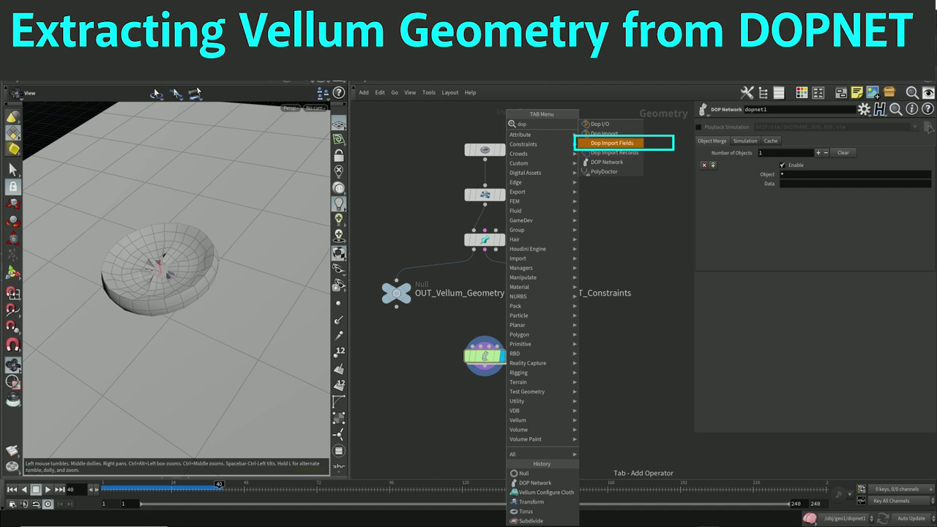
pyautogui.press('Return')
pyautogui.click(432, 439)
pyautogui.moveTo(432, 439); pyautogui.dragTo(449, 377, button='middle')
pyautogui.scroll(-1, 449, 377)
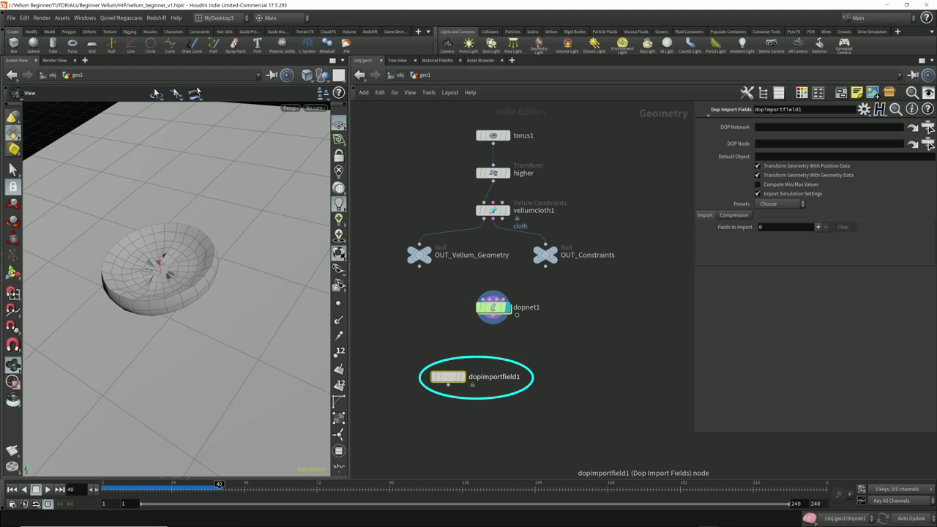
pyautogui.moveTo(448, 377); pyautogui.dragTo(419, 375)
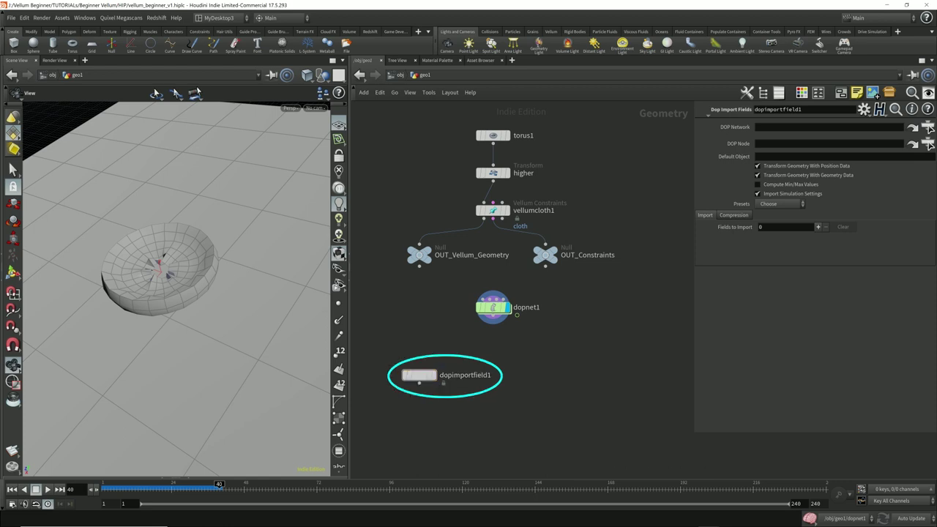
# Step: Add a Vellum I/O node below dopnet1
pyautogui.press('Tab')
pyautogui.write('vell')
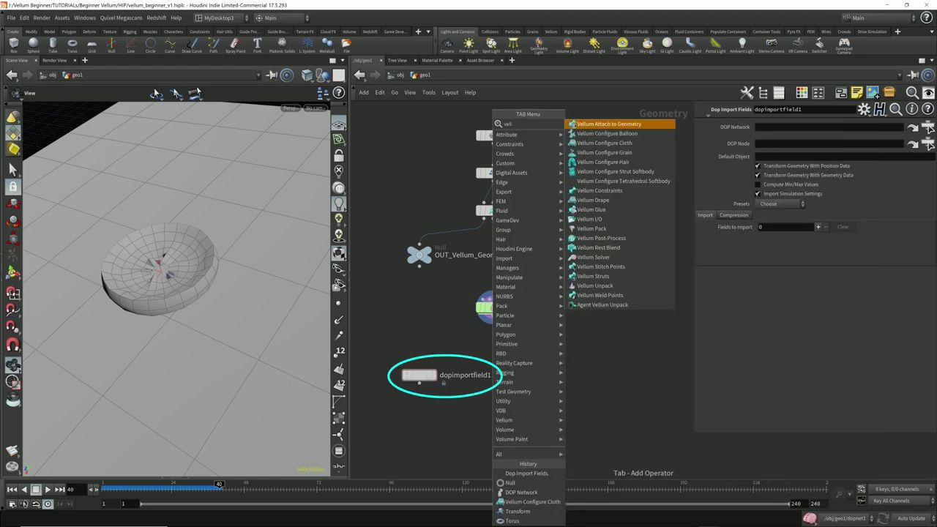
pyautogui.press('Down')
pyautogui.press('Down')
pyautogui.press('Down')
pyautogui.press('Down')
pyautogui.press('Down')
pyautogui.press('Down')
pyautogui.press('Down')
pyautogui.press('Down')
pyautogui.press('Down')
pyautogui.press('Down')
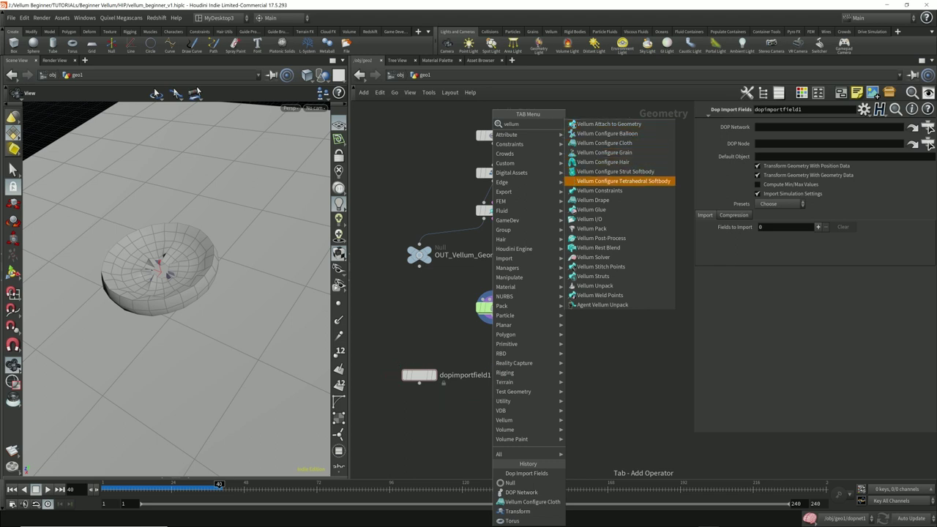
pyautogui.press('Return')
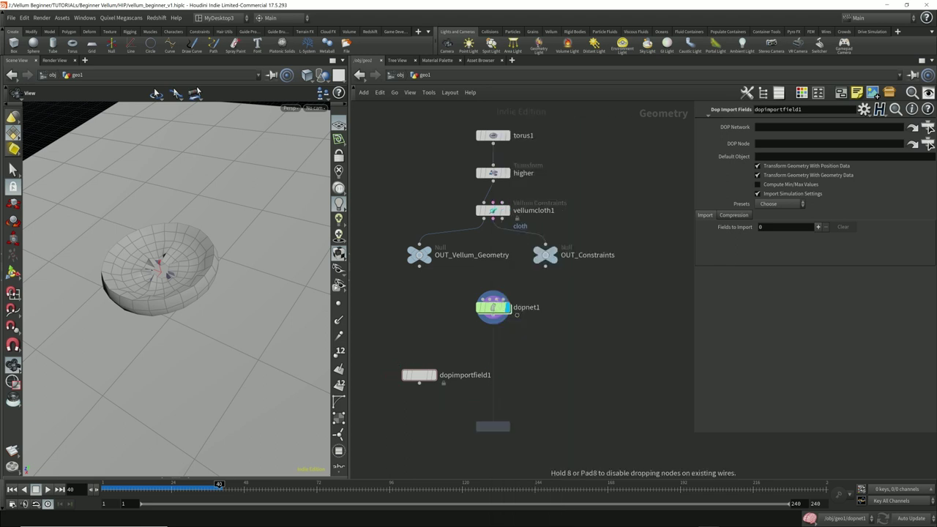
pyautogui.click(493, 426)
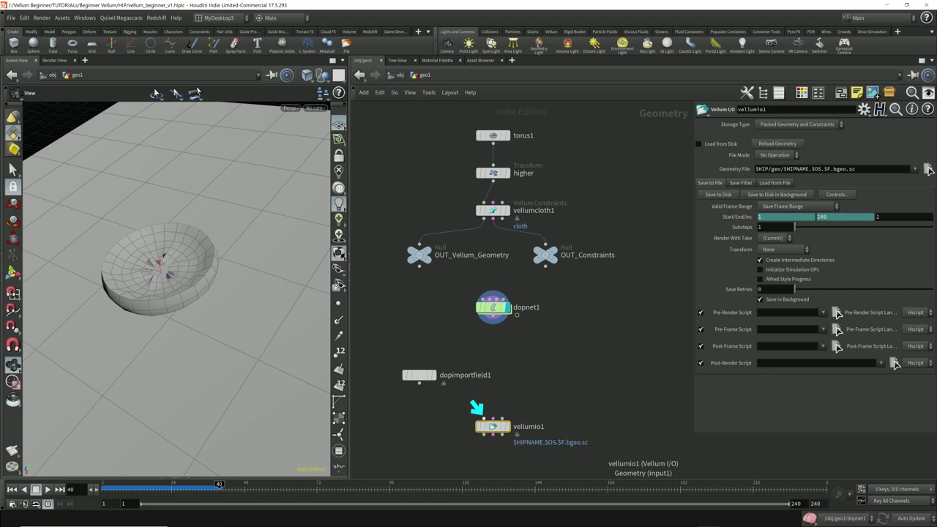
# Step: Reference dopnet1 as the DOP Network of the Dop Import Fields node and open the geometry spreadsheet for dopnet1
pyautogui.click(419, 375)
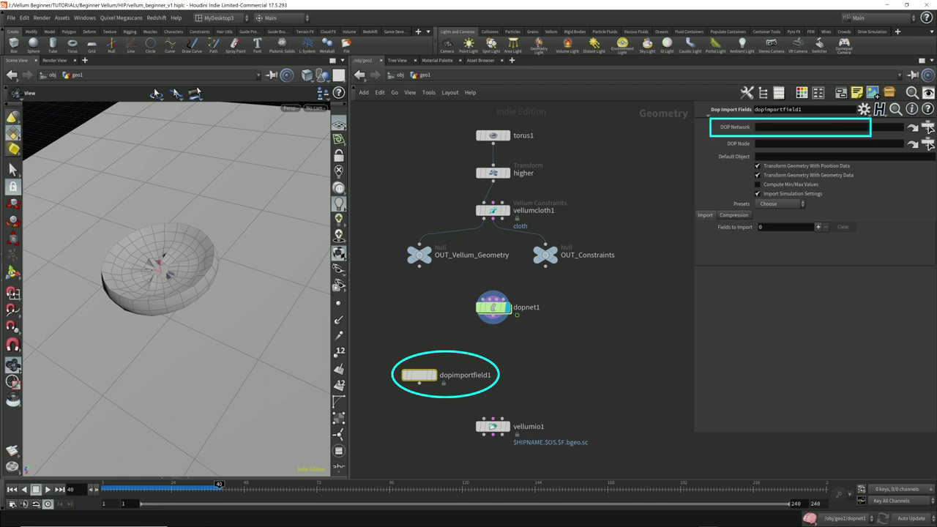
pyautogui.moveTo(492, 307)
pyautogui.moveTo(493, 307); pyautogui.dragTo(791, 127)
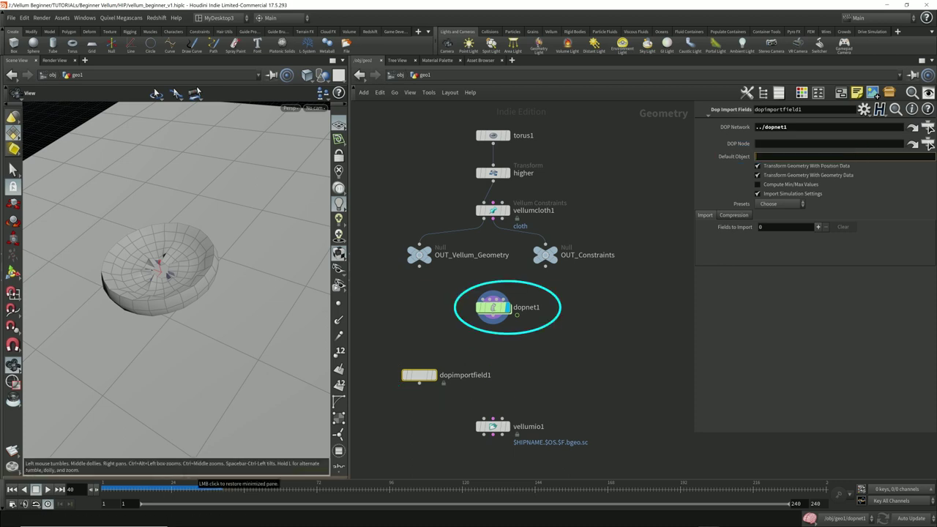
pyautogui.click(198, 477)
pyautogui.moveTo(610, 335); pyautogui.dragTo(454, 292)
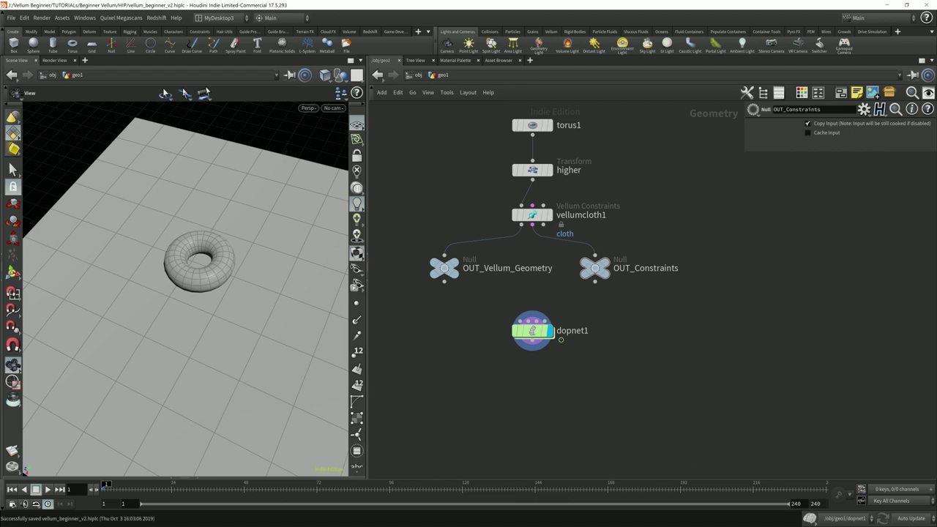
# Step: Add a displayed Dop Import Fields node below and to the left of dopnet1, and set its DOP Network to ../dopnet1
pyautogui.press('Tab')
pyautogui.write('dop')
pyautogui.press('Down')
pyautogui.press('Down')
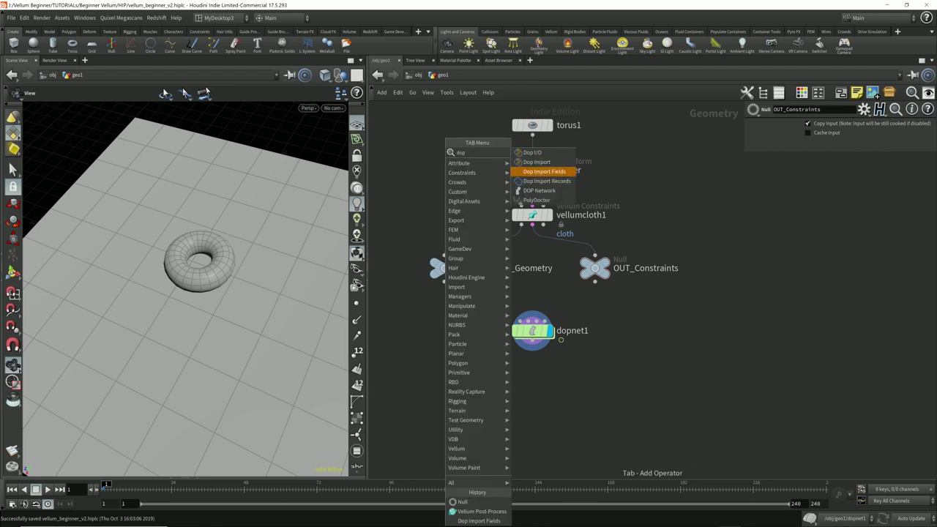
pyautogui.press('Return')
pyautogui.click(445, 394)
pyautogui.click(462, 393)
pyautogui.moveTo(532, 330); pyautogui.dragTo(841, 127)
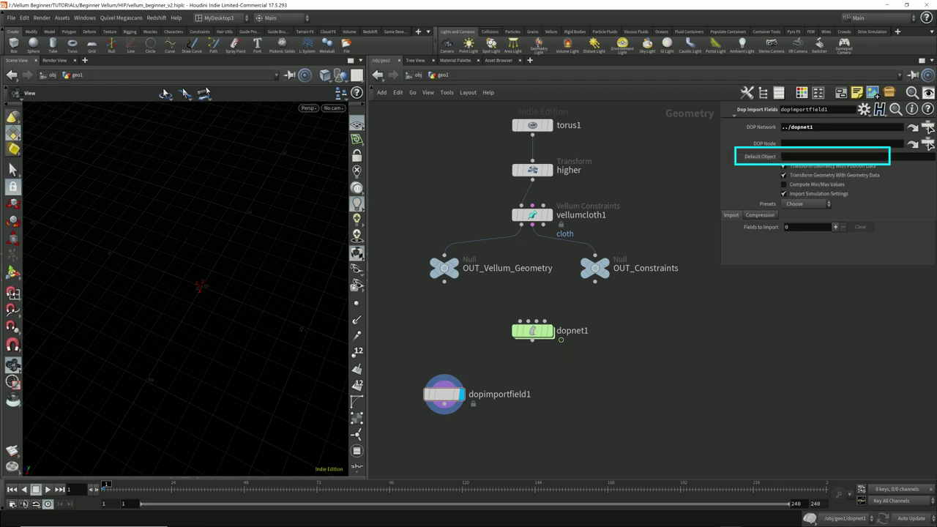
# Step: Open the geometry spreadsheet for dopnet1 and examine the simulation data of its Vellum object
pyautogui.moveTo(584, 357); pyautogui.dragTo(504, 312)
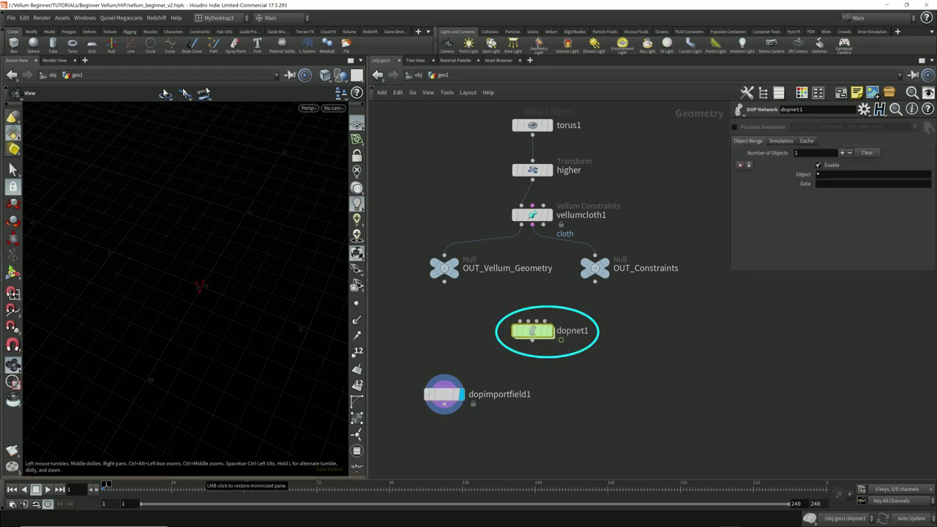
pyautogui.click(205, 477)
pyautogui.click(32, 315)
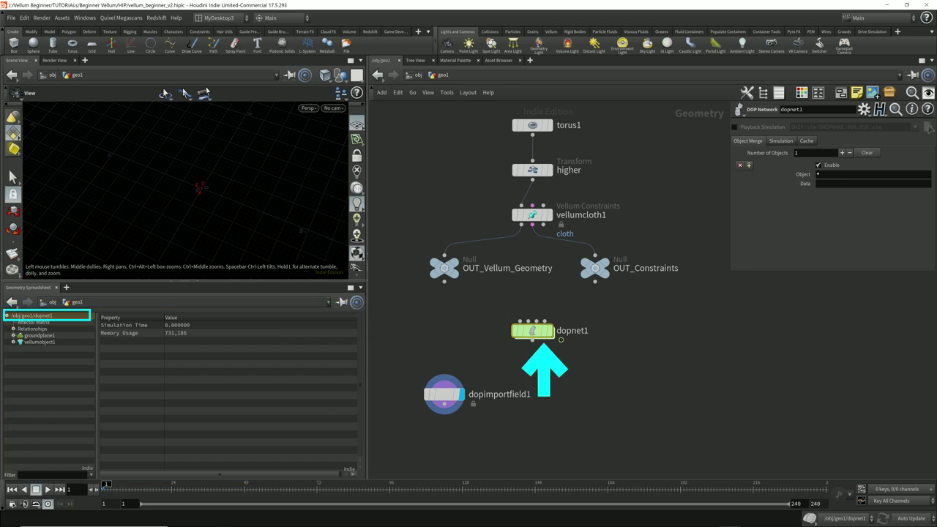
pyautogui.click(40, 341)
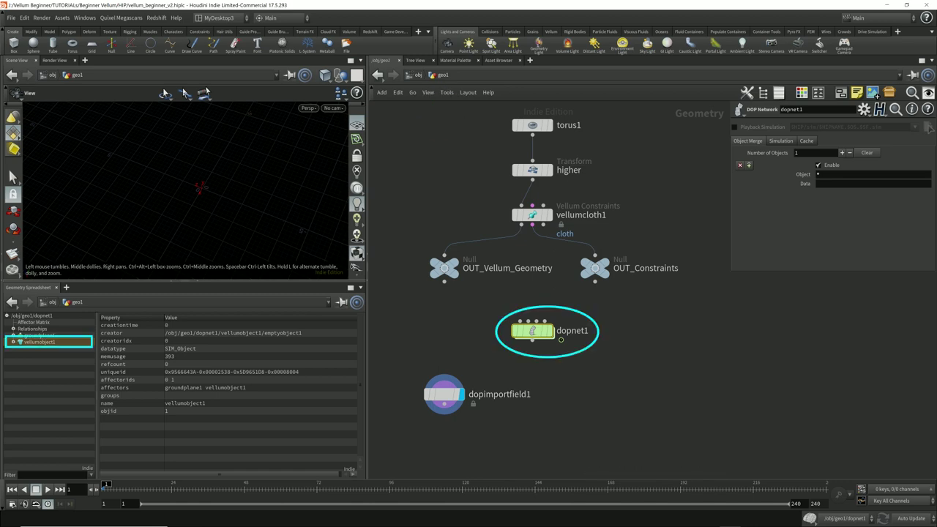
pyautogui.moveTo(483, 428)
pyautogui.mouseDown()
pyautogui.moveTo(392, 349)
pyautogui.moveTo(408, 369)
pyautogui.mouseUp()
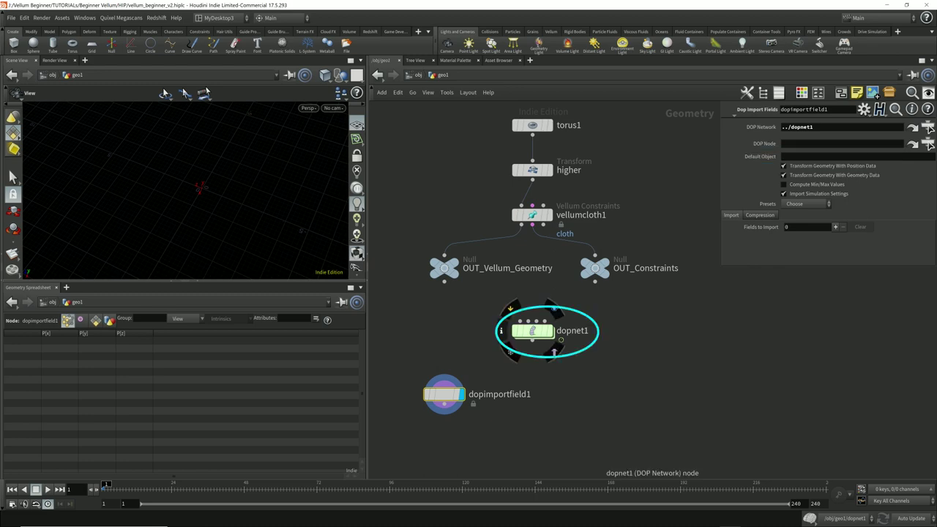
# Step: Copy the Vellum Object node's name from inside dopnet1 and set it as the Dop Import Fields node's Default Object, vellumobject1
pyautogui.doubleClick(533, 331)
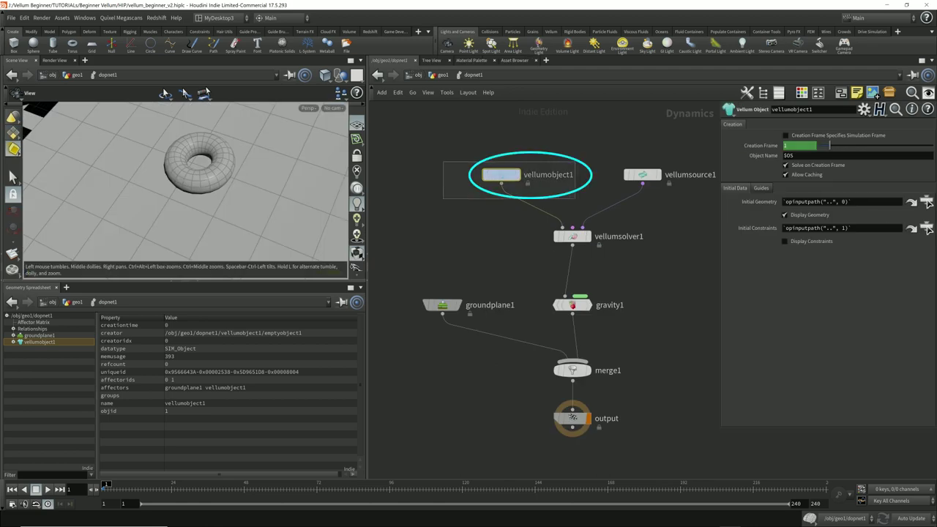
pyautogui.moveTo(443, 158); pyautogui.dragTo(578, 199)
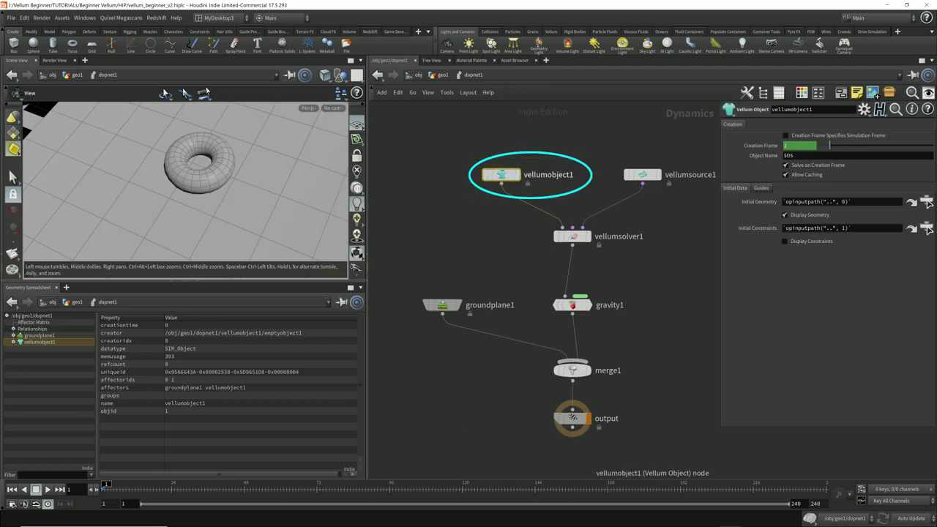
pyautogui.click(549, 174)
pyautogui.moveTo(576, 175); pyautogui.dragTo(523, 175)
pyautogui.hotkey('ctrl', 'c')
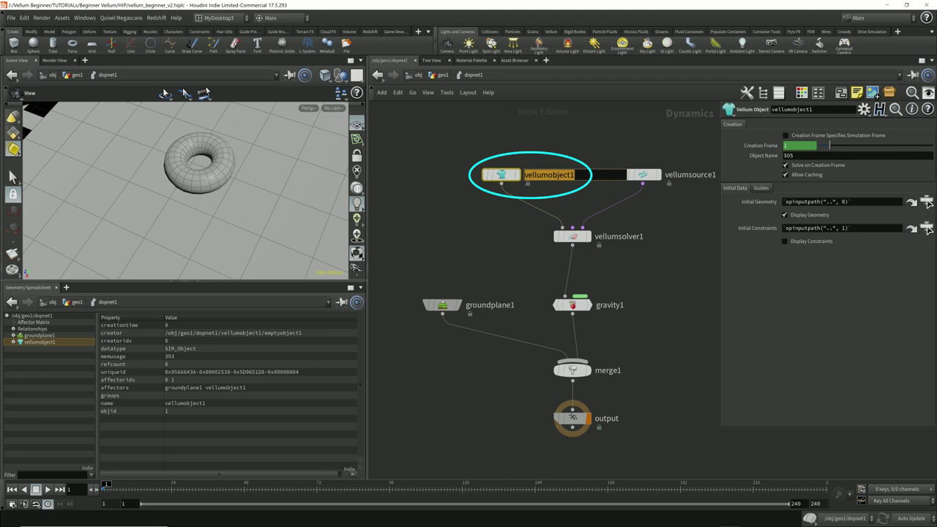
pyautogui.press('Return')
pyautogui.press('u')
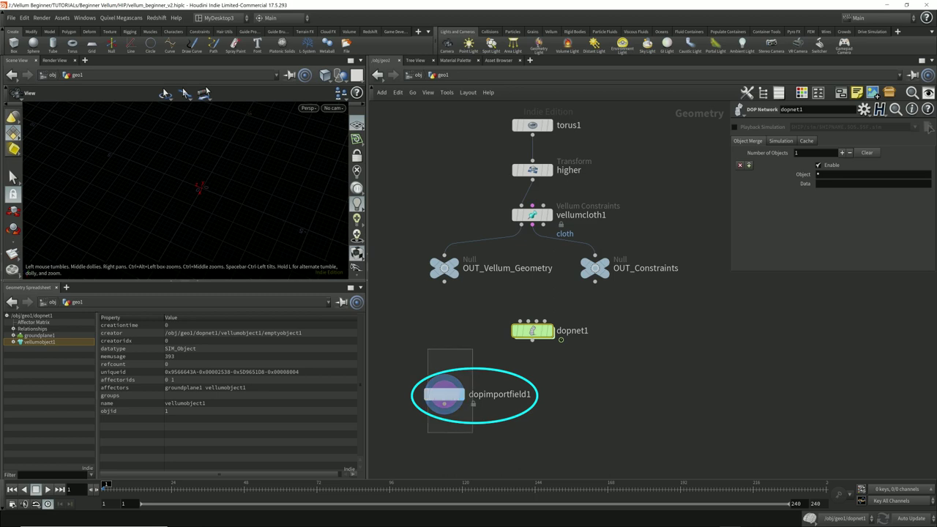
pyautogui.click(443, 395)
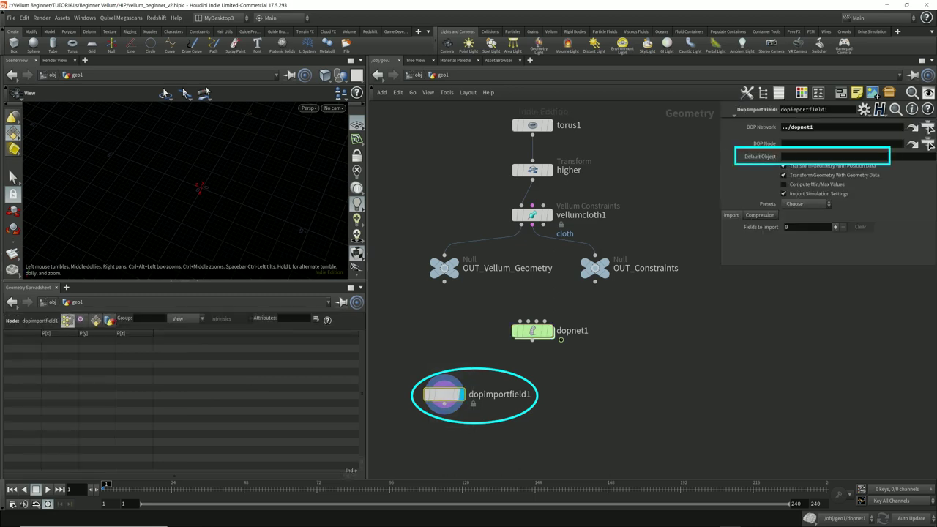
pyautogui.click(823, 157)
pyautogui.hotkey('ctrl', 'v')
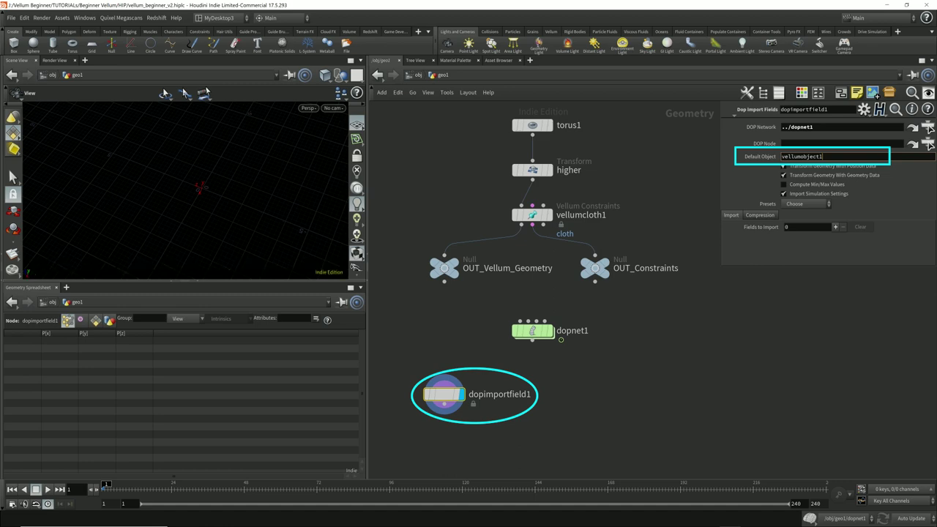
pyautogui.press('Return')
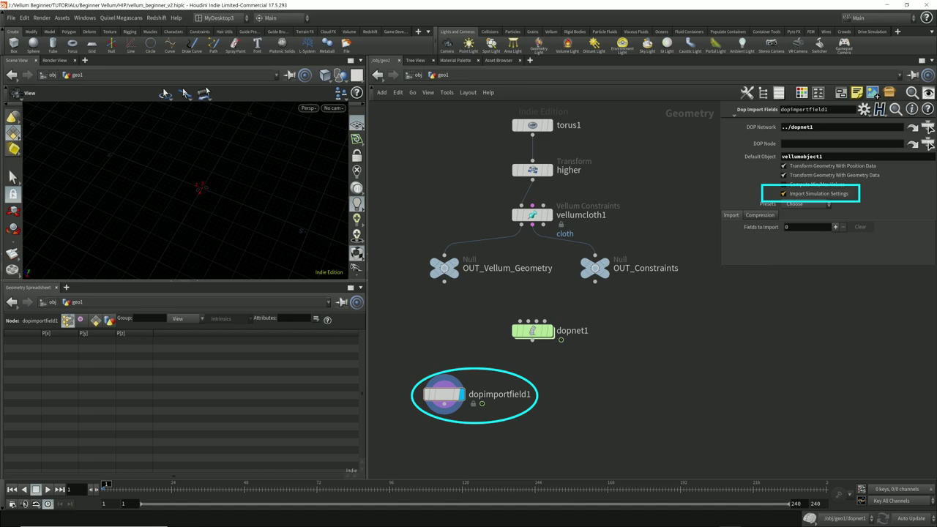
# Step: Turn off Import Simulation Settings on the Dop Import Fields node and add one field to import
pyautogui.click(784, 194)
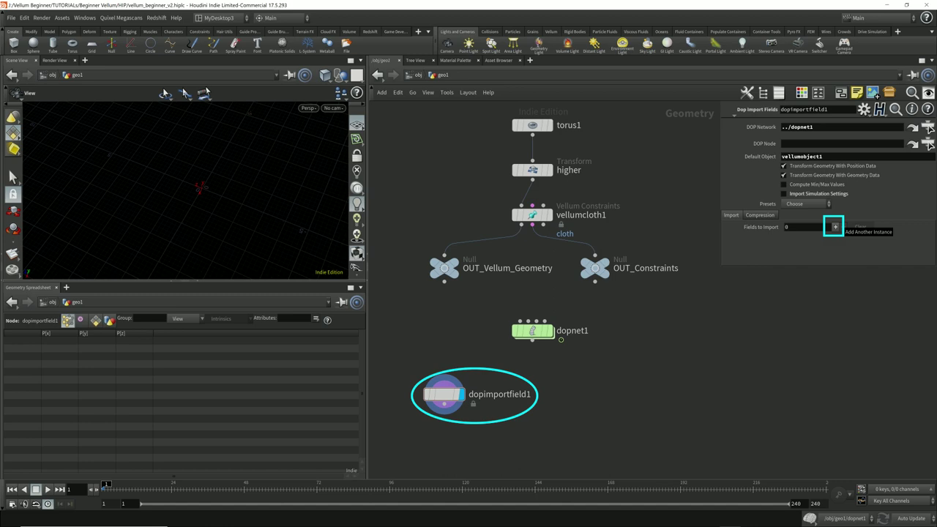
pyautogui.click(836, 226)
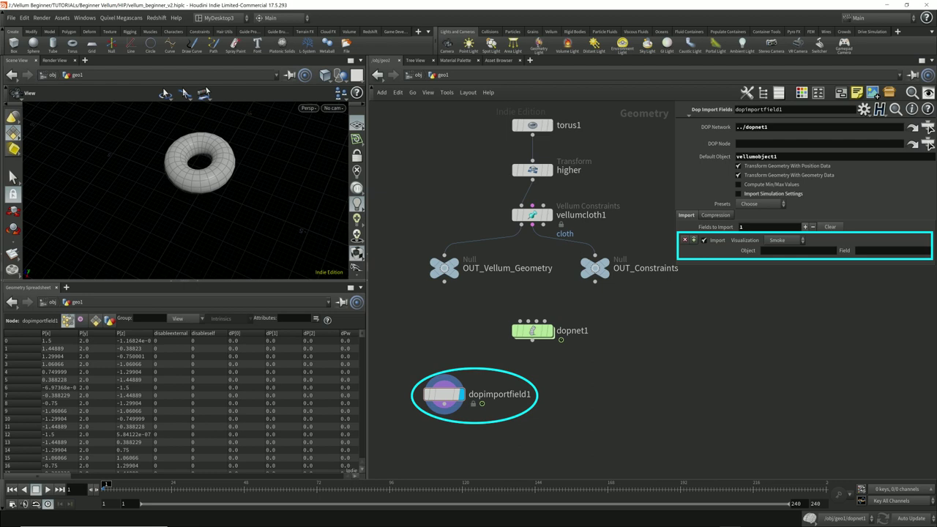
pyautogui.moveTo(212, 193)
pyautogui.keyDown('alt'); pyautogui.mouseDown()
pyautogui.moveTo(206, 167)
pyautogui.moveTo(205, 186)
pyautogui.moveTo(191, 157)
pyautogui.moveTo(208, 195)
pyautogui.mouseUp(); pyautogui.keyUp('alt')
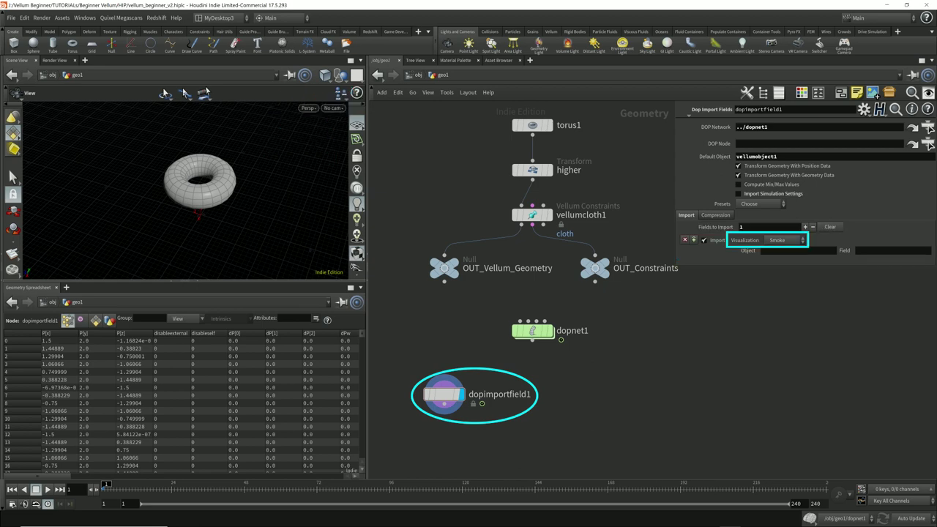
# Step: Set the imported field's visualization to No Change
pyautogui.click(785, 240)
pyautogui.click(780, 296)
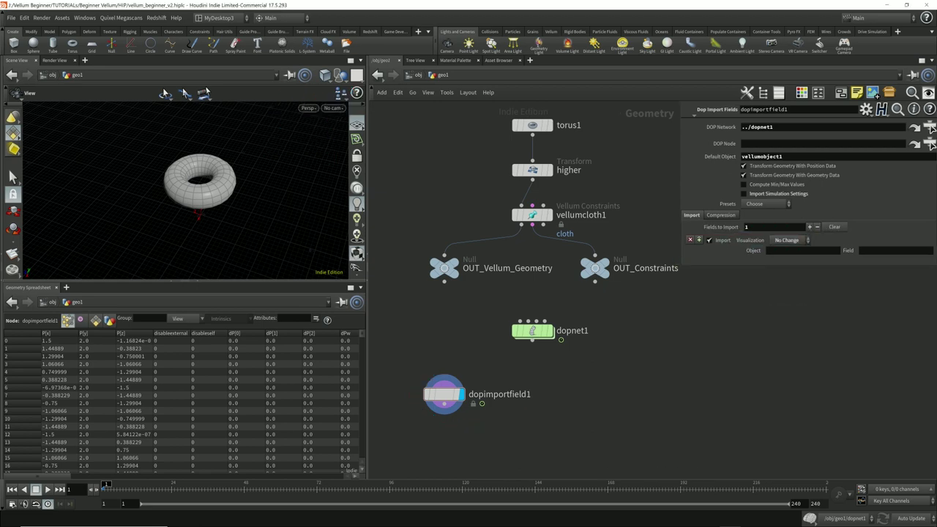
pyautogui.moveTo(676, 233)
pyautogui.mouseDown()
pyautogui.moveTo(732, 233)
pyautogui.moveTo(724, 232)
pyautogui.mouseUp()
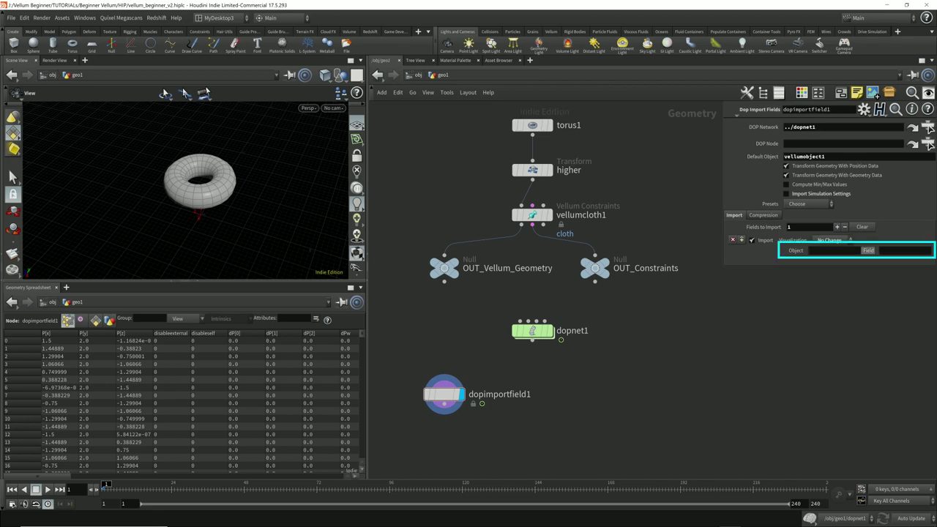
# Step: Rename the Dop Import Fields node as Vellum_Geometry
pyautogui.click(500, 395)
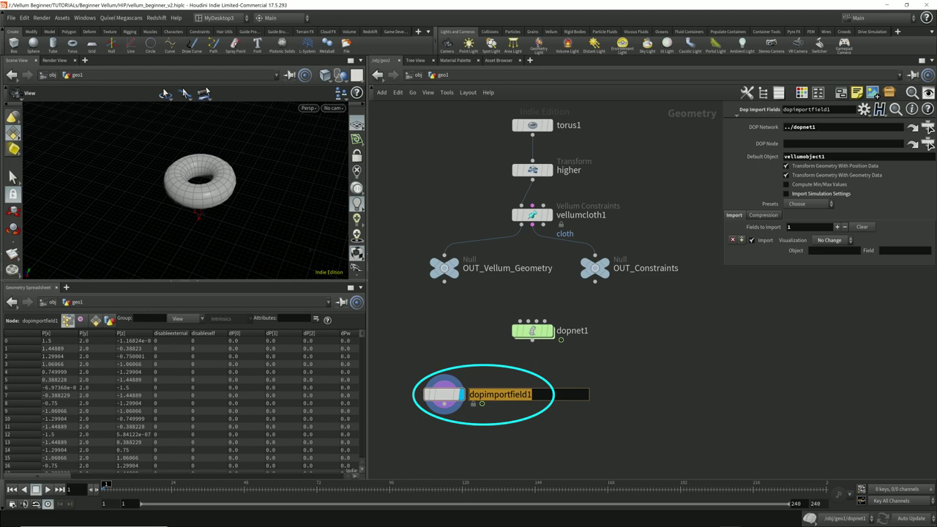
pyautogui.write('VellumObject')
pyautogui.press('BackSpace')
pyautogui.press('BackSpace')
pyautogui.press('BackSpace')
pyautogui.press('BackSpace')
pyautogui.press('BackSpace')
pyautogui.press('BackSpace')
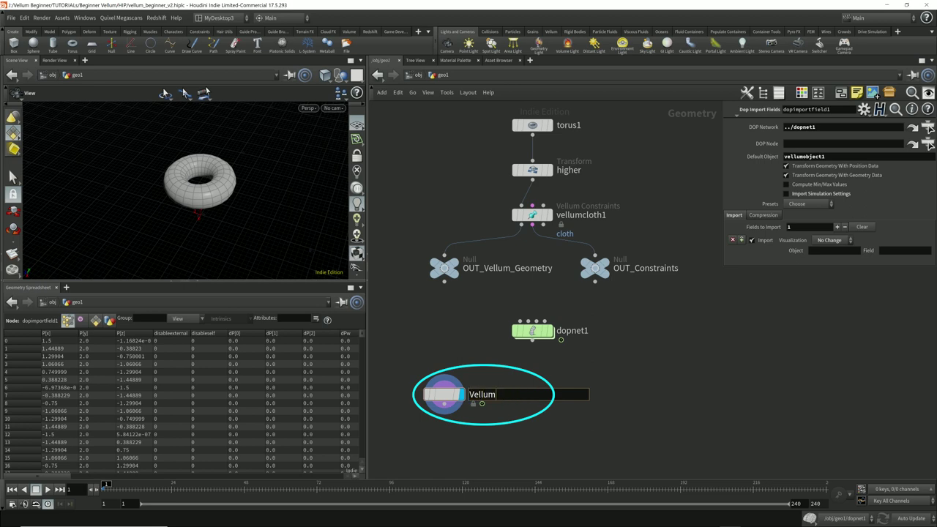
pyautogui.write('_Geometry')
pyautogui.press('Return')
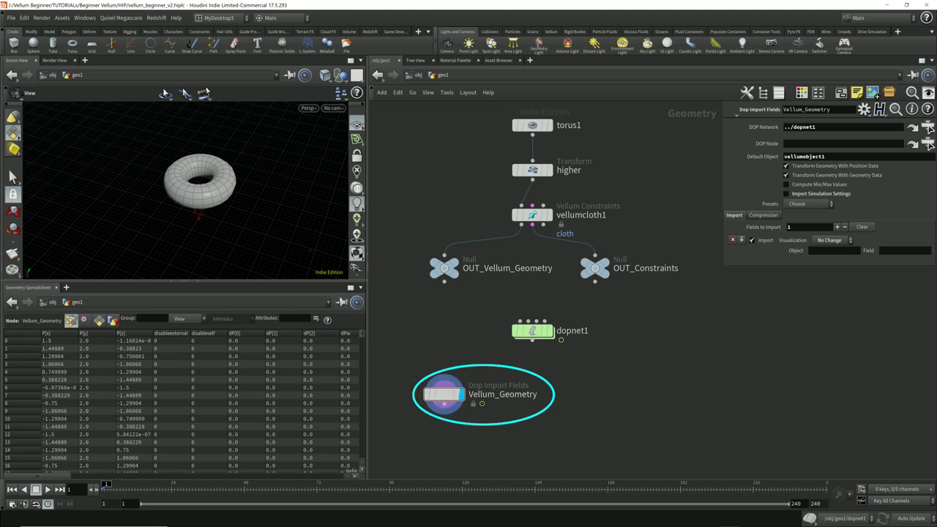
# Step: Add a Vellum I/O node below the Vellum_Geometry node
pyautogui.press('Tab')
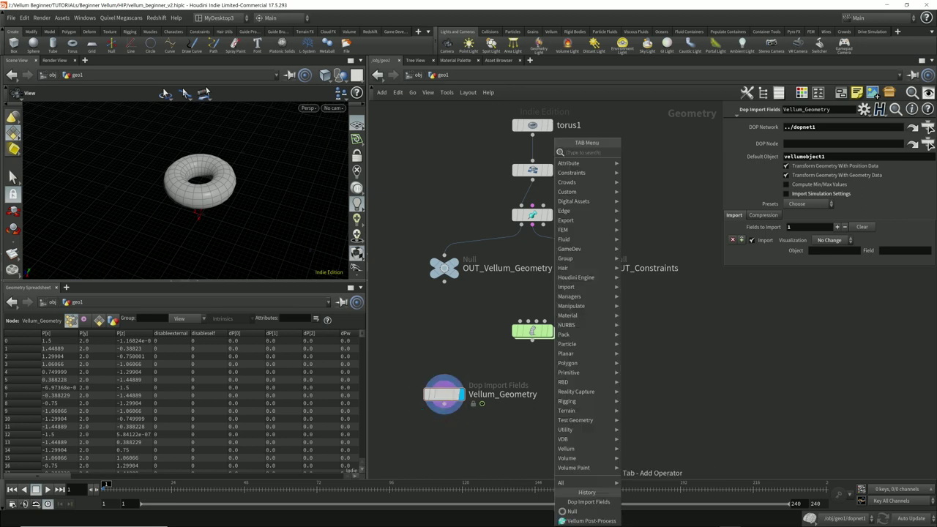
pyautogui.write('vellum')
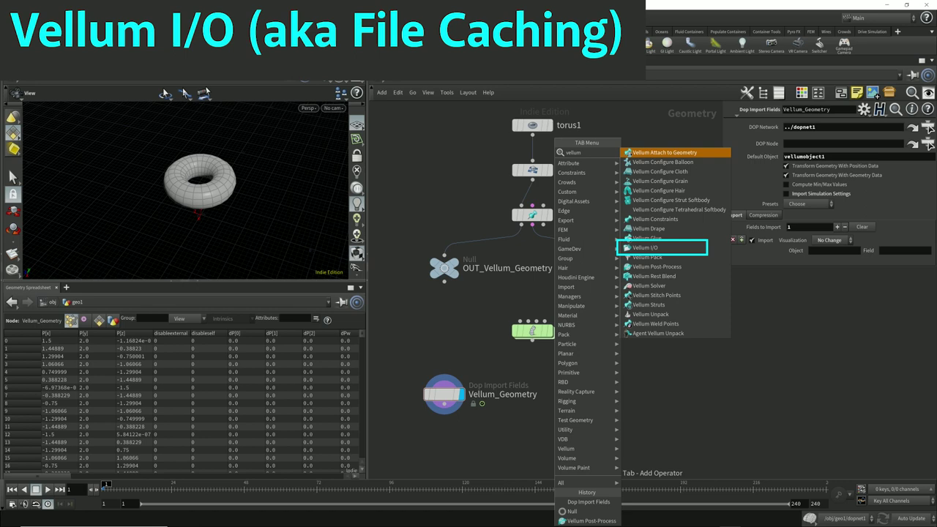
pyautogui.press('Down')
pyautogui.press('Down')
pyautogui.press('Down')
pyautogui.press('Down')
pyautogui.press('Down')
pyautogui.press('Down')
pyautogui.press('Down')
pyautogui.press('Down')
pyautogui.press('Down')
pyautogui.press('Down')
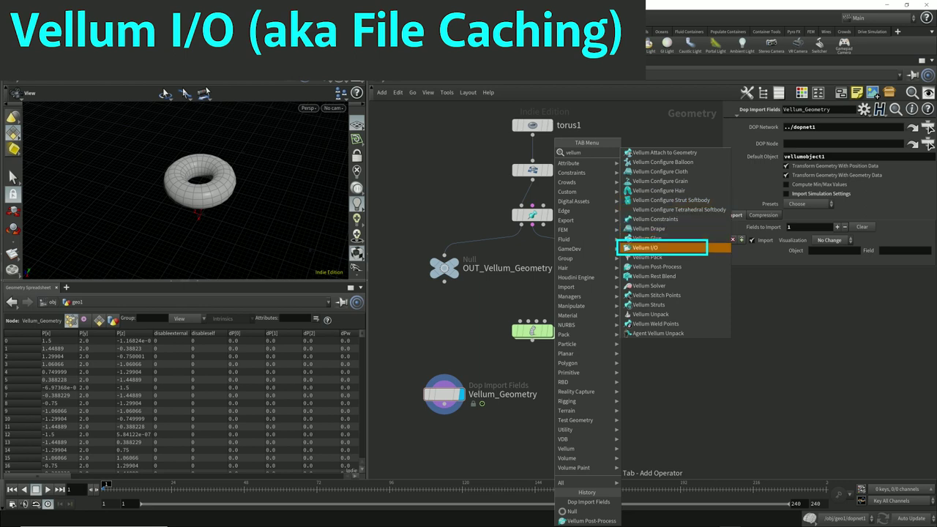
pyautogui.press('Return')
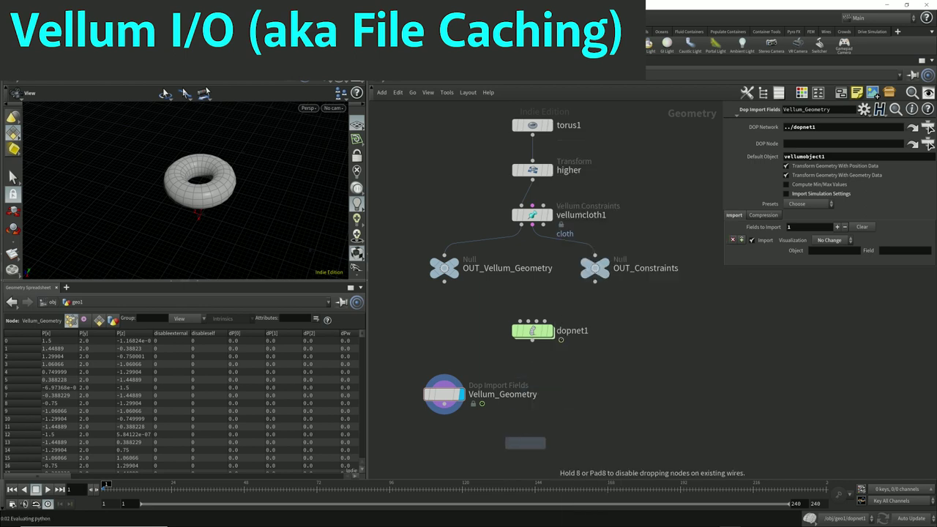
pyautogui.click(526, 443)
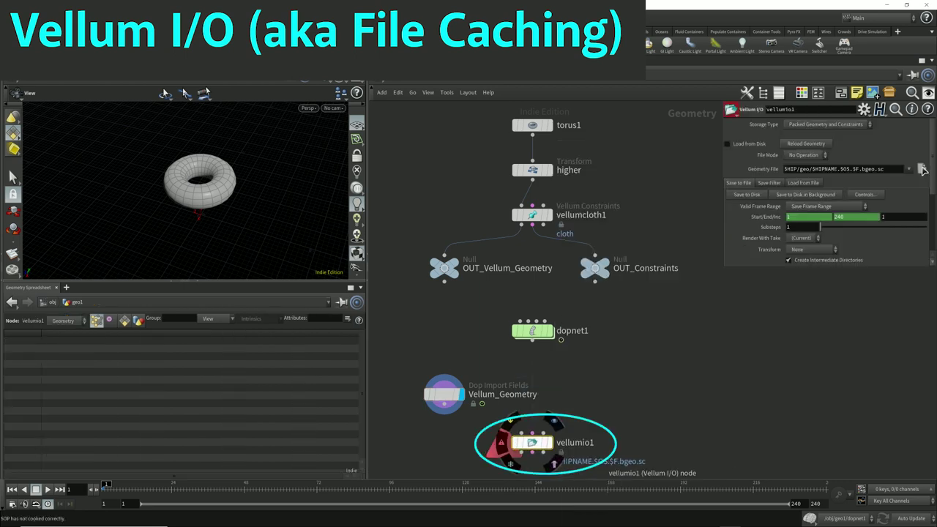
# Step: Tighten the network layout by moving the dopnet1, Vellum_Geometry and vellumio1 nodes upward
pyautogui.moveTo(426, 314); pyautogui.dragTo(613, 446)
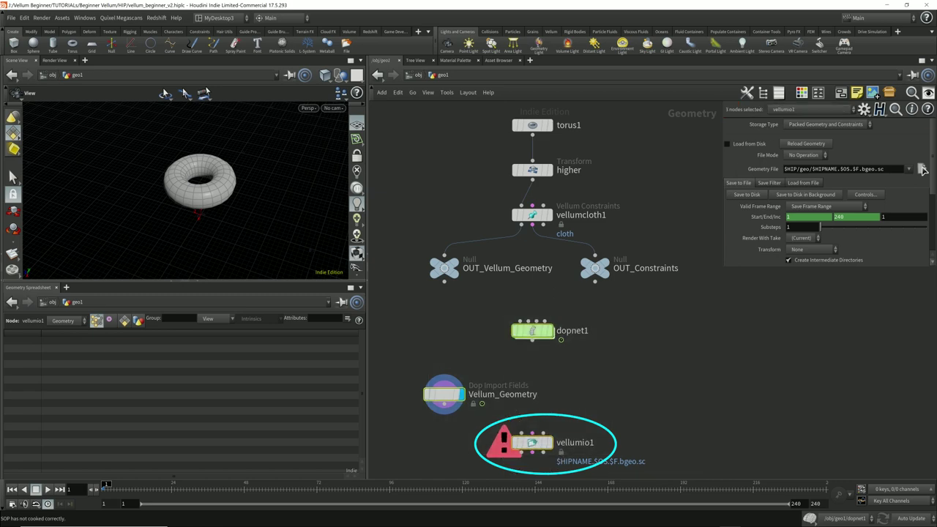
pyautogui.moveTo(532, 331); pyautogui.dragTo(532, 315)
pyautogui.click(622, 366)
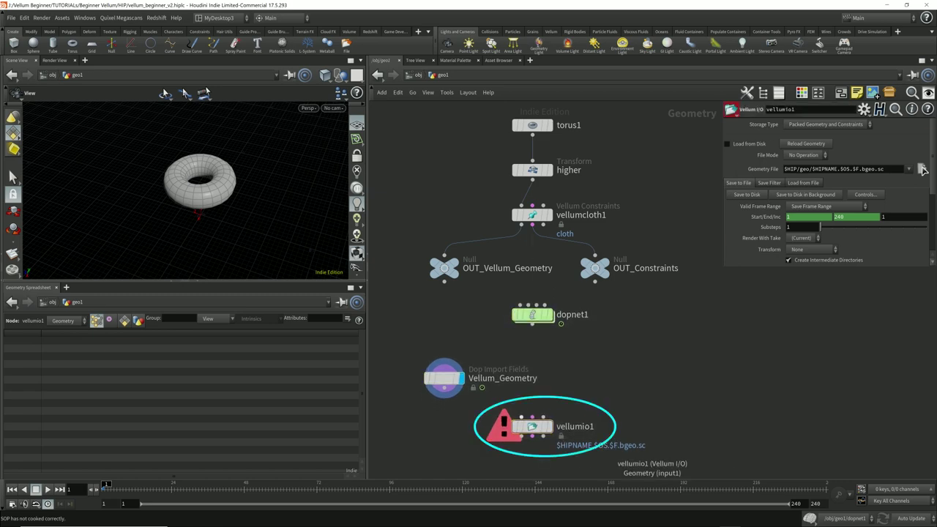
pyautogui.moveTo(442, 378)
pyautogui.mouseDown()
pyautogui.moveTo(442, 364)
pyautogui.moveTo(453, 362)
pyautogui.moveTo(442, 355)
pyautogui.moveTo(598, 342)
pyautogui.mouseUp()
pyautogui.moveTo(532, 427); pyautogui.dragTo(532, 412)
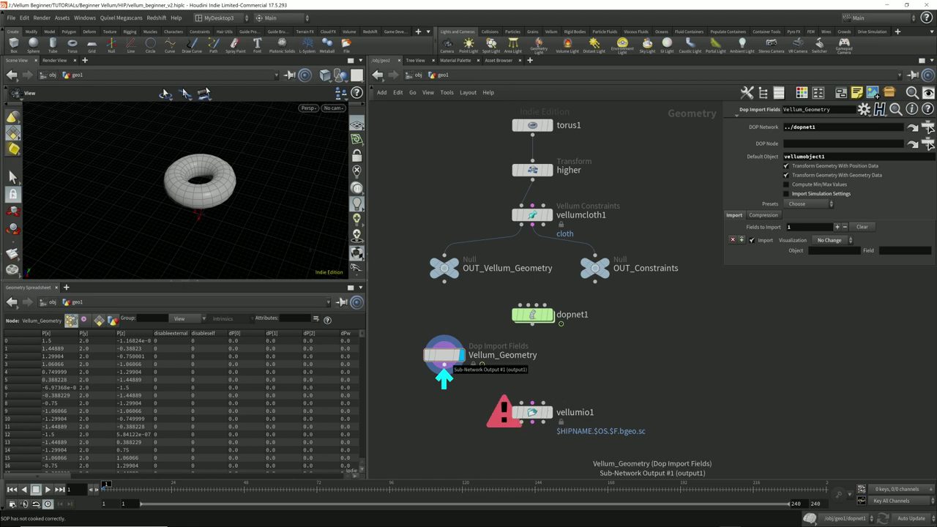
# Step: Wire Vellum_Geometry into vellumio1's geometry input and shorten its Geometry File path to $HIP/geo/$OS.$F.bgeo.sc
pyautogui.click(444, 363)
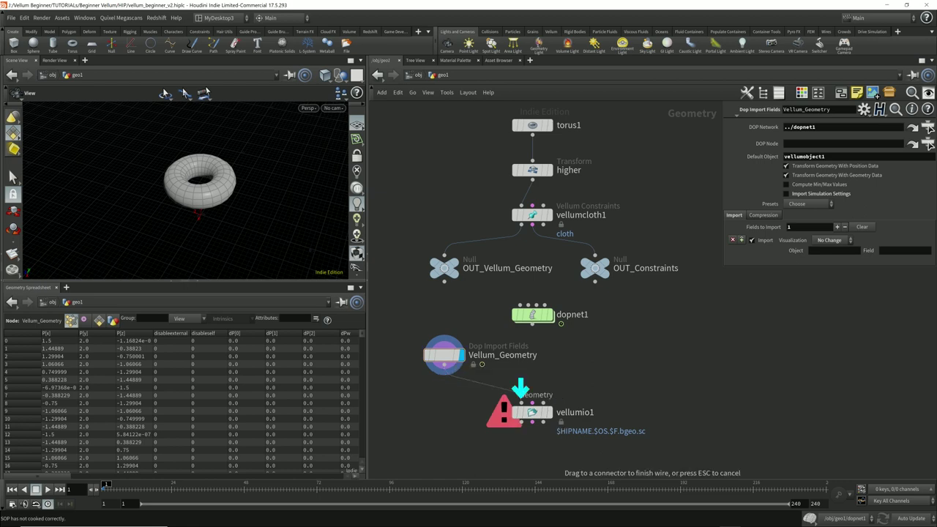
pyautogui.click(520, 397)
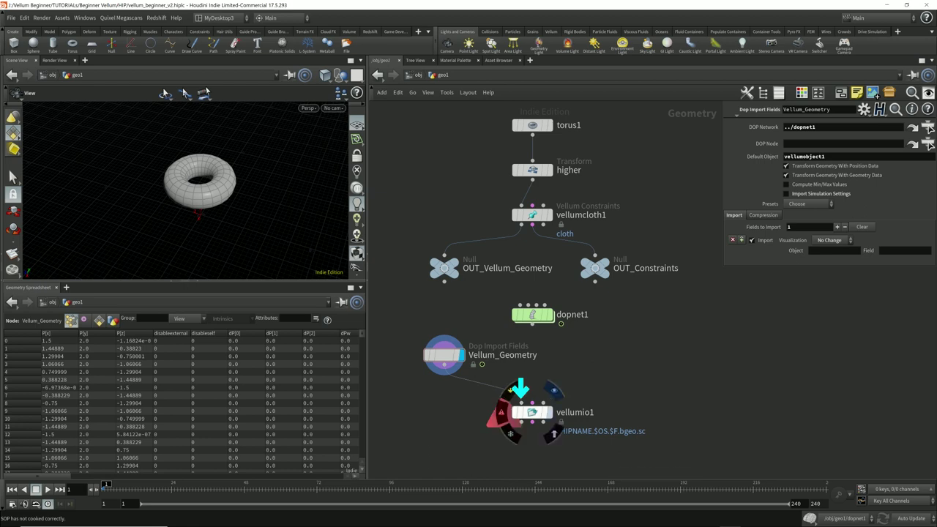
pyautogui.click(521, 399)
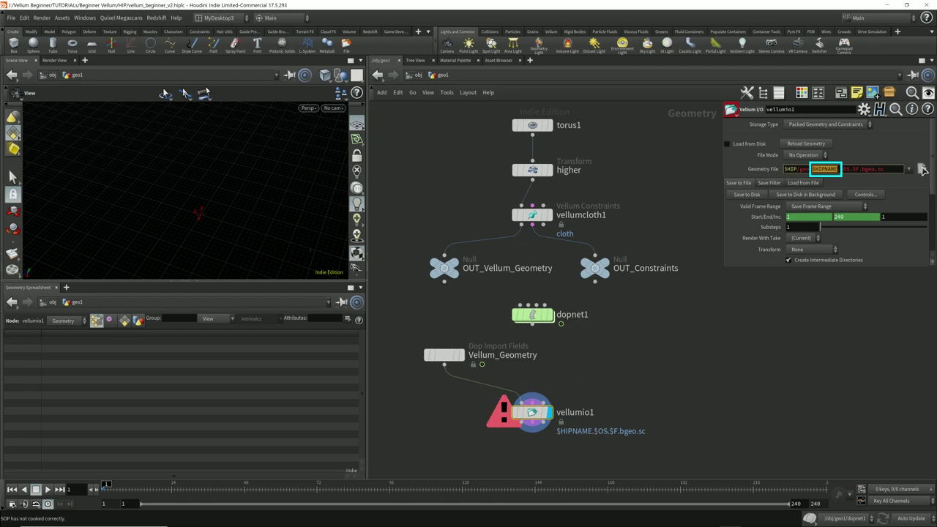
pyautogui.press('BackSpace')
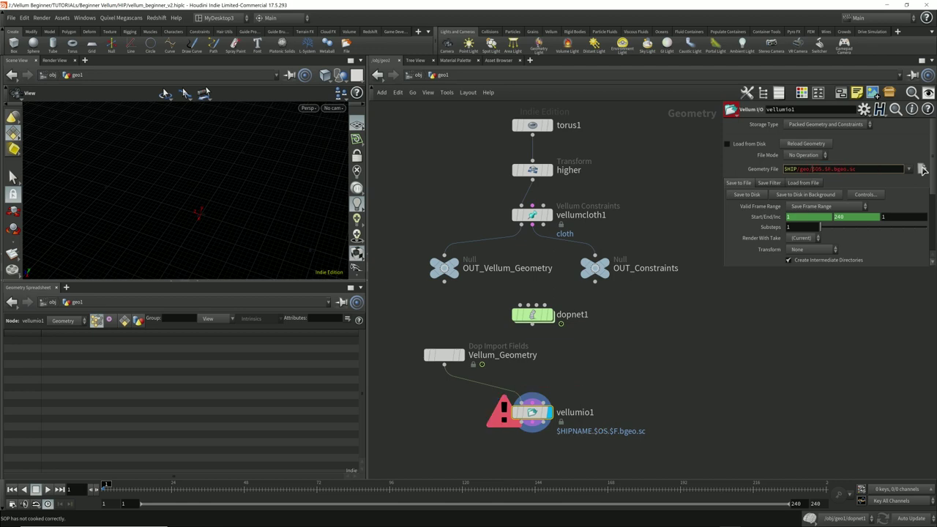
pyautogui.press('Return')
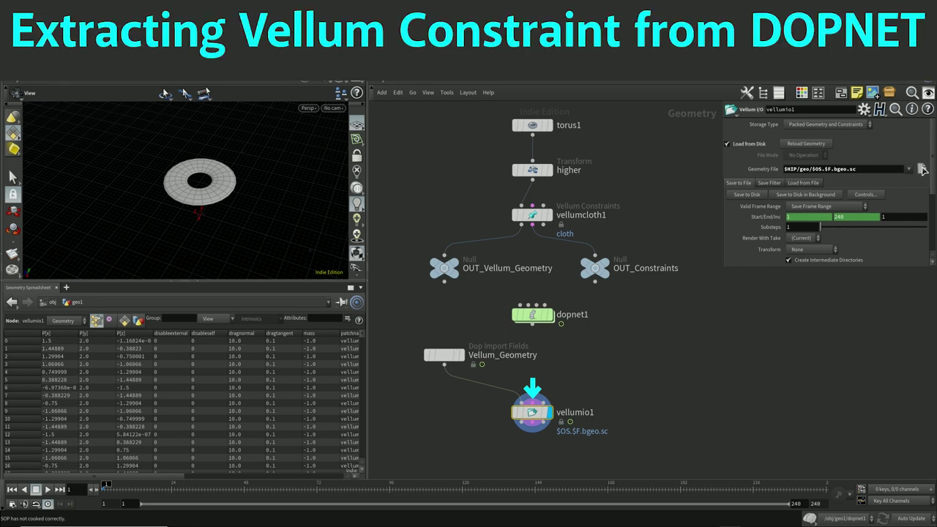
# Step: Add a second Dop Import Fields node beside Vellum_Geometry and make it the displayed node
pyautogui.press('Tab')
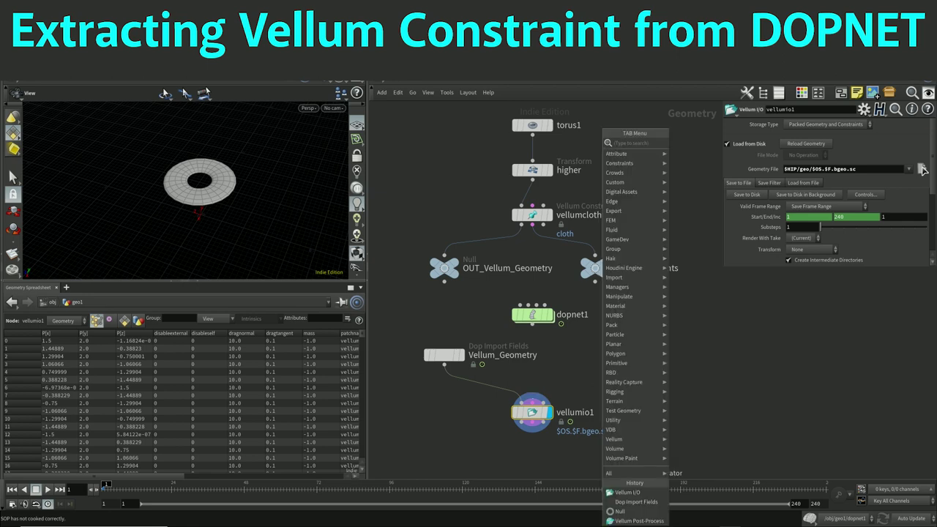
pyautogui.write('dop')
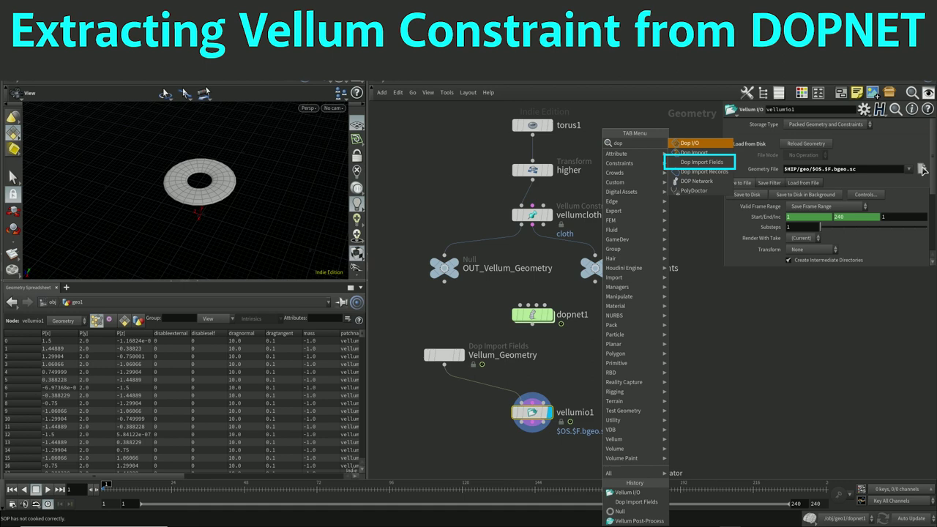
pyautogui.press('Down')
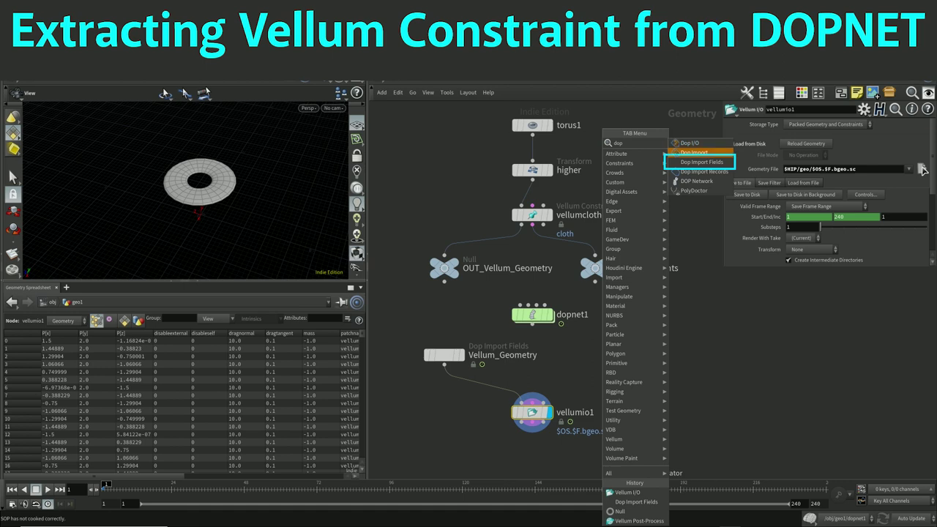
pyautogui.press('Down')
pyautogui.press('Down')
pyautogui.press('Up')
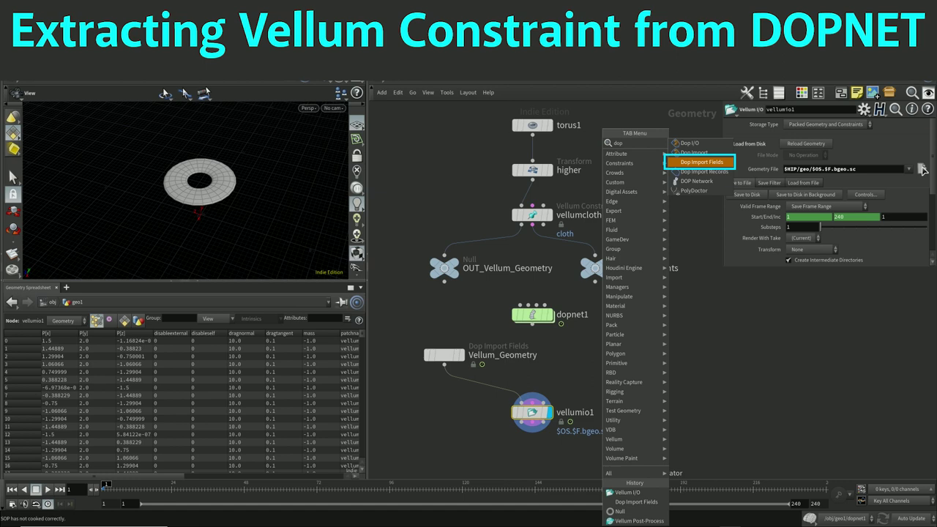
pyautogui.press('Return')
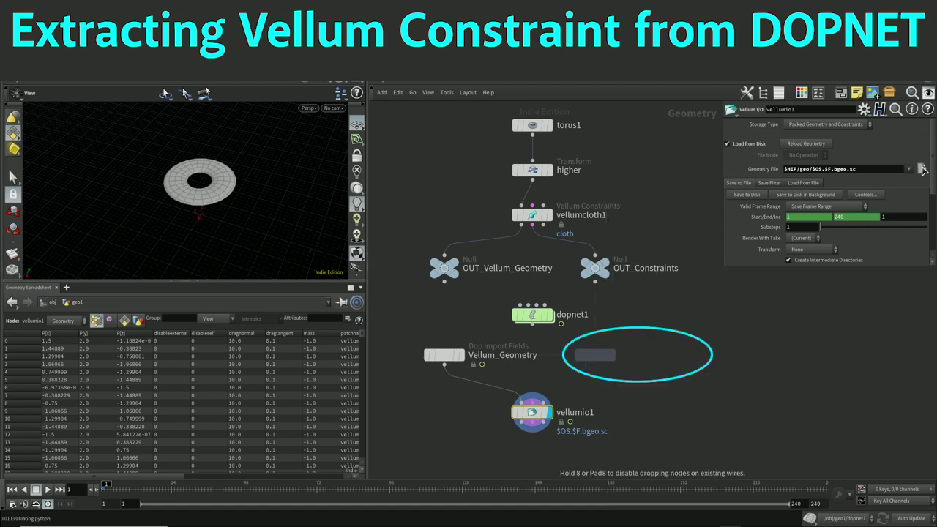
pyautogui.click(594, 355)
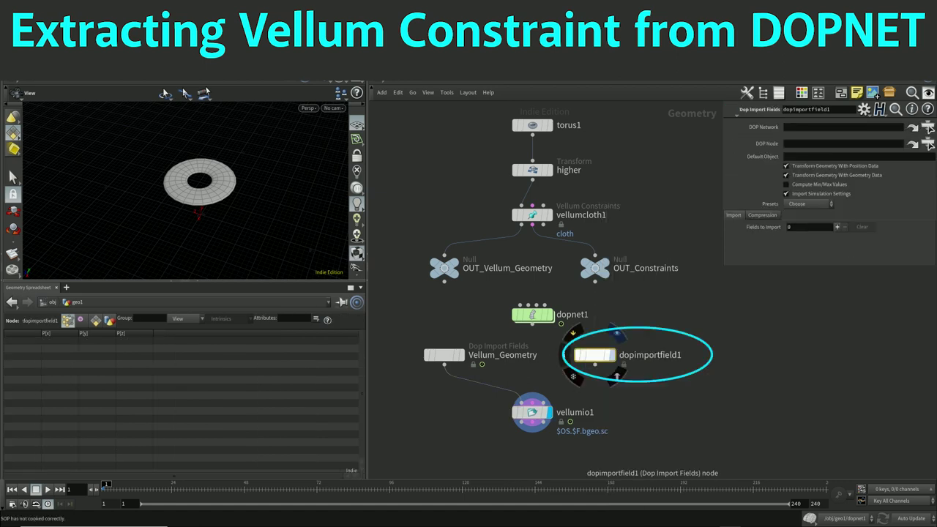
pyautogui.click(614, 356)
pyautogui.click(595, 357)
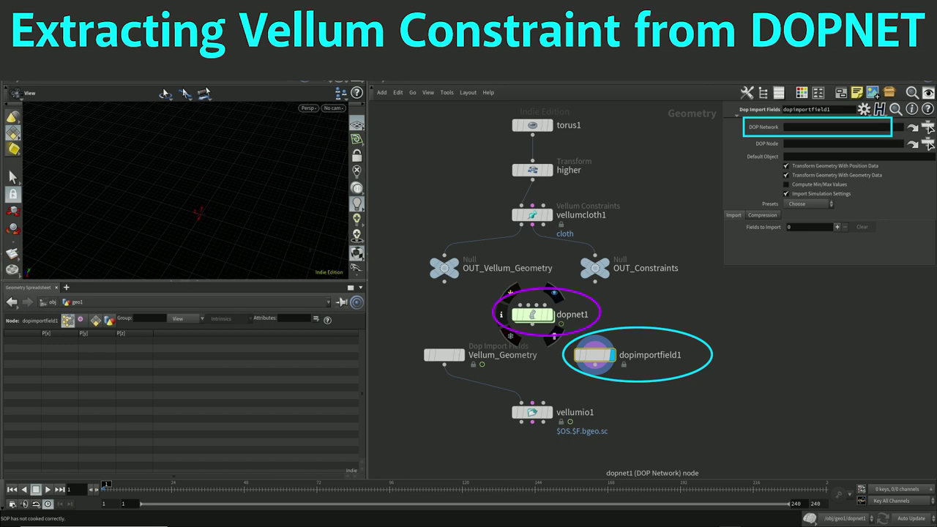
# Step: Set the new Dop Import Fields node's DOP Network to ../dopnet1 and its Default Object to vellumobject1
pyautogui.moveTo(533, 314)
pyautogui.mouseDown()
pyautogui.moveTo(637, 286)
pyautogui.moveTo(732, 161)
pyautogui.mouseUp()
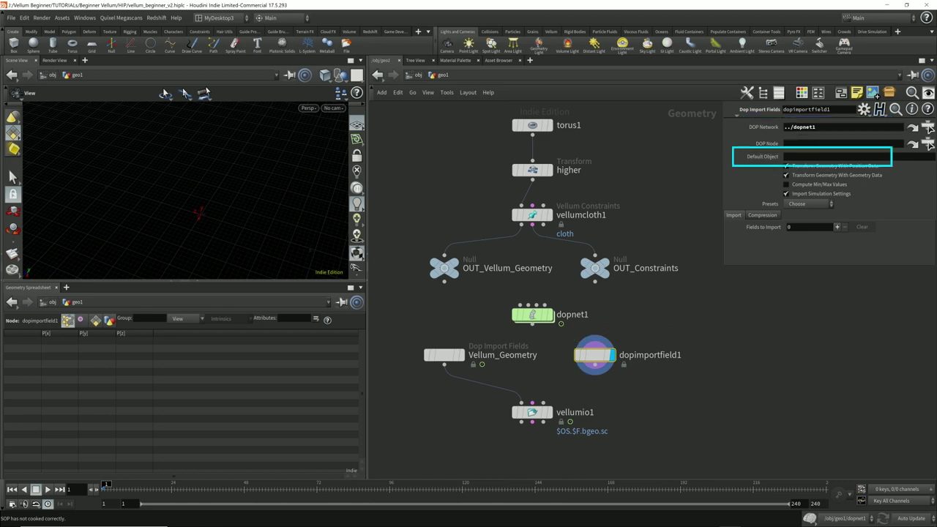
pyautogui.write('vellumobject1')
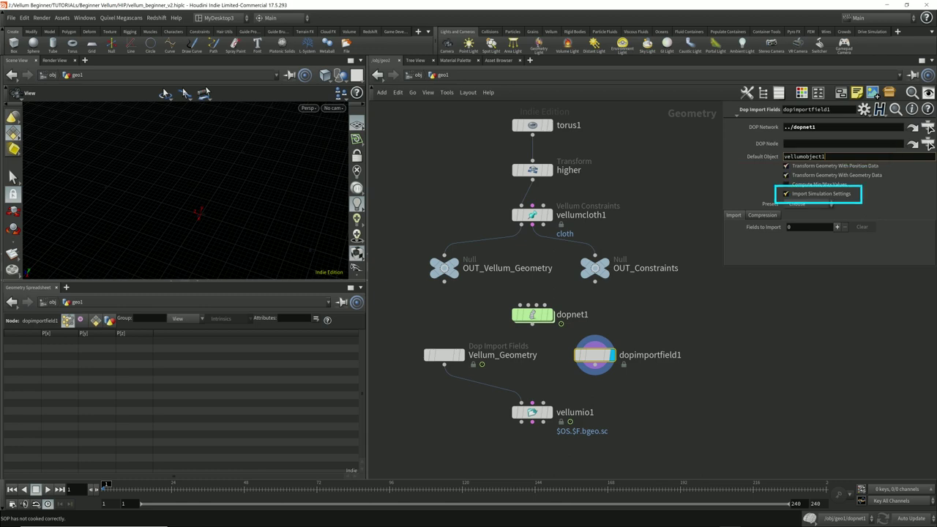
# Step: Turn off Import Simulation Settings on dopimportfield1 and add one field to import with No Change visualization
pyautogui.click(786, 194)
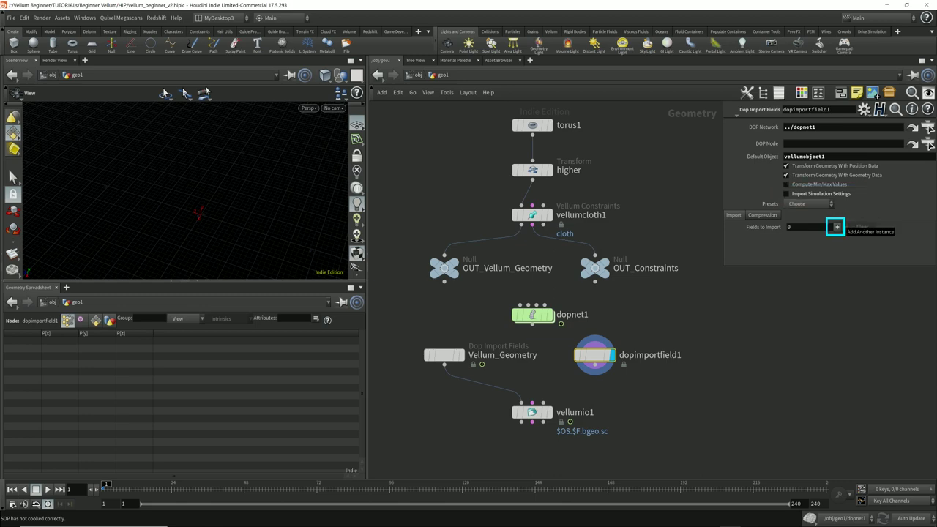
pyautogui.click(836, 227)
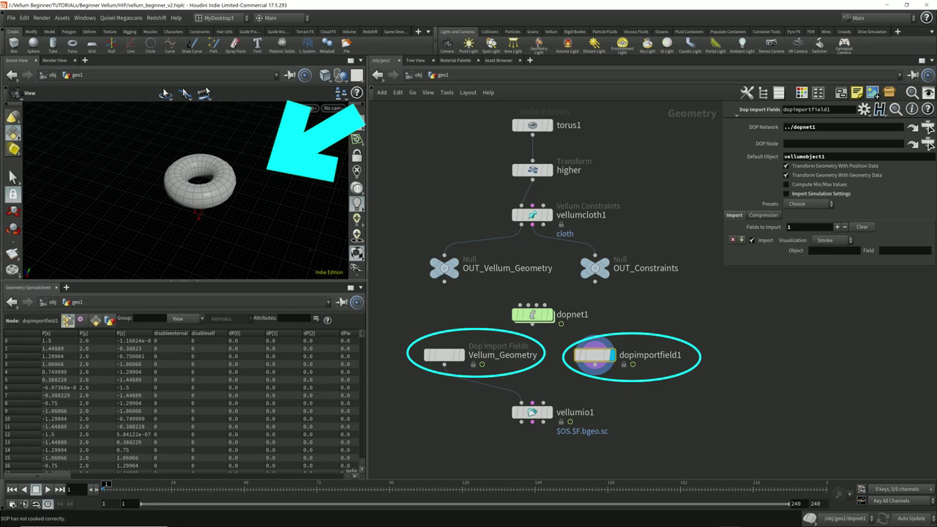
pyautogui.click(830, 240)
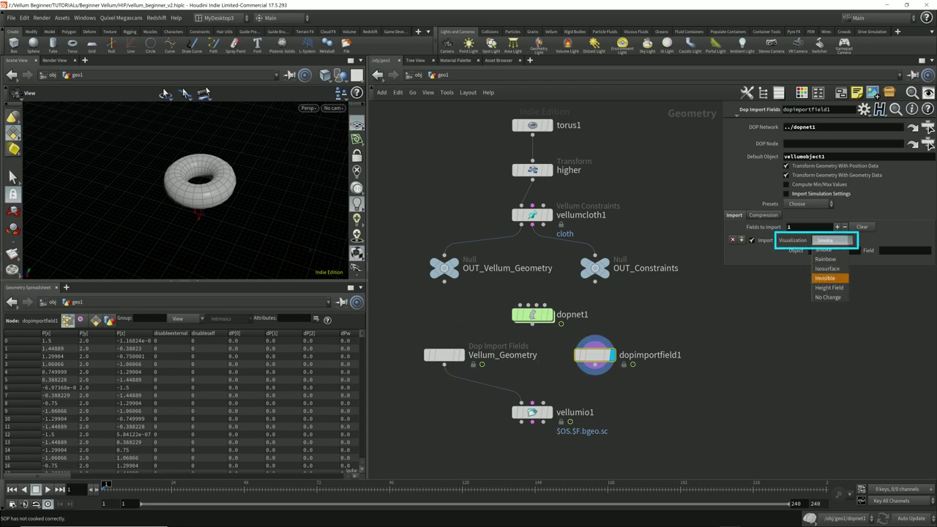
pyautogui.click(830, 297)
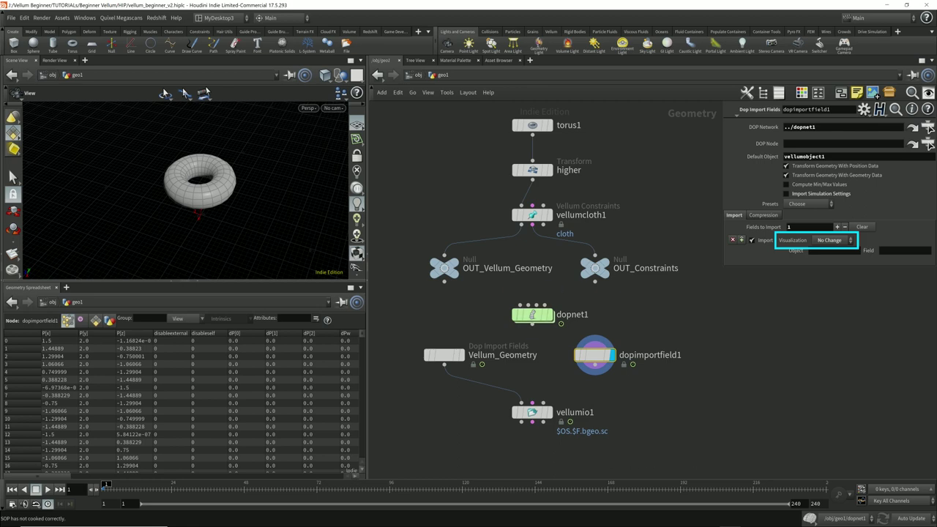
# Step: Look up vellumobject1's constraint data in dopnet1 and set dopimportfield1's imported Field to ConstraintGeometry
pyautogui.moveTo(637, 304); pyautogui.dragTo(503, 329)
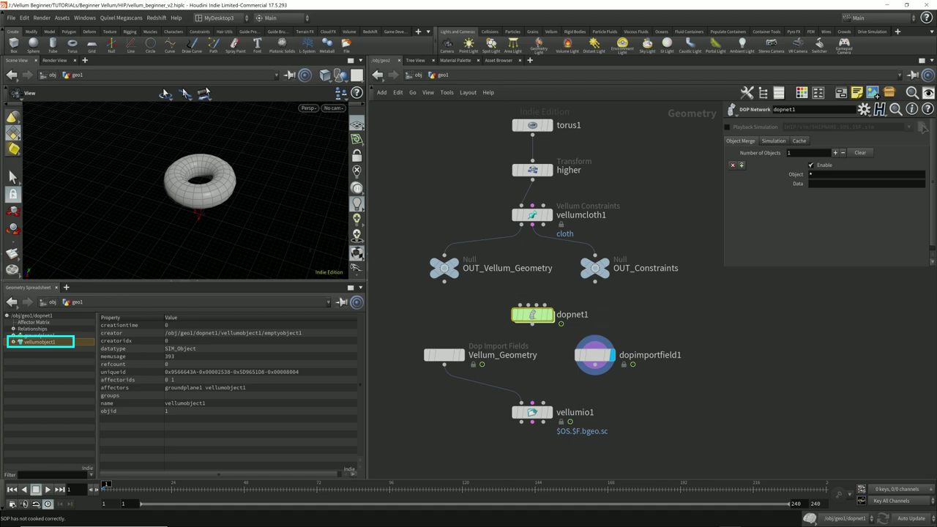
pyautogui.click(14, 341)
pyautogui.click(52, 375)
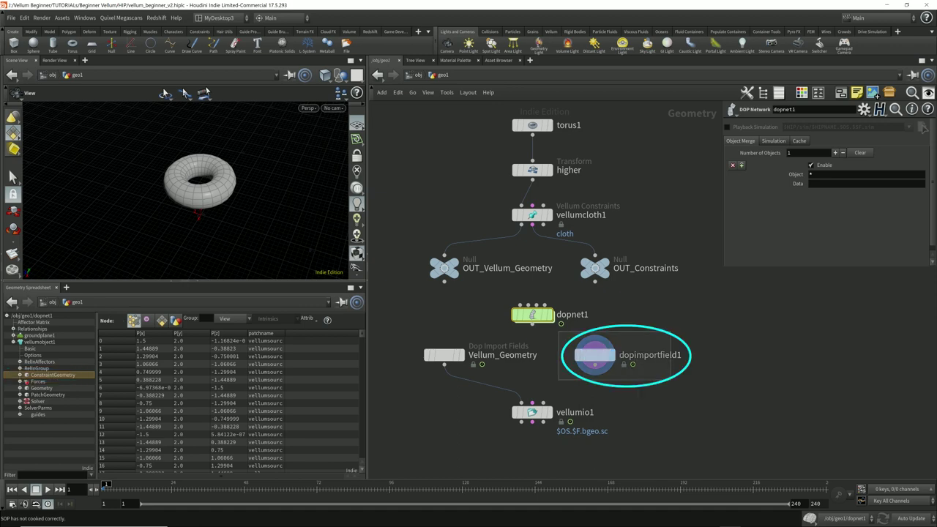
pyautogui.moveTo(558, 331); pyautogui.dragTo(671, 380)
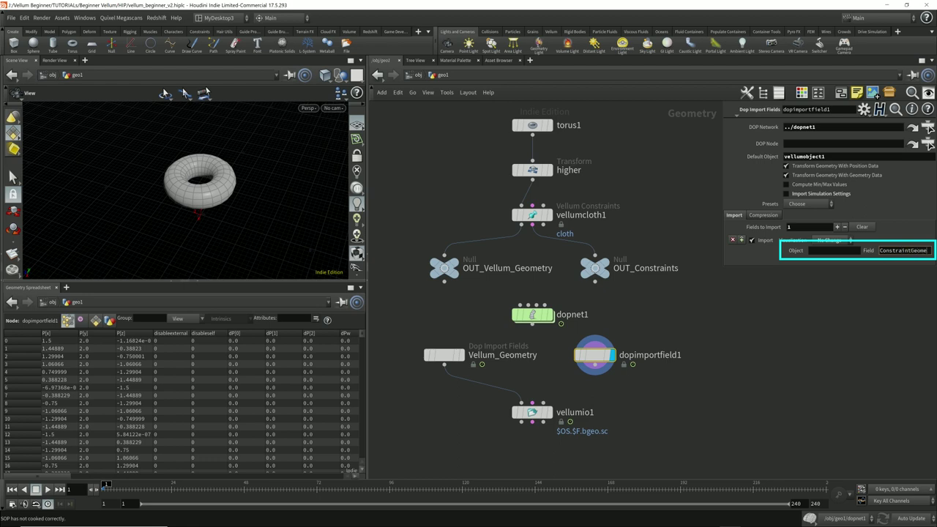
pyautogui.write('try')
pyautogui.press('Return')
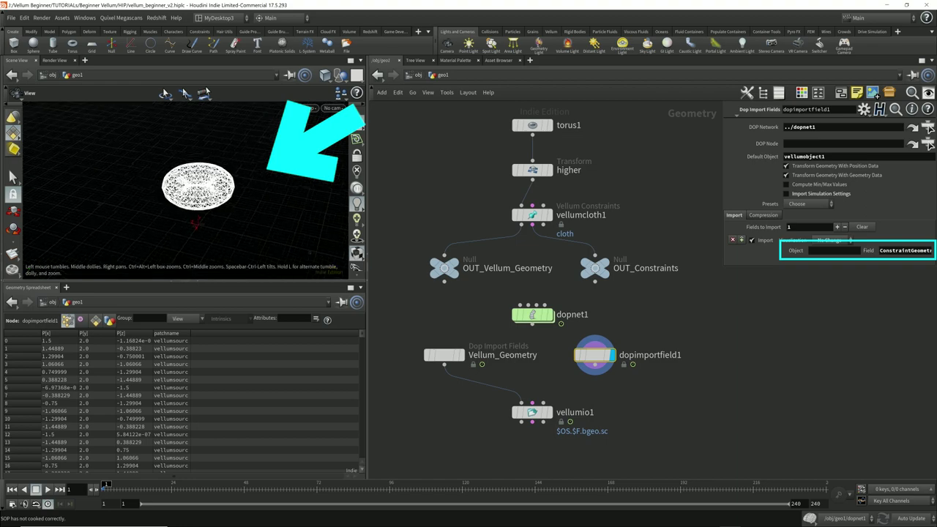
pyautogui.scroll(7, 212, 191)
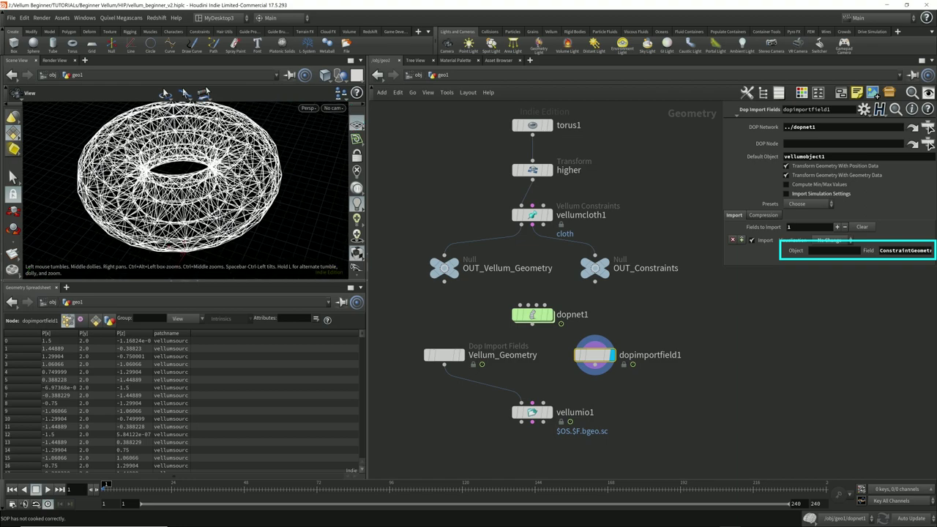
pyautogui.moveTo(198, 201); pyautogui.dragTo(207, 139)
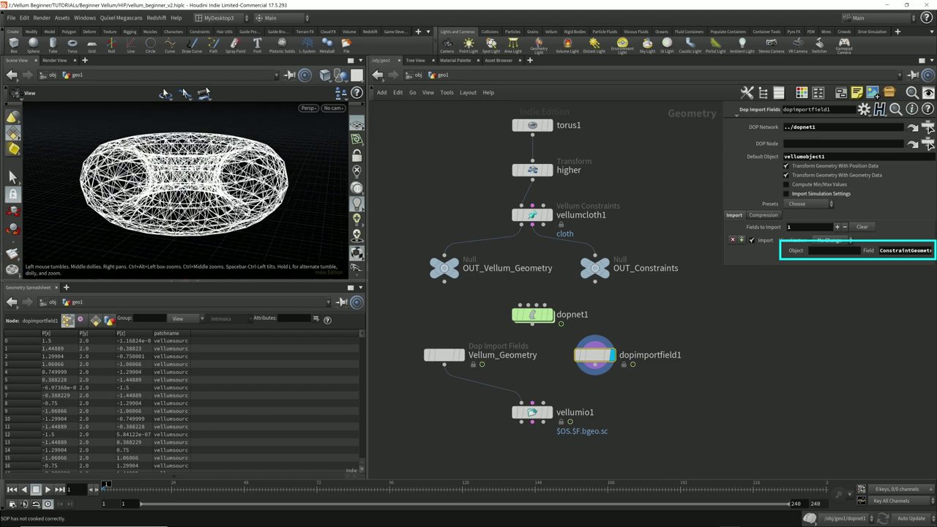
pyautogui.scroll(-6, 249, 170)
pyautogui.moveTo(249, 170); pyautogui.dragTo(199, 177, button='right')
pyautogui.moveTo(199, 177); pyautogui.dragTo(205, 208)
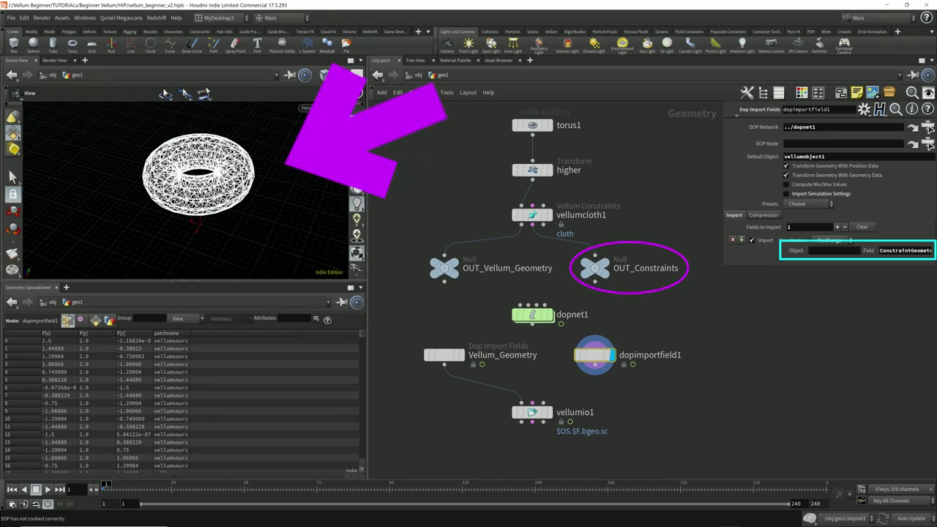
# Step: Rename the second Dop Import Fields node as Vellum_Constraints and save the scene
pyautogui.click(650, 356)
pyautogui.write('Vellum_Con')
pyautogui.write('straints')
pyautogui.press('Return')
pyautogui.hotkey('ctrl', 's')
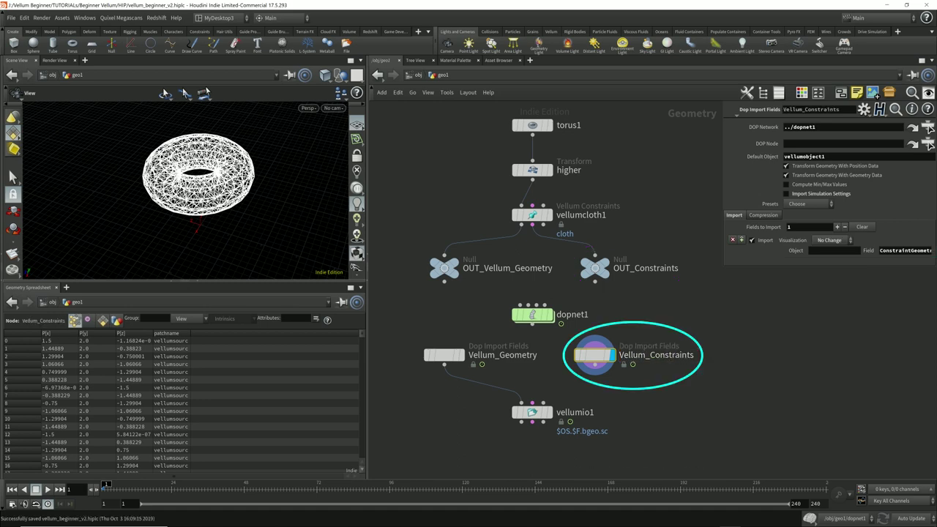
# Step: Wire Vellum_Constraints into the middle constraints input of vellumio1
pyautogui.moveTo(595, 365); pyautogui.dragTo(533, 401)
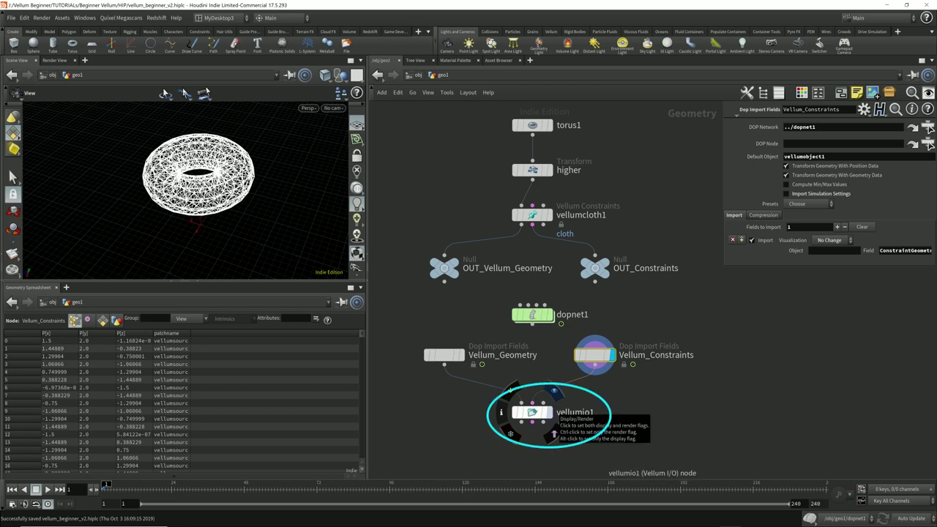
# Step: Display the vellumio1 node's result and rename the node as Vellum_Dopnet
pyautogui.click(549, 412)
pyautogui.click(533, 413)
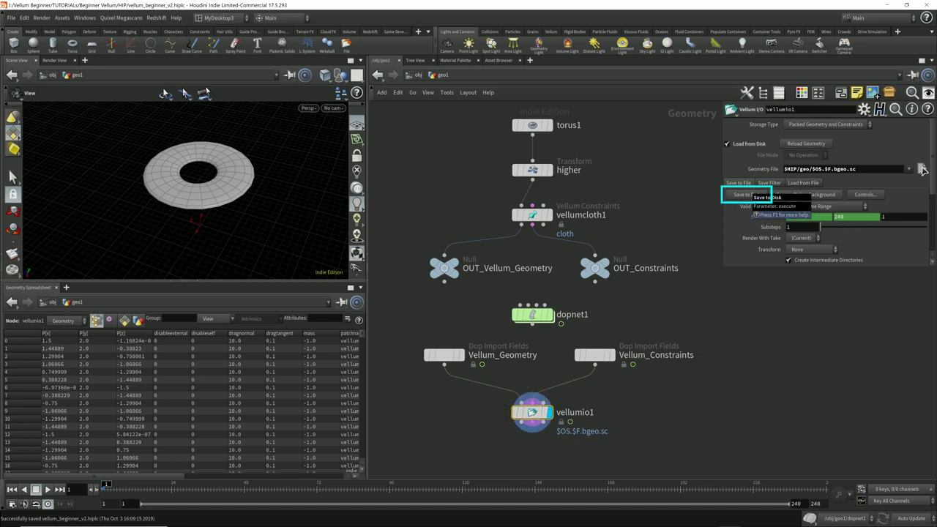
pyautogui.click(575, 412)
pyautogui.write('Vellum_Dopnet')
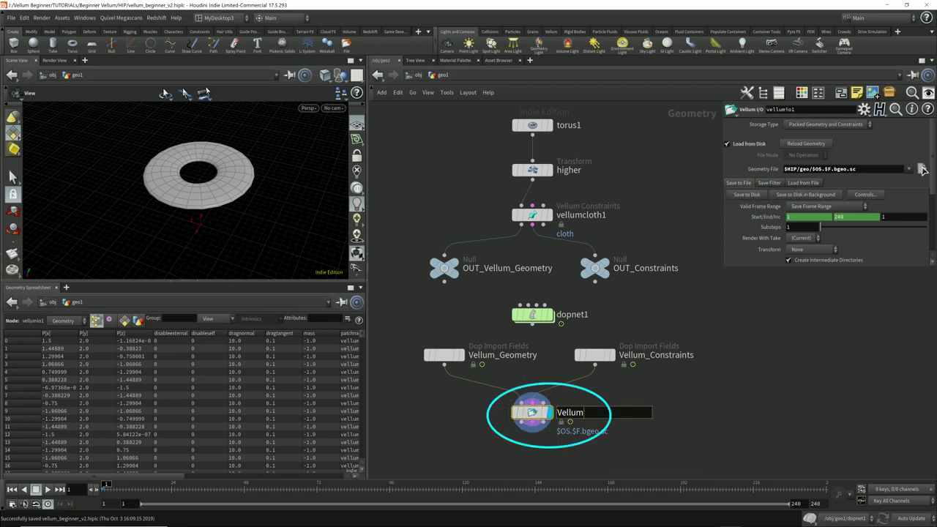
pyautogui.press('Return')
# Step: Cache the Vellum_Dopnet simulation to disk, save the scene, and play back the cached torus
pyautogui.click(747, 194)
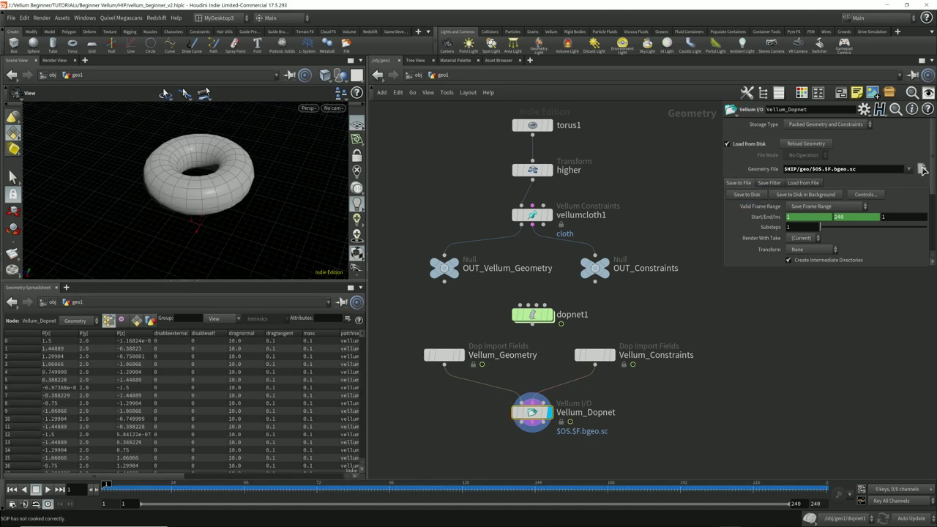
pyautogui.hotkey('ctrl', 's')
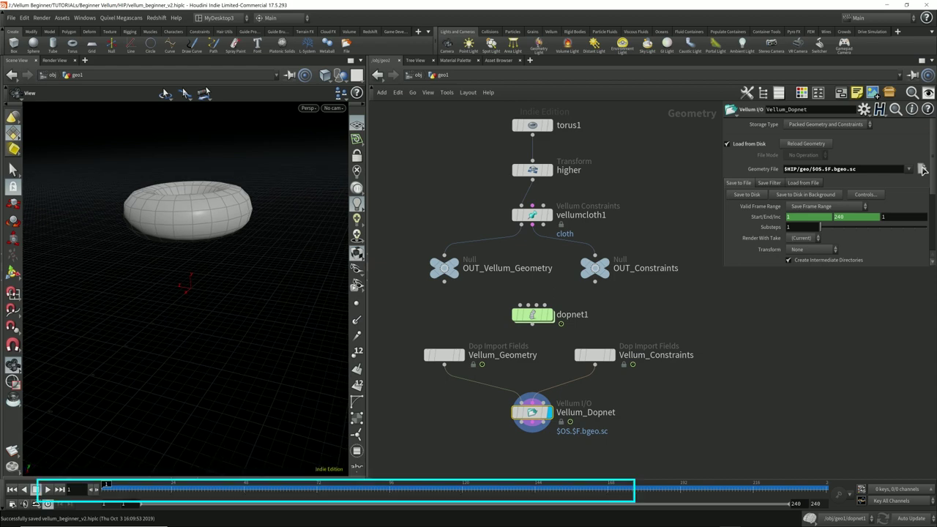
pyautogui.press('Up')
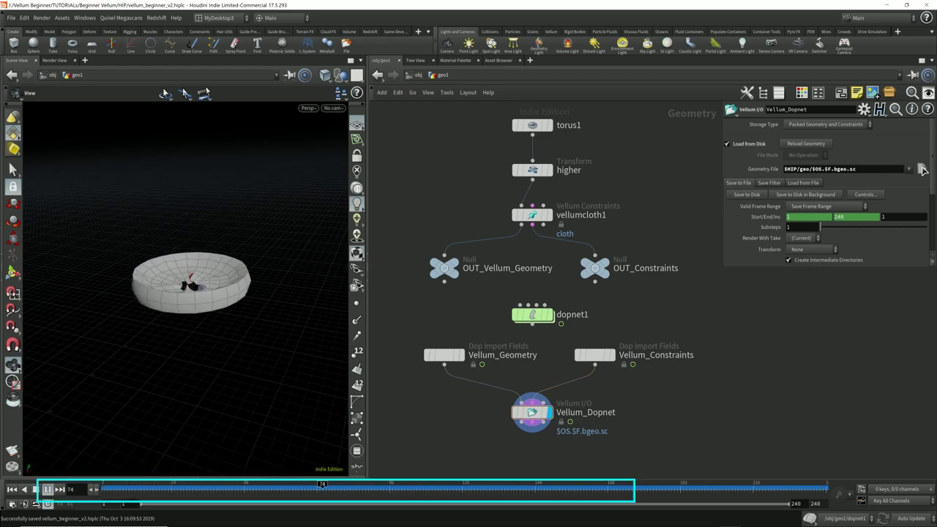
pyautogui.press('Up')
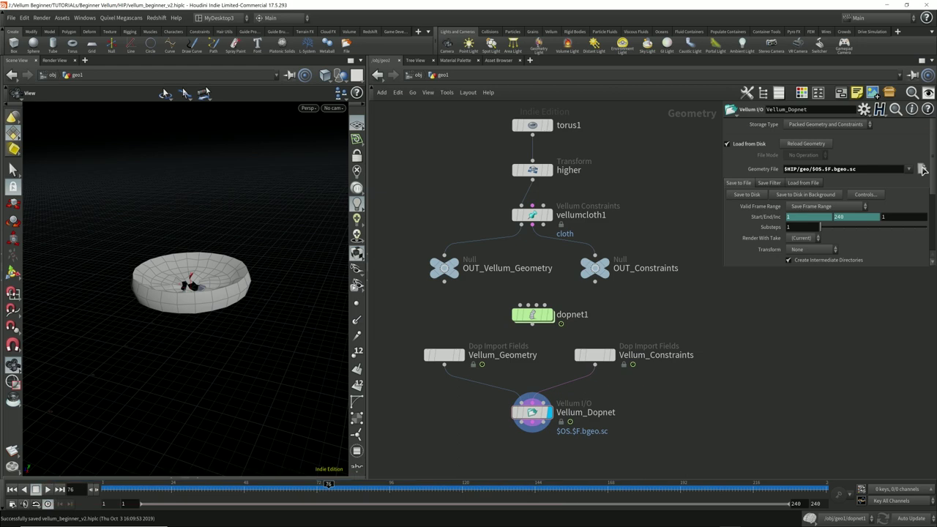
pyautogui.moveTo(185, 270); pyautogui.dragTo(186, 306)
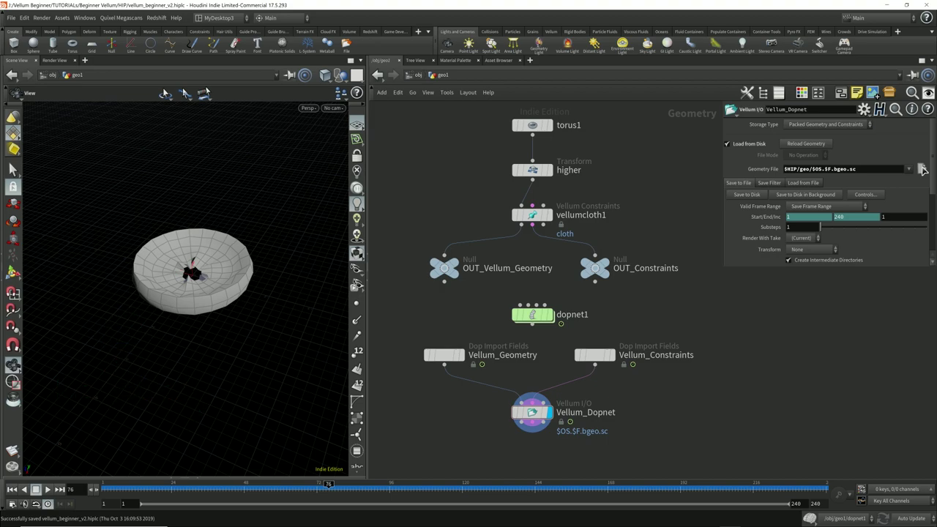
# Step: Add a Vellum Post-Process node below Vellum_Dopnet, wire its inputs to Vellum_Dopnet's outputs, and display it
pyautogui.press('Tab')
pyautogui.write('vellum po')
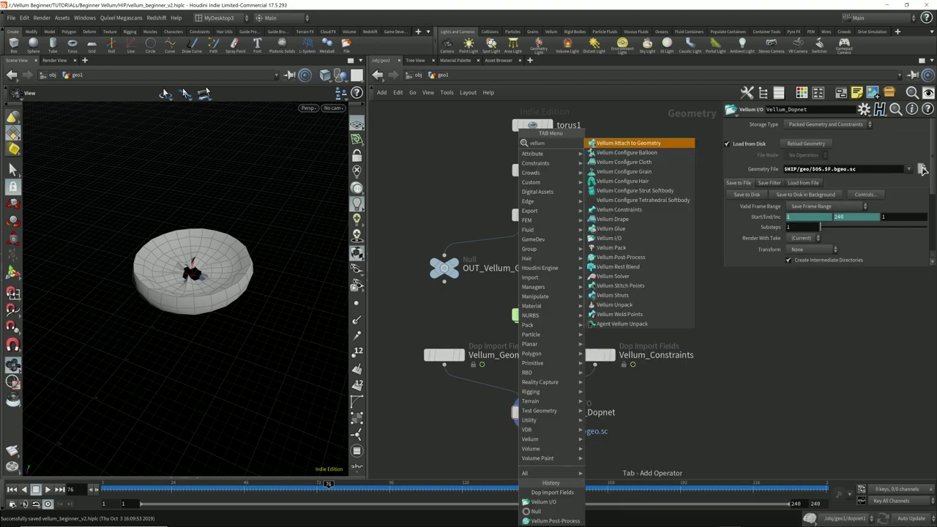
pyautogui.press('Return')
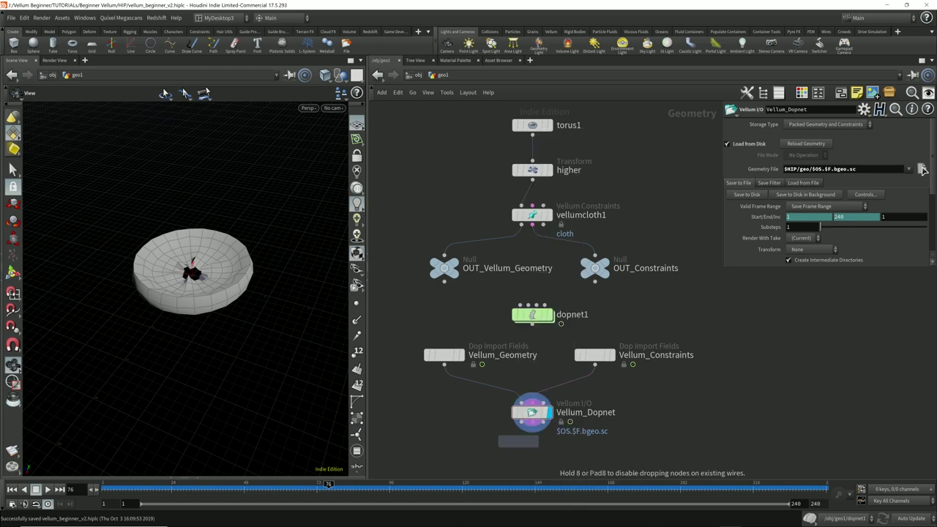
pyautogui.click(532, 459)
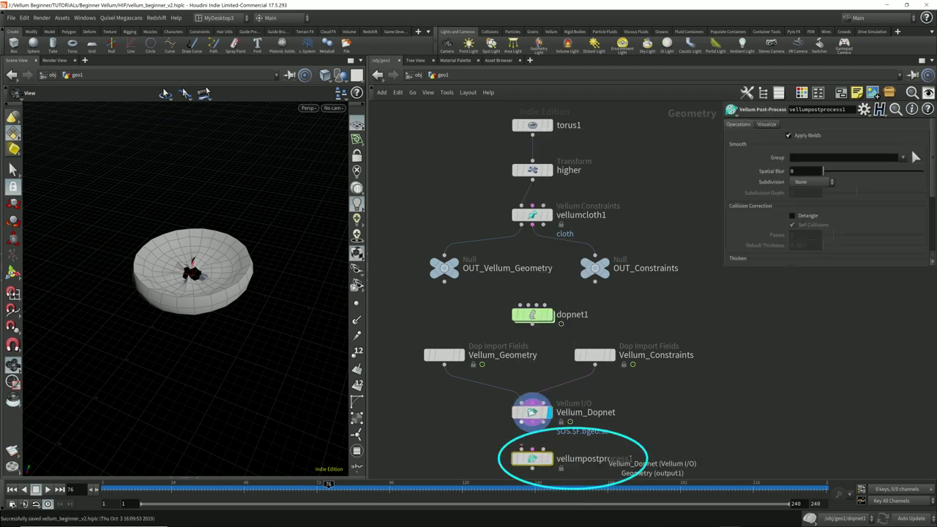
pyautogui.moveTo(521, 422)
pyautogui.mouseDown()
pyautogui.moveTo(521, 448)
pyautogui.moveTo(532, 449)
pyautogui.mouseUp()
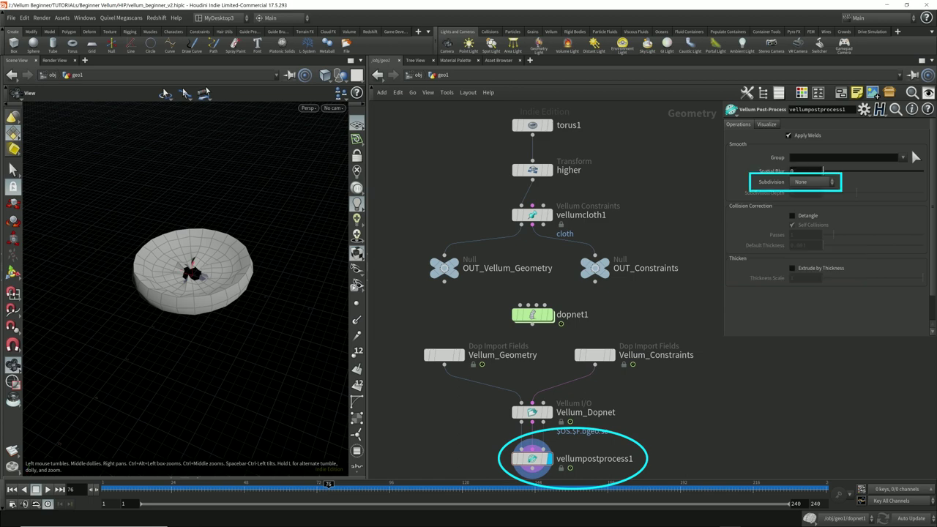
# Step: Set vellumpostprocess1's Subdivision to Catmull-Clark with a Subdivision Depth of 3
pyautogui.click(811, 182)
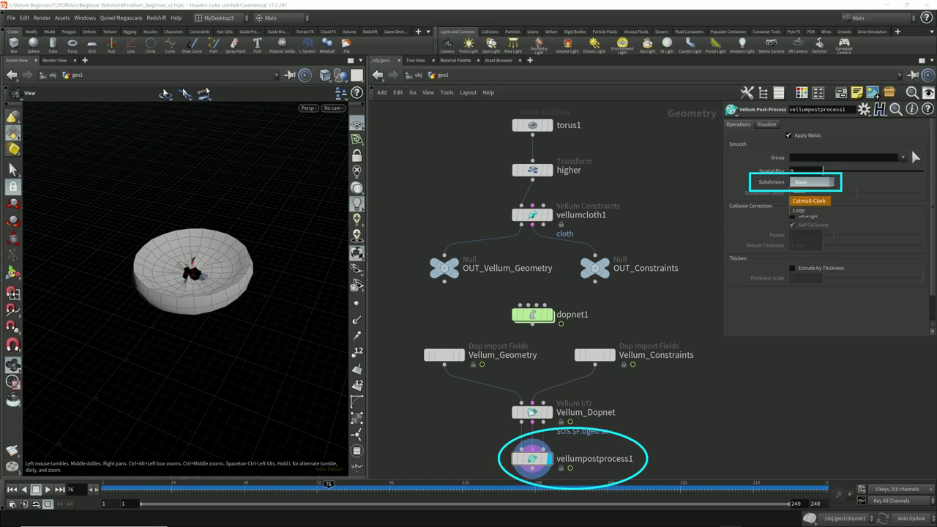
pyautogui.click(810, 200)
pyautogui.click(806, 194)
pyautogui.press('Up')
pyautogui.press('Up')
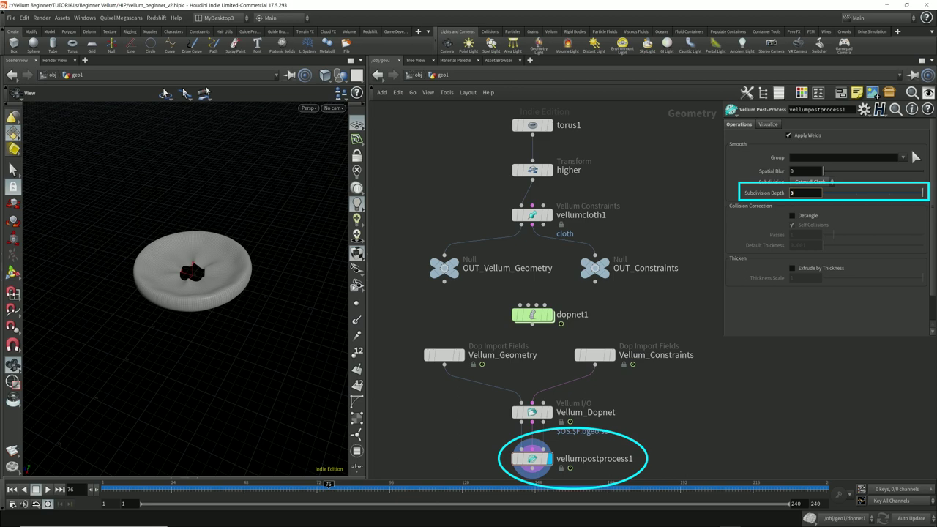
pyautogui.press('Return')
# Step: Play the simulation from the first frame to review the subdivided torus in motion
pyautogui.hotkey('ctrl', 'Up')
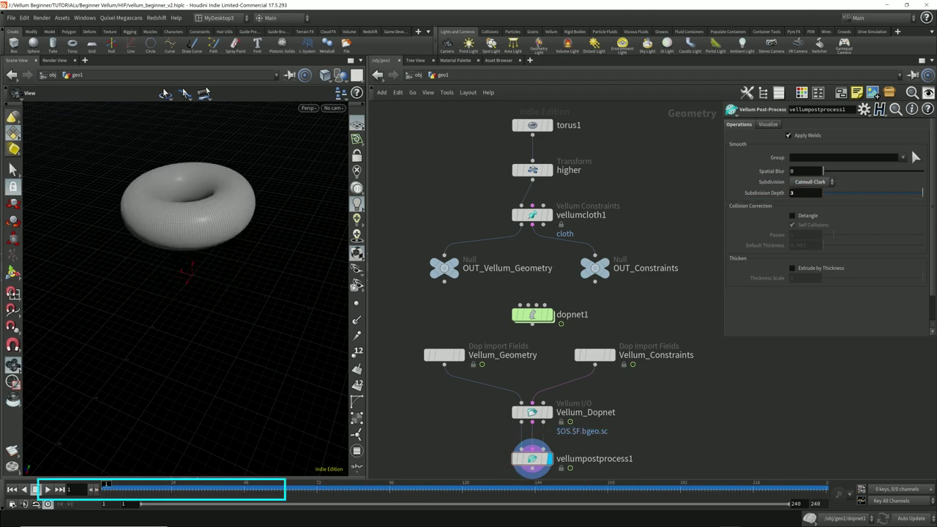
pyautogui.press('Up')
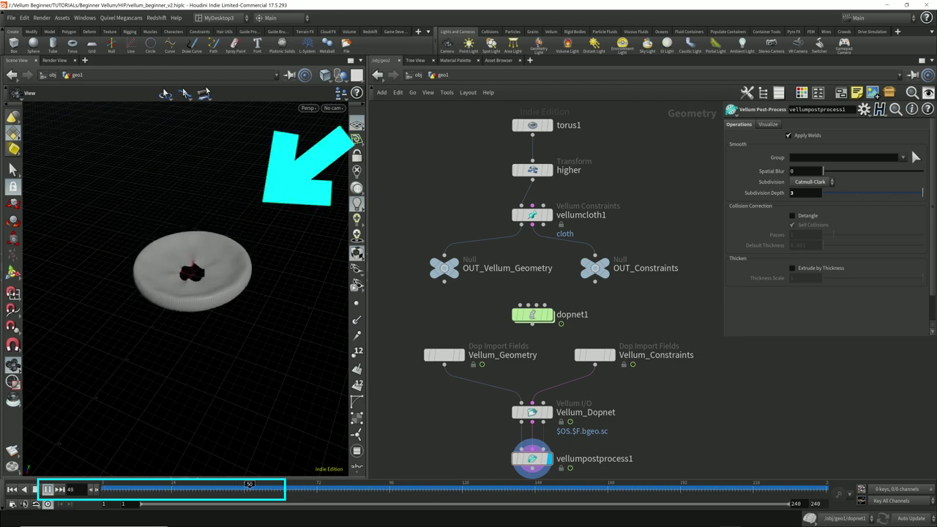
pyautogui.press('Up')
# Step: Add a Null node wired to the output of vellumpostprocess1
pyautogui.moveTo(540, 468); pyautogui.dragTo(546, 406, button='middle')
pyautogui.scroll(-2, 545, 406)
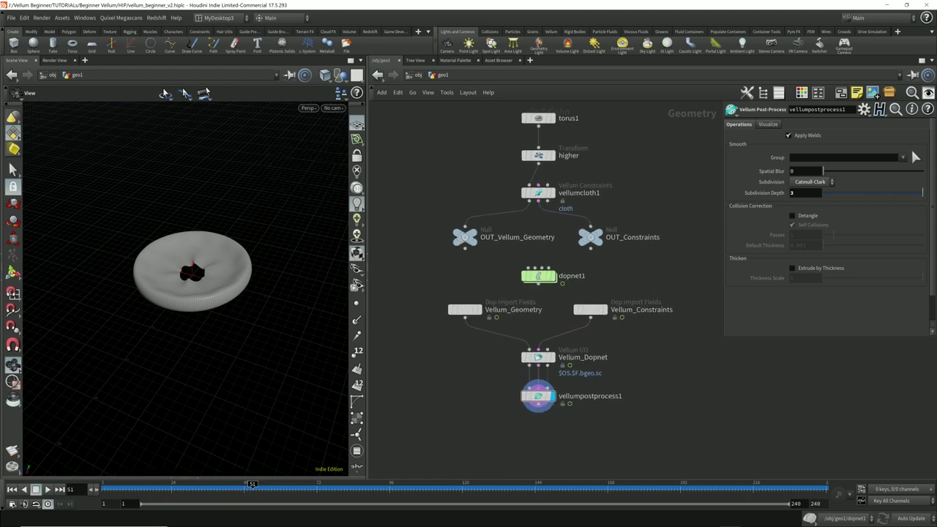
pyautogui.click(539, 407)
pyautogui.press('Tab')
pyautogui.write('null')
pyautogui.press('Return')
pyautogui.press('Return')
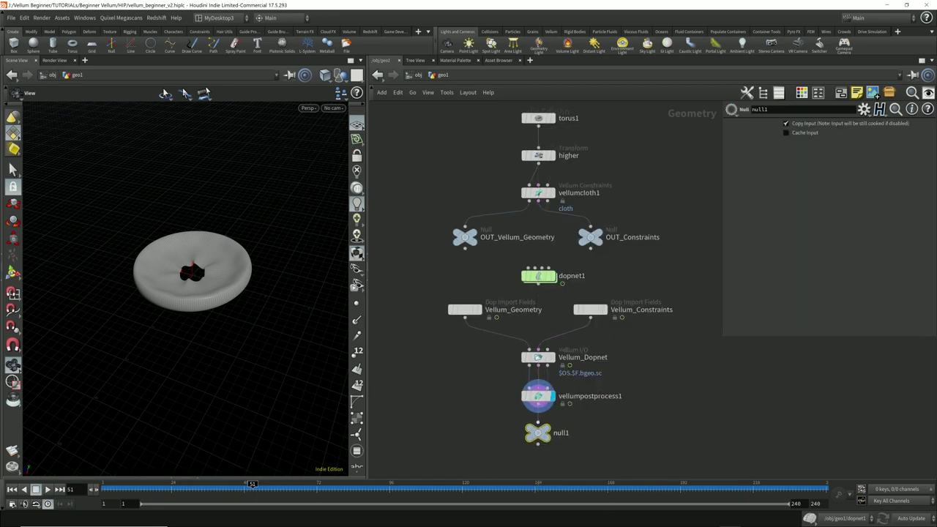
# Step: Rename the new Null as OUT_Render, display it, and save the scene
pyautogui.click(564, 432)
pyautogui.write('OUT_Render')
pyautogui.press('Return')
pyautogui.hotkey('ctrl', 's')
pyautogui.click(558, 433)
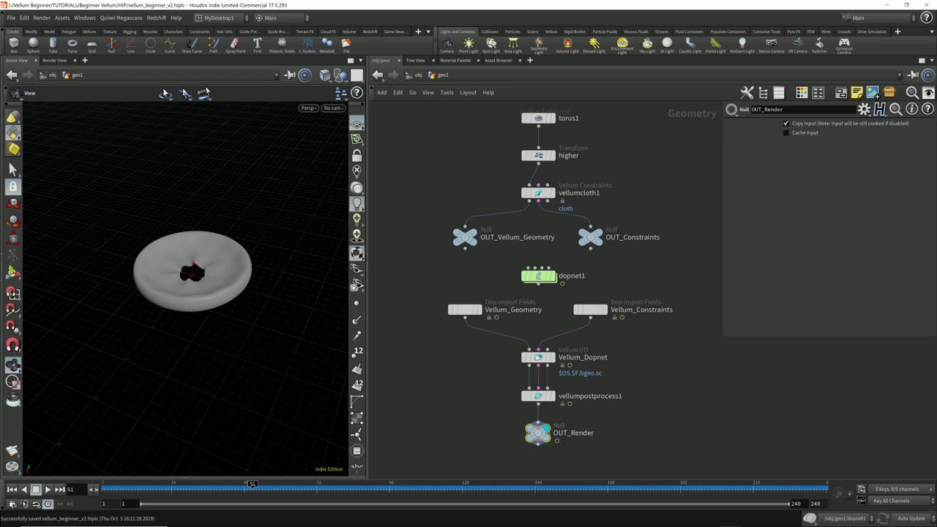
# Step: Go up to the object level and rename the geo1 object as Vellum_Dopnet
pyautogui.press('u')
pyautogui.click(542, 308)
pyautogui.moveTo(540, 307); pyautogui.dragTo(549, 308)
pyautogui.write('Vellu')
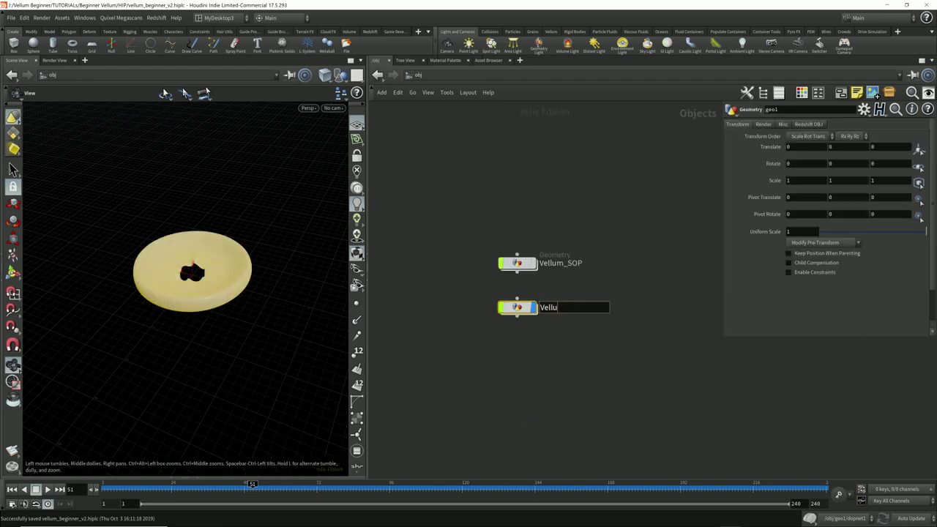
pyautogui.write('m_Dopnet')
pyautogui.press('Return')
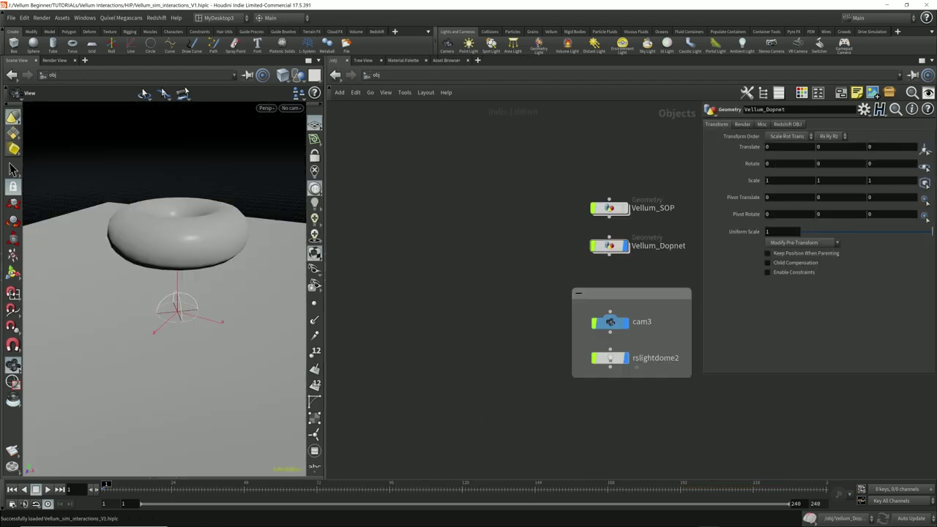
# Step: Create a Geometry object named fractured_obj in the Vellum_sim_interactions_V1 scene and go inside it
pyautogui.press('Tab')
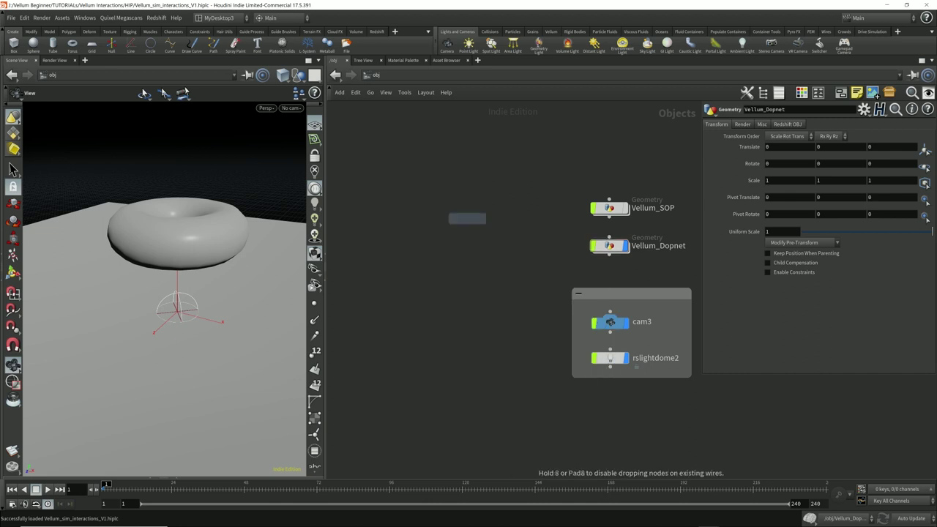
pyautogui.click(499, 246)
pyautogui.click(533, 246)
pyautogui.write('fracture')
pyautogui.press('Return')
pyautogui.doubleClick(499, 246)
# Step: Place a Rubber Toy test geometry node inside fractured_obj
pyautogui.press('Tab')
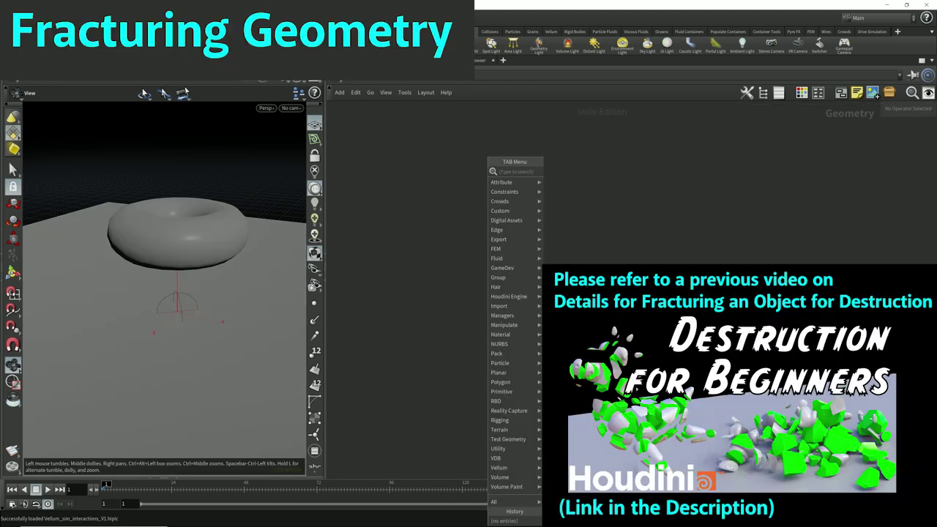
pyautogui.write('test')
pyautogui.click(562, 190)
pyautogui.click(531, 176)
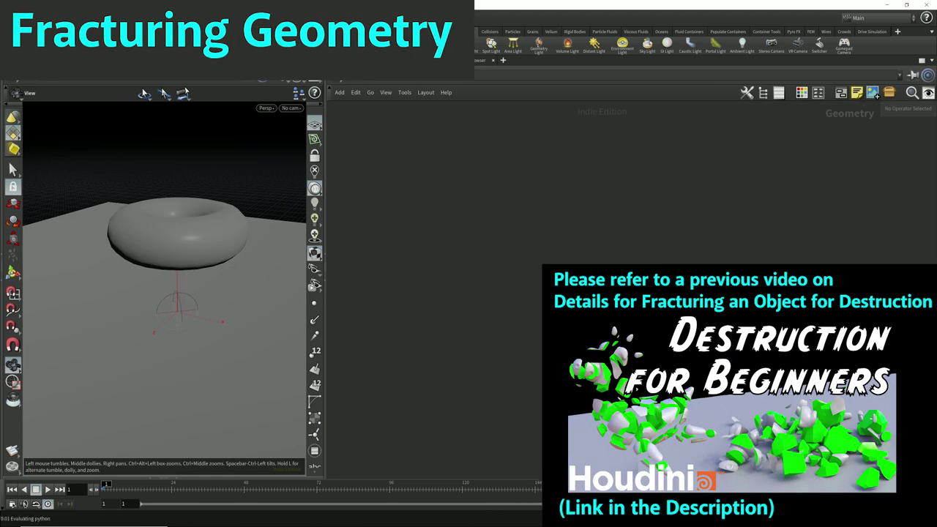
pyautogui.click(495, 175)
pyautogui.moveTo(161, 278)
pyautogui.mouseDown()
pyautogui.moveTo(190, 300)
pyautogui.moveTo(165, 292)
pyautogui.mouseUp()
# Step: Add an Attribute Delete node connected below testgeometry_rubbertoy1
pyautogui.press('Tab')
pyautogui.write('voronoi')
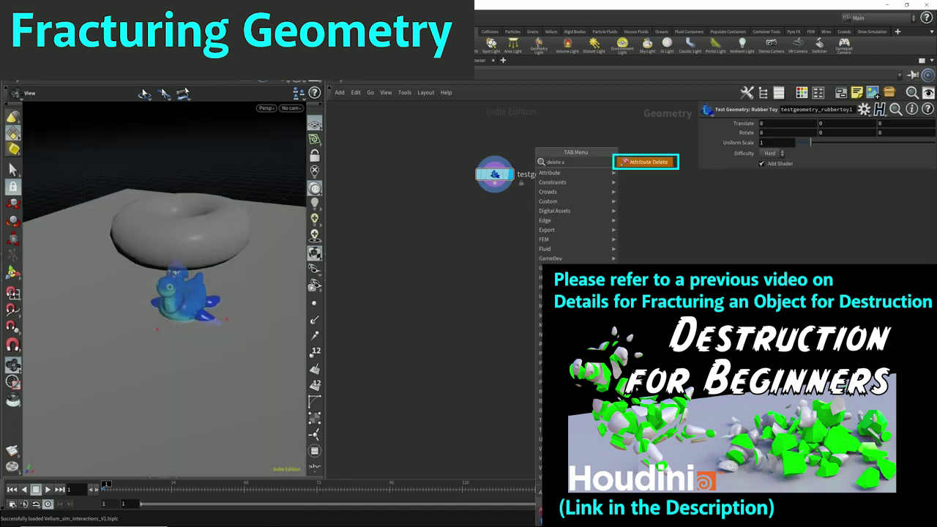
pyautogui.press('Return')
pyautogui.click(494, 218)
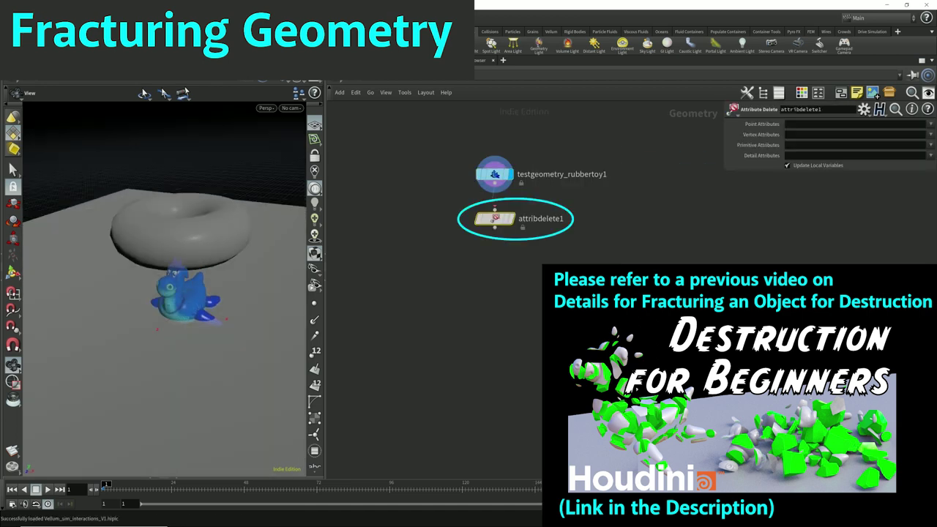
# Step: Inspect the rubber toy's primitive attributes in the spreadsheet and set attribdelete1 to remove the primitive attribute shop_materialpath
pyautogui.moveTo(176, 278)
pyautogui.mouseDown()
pyautogui.moveTo(170, 301)
pyautogui.moveTo(164, 292)
pyautogui.mouseUp()
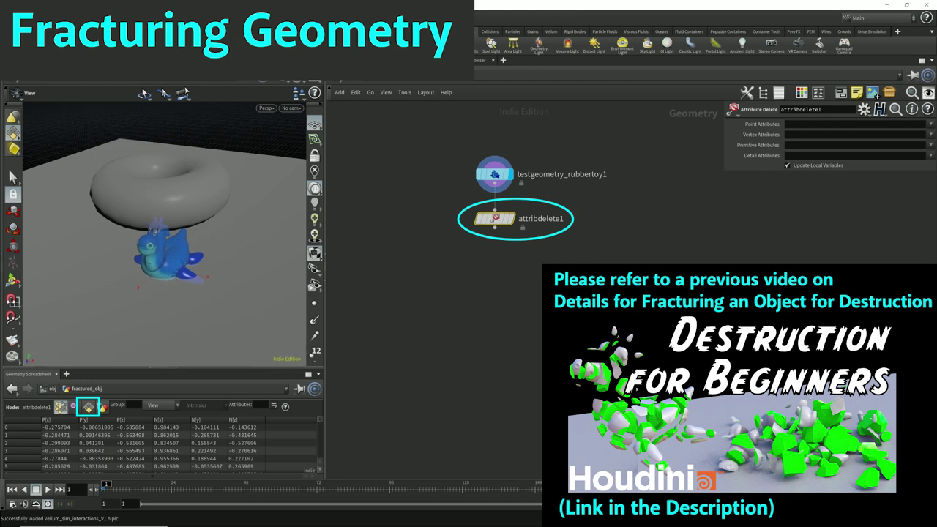
pyautogui.click(88, 407)
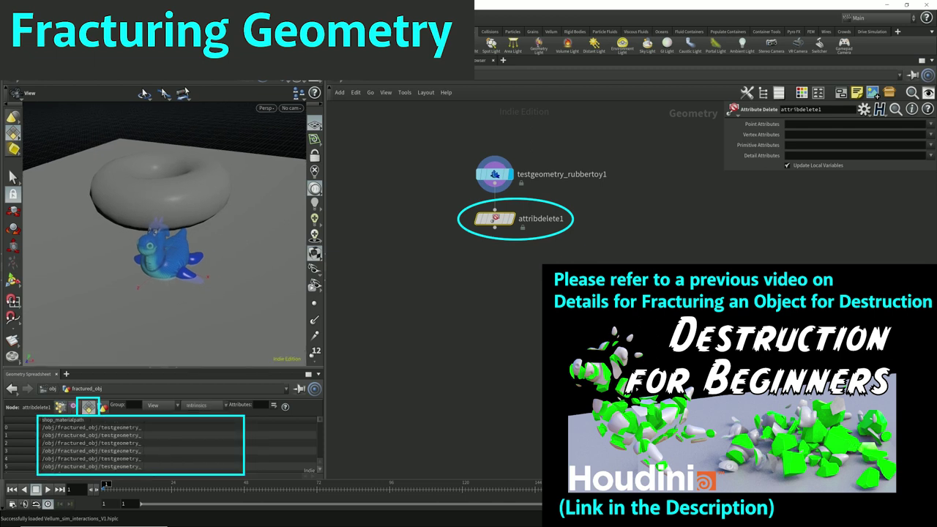
pyautogui.moveTo(144, 420); pyautogui.dragTo(238, 420)
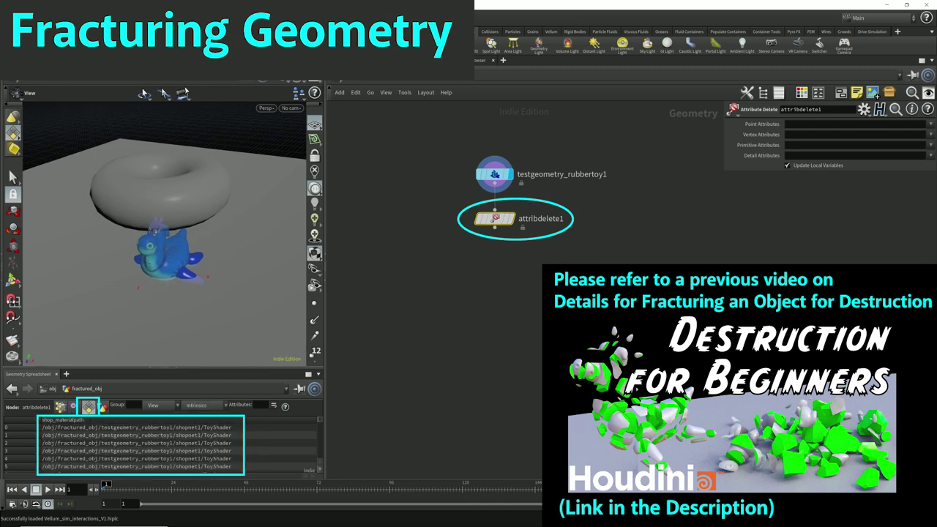
pyautogui.moveTo(168, 271)
pyautogui.mouseDown()
pyautogui.moveTo(147, 263)
pyautogui.moveTo(132, 219)
pyautogui.moveTo(176, 223)
pyautogui.moveTo(150, 278)
pyautogui.moveTo(155, 271)
pyautogui.mouseUp()
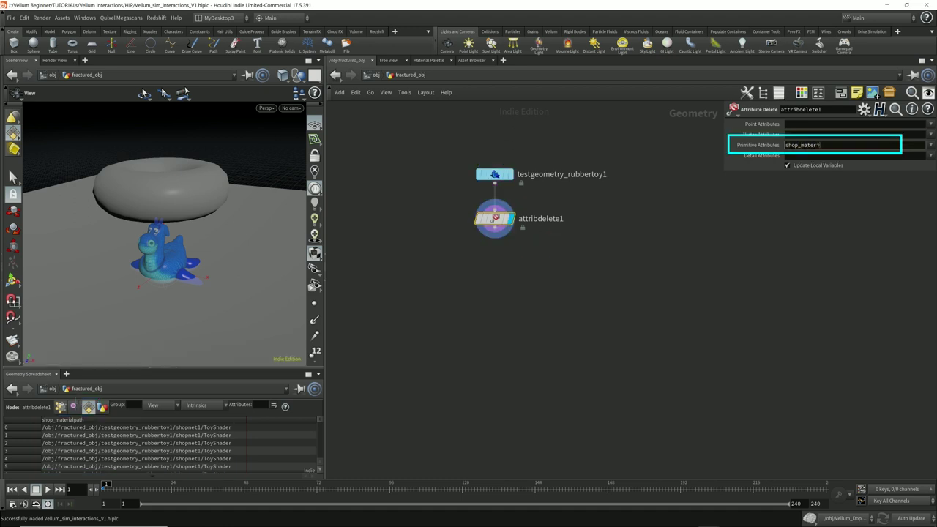
pyautogui.write('ath')
pyautogui.press('Return')
# Step: Add a Transform node connected below attribdelete1, align it with the chain, and display it
pyautogui.click(495, 228)
pyautogui.press('Tab')
pyautogui.write('transform')
pyautogui.press('Return')
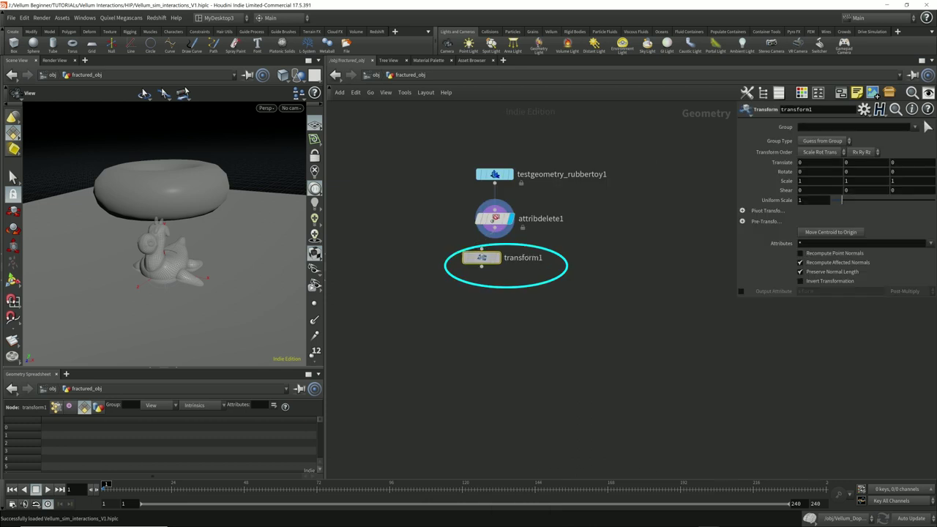
pyautogui.moveTo(481, 258); pyautogui.dragTo(495, 266)
pyautogui.click(511, 266)
# Step: Raise the rubber toy above the torus with a Translate Y of 2.8 and increase its Uniform Scale in transform1
pyautogui.moveTo(861, 162); pyautogui.dragTo(933, 162, button='middle')
pyautogui.moveTo(213, 234)
pyautogui.mouseDown()
pyautogui.moveTo(221, 213)
pyautogui.moveTo(219, 221)
pyautogui.mouseUp()
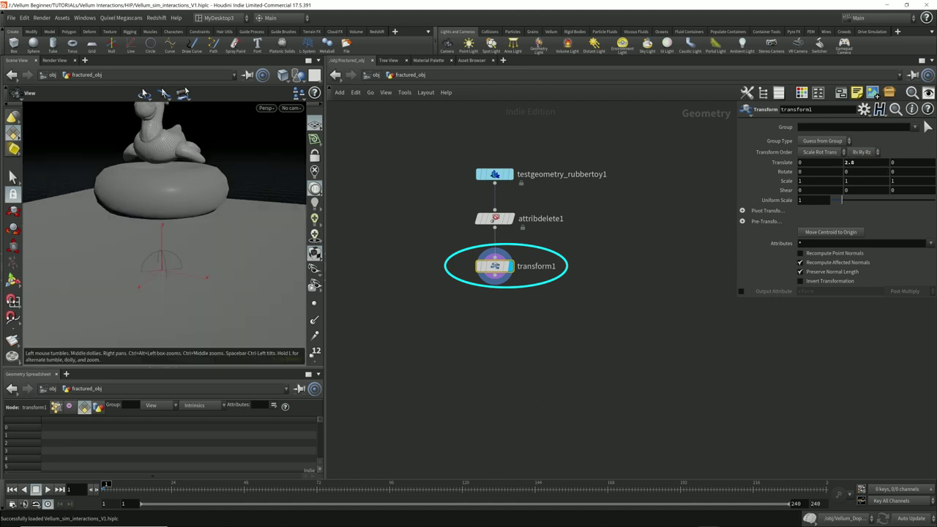
pyautogui.moveTo(803, 200); pyautogui.dragTo(855, 200, button='middle')
pyautogui.scroll(-1, 803, 200)
pyautogui.moveTo(212, 226)
pyautogui.mouseDown()
pyautogui.moveTo(227, 209)
pyautogui.moveTo(214, 225)
pyautogui.mouseUp()
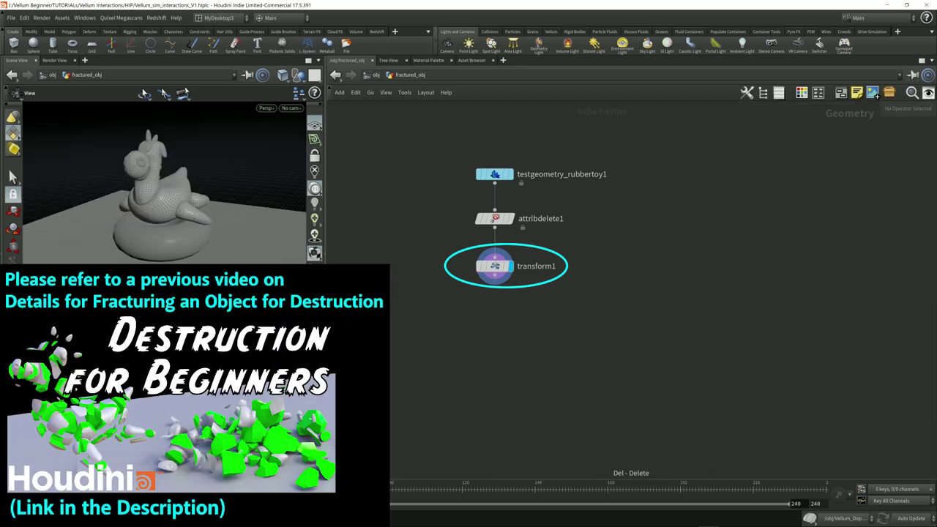
# Step: Add an IsoOffset node beside the chain, fed by transform1
pyautogui.press('Tab')
pyautogui.write('iso')
pyautogui.press('Return')
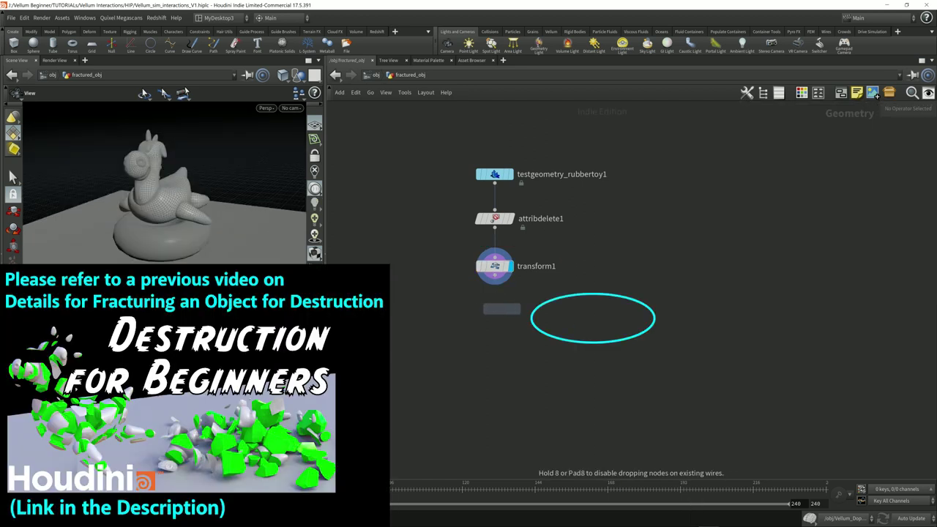
pyautogui.click(554, 315)
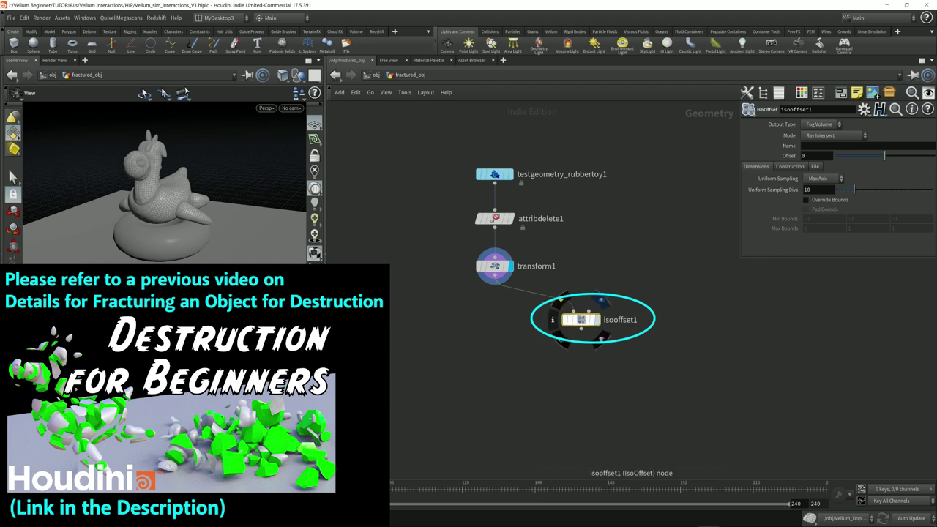
pyautogui.click(600, 319)
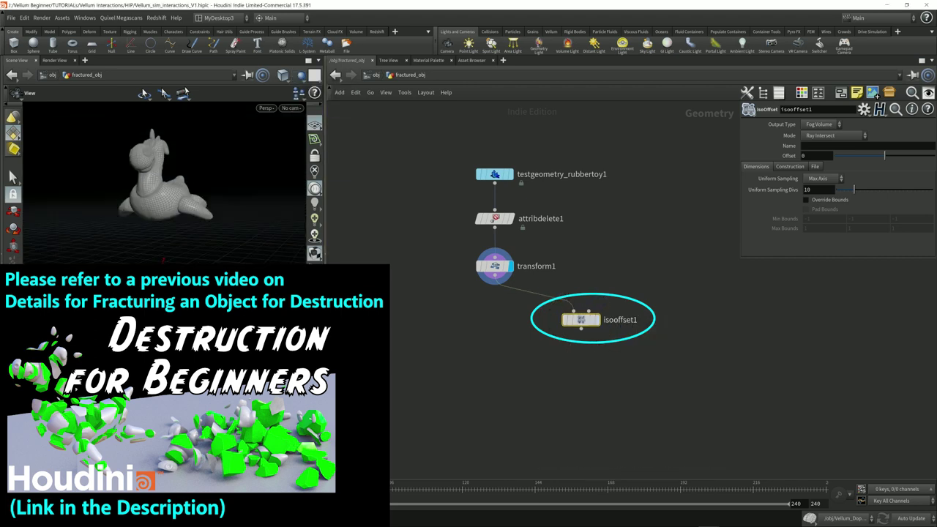
# Step: Display isooffset1 and add a Scatter node below it, fed by isooffset1 and displayed
pyautogui.click(581, 330)
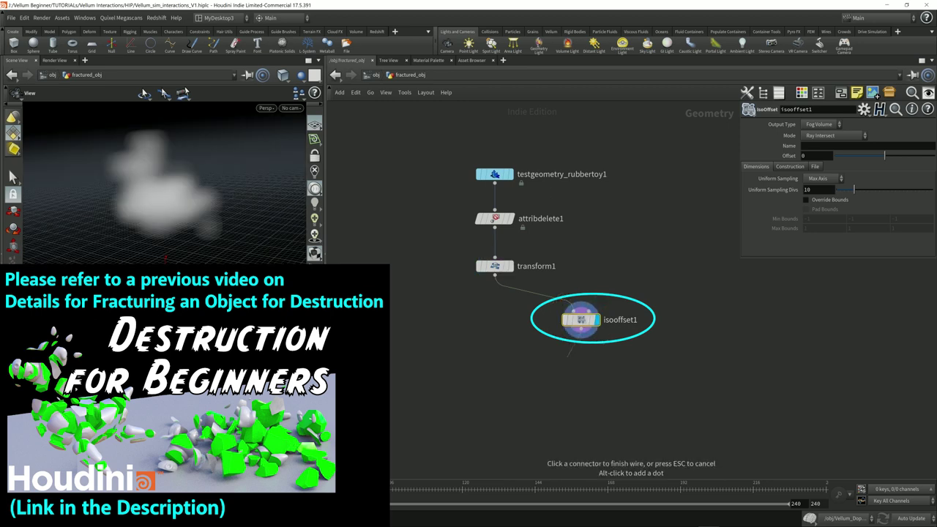
pyautogui.press('Tab')
pyautogui.write('sc')
pyautogui.press('Return')
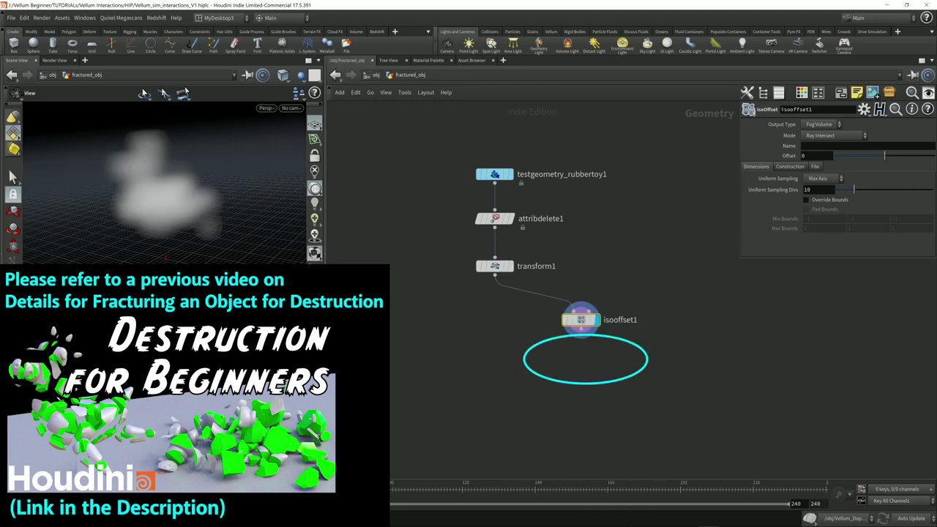
pyautogui.click(568, 357)
pyautogui.click(584, 357)
pyautogui.moveTo(566, 358); pyautogui.dragTo(580, 357)
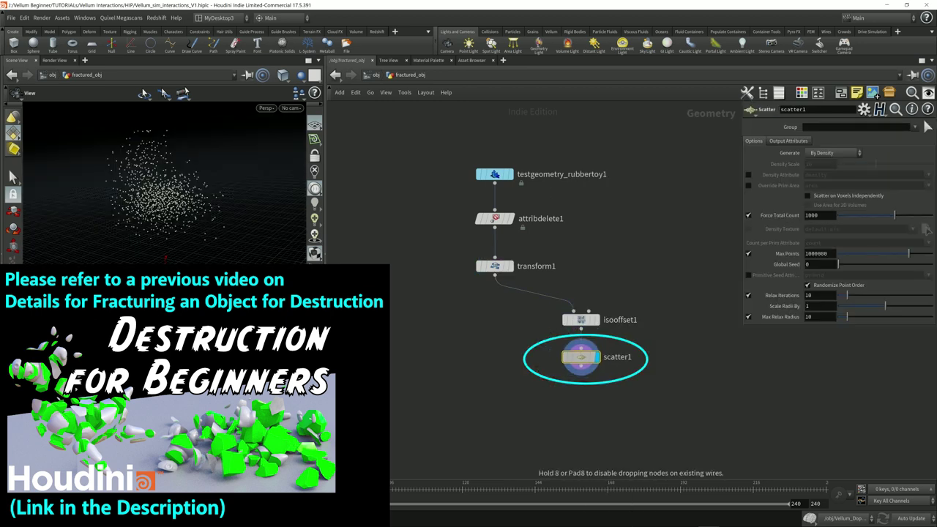
# Step: Add a second Scatter node fed directly by transform1 and display its points to examine their distribution on the surface
pyautogui.press('Tab')
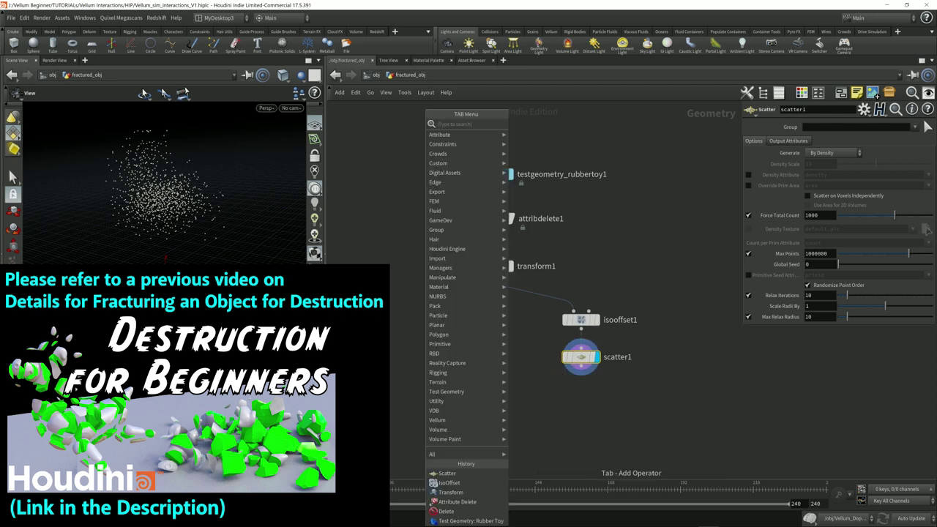
pyautogui.write('col')
pyautogui.press('Return')
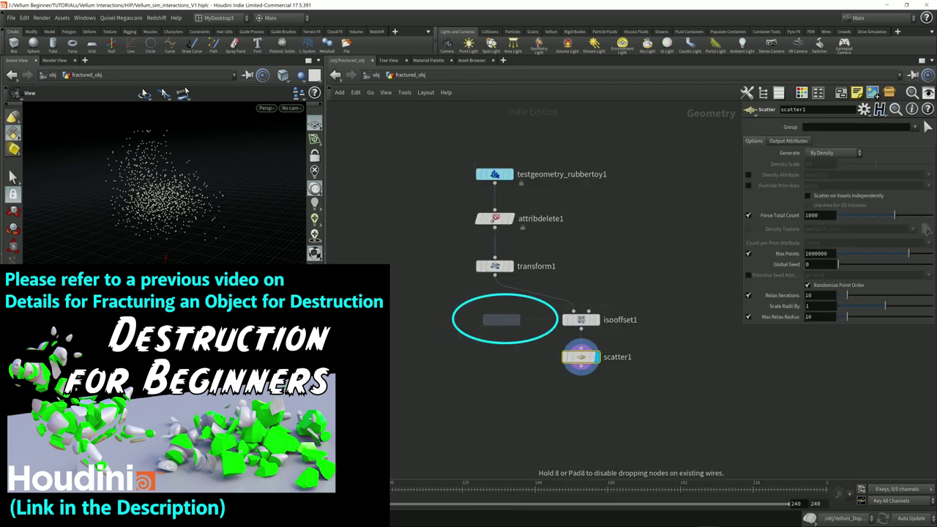
pyautogui.click(502, 320)
pyautogui.moveTo(501, 308); pyautogui.dragTo(502, 312)
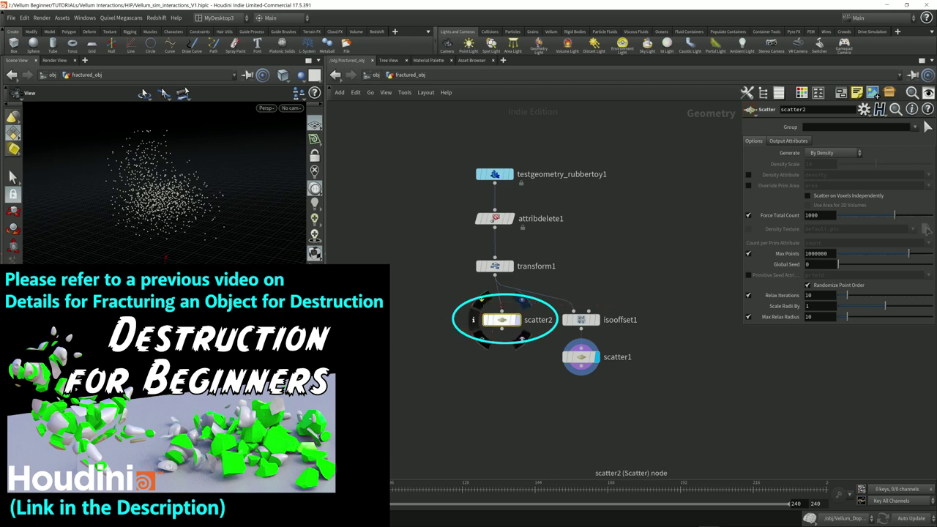
pyautogui.click(517, 320)
pyautogui.scroll(5, 165, 191)
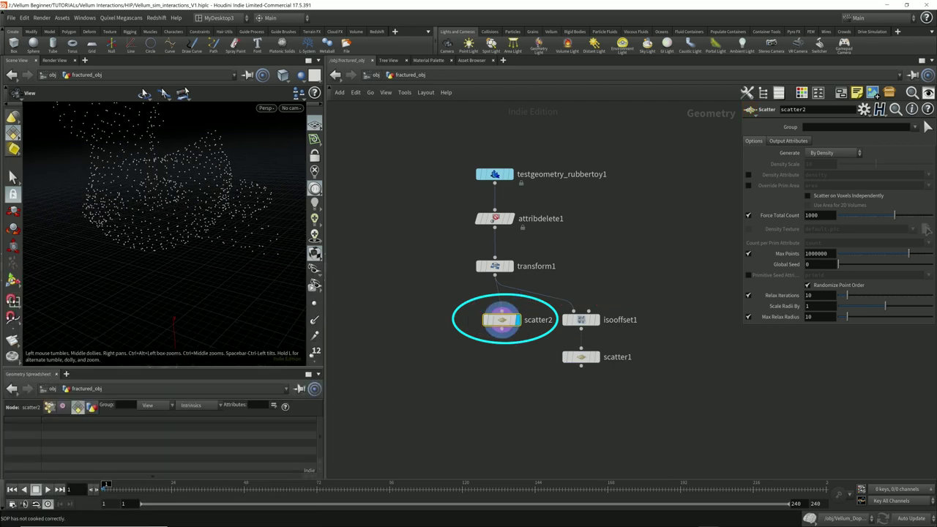
pyautogui.moveTo(165, 190)
pyautogui.mouseDown()
pyautogui.moveTo(190, 212)
pyautogui.moveTo(172, 175)
pyautogui.moveTo(190, 187)
pyautogui.moveTo(175, 227)
pyautogui.moveTo(165, 191)
pyautogui.moveTo(155, 253)
pyautogui.moveTo(172, 212)
pyautogui.moveTo(163, 250)
pyautogui.mouseUp()
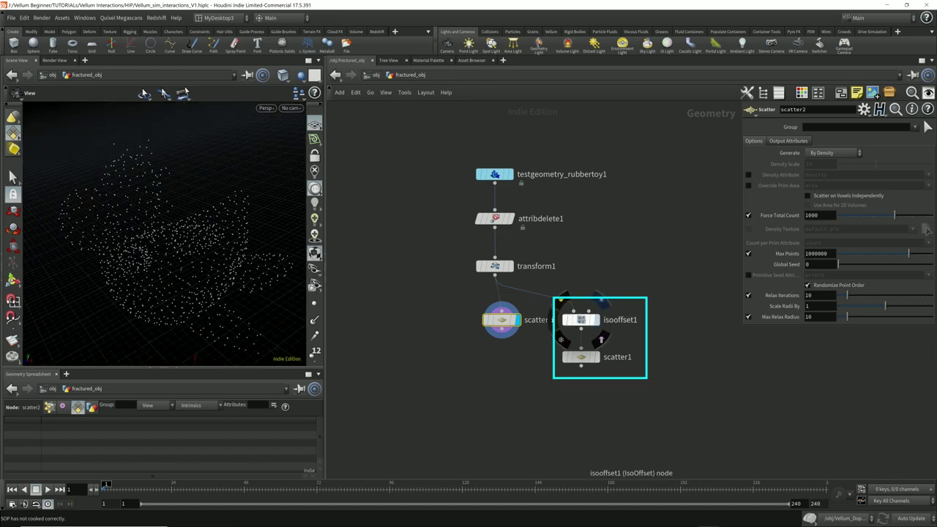
# Step: Display scatter1 to compare its volume points, and delete the second Scatter node
pyautogui.moveTo(581, 357)
pyautogui.click(602, 338)
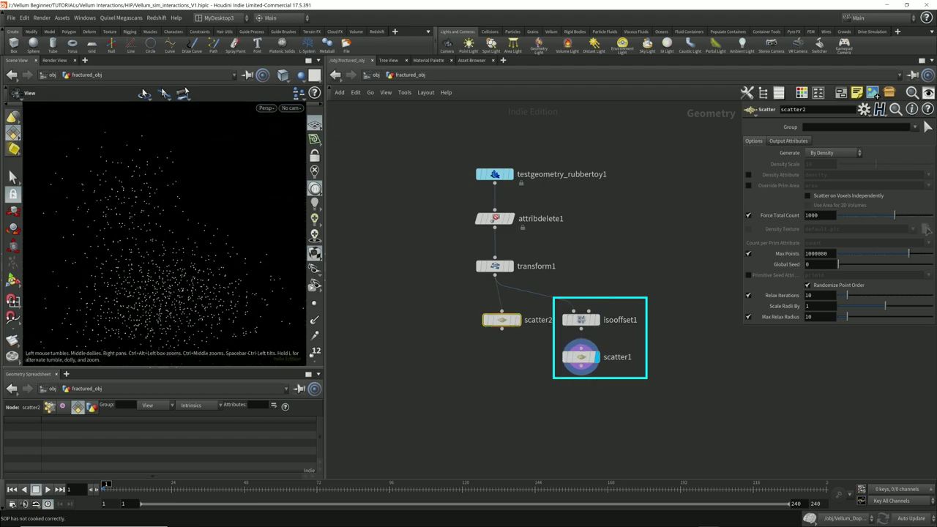
pyautogui.moveTo(447, 350); pyautogui.dragTo(547, 306)
pyautogui.press('Delete')
# Step: Add a Voronoi Fracture node with transform1 in its first input and scatter1 in its second, and display it
pyautogui.press('Tab')
pyautogui.press('Return')
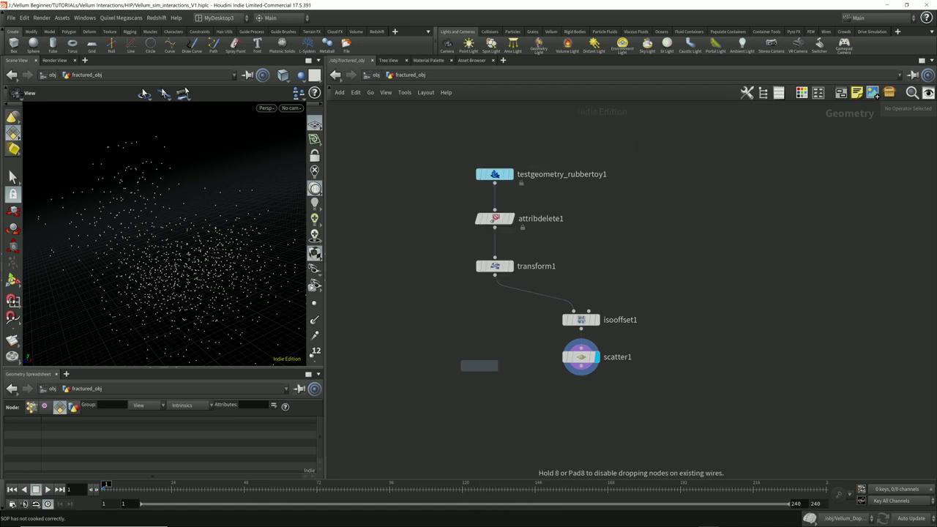
pyautogui.click(494, 396)
pyautogui.moveTo(487, 388); pyautogui.dragTo(495, 276)
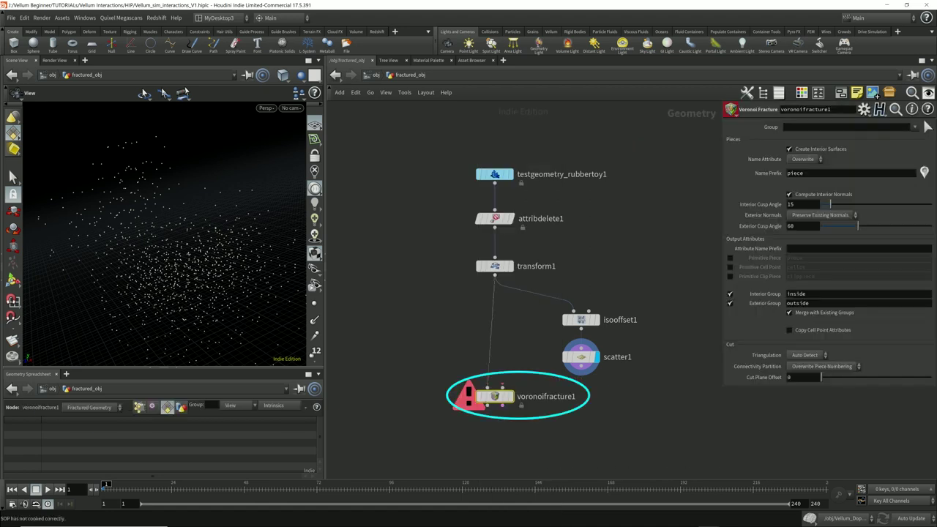
pyautogui.moveTo(503, 388); pyautogui.dragTo(581, 366)
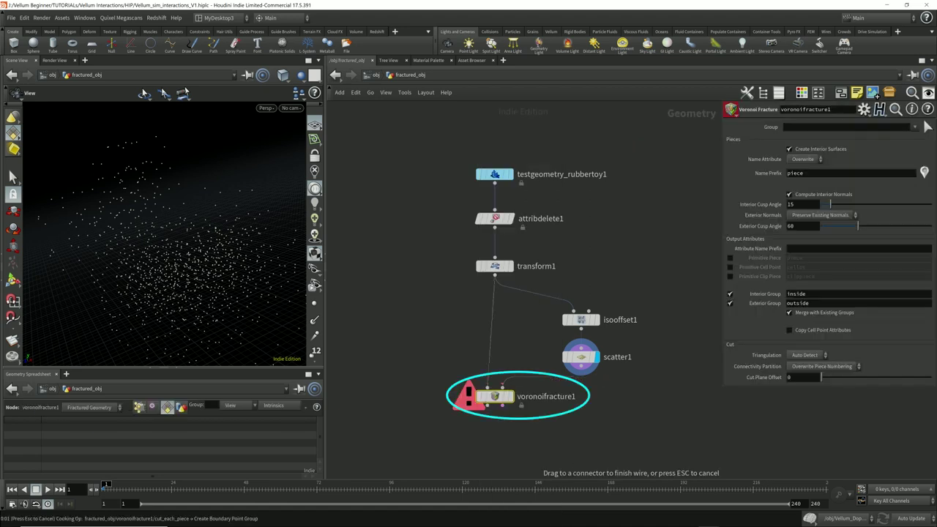
pyautogui.moveTo(594, 441); pyautogui.dragTo(594, 375, button='middle')
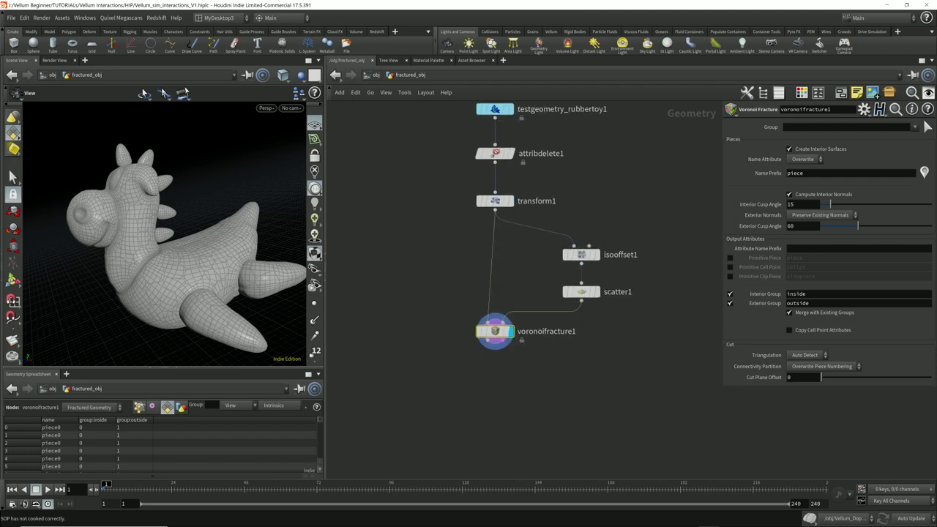
pyautogui.scroll(-2, 594, 375)
pyautogui.moveTo(511, 338)
pyautogui.mouseDown()
pyautogui.moveTo(519, 348)
pyautogui.moveTo(511, 341)
pyautogui.mouseUp()
# Step: Add an Exploded View node below voronoifracture1, connect it, and display the separated rubber toy pieces
pyautogui.press('Tab')
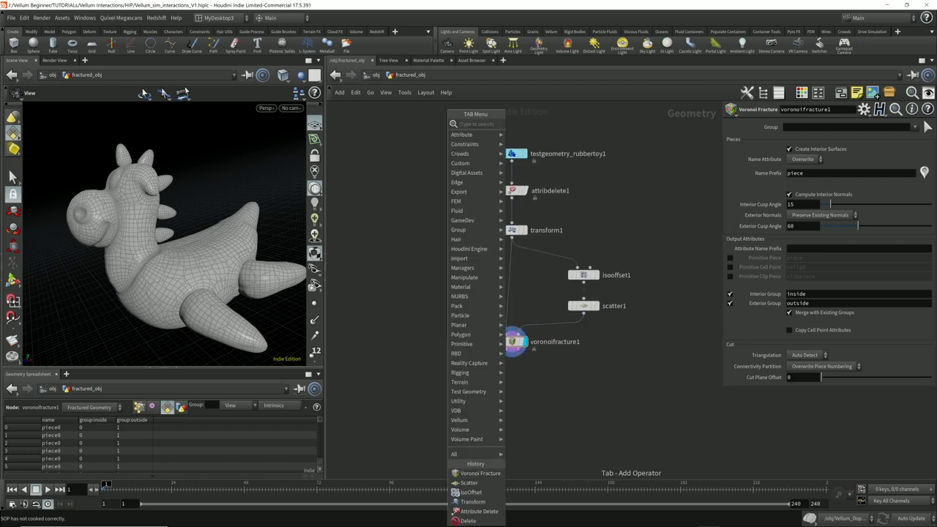
pyautogui.write('explo')
pyautogui.press('Return')
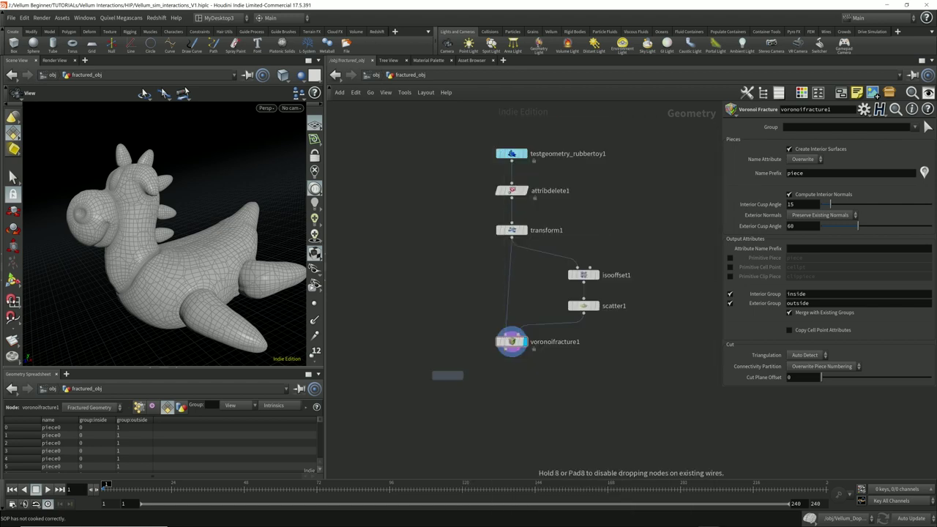
pyautogui.click(472, 393)
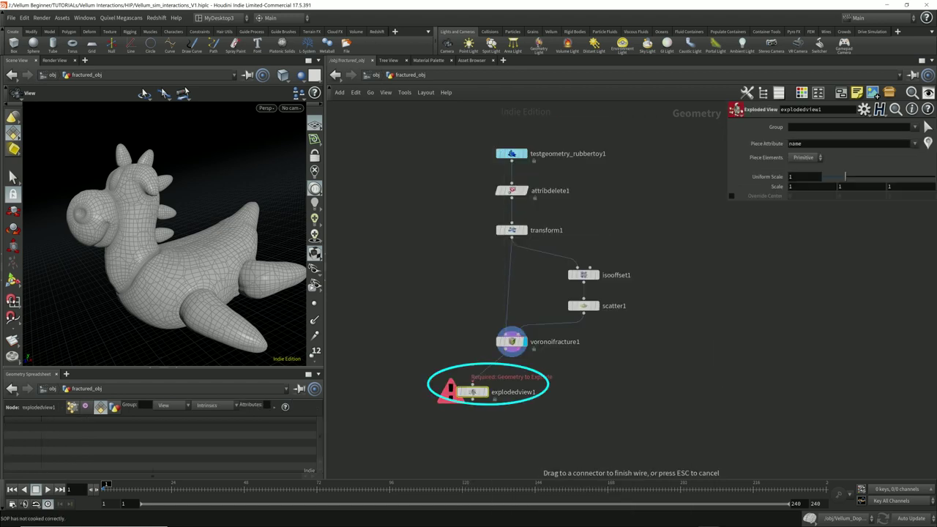
pyautogui.moveTo(472, 392); pyautogui.dragTo(464, 382)
pyautogui.click(478, 382)
pyautogui.scroll(-5, 220, 256)
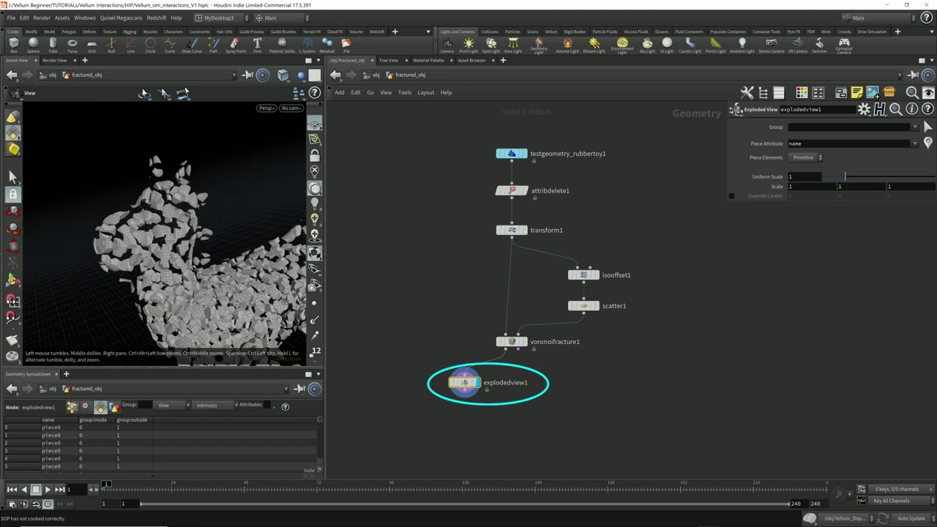
pyautogui.moveTo(219, 271); pyautogui.dragTo(157, 212, button='right')
pyautogui.moveTo(157, 220)
pyautogui.mouseDown()
pyautogui.moveTo(197, 238)
pyautogui.moveTo(241, 234)
pyautogui.moveTo(161, 227)
pyautogui.moveTo(174, 227)
pyautogui.mouseUp()
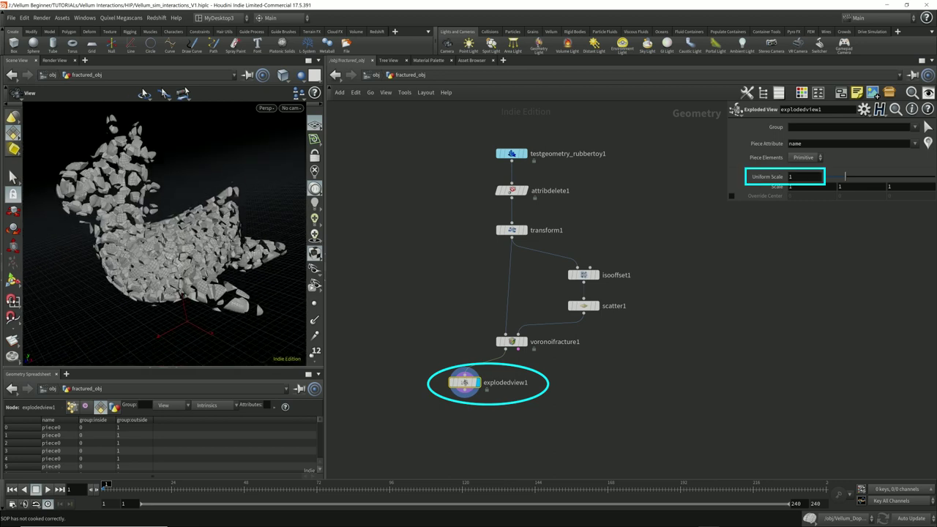
# Step: Set explodedview1's Uniform Scale to 0.68, move the node aside from the main chain, and colour it red
pyautogui.moveTo(845, 177)
pyautogui.mouseDown()
pyautogui.moveTo(828, 176)
pyautogui.moveTo(838, 177)
pyautogui.mouseUp()
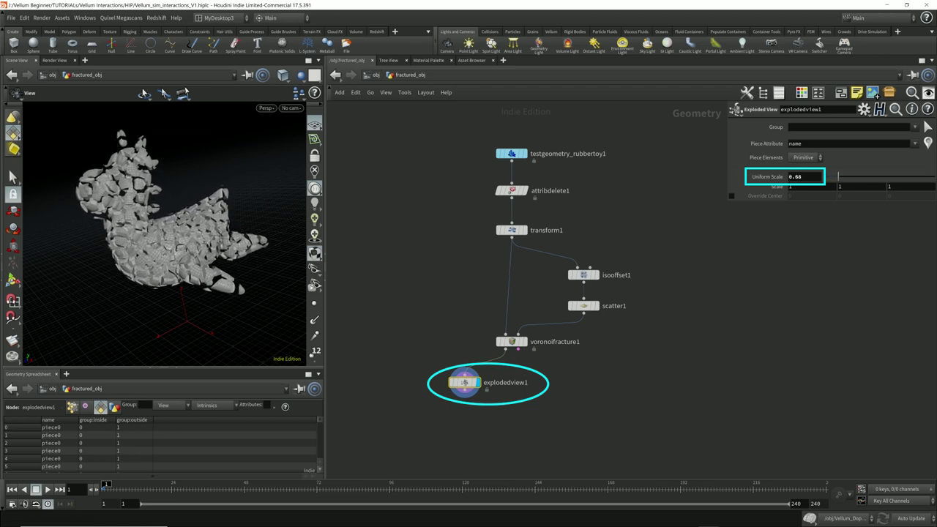
pyautogui.moveTo(164, 220)
pyautogui.mouseDown()
pyautogui.moveTo(180, 221)
pyautogui.moveTo(191, 282)
pyautogui.moveTo(179, 289)
pyautogui.moveTo(158, 209)
pyautogui.moveTo(172, 236)
pyautogui.mouseUp()
pyautogui.moveTo(465, 382); pyautogui.dragTo(401, 382)
pyautogui.press('c')
pyautogui.click(904, 447)
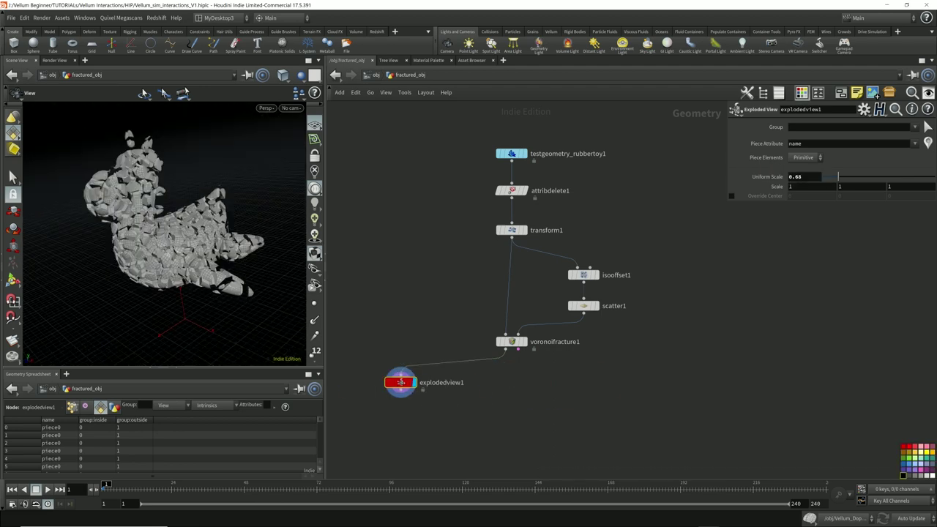
pyautogui.click(904, 476)
pyautogui.press('c')
# Step: Add an output node below voronoifracture1 and name it OUT_fractured_pieces
pyautogui.click(512, 382)
pyautogui.doubleClick(534, 382)
pyautogui.write('OUT_fractured_pieces')
pyautogui.press('Return')
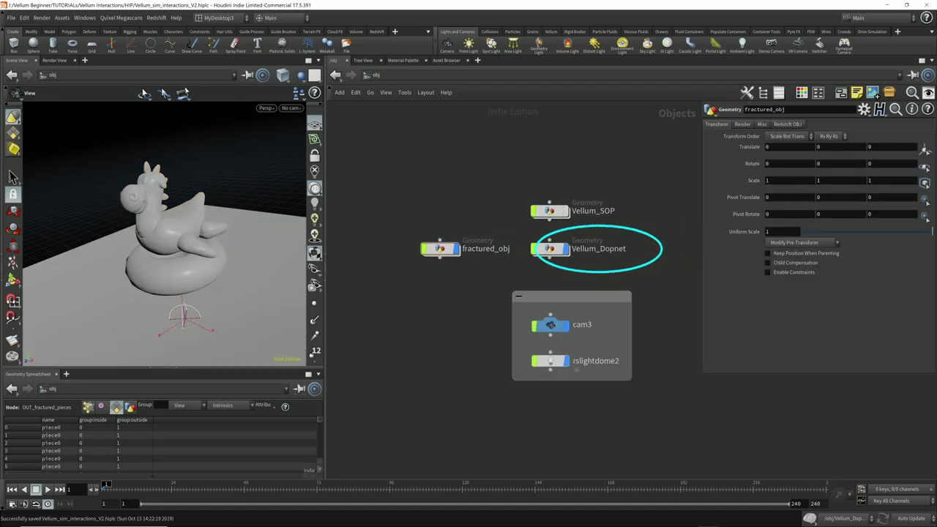
# Step: Hide fractured_obj at object level and go into dopnet1 inside Vellum_Dopnet
pyautogui.moveTo(579, 249); pyautogui.dragTo(552, 252, button='middle')
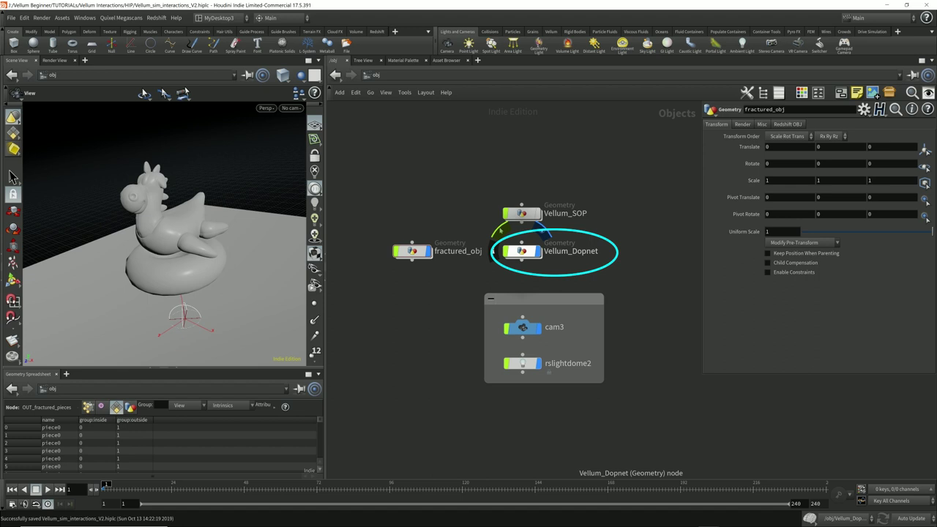
pyautogui.doubleClick(521, 251)
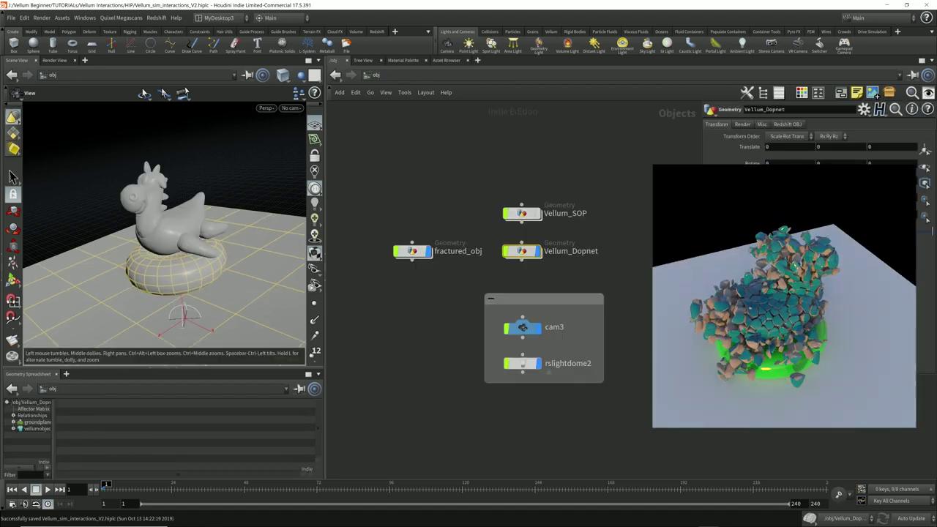
pyautogui.moveTo(164, 242); pyautogui.dragTo(183, 227)
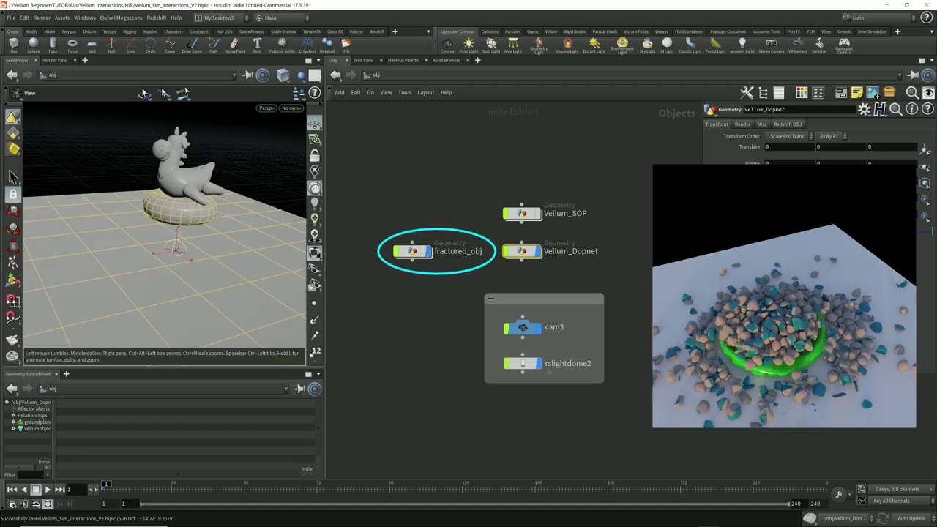
pyautogui.click(432, 233)
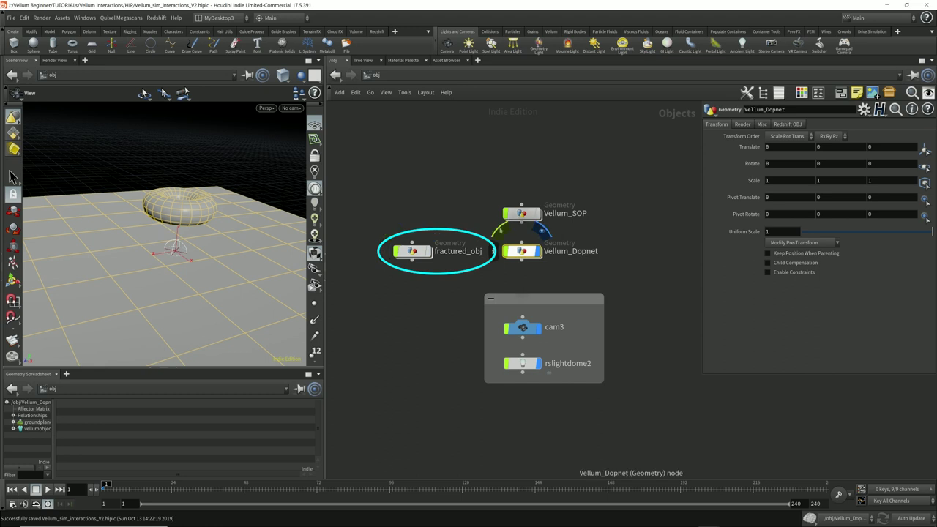
pyautogui.doubleClick(522, 251)
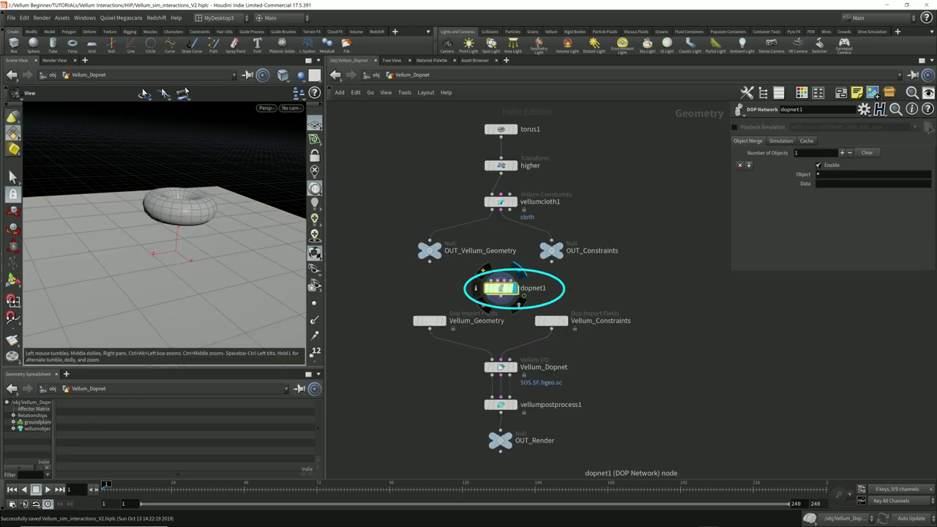
pyautogui.doubleClick(501, 287)
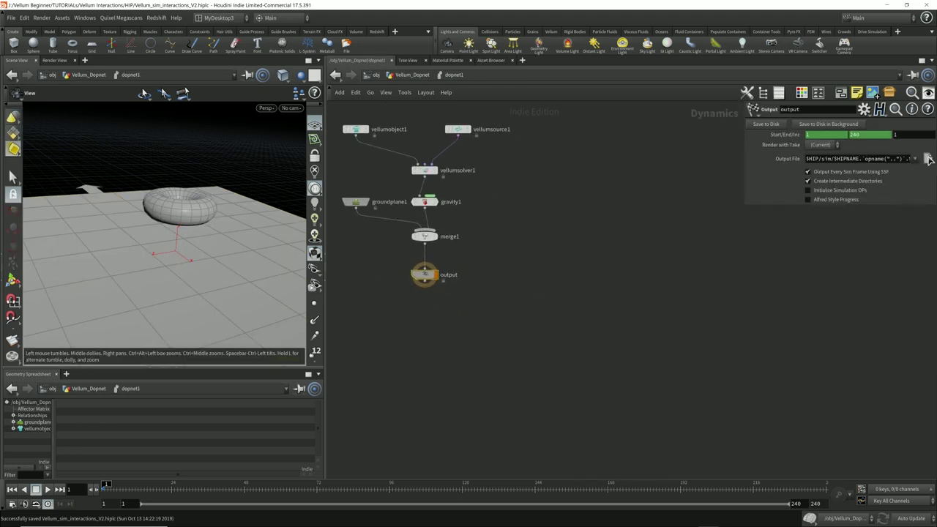
# Step: Detach the output node from merge1, move it well below the Vellum nodes, and add an RBD Fractured Object above it
pyautogui.moveTo(425, 275); pyautogui.dragTo(536, 446)
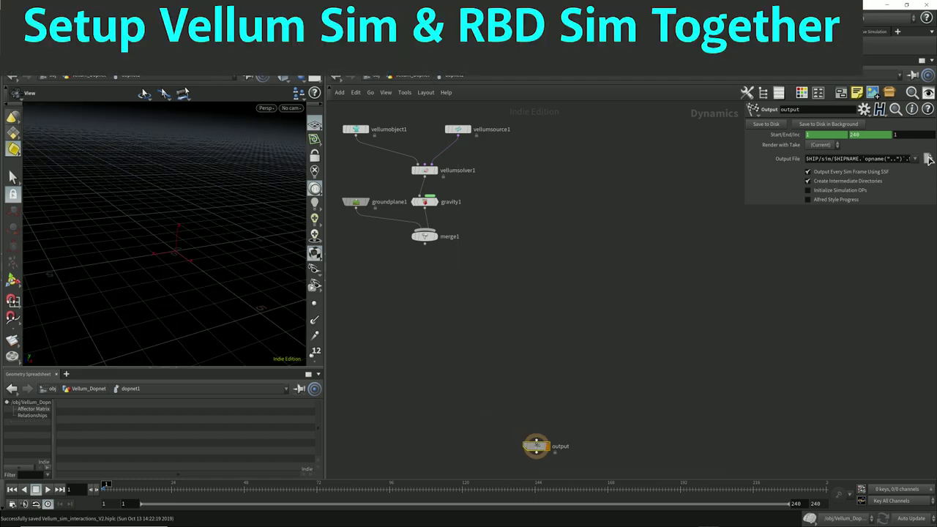
pyautogui.press('Tab')
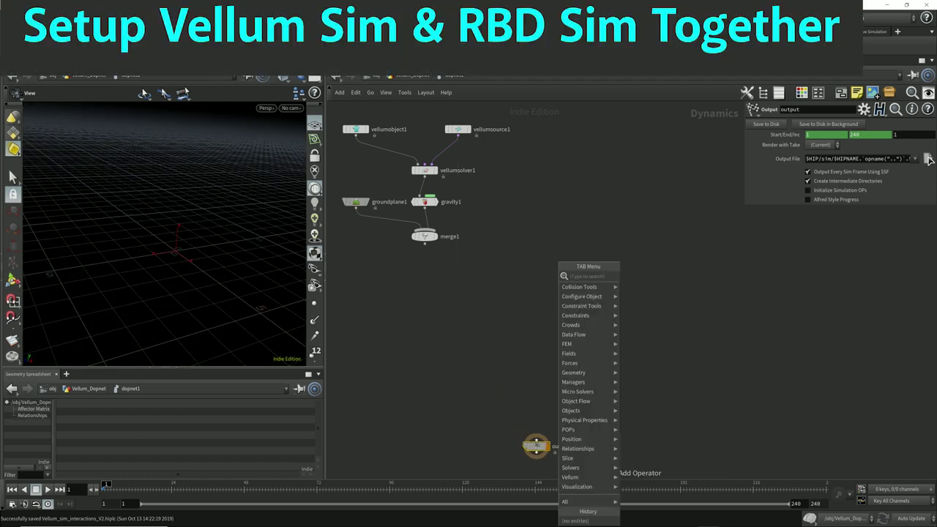
pyautogui.write('rbdo')
pyautogui.press('Down')
pyautogui.press('Down')
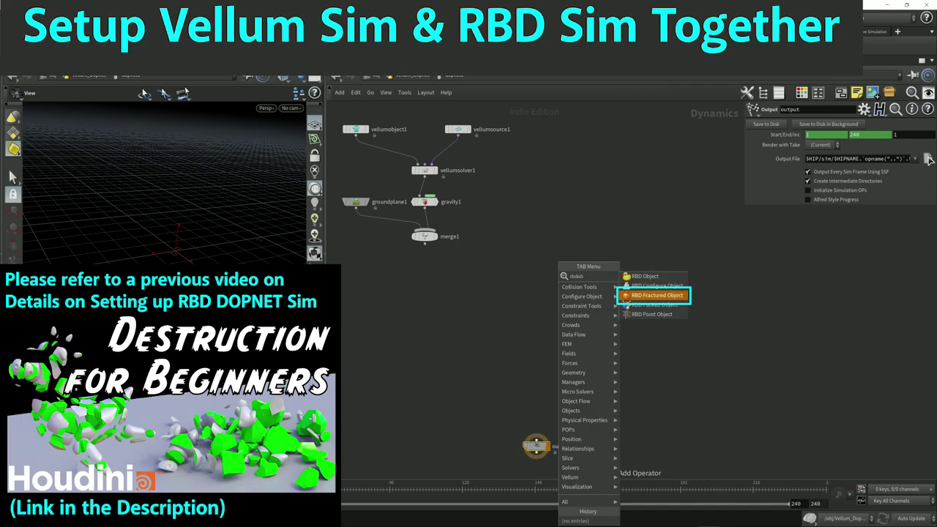
pyautogui.press('Return')
# Step: Add an RBD Solver below rbdfracturedobject1 and feed the fractured object into its first input
pyautogui.press('Tab')
pyautogui.write('rbds')
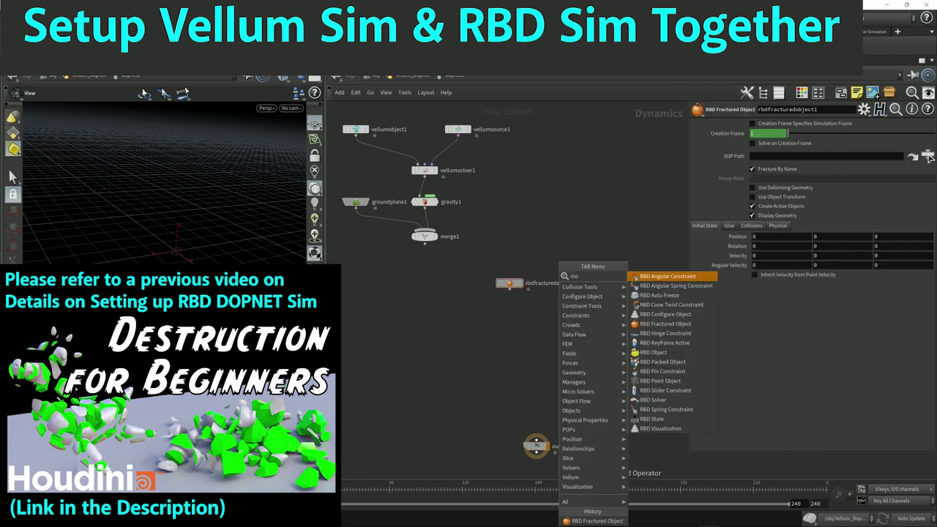
pyautogui.press('Return')
pyautogui.click(536, 330)
pyautogui.moveTo(510, 289); pyautogui.dragTo(531, 324)
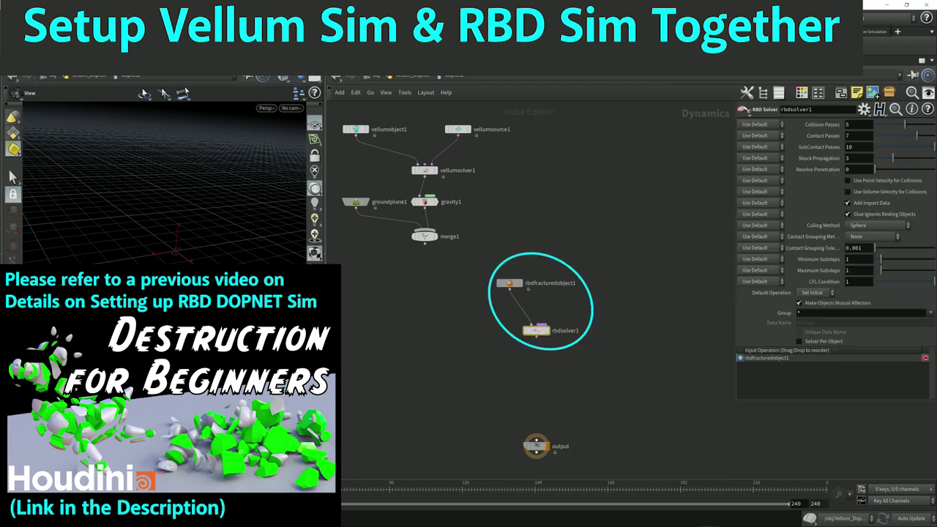
# Step: Add a Gravity Force node below rbdsolver1 and connect it to the output node
pyautogui.rightClick(537, 337)
pyautogui.write('gr')
pyautogui.press('Return')
pyautogui.click(536, 373)
pyautogui.moveTo(537, 379); pyautogui.dragTo(537, 440)
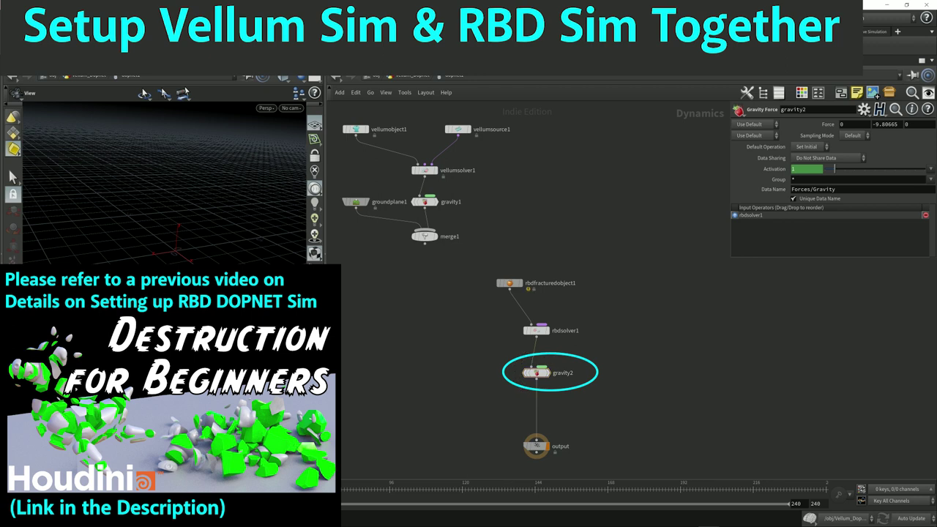
# Step: Go up to the Vellum_Dopnet network and add an Object Merge node named fractured_object beside the torus chain
pyautogui.moveTo(467, 252); pyautogui.dragTo(577, 299)
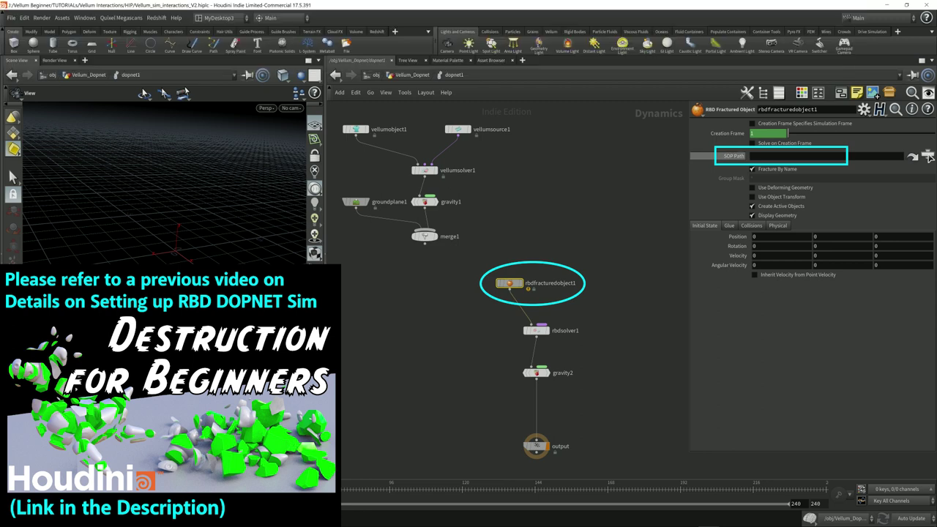
pyautogui.press('u')
pyautogui.moveTo(505, 287); pyautogui.dragTo(624, 309, button='middle')
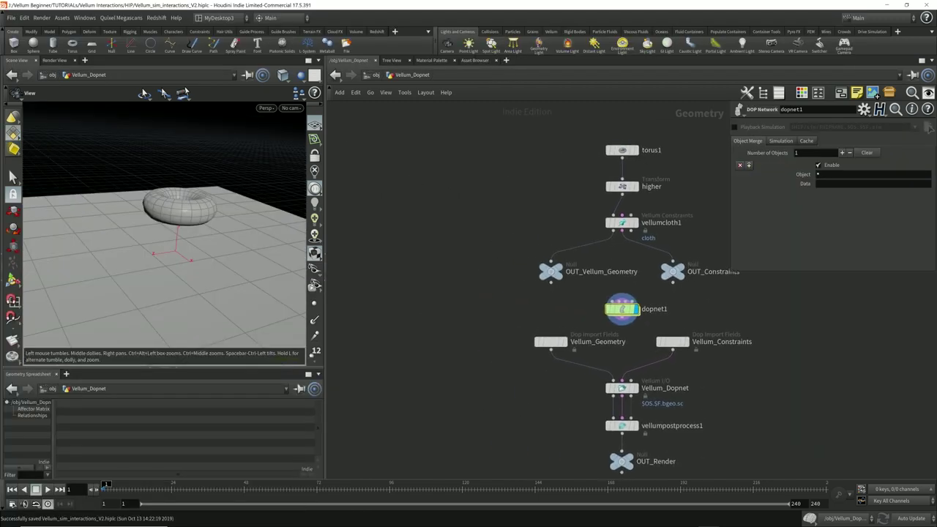
pyautogui.scroll(-2, 586, 279)
pyautogui.moveTo(586, 278); pyautogui.dragTo(616, 280, button='middle')
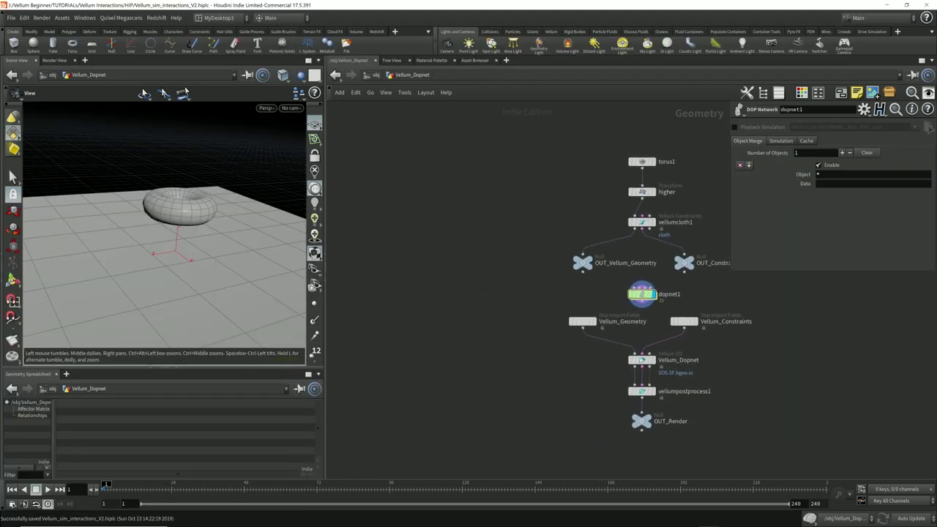
pyautogui.press('Tab')
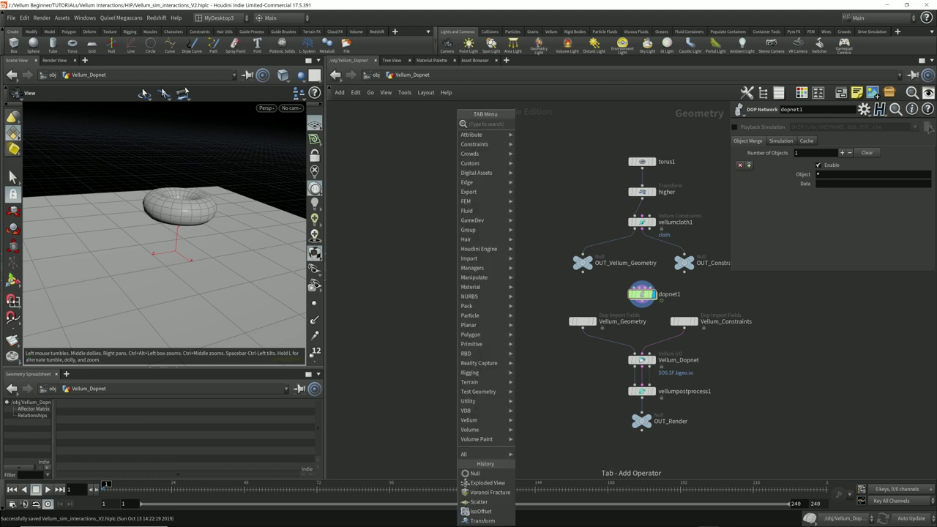
pyautogui.press('Escape')
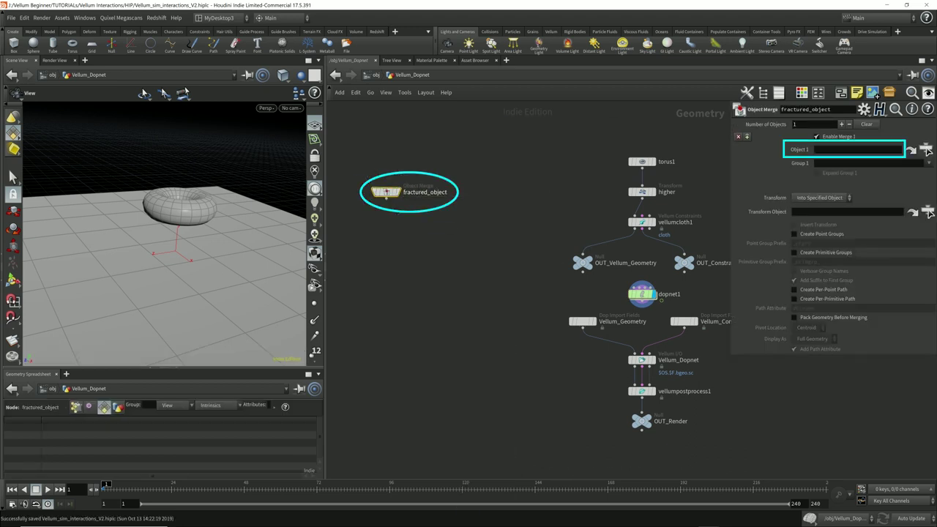
# Step: Point fractured_object's Object 1 at /obj/fractured_obj/OUT_fractured_pieces and set its Transform to Into This Object
pyautogui.click(926, 149)
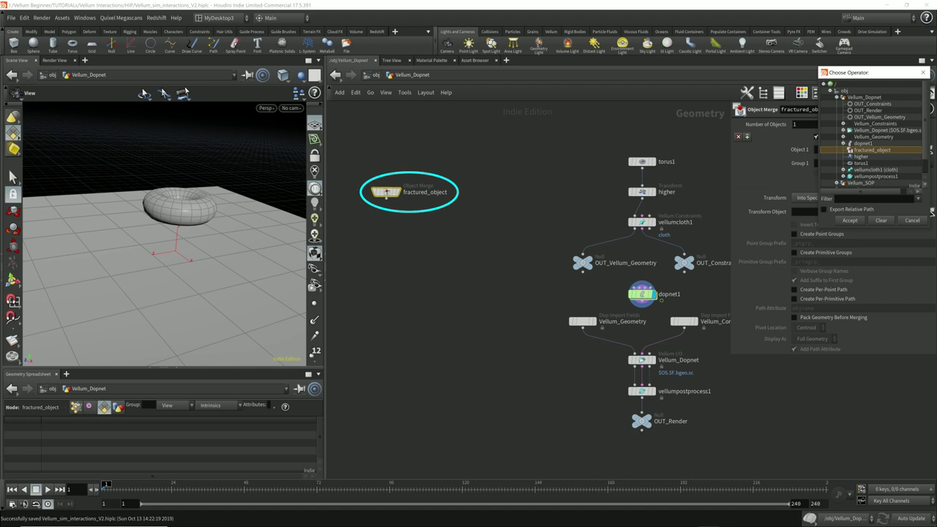
pyautogui.click(836, 97)
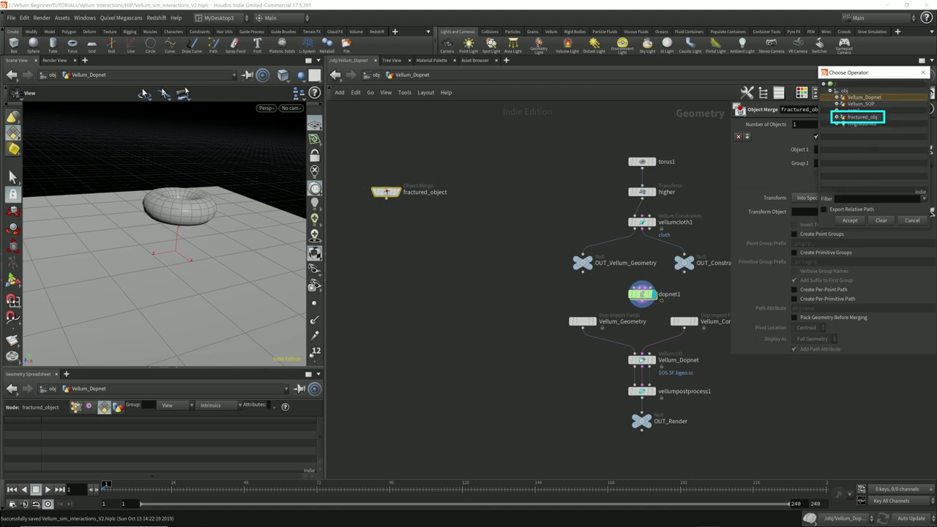
pyautogui.click(837, 117)
pyautogui.click(877, 124)
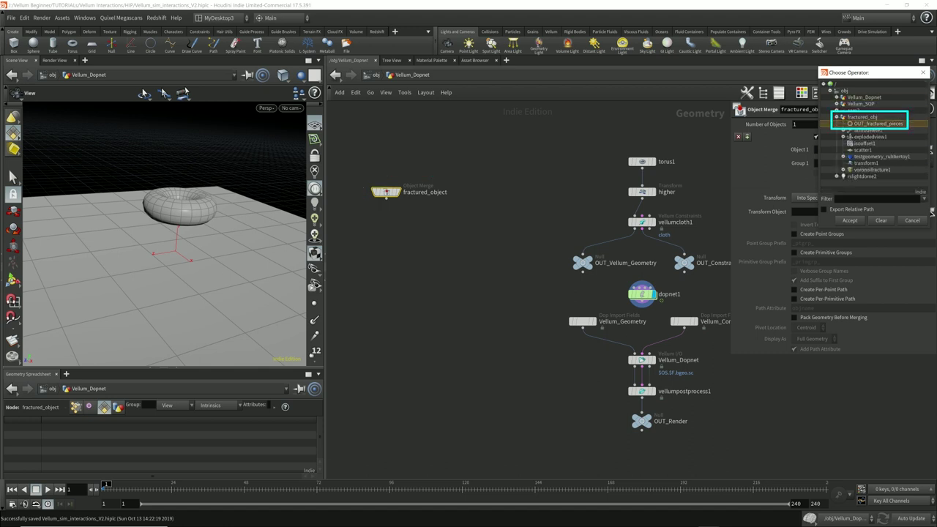
pyautogui.click(849, 220)
pyautogui.click(820, 197)
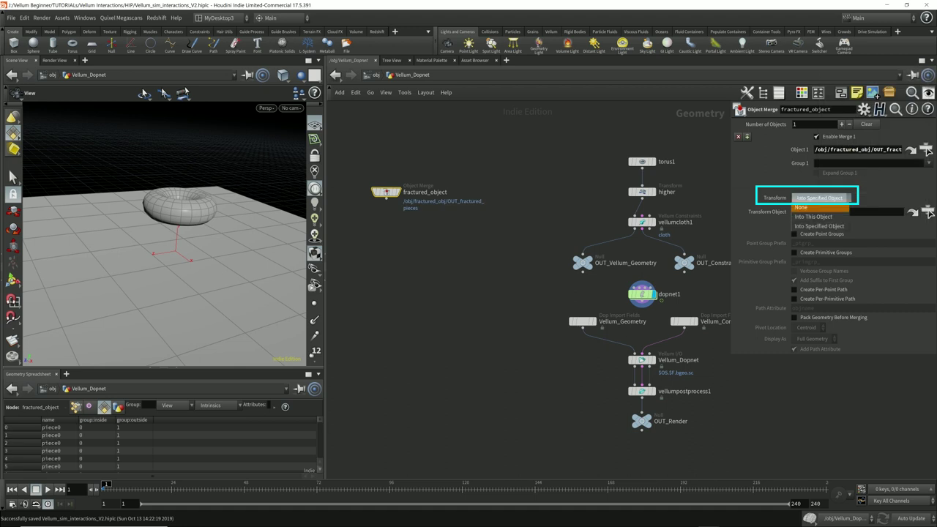
pyautogui.click(815, 218)
# Step: Add a Null below fractured_object, connected to it, and name it OUT_fractured_obj
pyautogui.click(387, 236)
pyautogui.click(412, 236)
pyautogui.write('OUT_fractured_obj')
pyautogui.press('Return')
# Step: Enclose fractured_object and OUT_fractured_obj in a network box and widen it to cover their labels
pyautogui.moveTo(359, 174); pyautogui.dragTo(468, 257)
pyautogui.hotkey('shift', 'o')
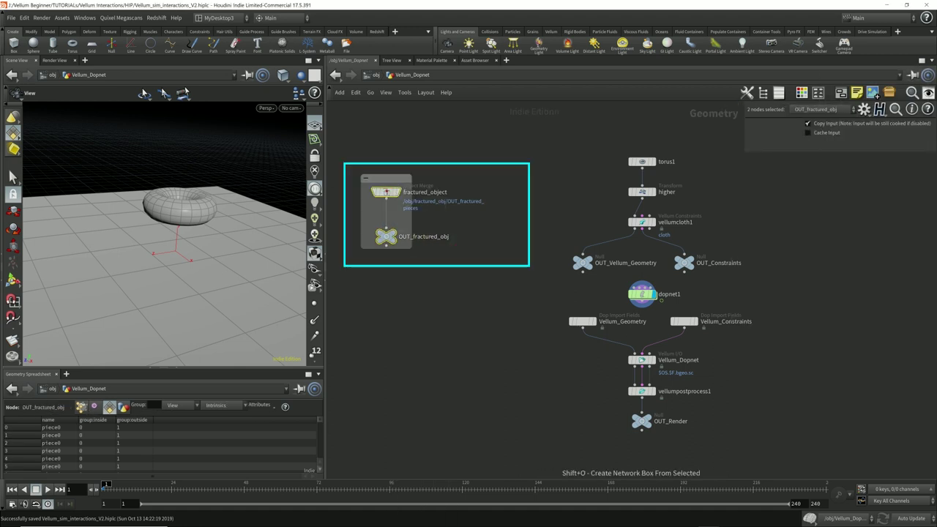
pyautogui.moveTo(412, 250); pyautogui.dragTo(517, 255)
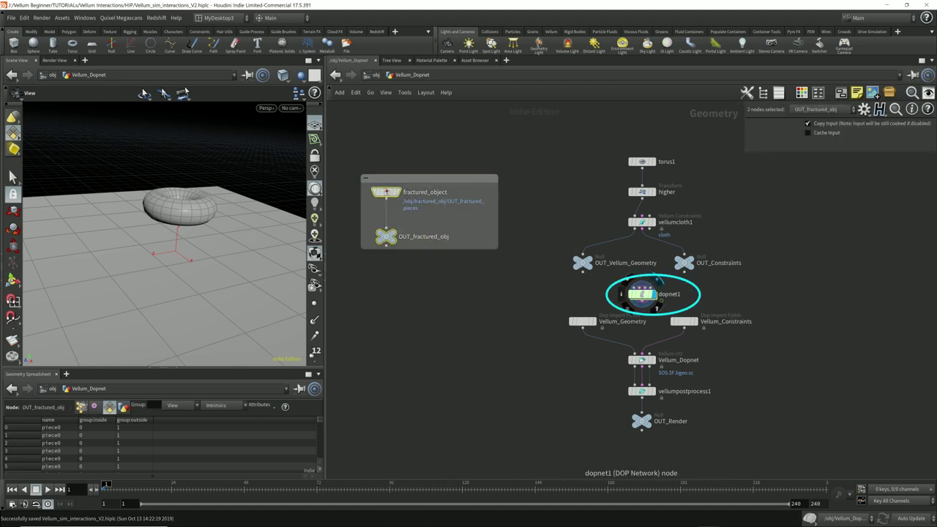
# Step: Inside dopnet1, set rbdfracturedobject1's SOP Path to /obj/Vellum_Dopnet/OUT_fractured_obj and align the node above rbdsolver1
pyautogui.doubleClick(642, 293)
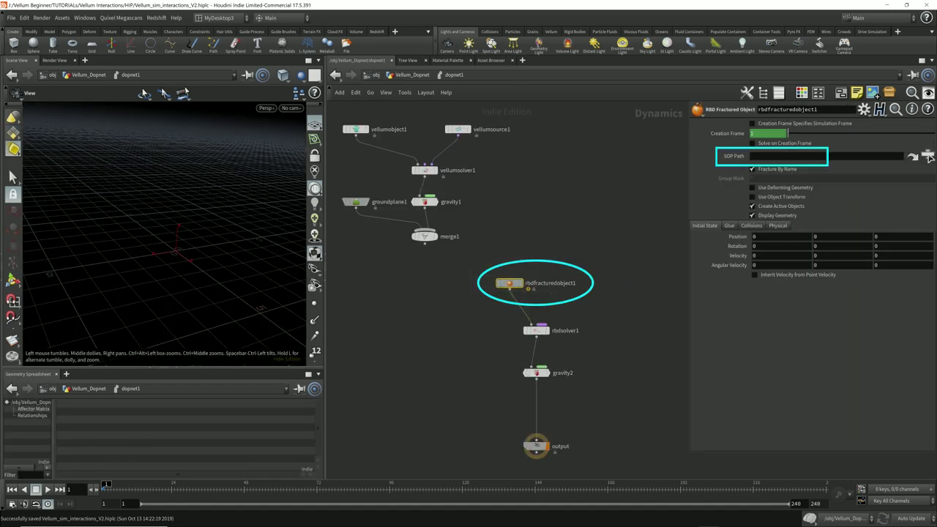
pyautogui.click(927, 156)
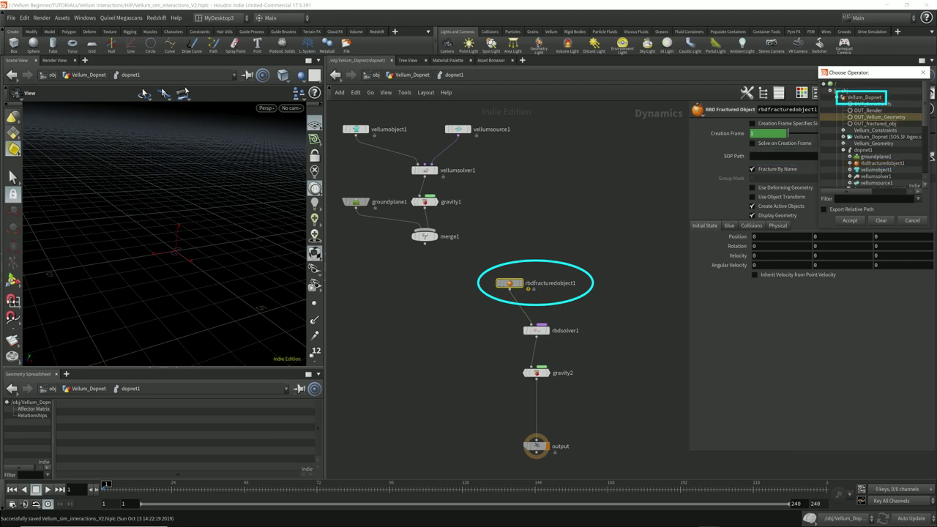
pyautogui.click(850, 221)
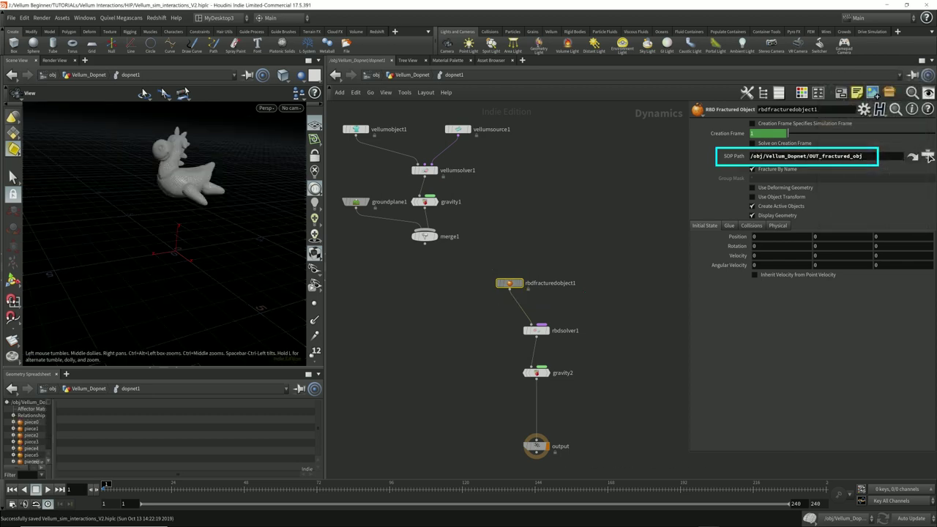
pyautogui.moveTo(509, 283); pyautogui.dragTo(537, 282)
# Step: Play the rigid body simulation briefly to check the fractured toy, and return to the first frame
pyautogui.click(48, 489)
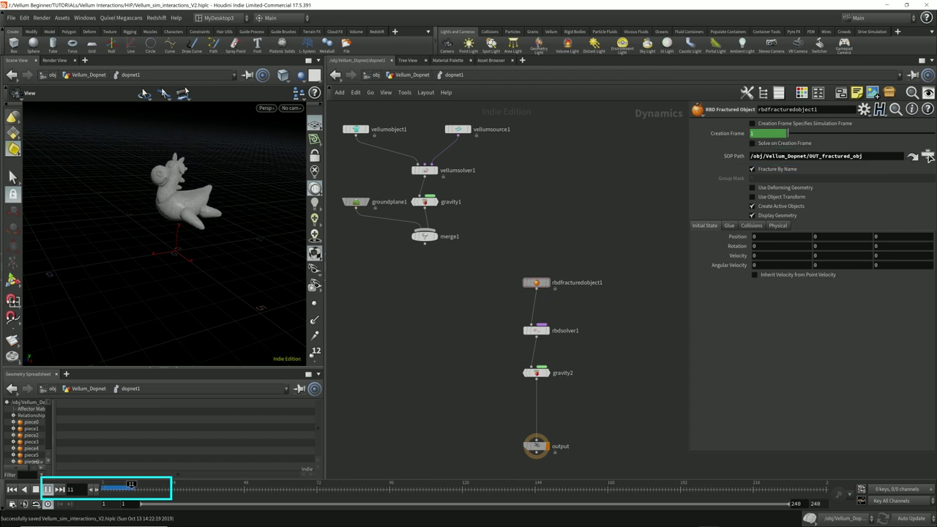
pyautogui.click(47, 489)
pyautogui.click(12, 489)
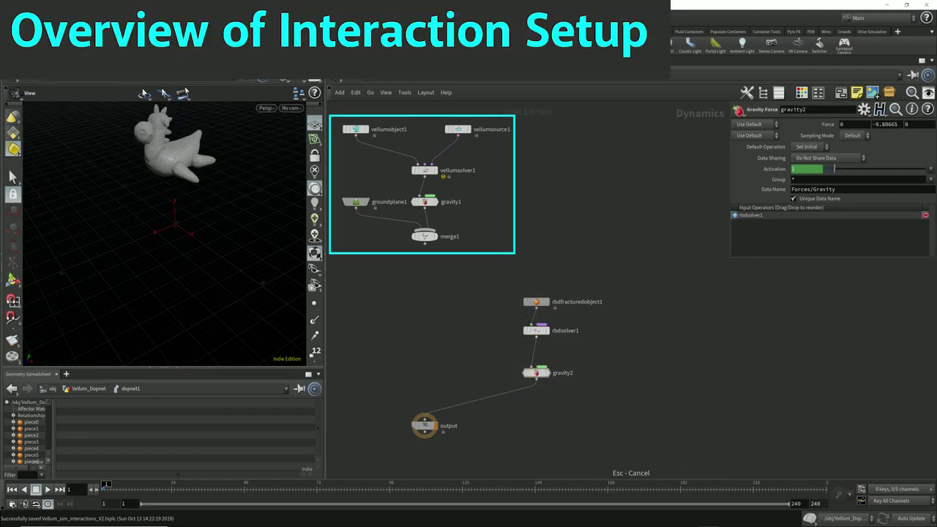
# Step: Connect merge1 to the output node and enclose the Vellum nodes in a network box titled "Vellum sim"
pyautogui.moveTo(425, 243); pyautogui.dragTo(425, 420)
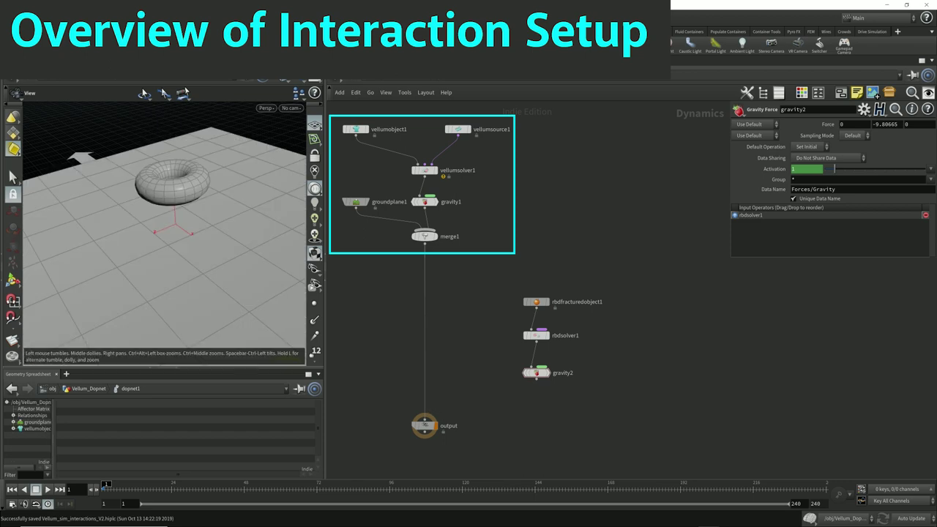
pyautogui.moveTo(168, 234)
pyautogui.mouseDown()
pyautogui.moveTo(174, 172)
pyautogui.moveTo(161, 231)
pyautogui.moveTo(172, 238)
pyautogui.moveTo(174, 216)
pyautogui.mouseUp()
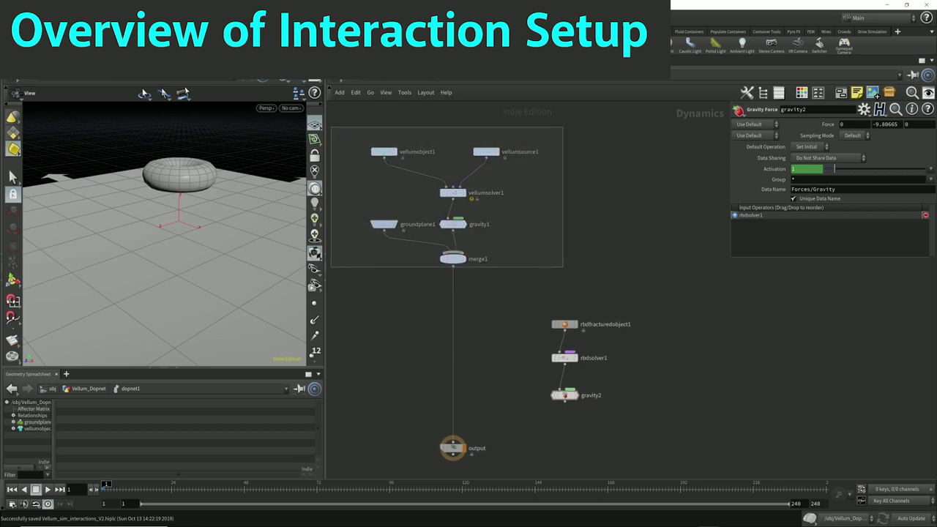
pyautogui.hotkey('shift', 'o')
pyautogui.click(461, 129)
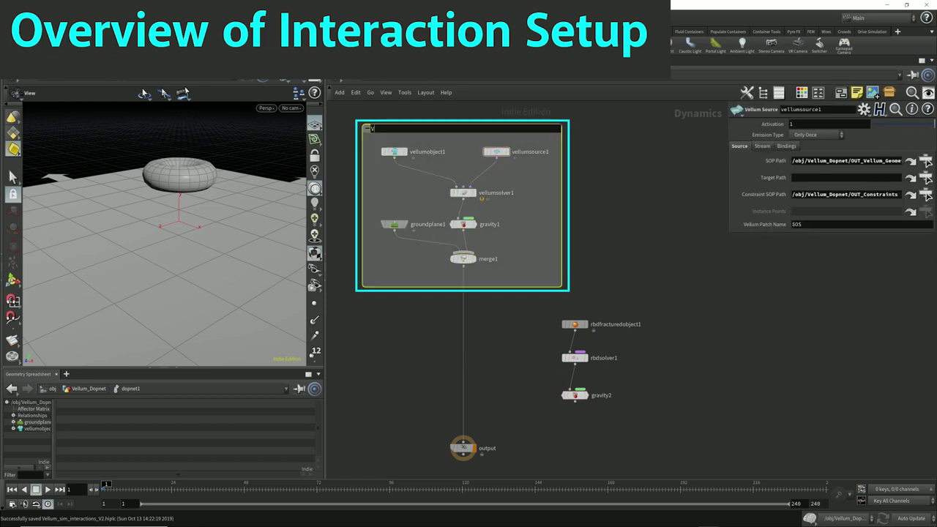
pyautogui.write('Vellum sim')
pyautogui.press('Return')
# Step: Enclose rbdfracturedobject1, rbdsolver1 and gravity2 in a network box enlarged around their labels and titled "RBD sim"
pyautogui.moveTo(525, 312); pyautogui.dragTo(681, 431)
pyautogui.hotkey('shift', 'o')
pyautogui.moveTo(599, 403); pyautogui.dragTo(662, 414)
pyautogui.moveTo(551, 309); pyautogui.dragTo(544, 301)
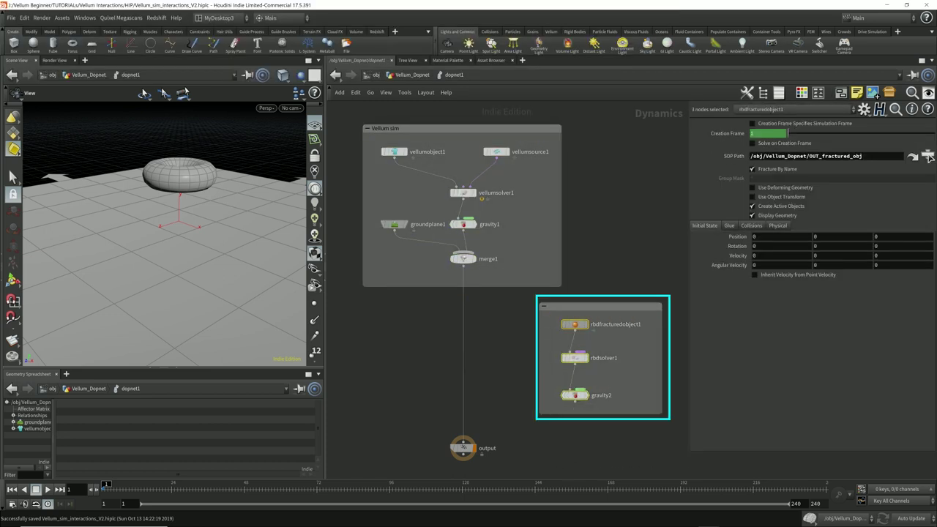
pyautogui.click(603, 306)
pyautogui.write('RBD sim')
pyautogui.press('Return')
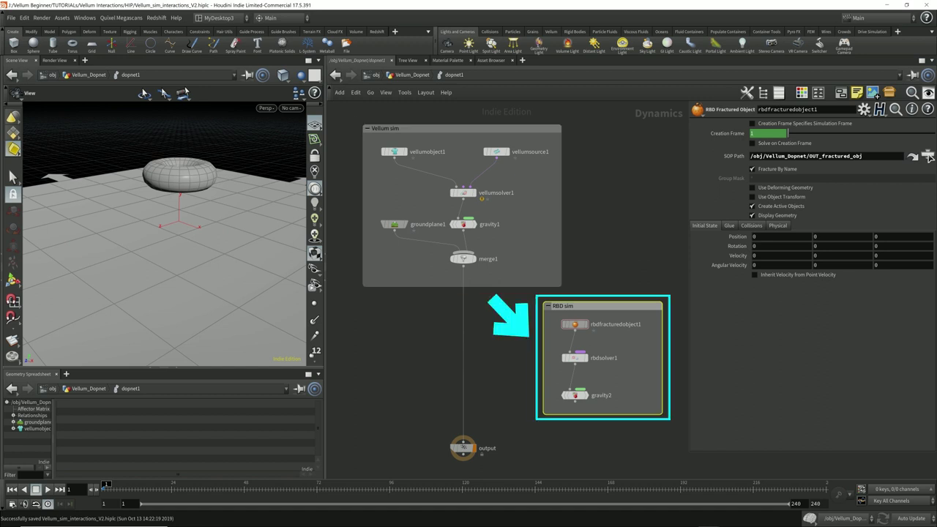
# Step: Move the output node and the RBD sim box lower to make room beneath the Vellum sim box
pyautogui.moveTo(443, 368); pyautogui.dragTo(438, 319, button='middle')
pyautogui.scroll(-2, 438, 318)
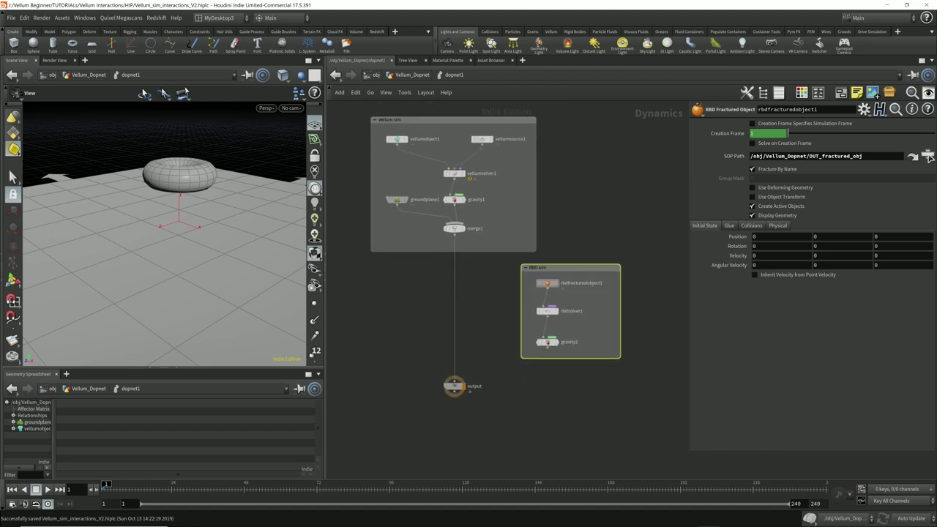
pyautogui.moveTo(440, 384); pyautogui.dragTo(442, 454)
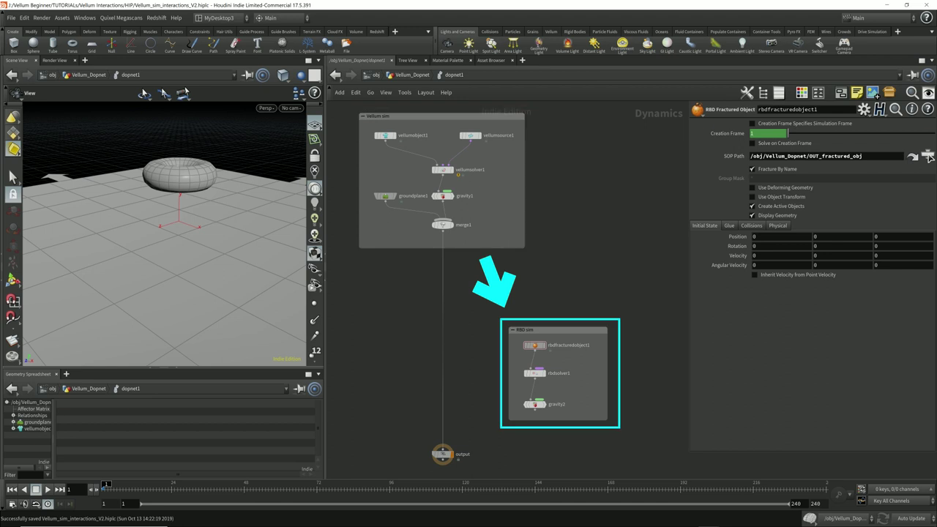
# Step: Add a Static Object node between the Vellum sim and RBD sim boxes
pyautogui.press('Tab')
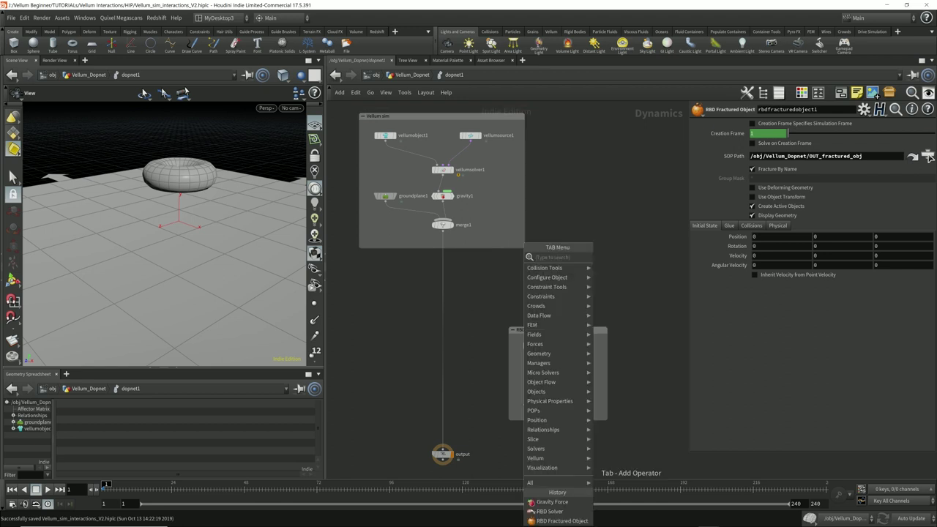
pyautogui.write('static')
pyautogui.press('Return')
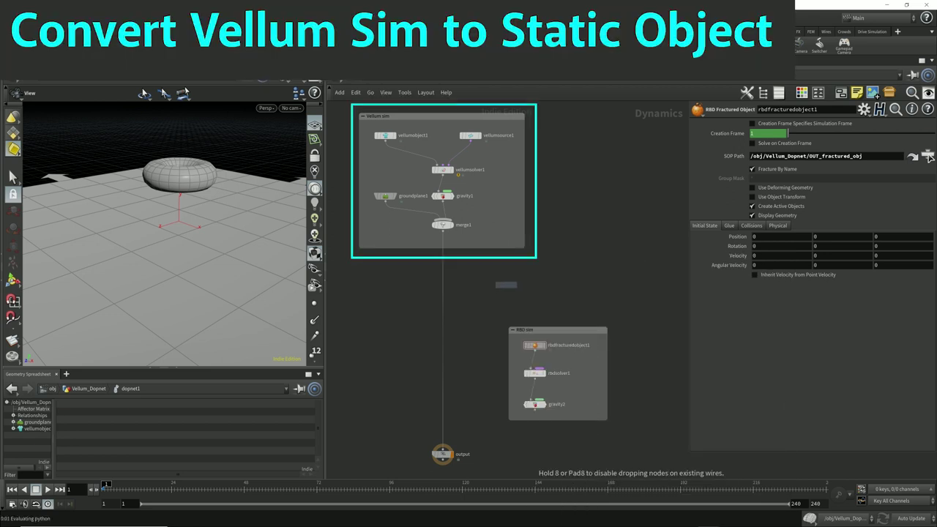
# Step: Place a SOP Network node between the Vellum sim and RBD sim boxes and enter it
pyautogui.click(506, 285)
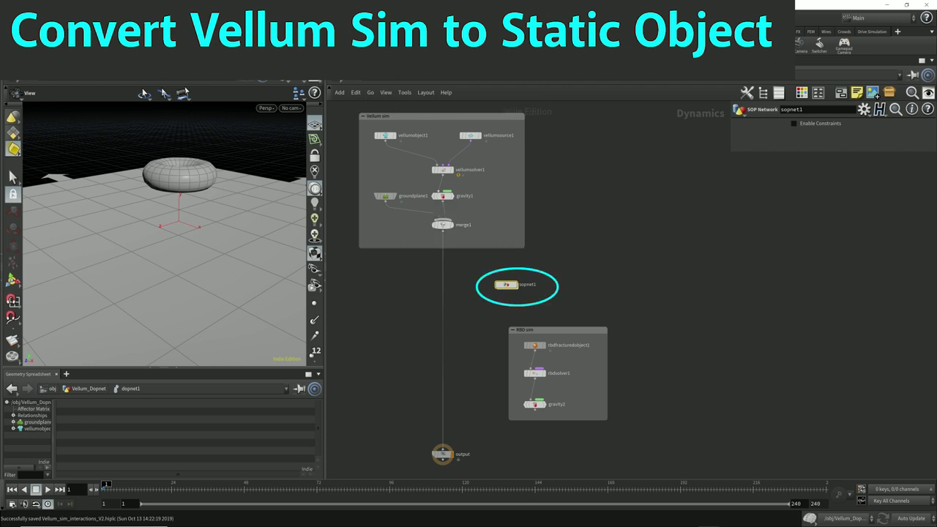
pyautogui.click(442, 117)
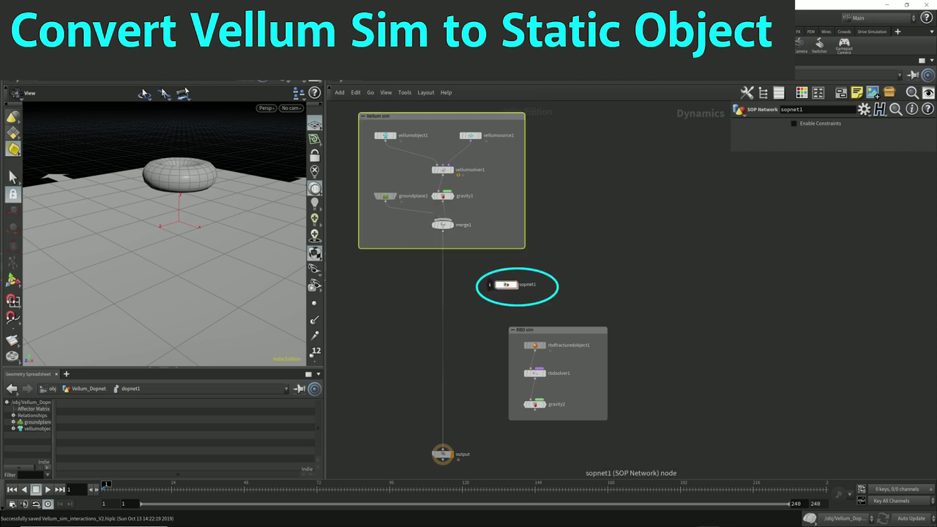
pyautogui.doubleClick(506, 285)
# Step: Add a Dop Import Fields node inside the SOP network and point its DOP Network to /obj/Vellum_Dopnet/dopnet1
pyautogui.press('Tab')
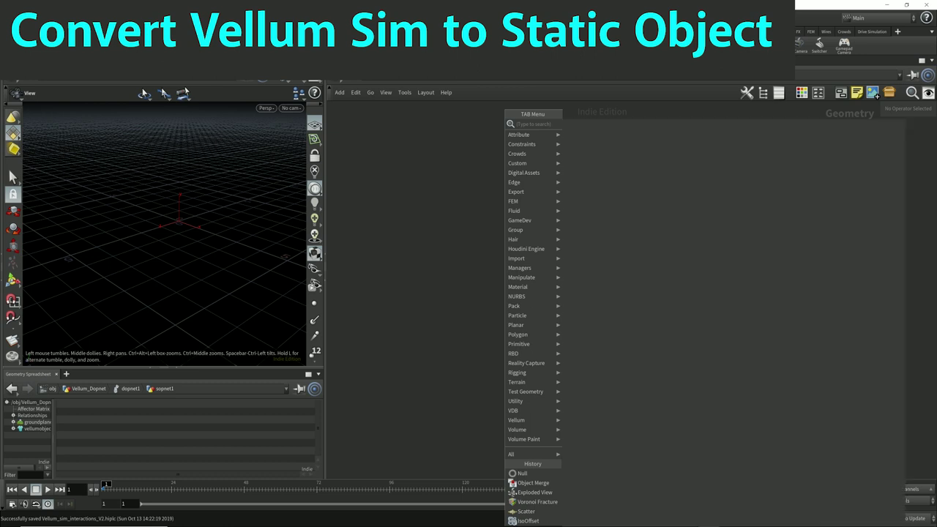
pyautogui.write('dop')
pyautogui.press('Down')
pyautogui.press('Down')
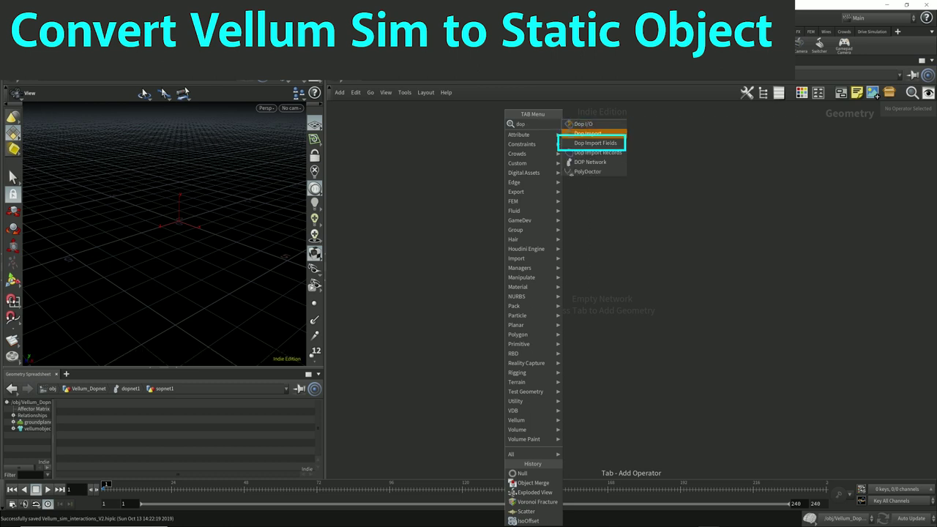
pyautogui.press('Return')
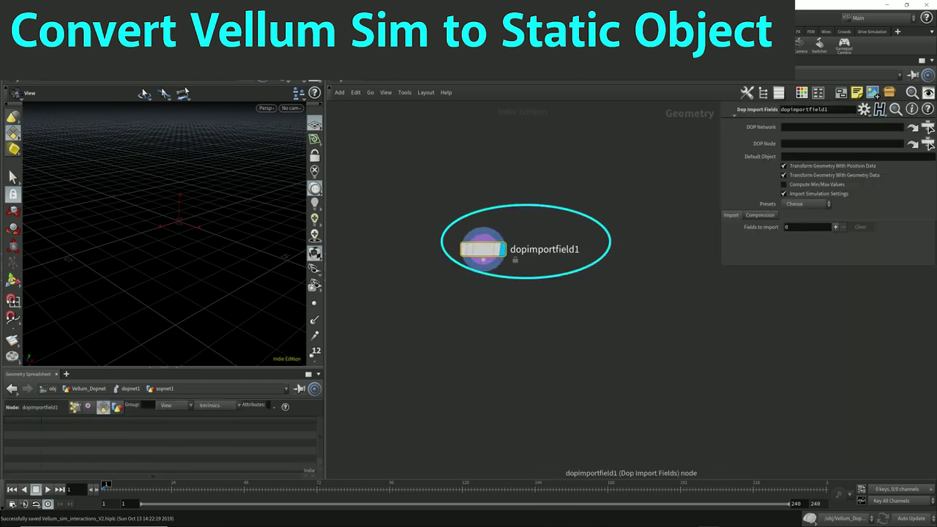
pyautogui.click(927, 127)
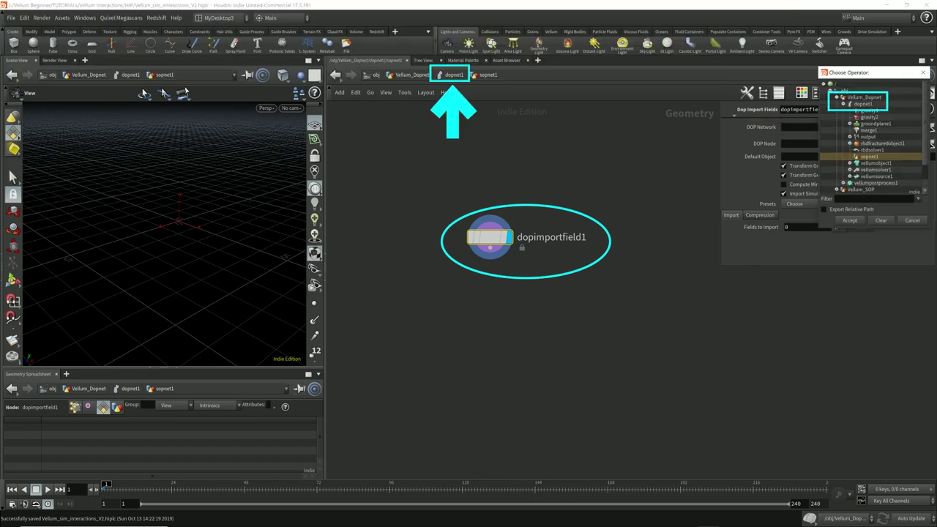
pyautogui.click(843, 104)
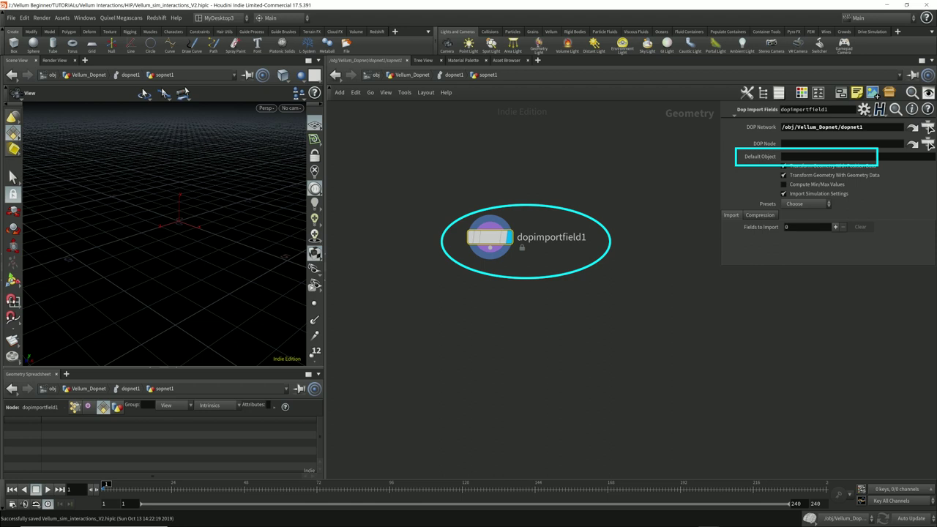
# Step: Set the Dop Import Fields node's Default Object to vellumobject1, the Vellum object in dopnet1, and turn off Import Simulation Settings
pyautogui.click(829, 156)
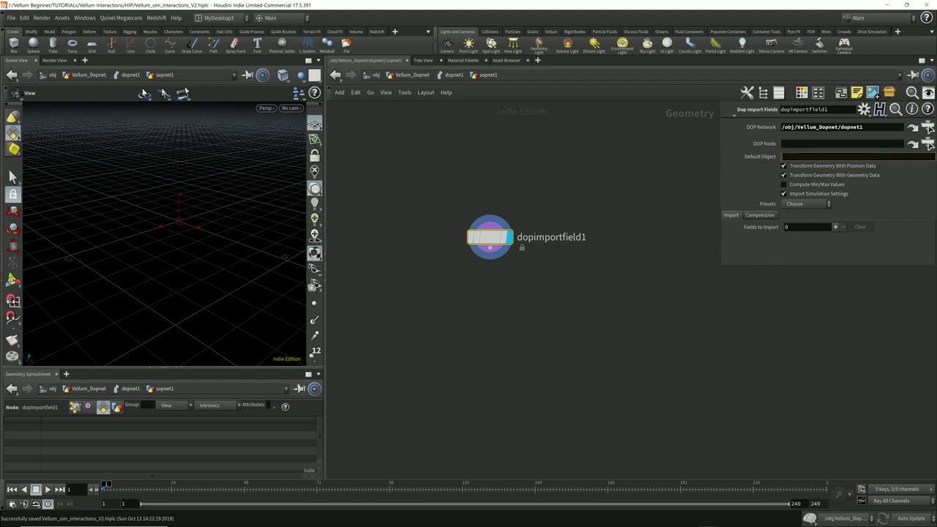
pyautogui.press('u')
pyautogui.moveTo(582, 258)
pyautogui.mouseDown()
pyautogui.moveTo(464, 194)
pyautogui.moveTo(341, 101)
pyautogui.moveTo(351, 138)
pyautogui.mouseUp()
pyautogui.moveTo(351, 138); pyautogui.dragTo(351, 107, button='middle')
pyautogui.click(352, 108)
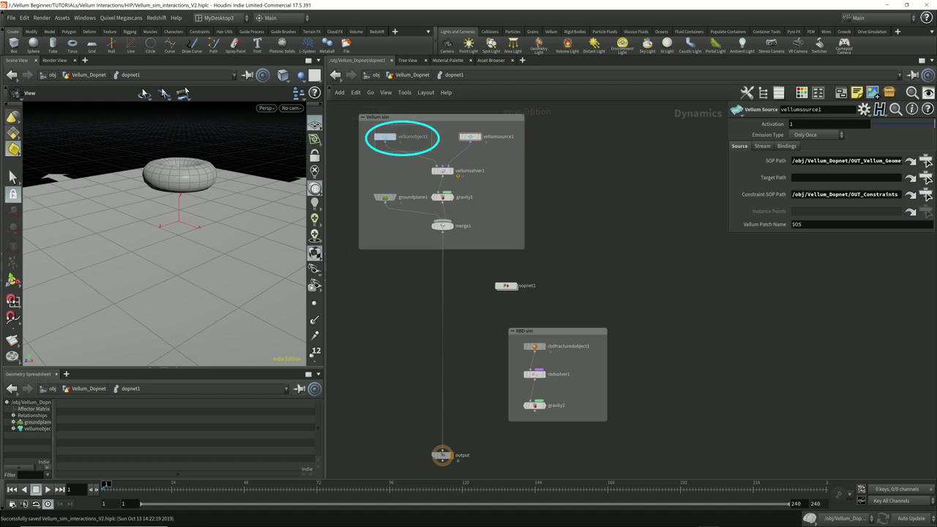
pyautogui.click(385, 136)
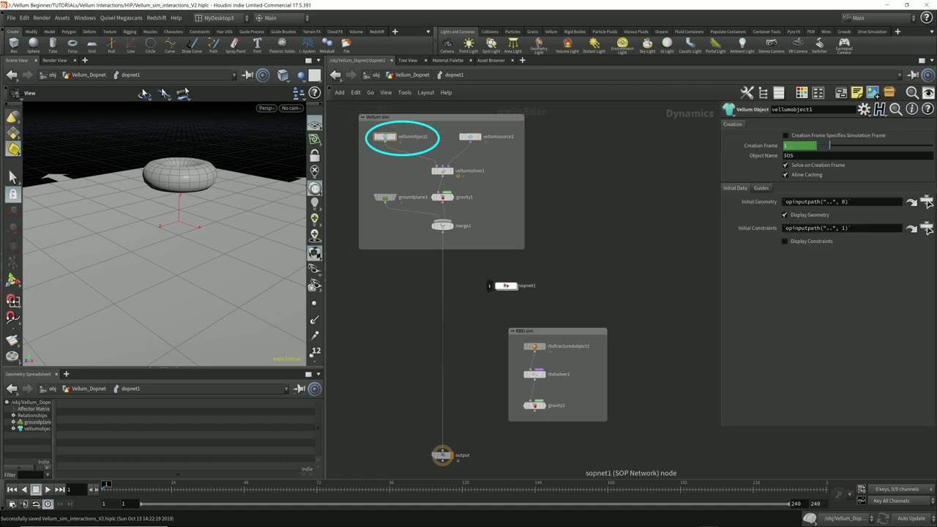
pyautogui.doubleClick(506, 286)
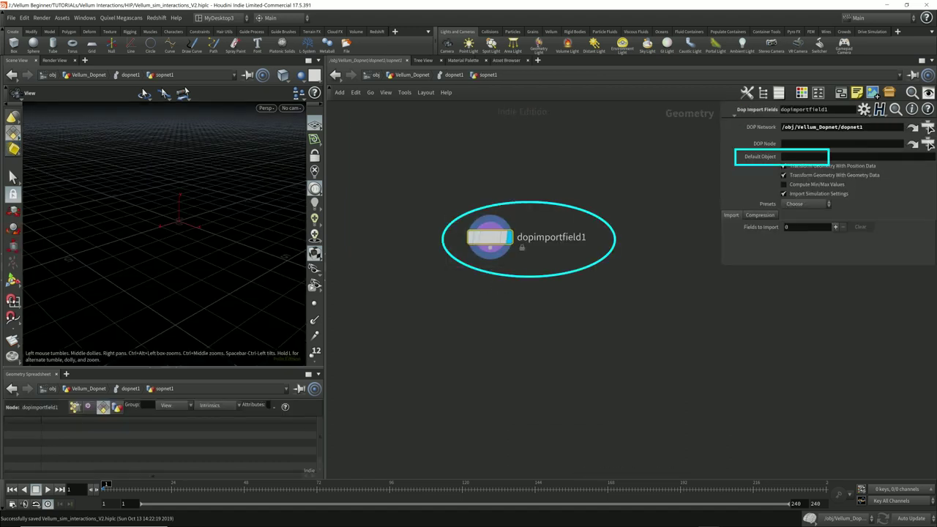
pyautogui.click(805, 156)
pyautogui.press('Return')
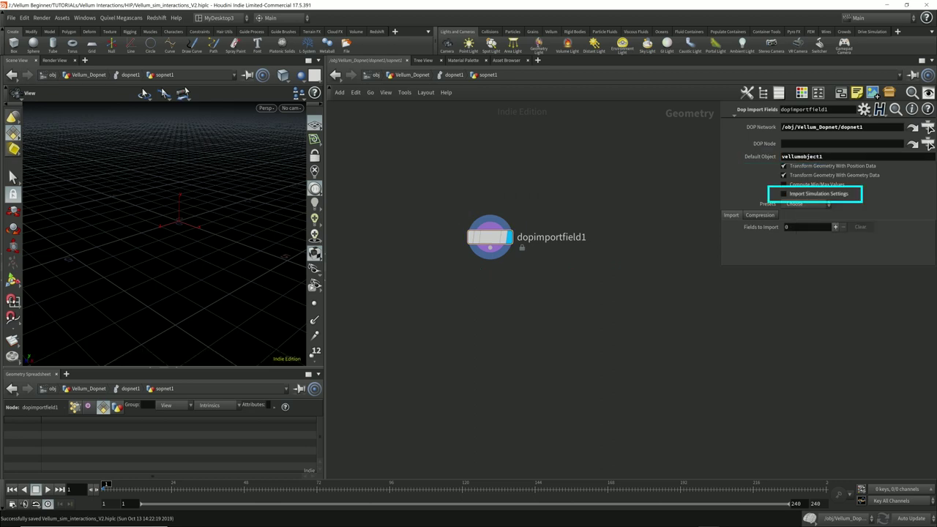
# Step: Add an entry to Fields to Import on the Dop Import Fields node
pyautogui.click(835, 227)
pyautogui.click(783, 241)
pyautogui.click(782, 297)
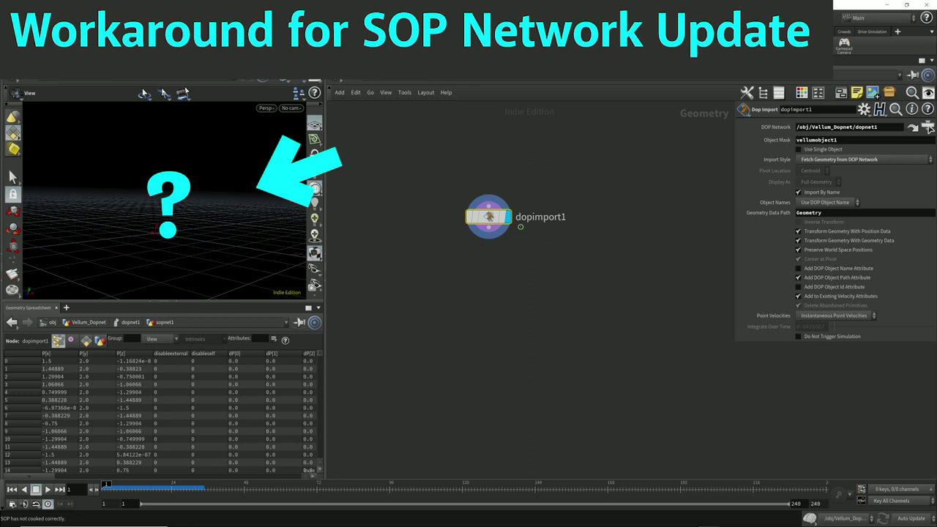
# Step: Add a second, unconnected Dop Import node below dopimport1
pyautogui.press('Tab')
pyautogui.write('dop')
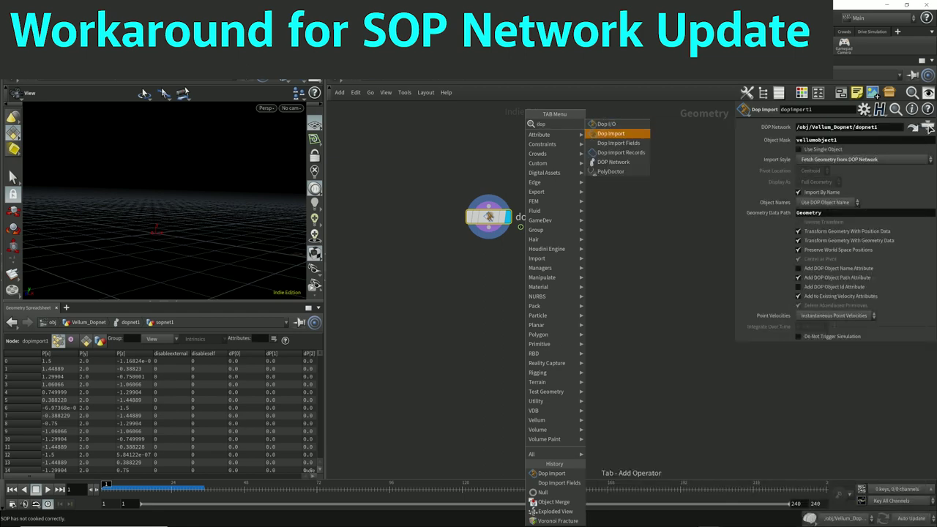
pyautogui.press('Return')
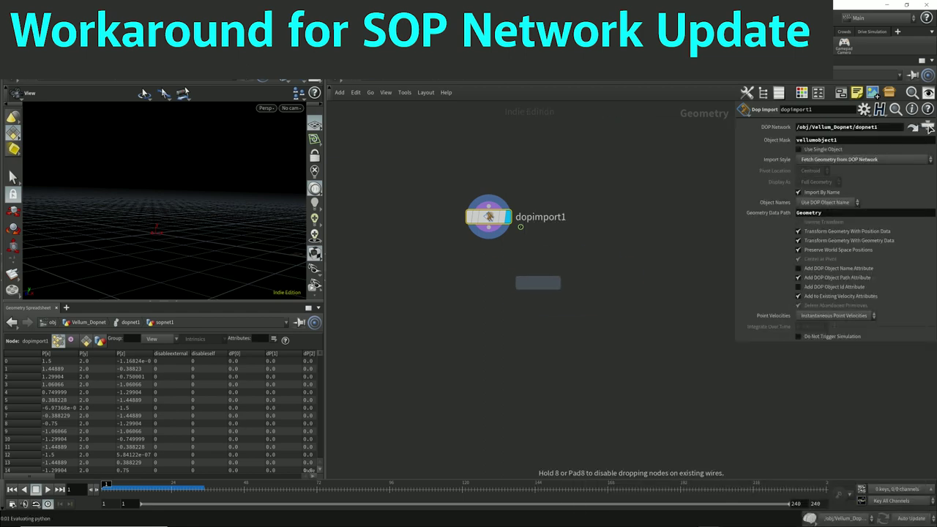
pyautogui.click(550, 280)
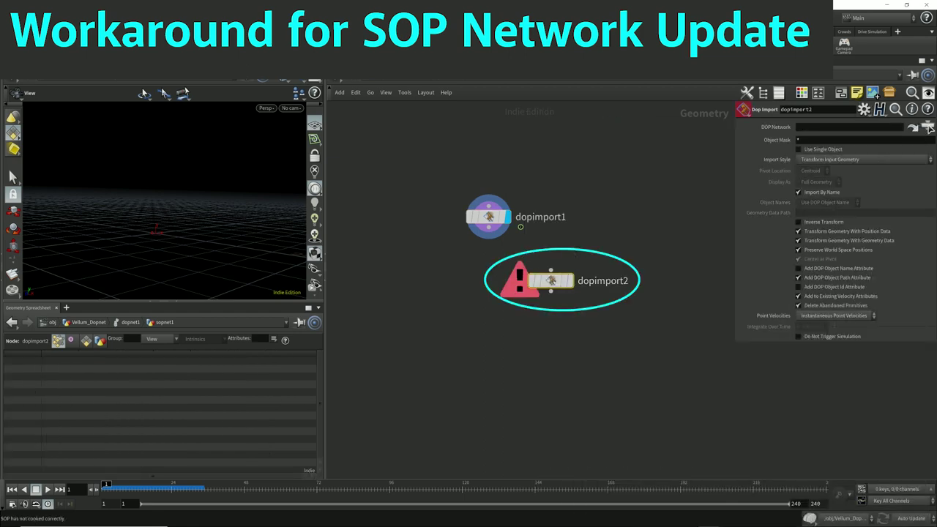
# Step: Refresh the viewport by switching the render flag between dopimport2 and dopimport1, ending on dopimport1, and delete dopimport2
pyautogui.click(569, 281)
pyautogui.click(505, 217)
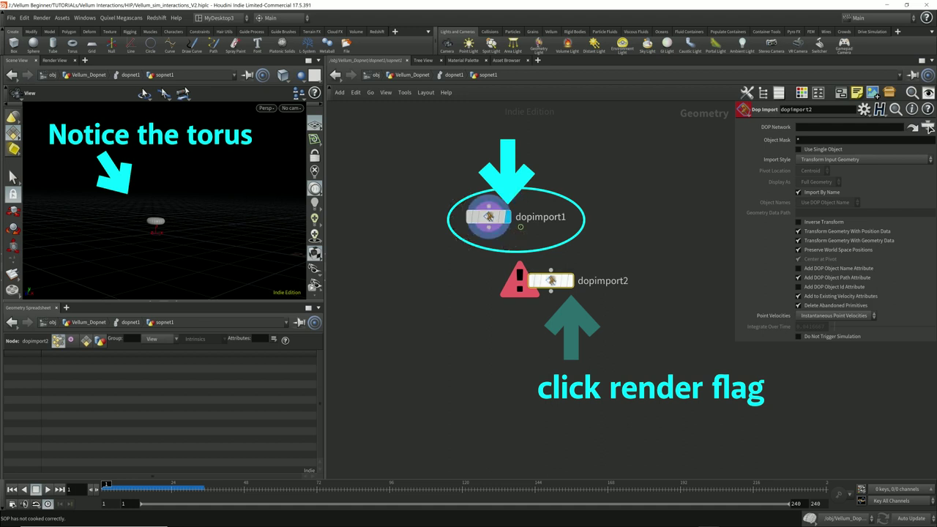
pyautogui.click(569, 280)
pyautogui.click(507, 217)
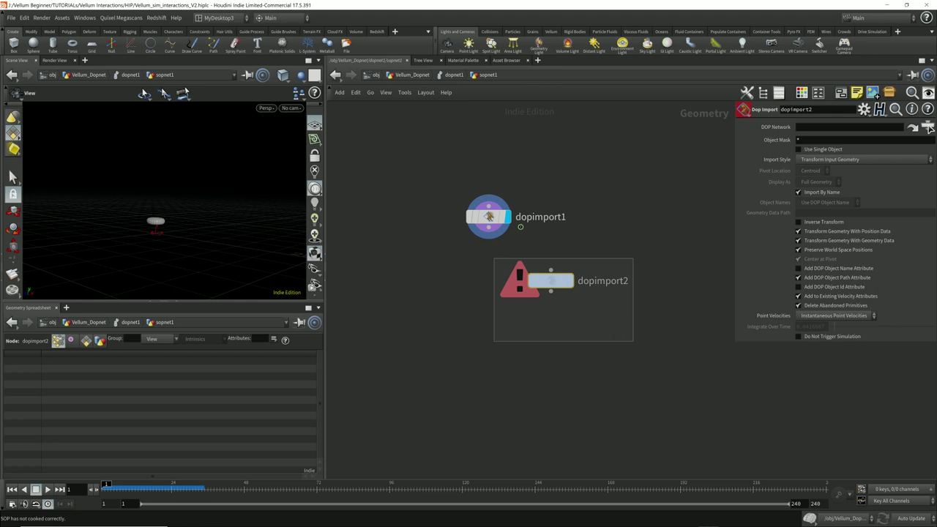
pyautogui.press('Delete')
# Step: Add an unconnected Null node below dopimport1
pyautogui.press('Tab')
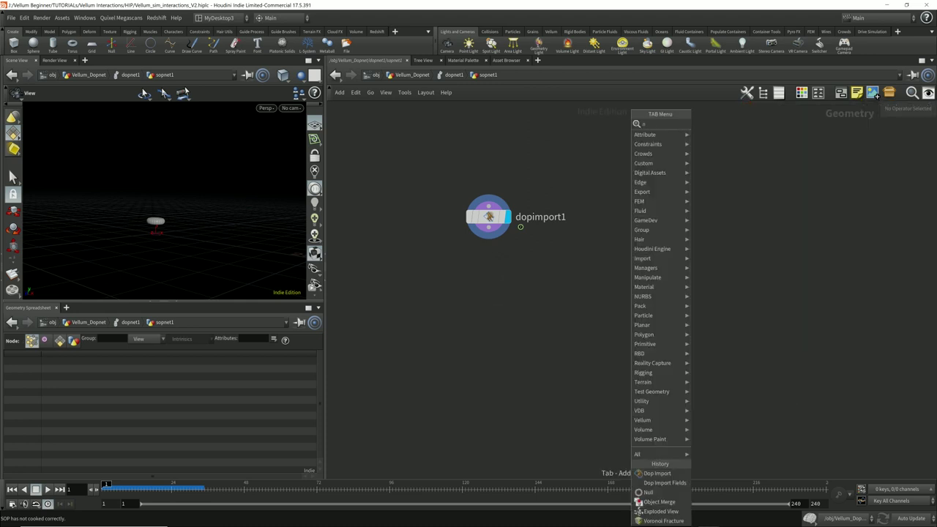
pyautogui.write('null')
pyautogui.press('Return')
pyautogui.click(552, 313)
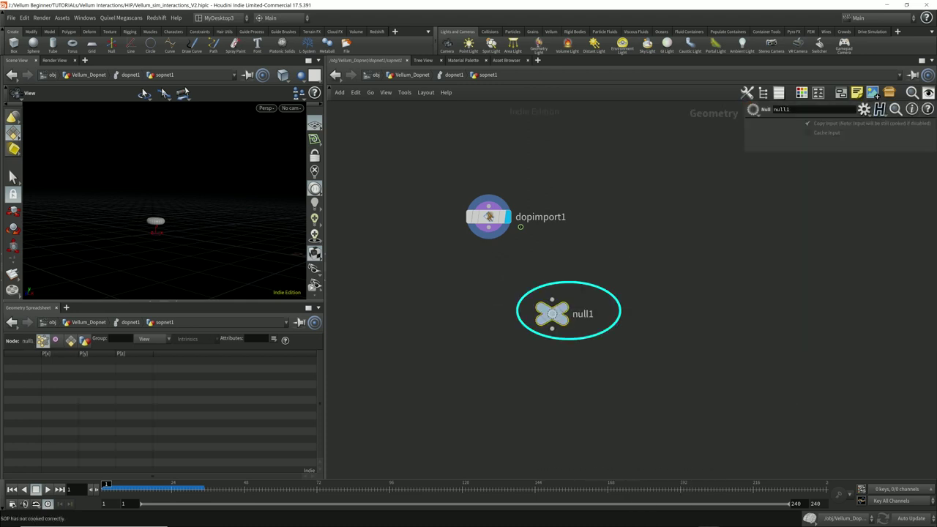
# Step: Switch the render flag between the Null and dopimport1, ending on dopimport1, and delete the Null
pyautogui.click(577, 289)
pyautogui.click(513, 193)
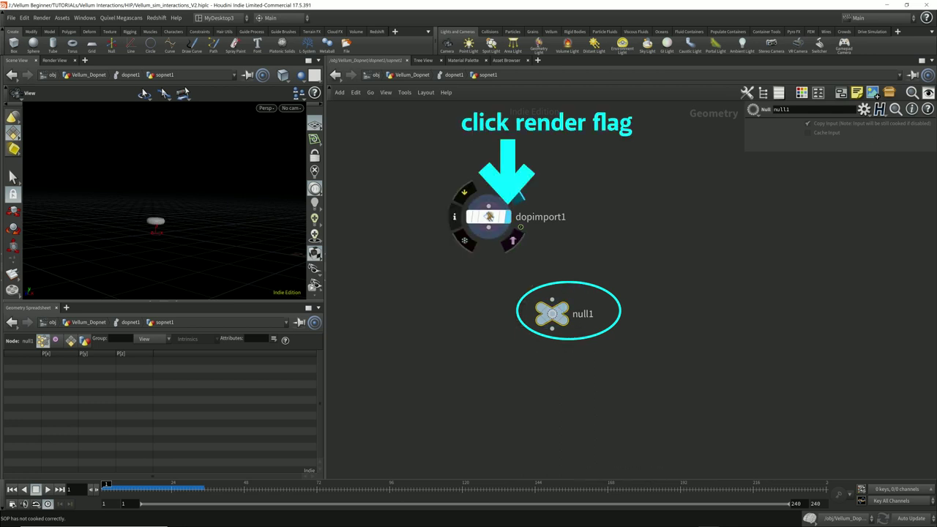
pyautogui.click(574, 290)
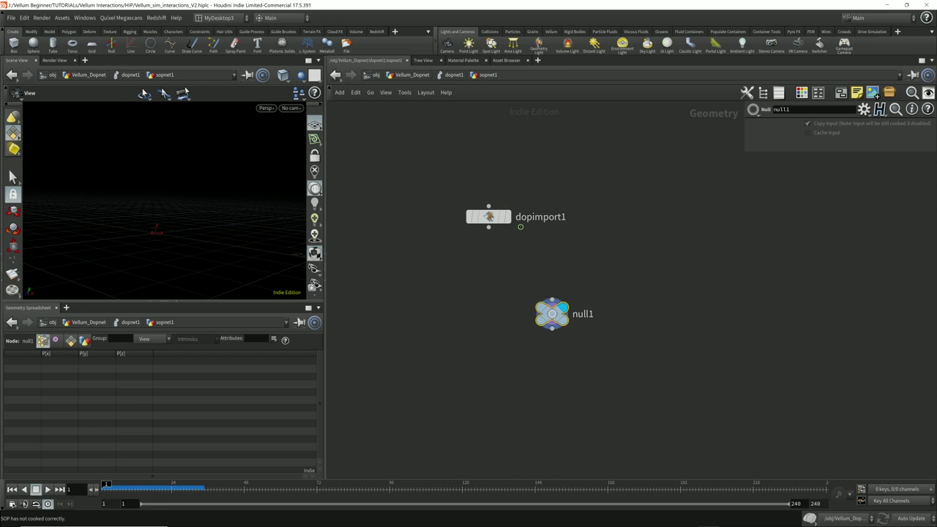
pyautogui.click(511, 192)
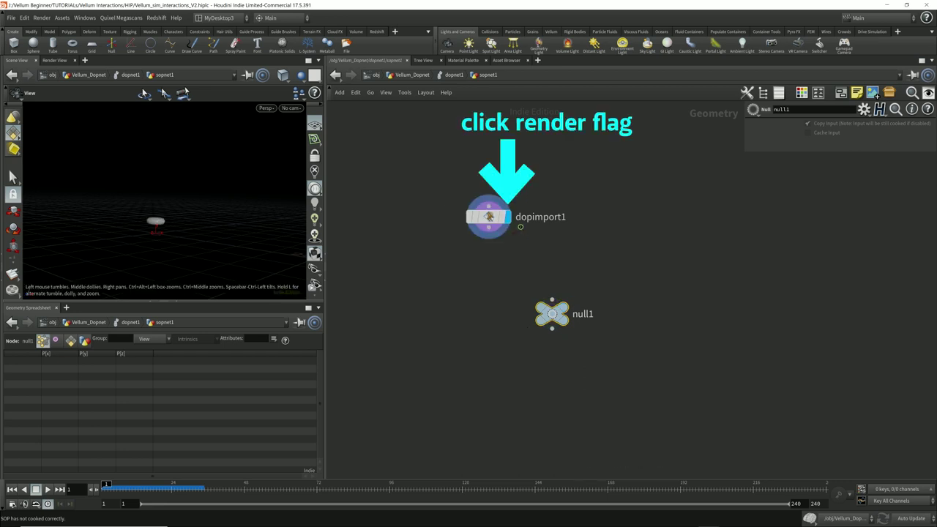
pyautogui.press('Delete')
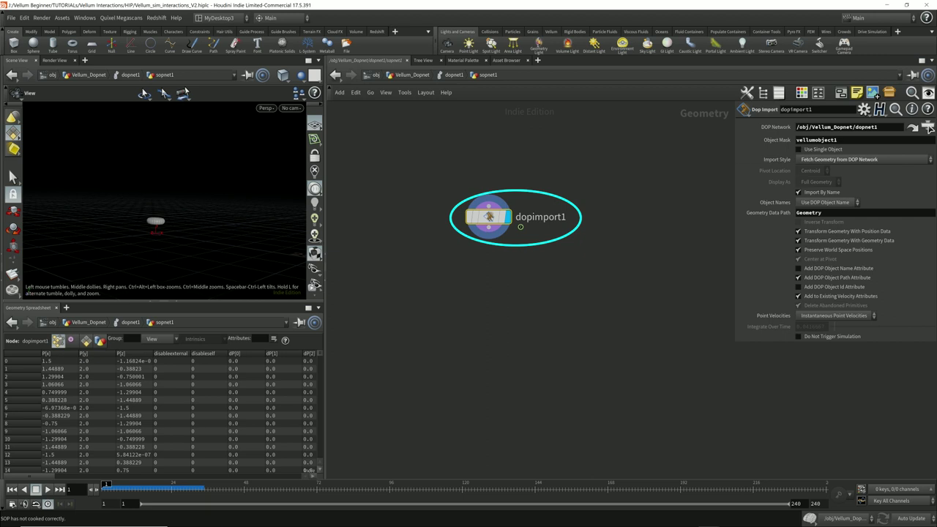
# Step: Append a Null node to the output of dopimport1
pyautogui.moveTo(165, 201); pyautogui.dragTo(167, 227)
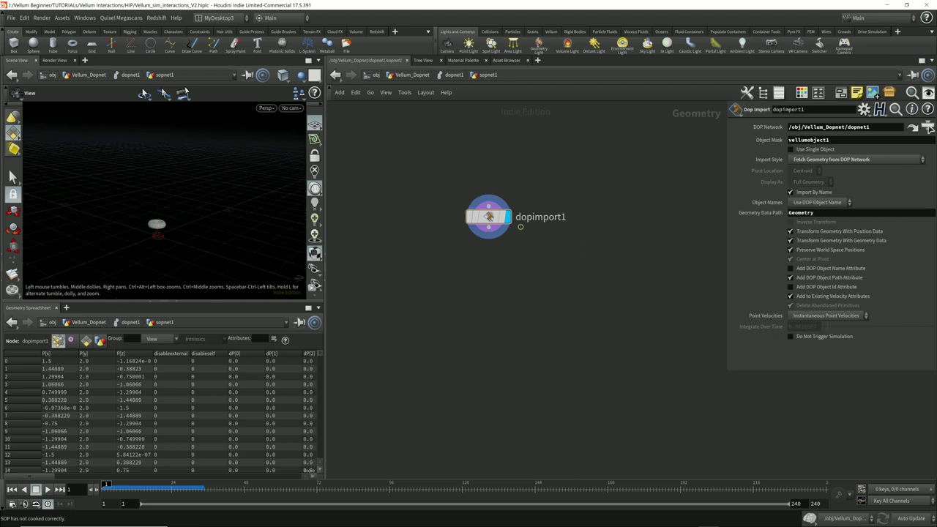
pyautogui.moveTo(166, 227); pyautogui.dragTo(176, 215, button='right')
pyautogui.scroll(4, 176, 215)
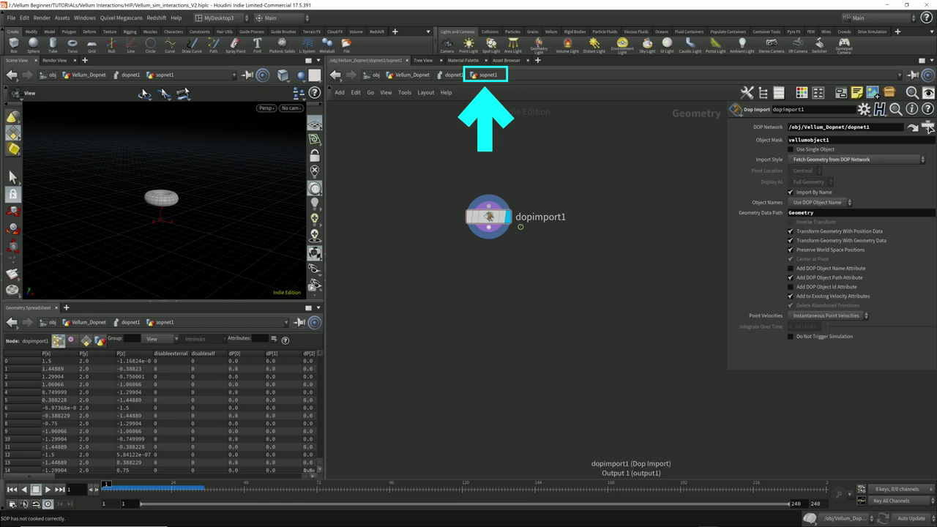
pyautogui.click(489, 228)
pyautogui.press('Tab')
pyautogui.write('null')
pyautogui.press('Return')
pyautogui.click(432, 303)
# Step: Rename the connected Null OUT_Vellum_Geo, make it the displayed node and lay out the network
pyautogui.click(468, 303)
pyautogui.write('OUT_Vellum_Geo')
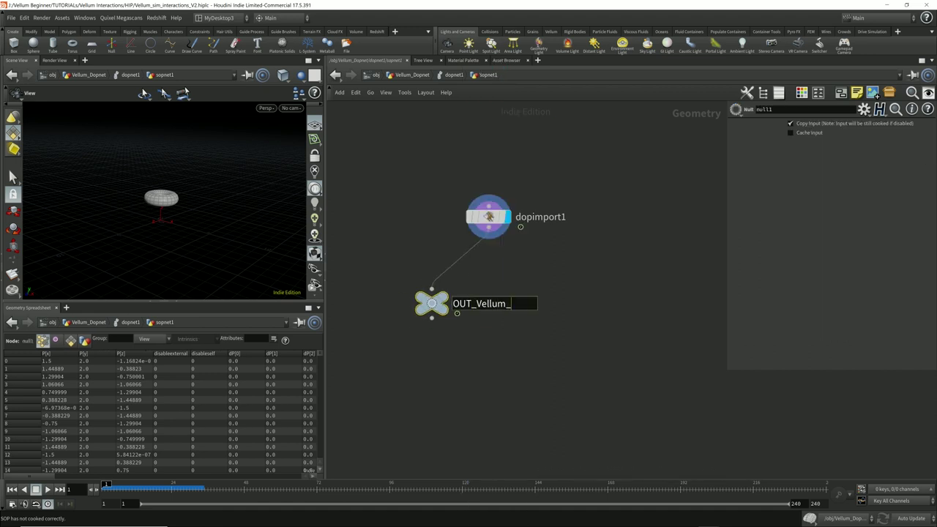
pyautogui.press('Return')
pyautogui.press('l')
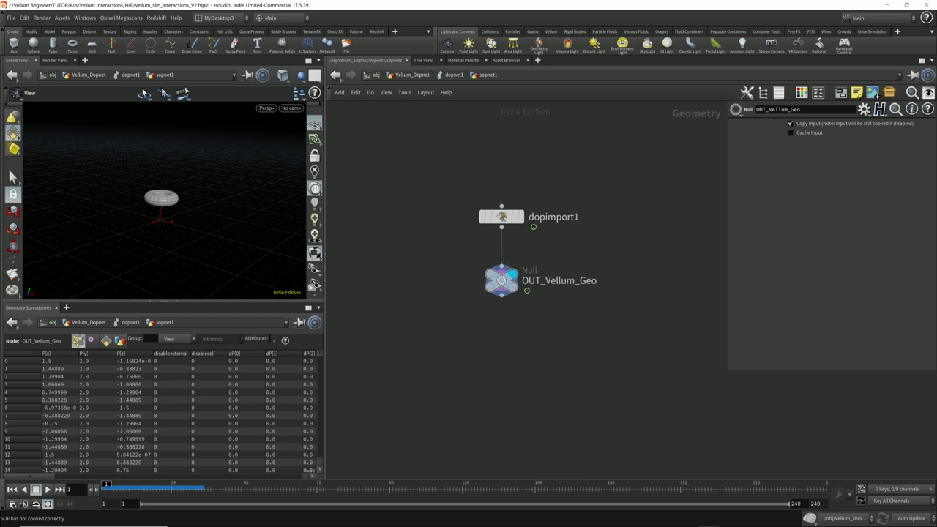
# Step: Return to dopnet1 and rename the SOP network vellum_to_static_obj
pyautogui.press('u')
pyautogui.scroll(3, 384, 317)
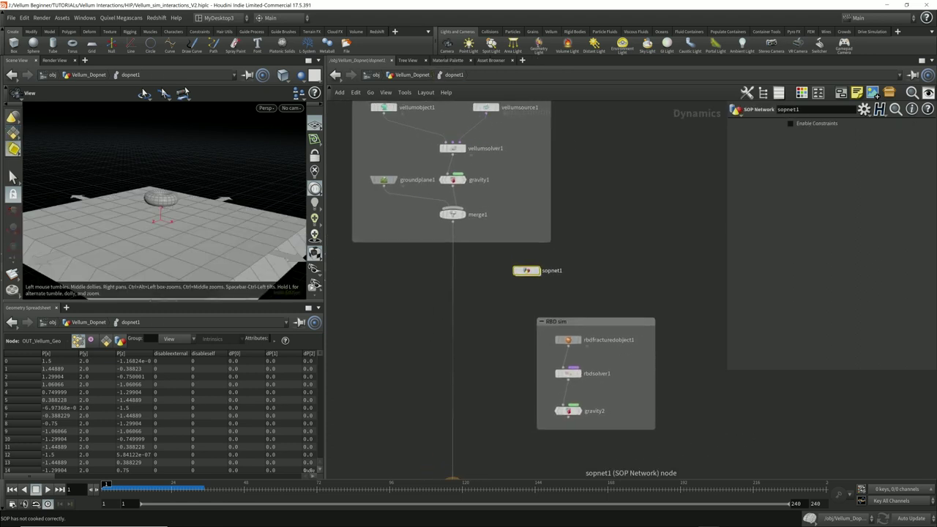
pyautogui.scroll(-1, 528, 271)
pyautogui.click(553, 271)
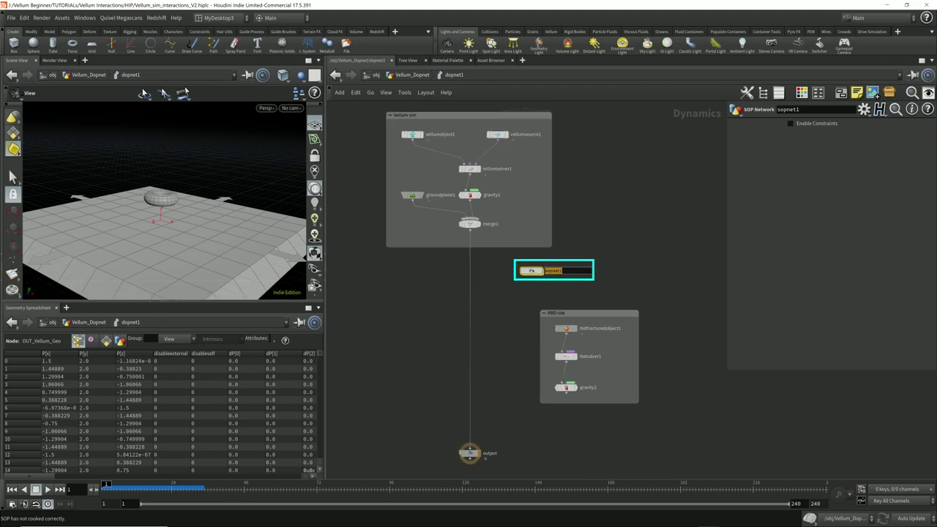
pyautogui.write('vellum_to_static_obj')
pyautogui.press('Return')
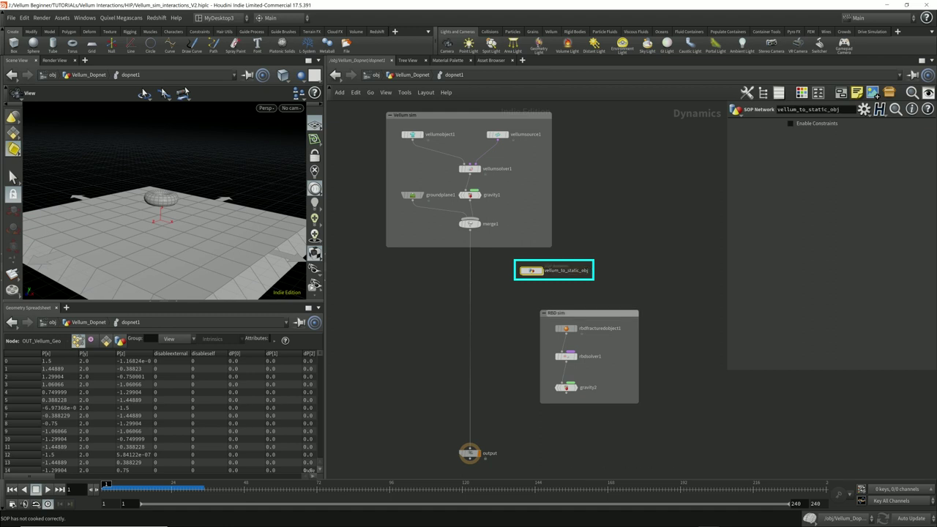
# Step: Shift the RBD sim box to the right and place the vellum_to_static_obj node beside it, level with rbdfracturedobject1
pyautogui.moveTo(589, 313); pyautogui.dragTo(612, 312)
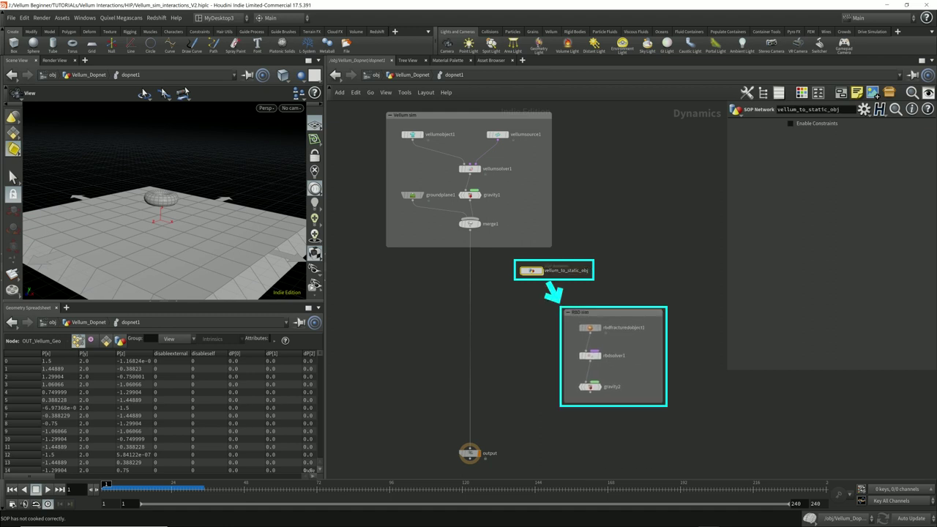
pyautogui.moveTo(531, 270); pyautogui.dragTo(498, 327)
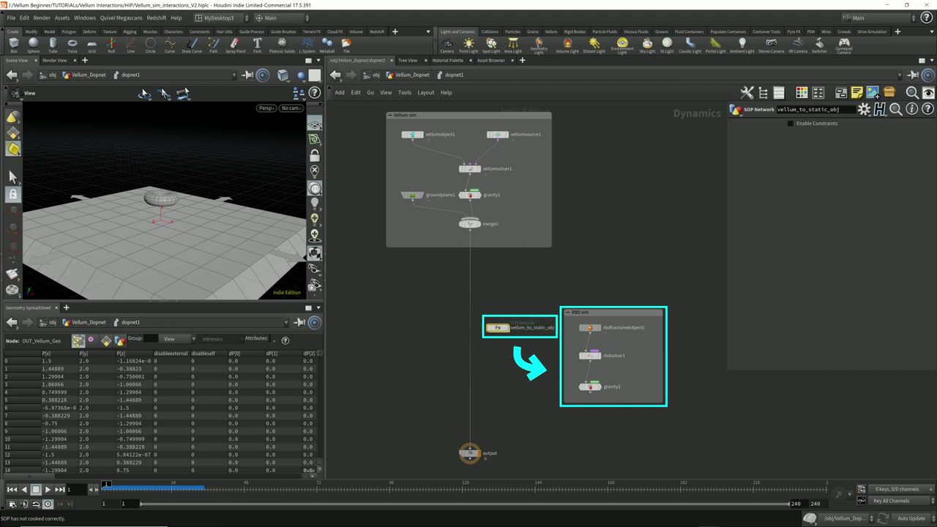
pyautogui.moveTo(613, 313); pyautogui.dragTo(631, 314)
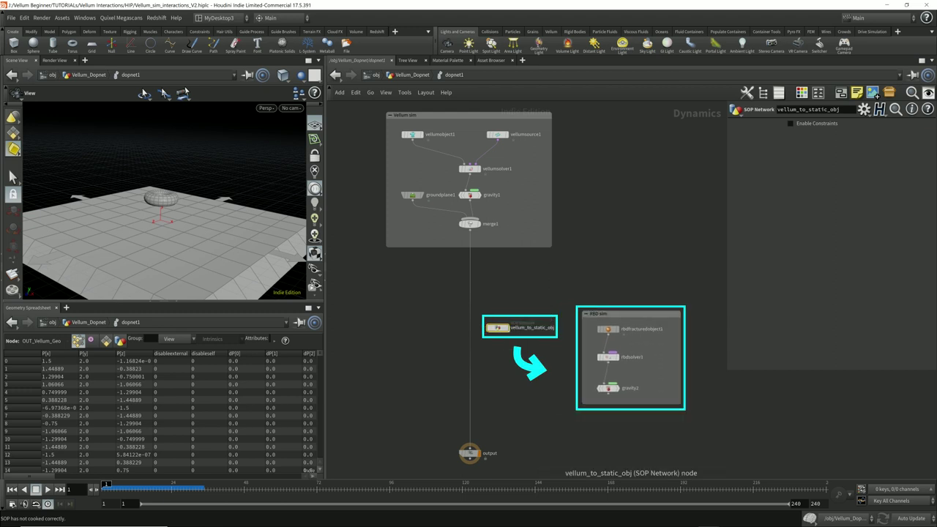
pyautogui.moveTo(498, 328); pyautogui.dragTo(505, 329)
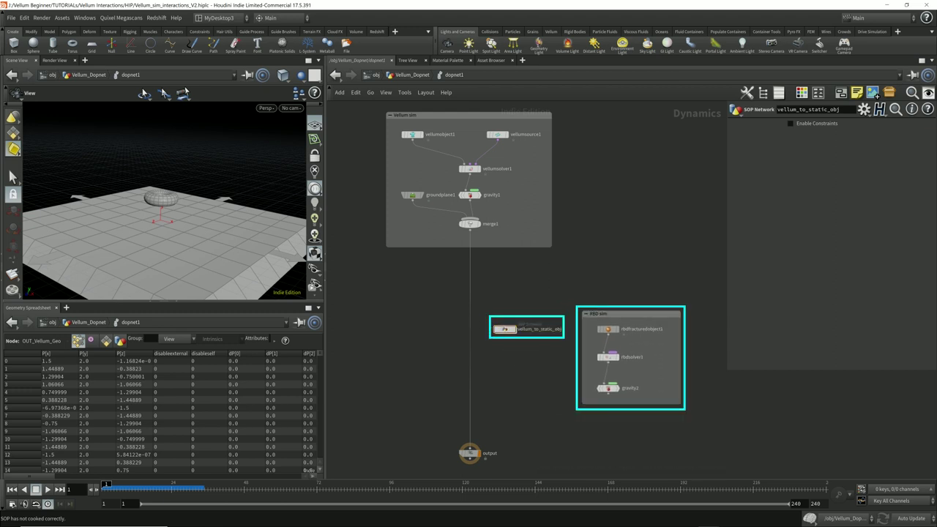
# Step: Add a Static Object node and place it directly below vellum_to_static_obj
pyautogui.press('Tab')
pyautogui.write('stat')
pyautogui.press('Return')
pyautogui.click(547, 266)
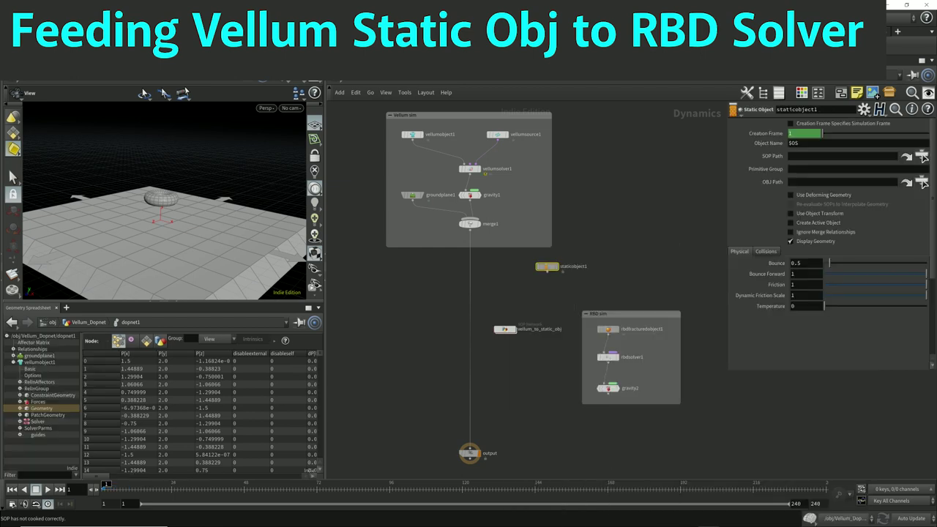
pyautogui.moveTo(547, 267); pyautogui.dragTo(504, 365)
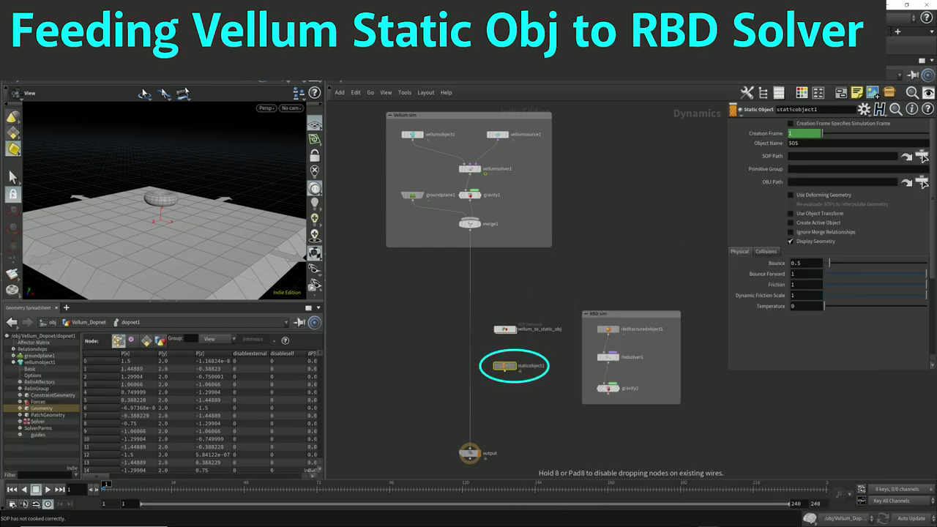
# Step: Add a Merge node in the empty space below staticobject1 and the RBD sim box
pyautogui.click(563, 421)
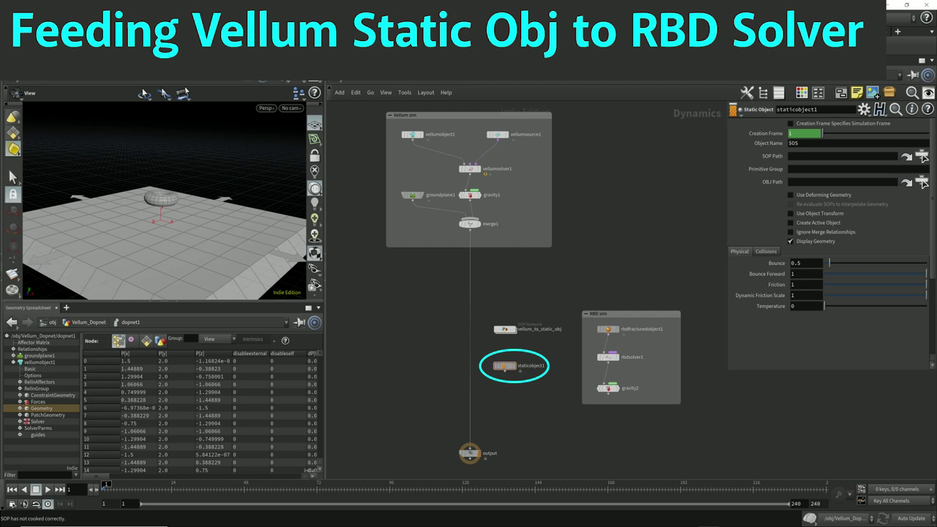
pyautogui.press('Tab')
pyautogui.write('mer')
pyautogui.press('Return')
pyautogui.click(550, 426)
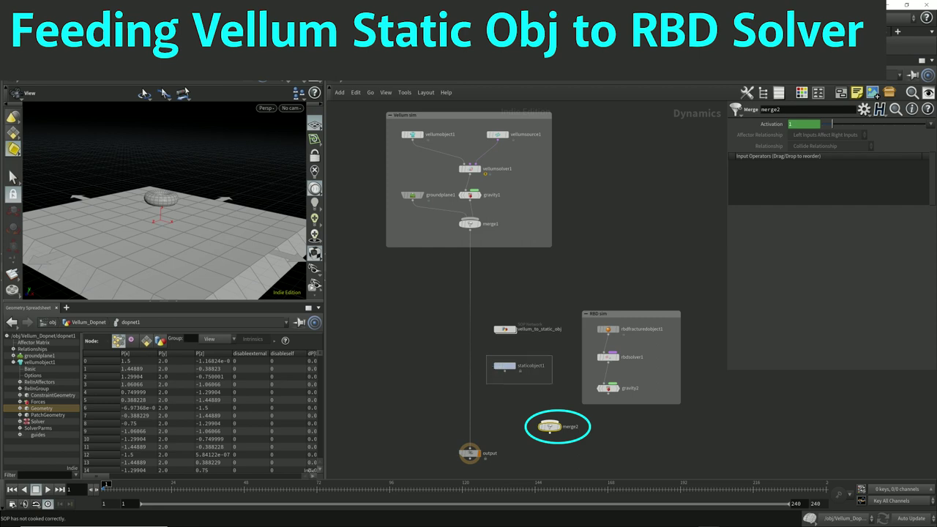
# Step: Wire staticobject1 and then gravity2 into merge2
pyautogui.click(504, 366)
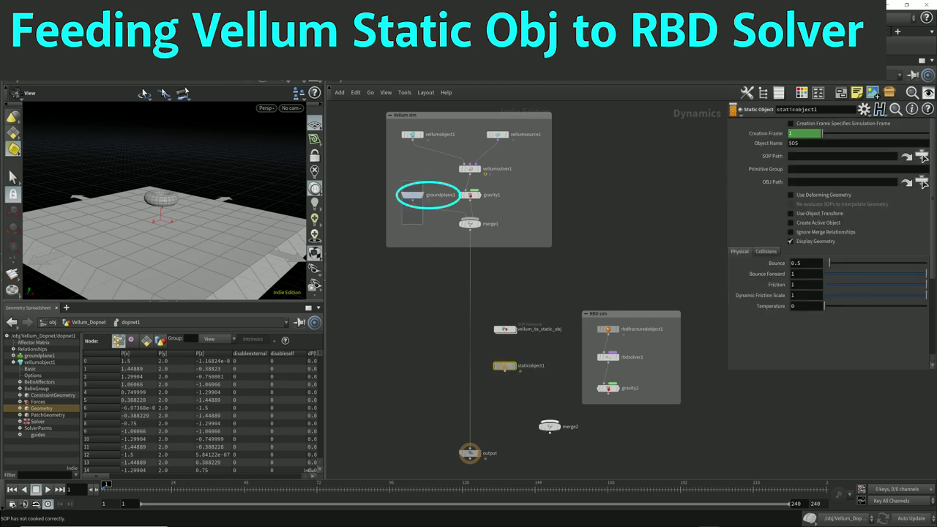
pyautogui.click(412, 195)
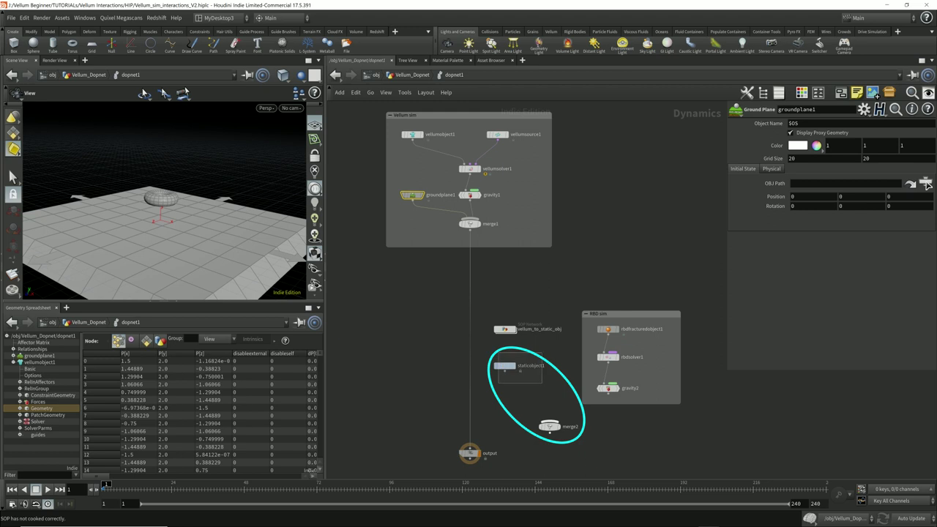
pyautogui.click(505, 366)
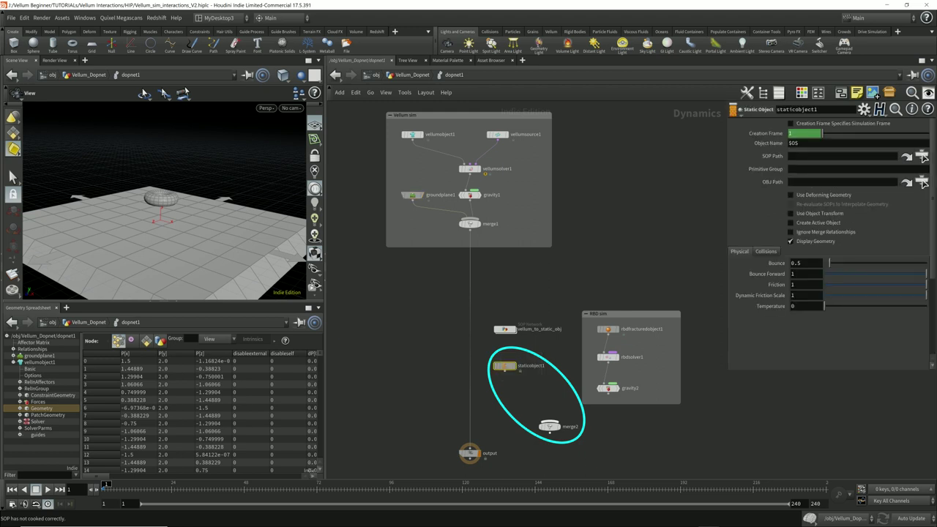
pyautogui.moveTo(505, 372); pyautogui.dragTo(550, 421)
pyautogui.moveTo(607, 393); pyautogui.dragTo(550, 422)
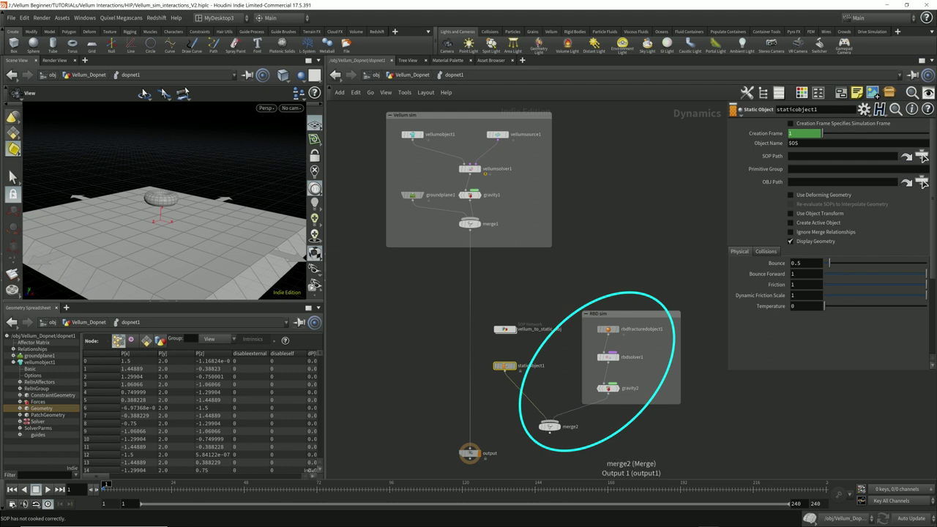
# Step: Move the RBD sim box, vellum_to_static_obj, staticobject1 and merge2 up together to free space above the output node
pyautogui.moveTo(551, 437); pyautogui.dragTo(543, 430, button='middle')
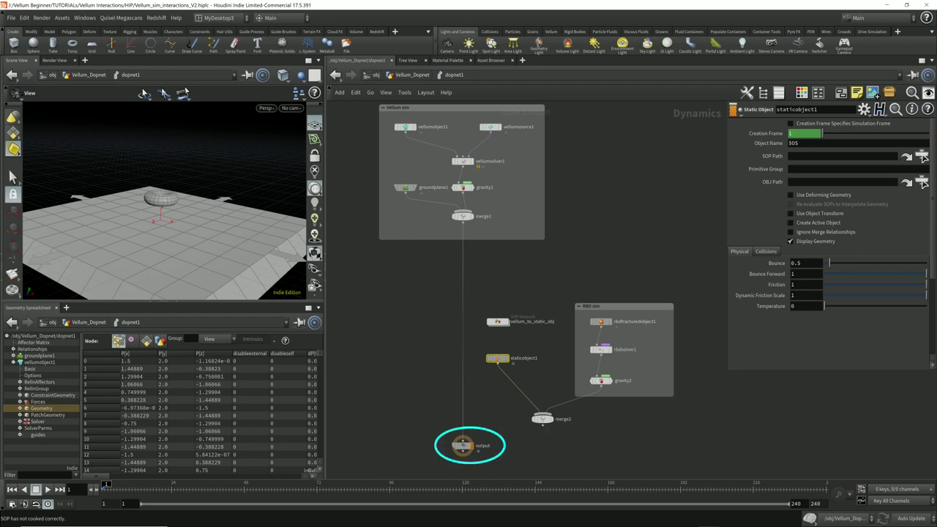
pyautogui.moveTo(495, 281); pyautogui.dragTo(691, 434)
pyautogui.moveTo(498, 322); pyautogui.dragTo(497, 273)
pyautogui.click(532, 291)
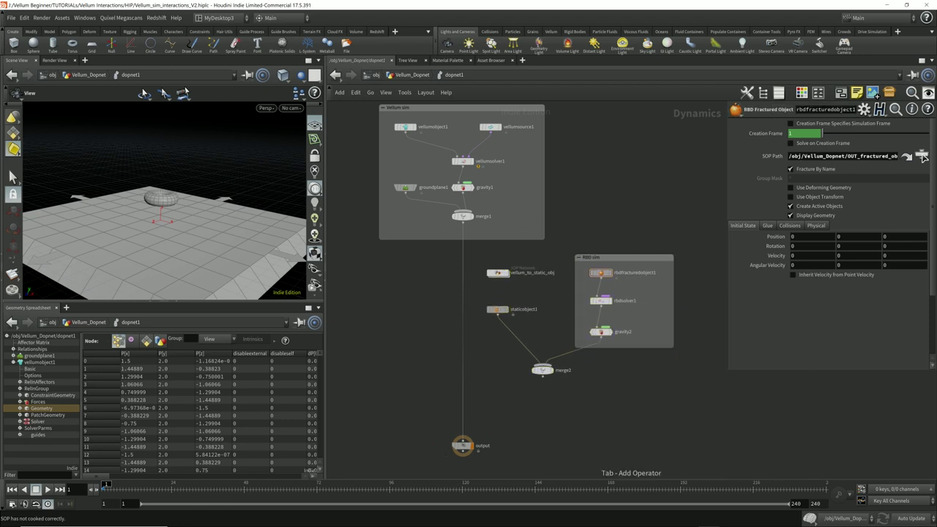
# Step: Insert a Merge node on the wire between merge1 and output, and connect merge2 to it as second input
pyautogui.press('Tab')
pyautogui.write('merge')
pyautogui.press('Return')
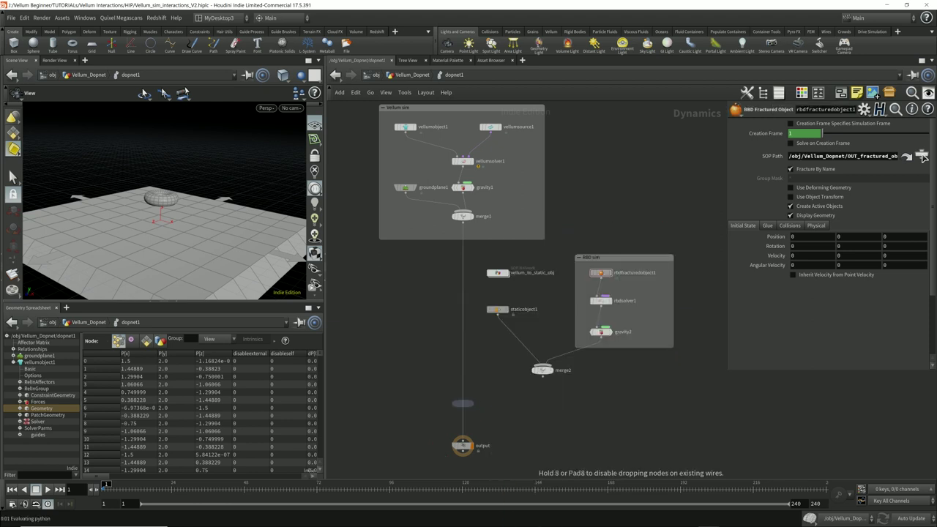
pyautogui.click(474, 404)
pyautogui.moveTo(474, 403); pyautogui.dragTo(463, 409)
pyautogui.moveTo(541, 375); pyautogui.dragTo(463, 404)
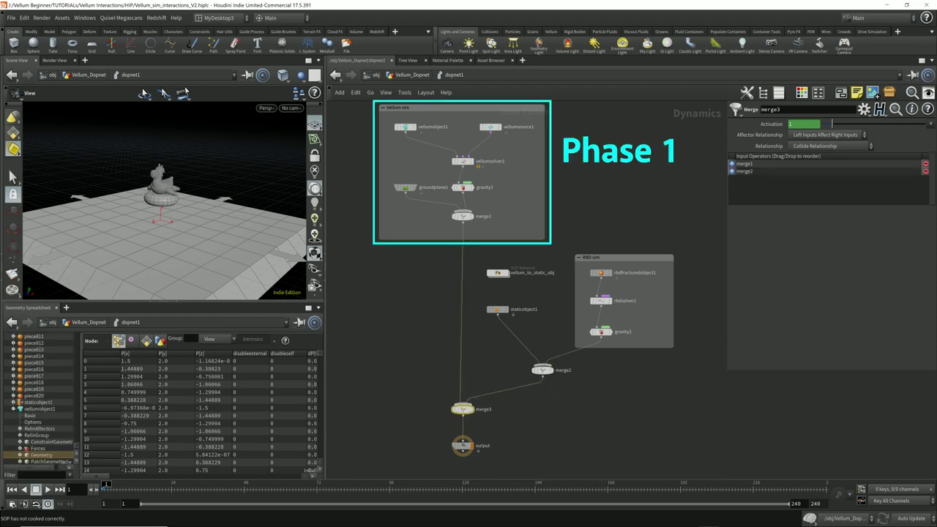
# Step: Move vellum_to_static_obj and staticobject1 closer together, leaving staticobject1 selected
pyautogui.moveTo(463, 108); pyautogui.dragTo(464, 131)
pyautogui.moveTo(465, 132); pyautogui.dragTo(458, 112, button='middle')
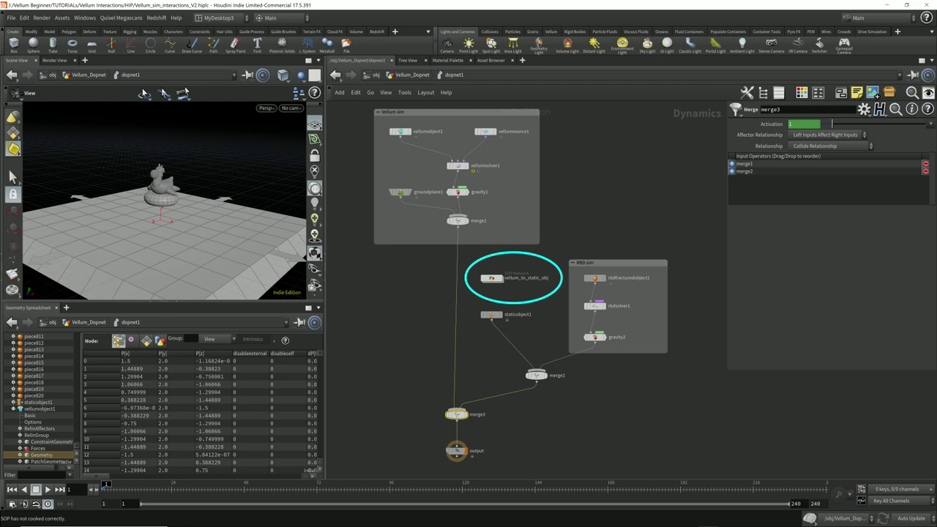
pyautogui.click(492, 278)
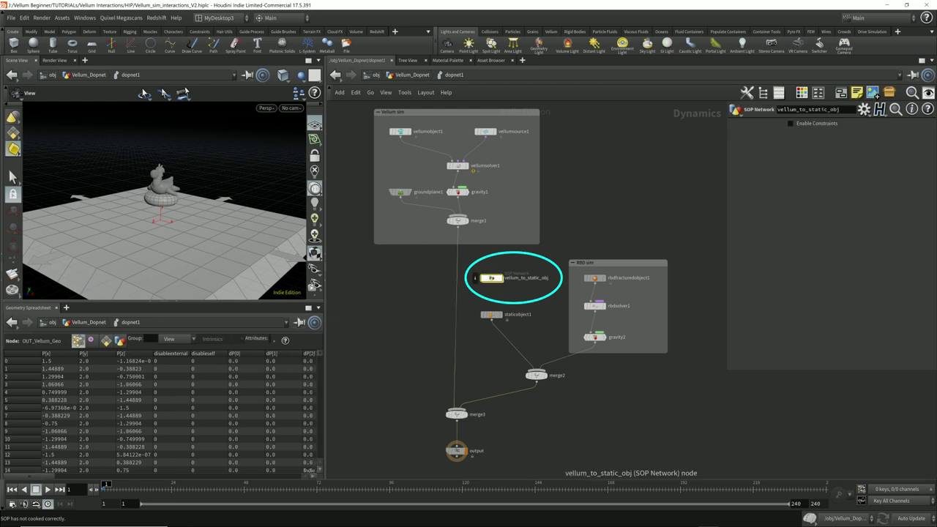
pyautogui.moveTo(492, 279); pyautogui.dragTo(492, 282)
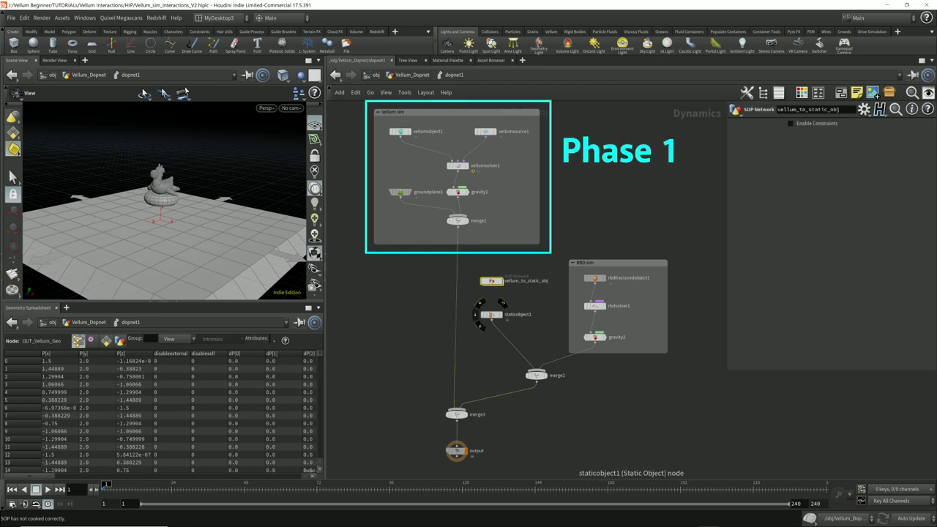
pyautogui.moveTo(491, 314); pyautogui.dragTo(491, 306)
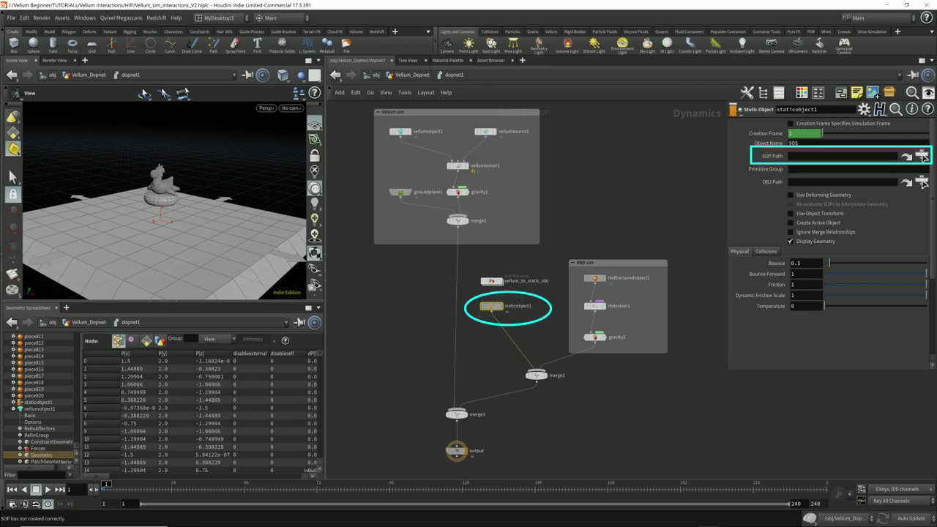
# Step: Set the SOP Path of staticobject1 to OUT_Vellum_Geo inside dopnet1's vellum_to_static_obj network
pyautogui.click(921, 156)
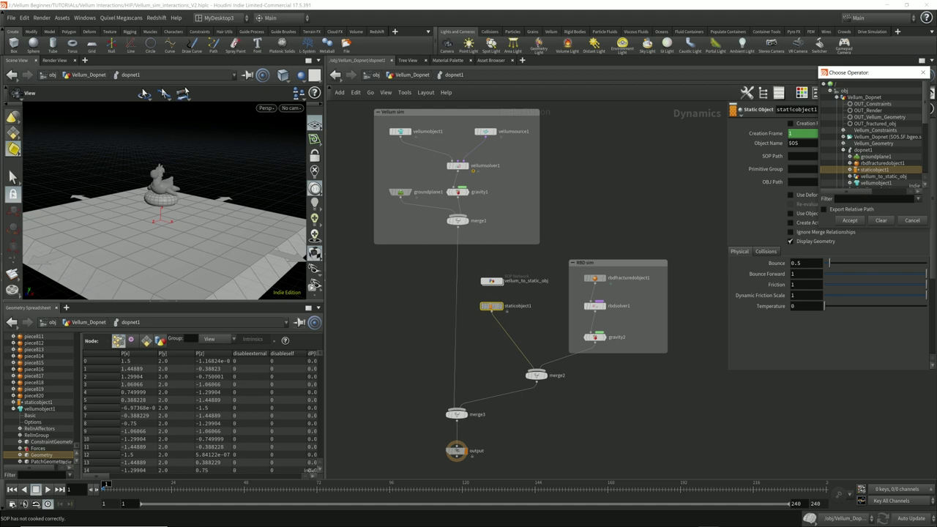
pyautogui.click(843, 150)
pyautogui.scroll(-1, 871, 135)
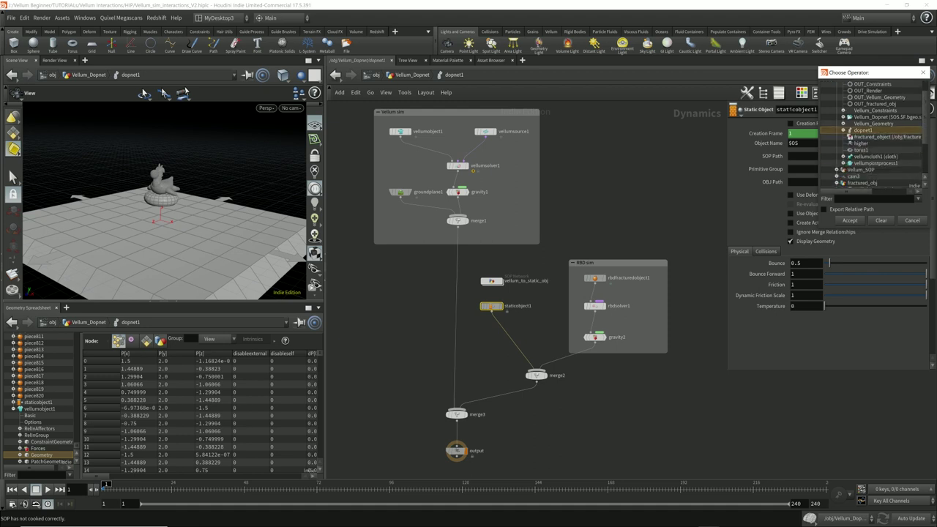
pyautogui.moveTo(875, 228); pyautogui.dragTo(874, 273)
pyautogui.scroll(1, 871, 158)
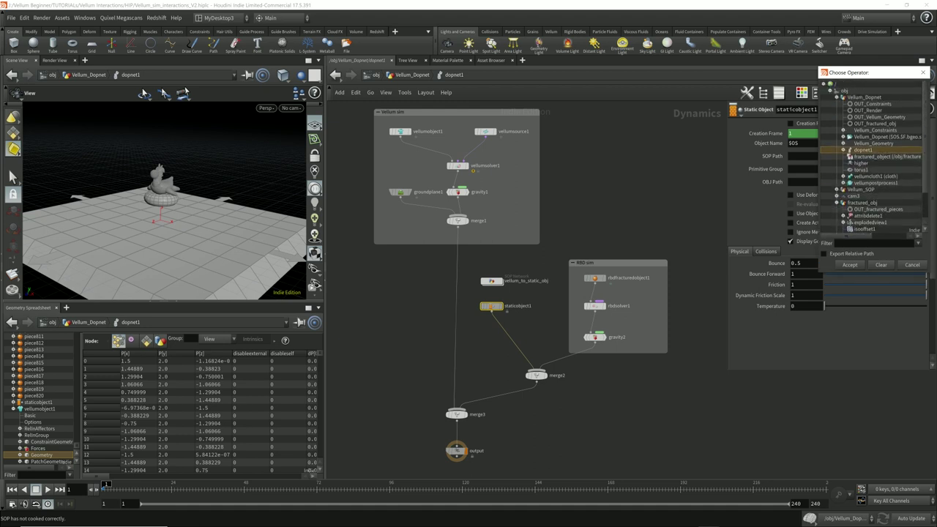
pyautogui.click(864, 98)
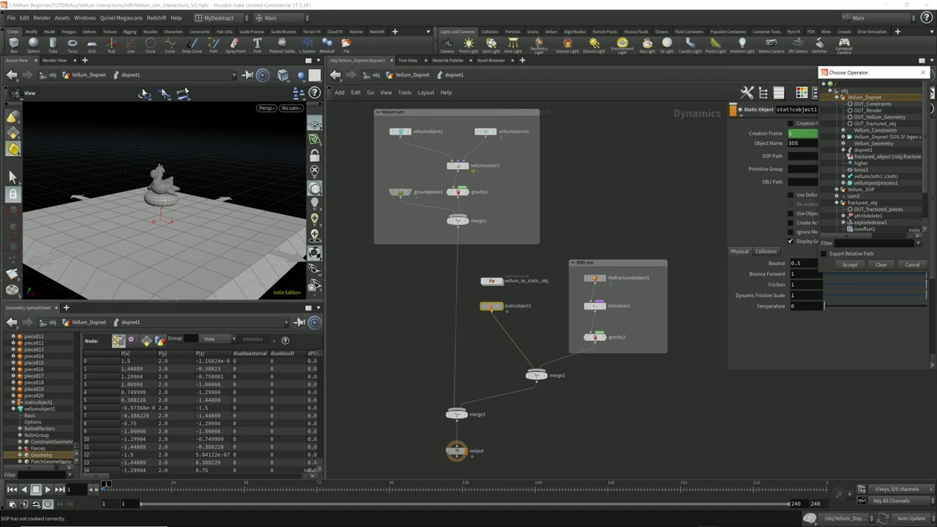
pyautogui.click(843, 150)
pyautogui.click(864, 150)
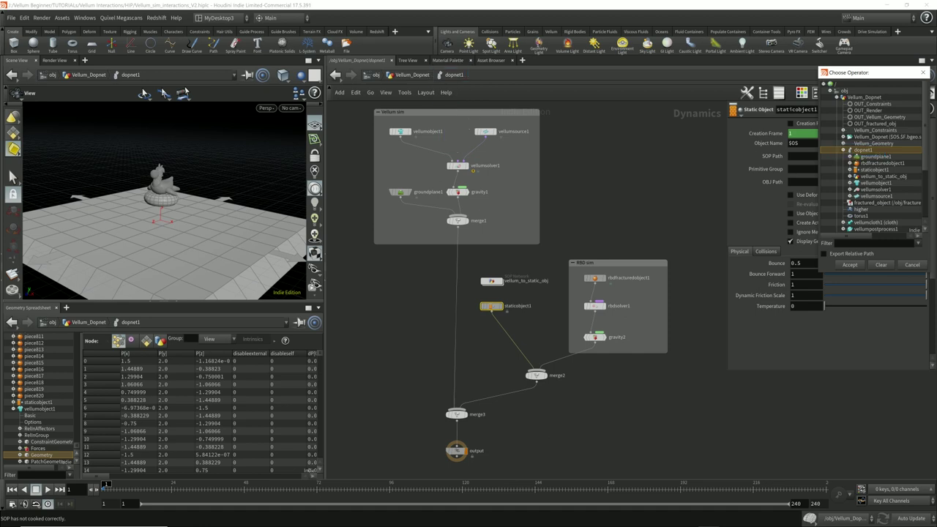
pyautogui.click(883, 176)
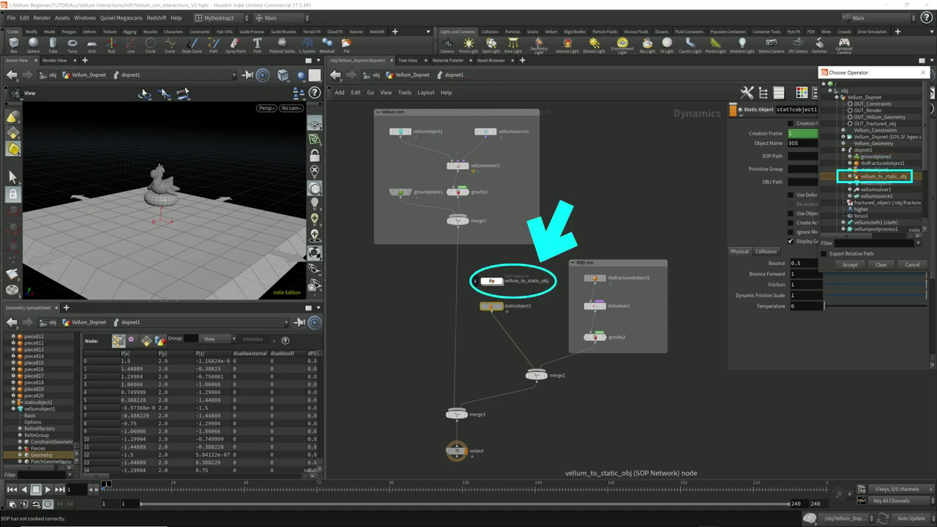
pyautogui.click(850, 177)
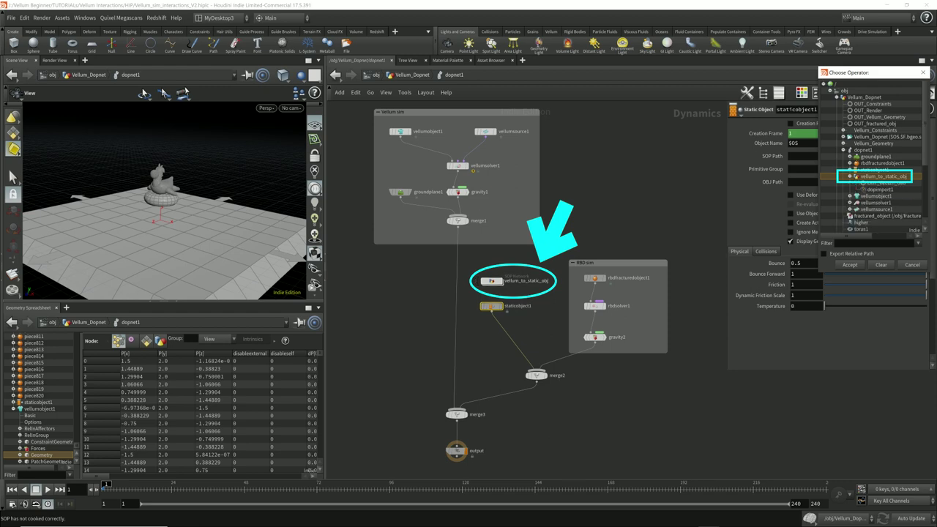
pyautogui.click(886, 183)
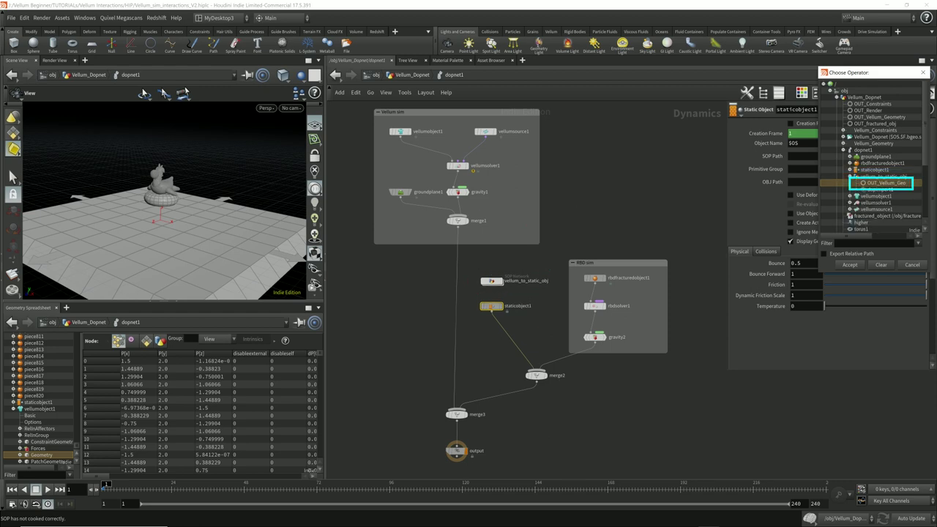
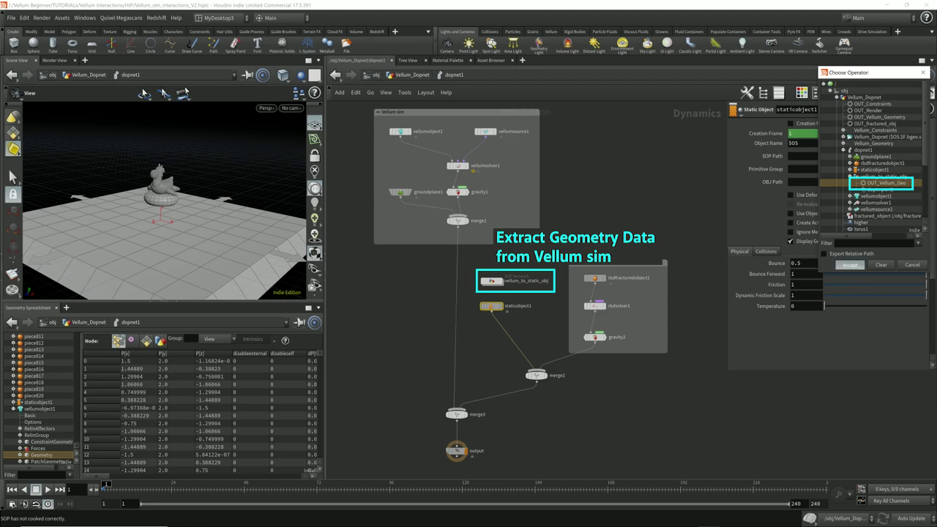
pyautogui.click(849, 264)
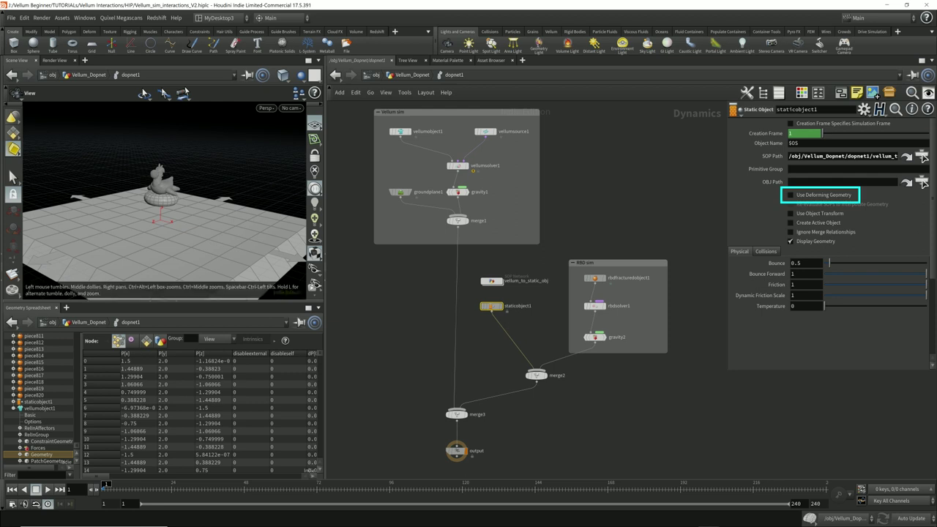
# Step: Enable Use Deforming Geometry on staticobject1
pyautogui.scroll(5, 162, 202)
pyautogui.moveTo(166, 220); pyautogui.dragTo(170, 171, button='right')
pyautogui.scroll(-5, 164, 194)
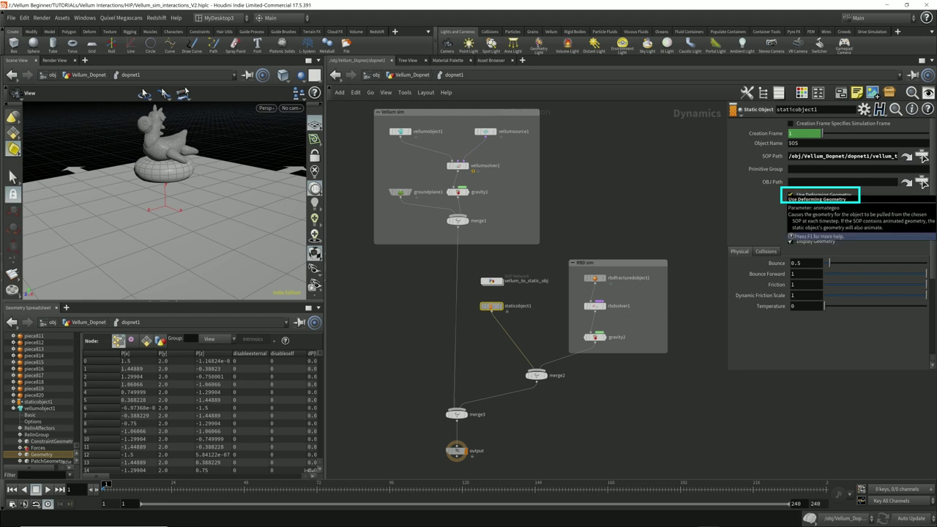
pyautogui.click(790, 195)
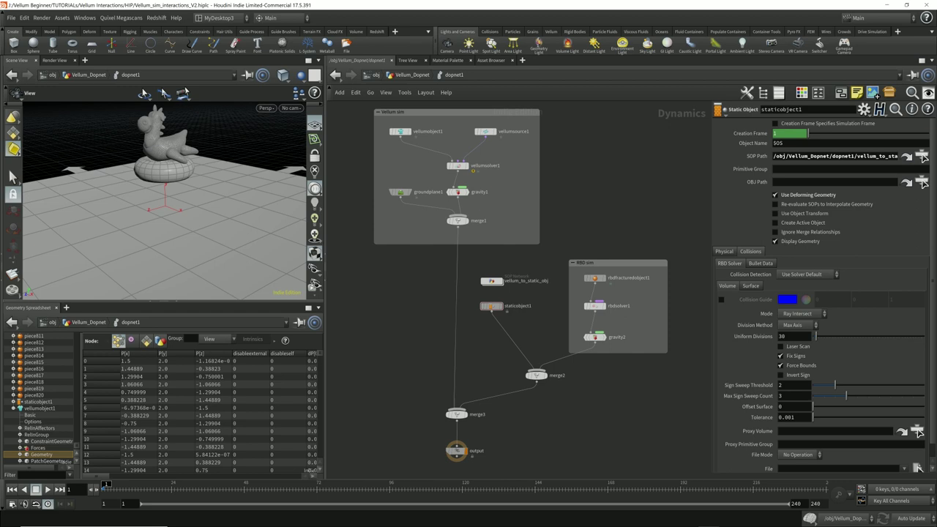
# Step: Play the combined simulation in a maximized viewport with the torus and fractured object in view
pyautogui.hotkey('shift', 'o')
pyautogui.press('Up')
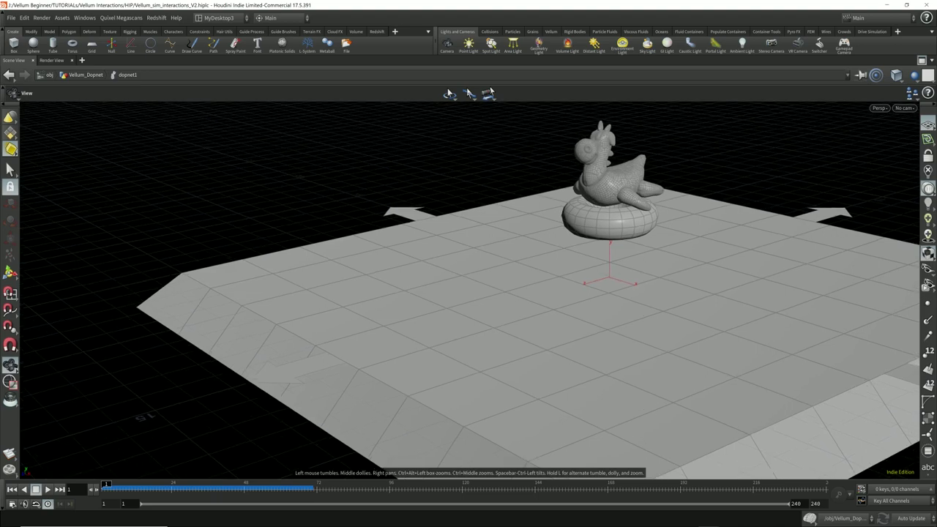
pyautogui.moveTo(609, 272); pyautogui.dragTo(449, 276, button='right')
pyautogui.moveTo(449, 276); pyautogui.dragTo(466, 276)
pyautogui.moveTo(448, 276); pyautogui.dragTo(435, 297, button='right')
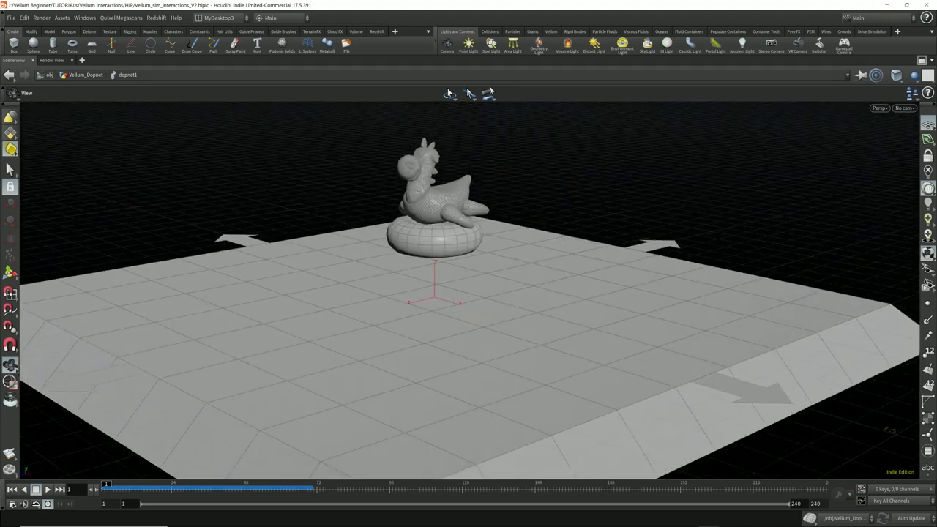
pyautogui.press('Up')
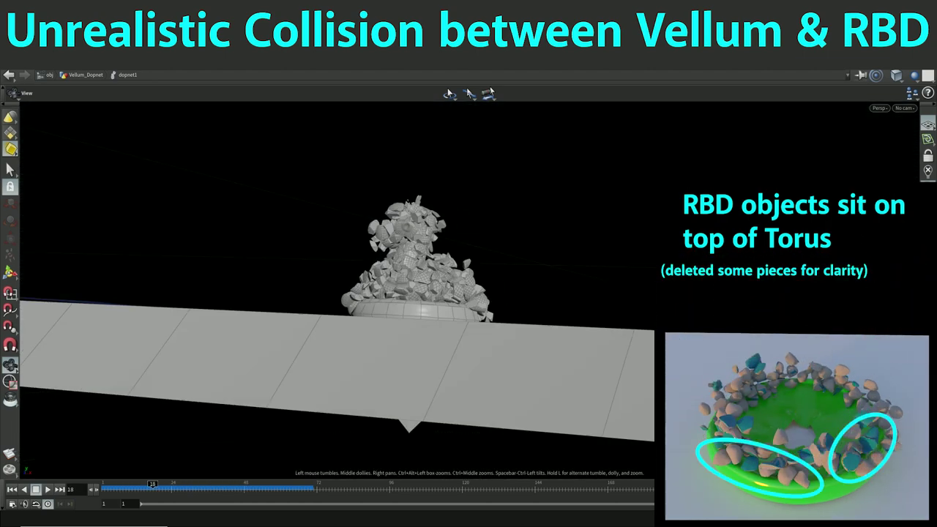
# Step: Examine from several angles how the fractured RBD pieces collide with the Vellum torus
pyautogui.moveTo(399, 246); pyautogui.dragTo(290, 324)
pyautogui.scroll(5, 396, 265)
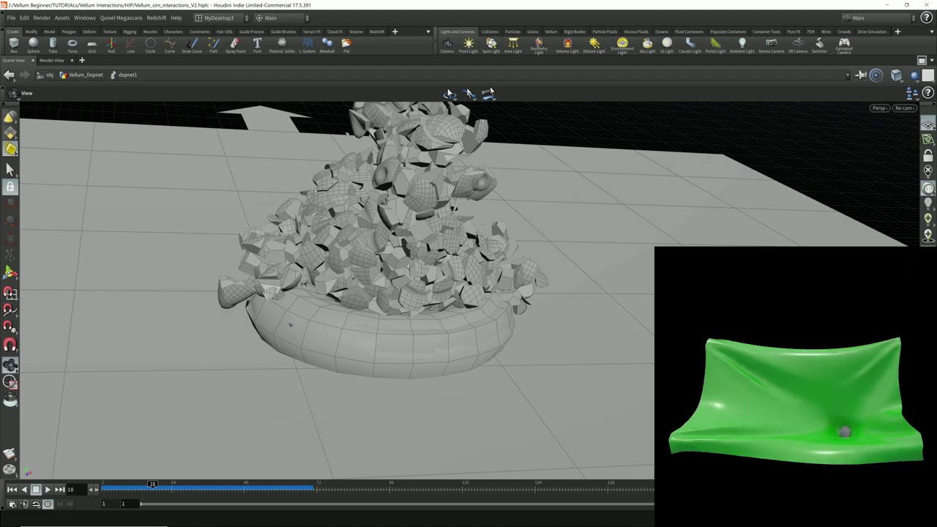
pyautogui.moveTo(290, 324)
pyautogui.mouseDown()
pyautogui.moveTo(296, 330)
pyautogui.moveTo(301, 316)
pyautogui.moveTo(318, 325)
pyautogui.moveTo(268, 325)
pyautogui.moveTo(302, 314)
pyautogui.moveTo(281, 306)
pyautogui.moveTo(270, 336)
pyautogui.moveTo(287, 326)
pyautogui.mouseUp()
pyautogui.moveTo(287, 326); pyautogui.dragTo(448, 326, button='middle')
pyautogui.moveTo(448, 327); pyautogui.dragTo(515, 333)
pyautogui.keyDown('alt'); pyautogui.moveTo(413, 231); pyautogui.dragTo(410, 228); pyautogui.keyUp('alt')
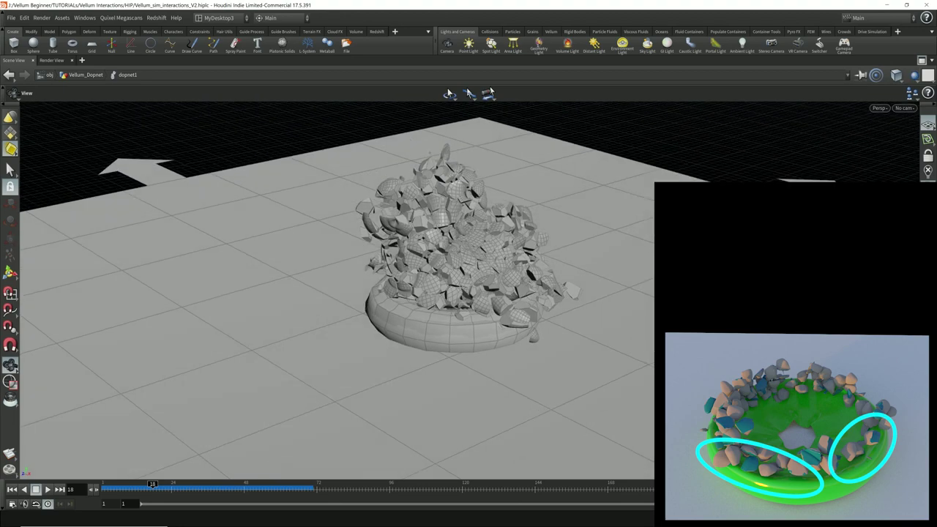
# Step: Restore the split pane layout and select the output node in dopnet1
pyautogui.click(921, 60)
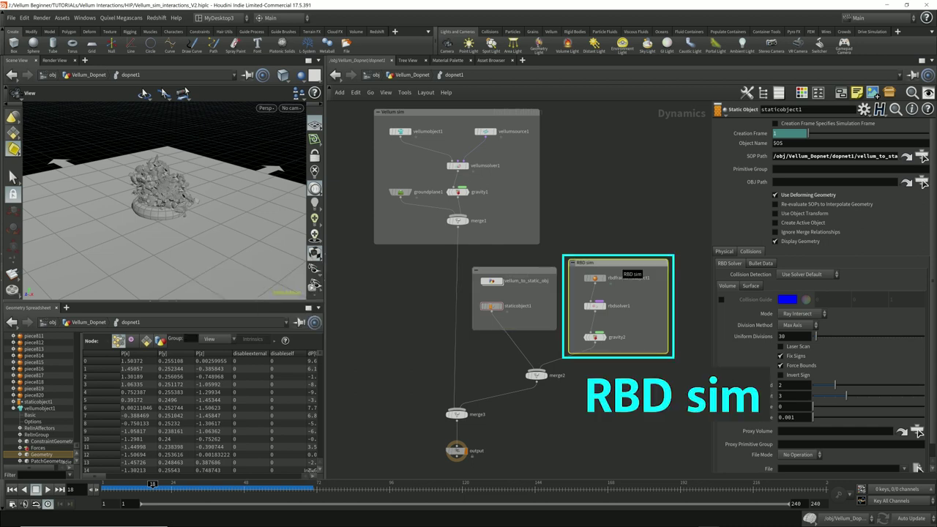
pyautogui.click(456, 450)
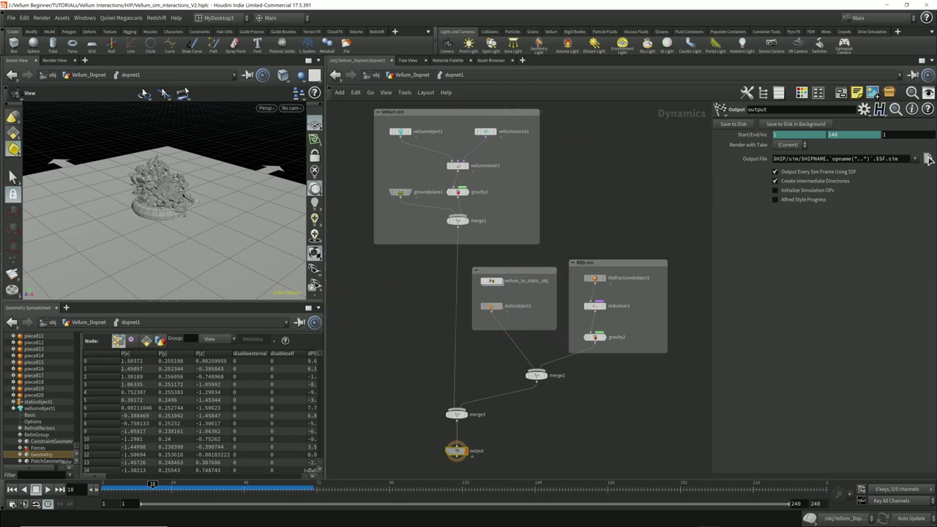
# Step: Return to the Vellum_Dopnet geometry network and add a Dop Import Fields node beside Vellum_Constraints
pyautogui.press('u')
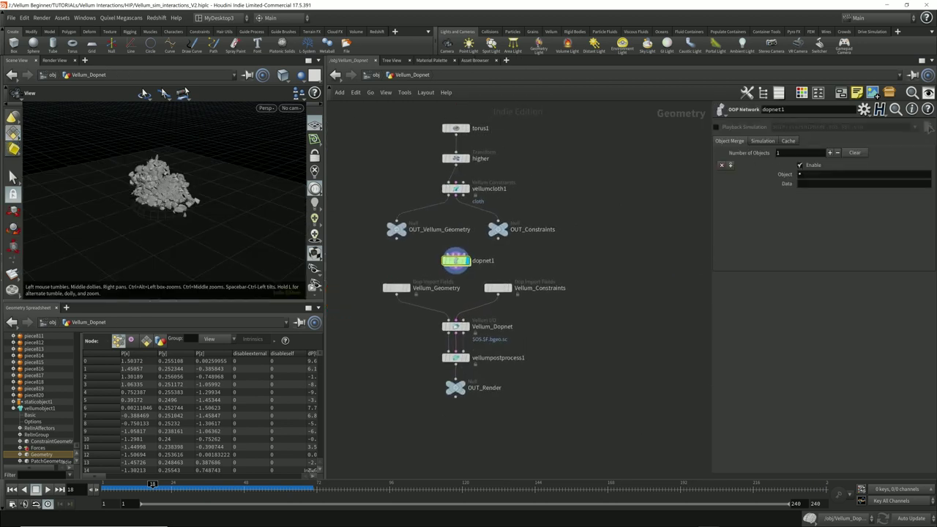
pyautogui.press('Tab')
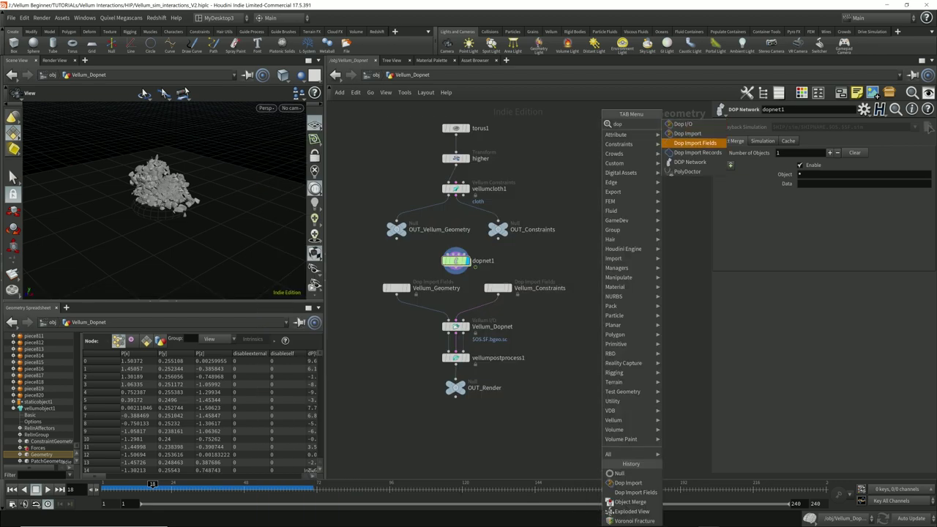
pyautogui.click(636, 492)
pyautogui.click(602, 288)
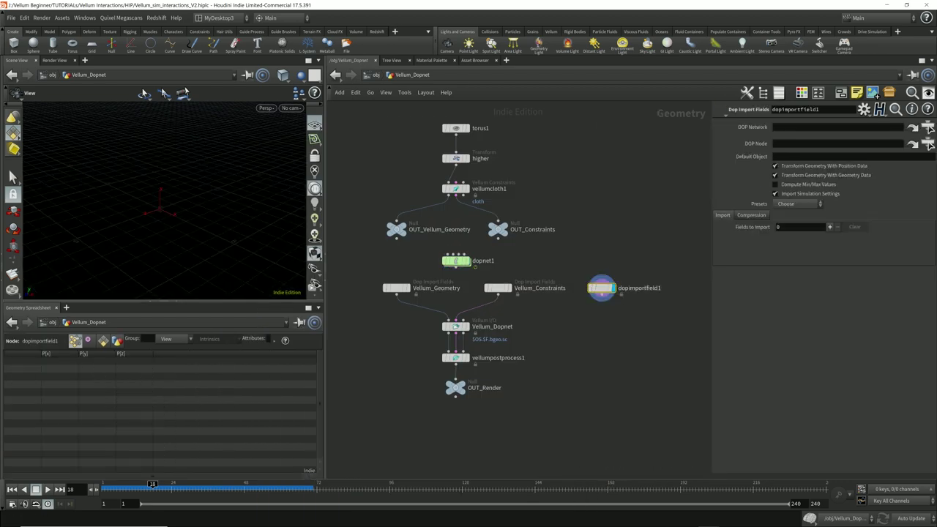
# Step: Add a Vellum Solver node below the Dop Import Fields node and wire that import into the solver's Collision Geometry input
pyautogui.press('Tab')
pyautogui.write('vellum as')
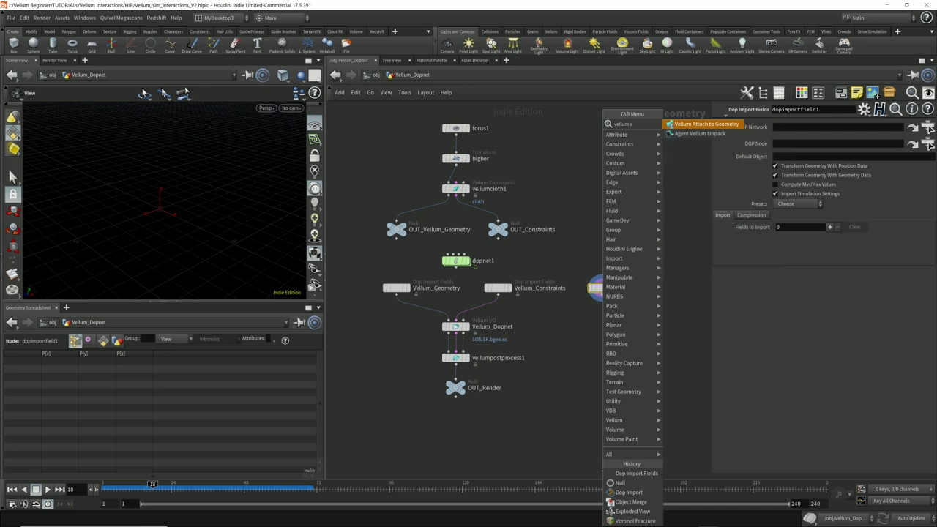
pyautogui.press('BackSpace')
pyautogui.press('BackSpace')
pyautogui.write('sol')
pyautogui.press('Return')
pyautogui.click(603, 384)
pyautogui.moveTo(584, 330); pyautogui.dragTo(602, 295)
# Step: Rename the Dop Import Fields node rbd_geo and set its DOP Network to ../dopnet1
pyautogui.click(602, 288)
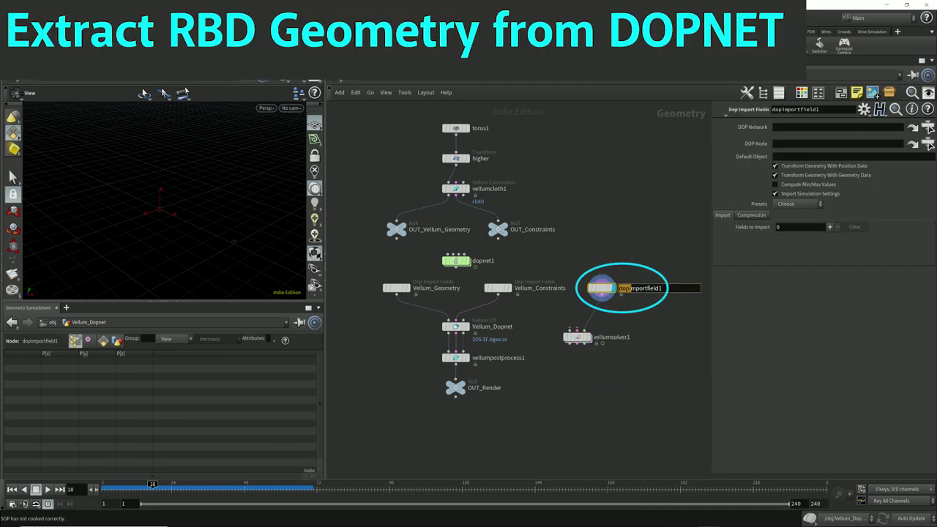
pyautogui.write('rbd_geo')
pyautogui.press('Return')
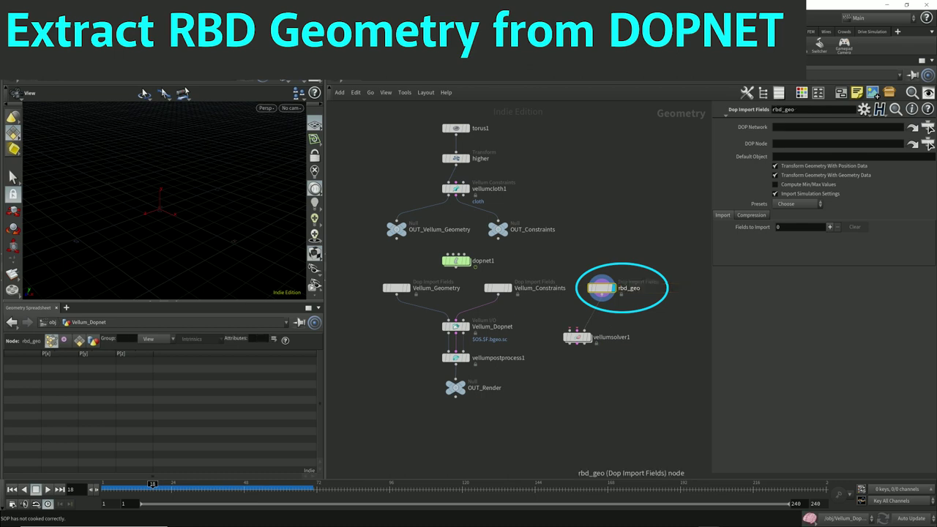
pyautogui.moveTo(602, 287)
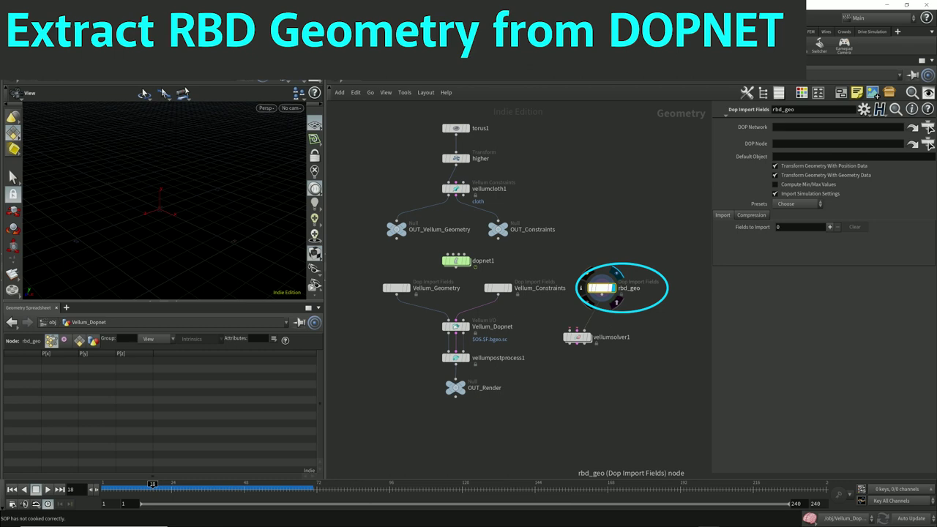
pyautogui.moveTo(601, 288); pyautogui.dragTo(617, 288)
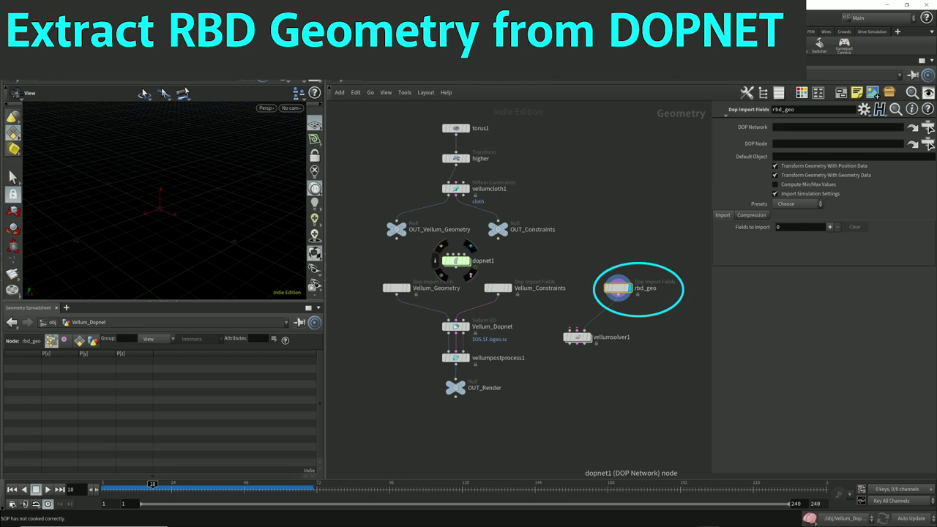
pyautogui.moveTo(456, 261); pyautogui.dragTo(832, 127)
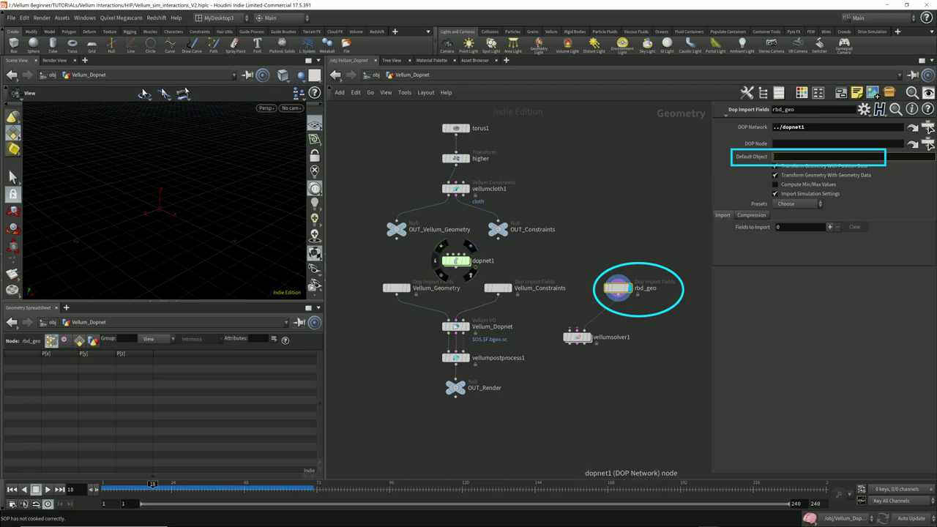
# Step: Check the object names inside dopnet1 and set rbd_geo's Default Object to piece*
pyautogui.click(456, 261)
pyautogui.scroll(20, 43, 430)
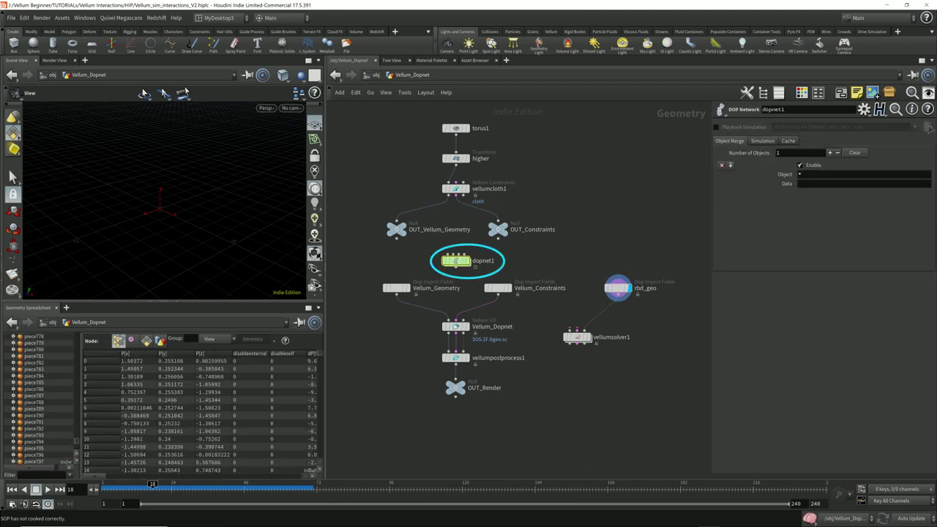
pyautogui.moveTo(76, 432); pyautogui.dragTo(76, 338)
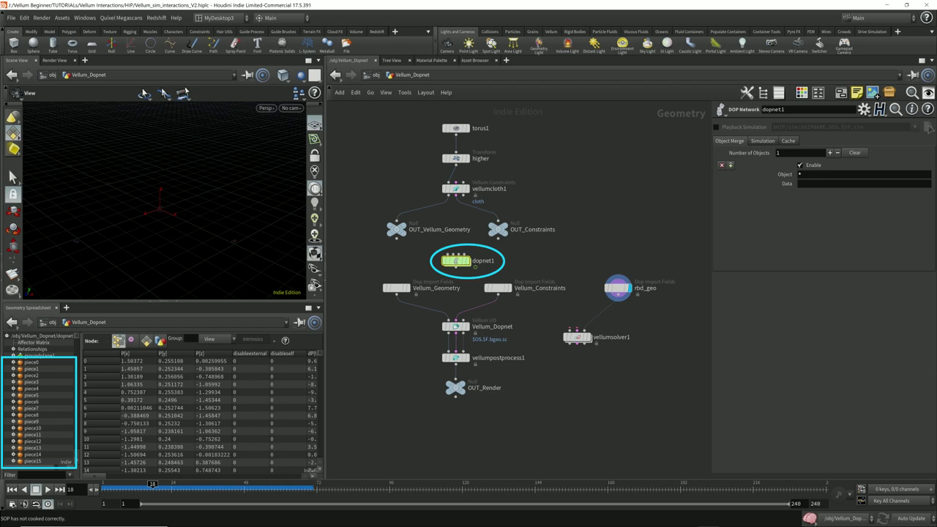
pyautogui.click(617, 288)
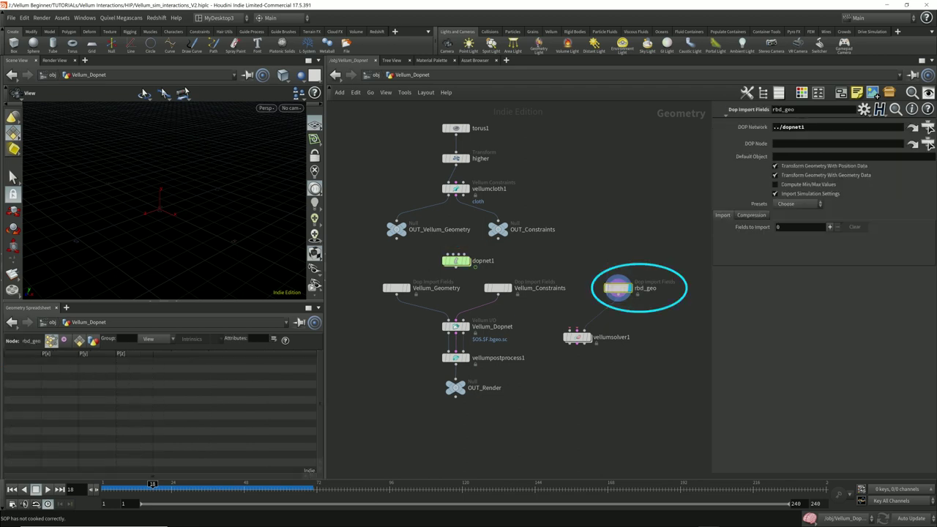
pyautogui.click(812, 157)
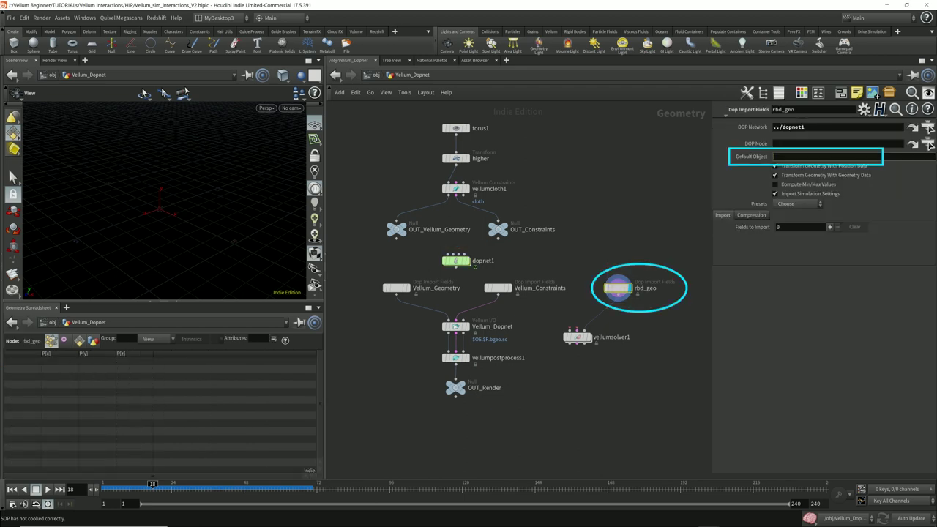
pyautogui.write('piece*')
pyautogui.press('Return')
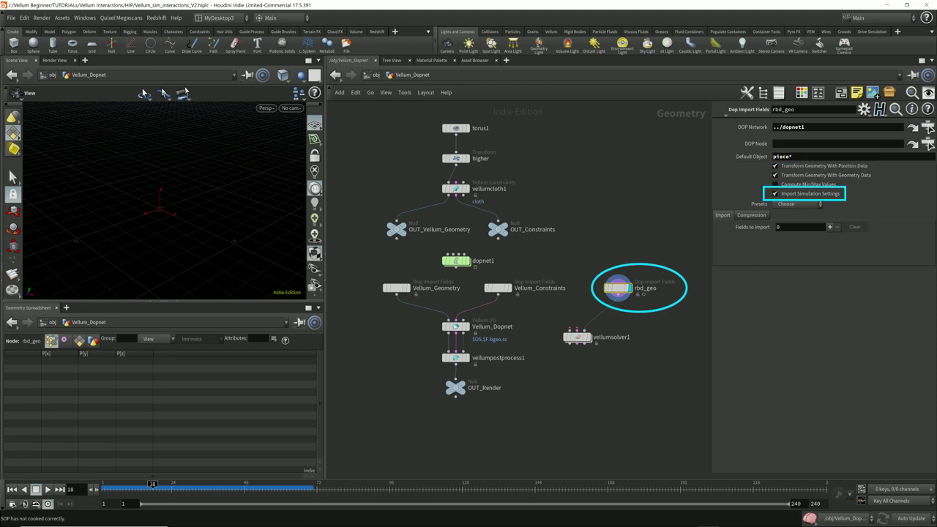
# Step: Disable Import Simulation Settings on rbd_geo and add one entry to its Fields to Import
pyautogui.click(775, 194)
pyautogui.click(798, 204)
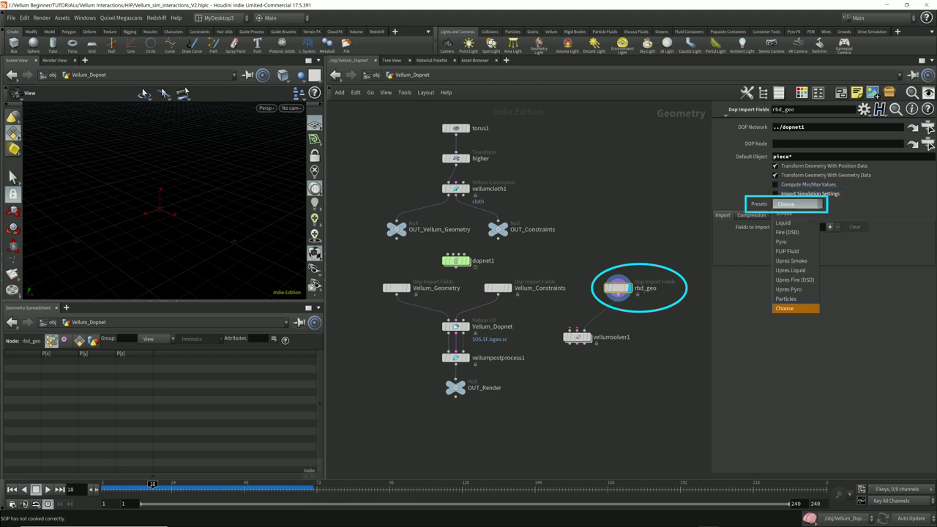
pyautogui.press('Escape')
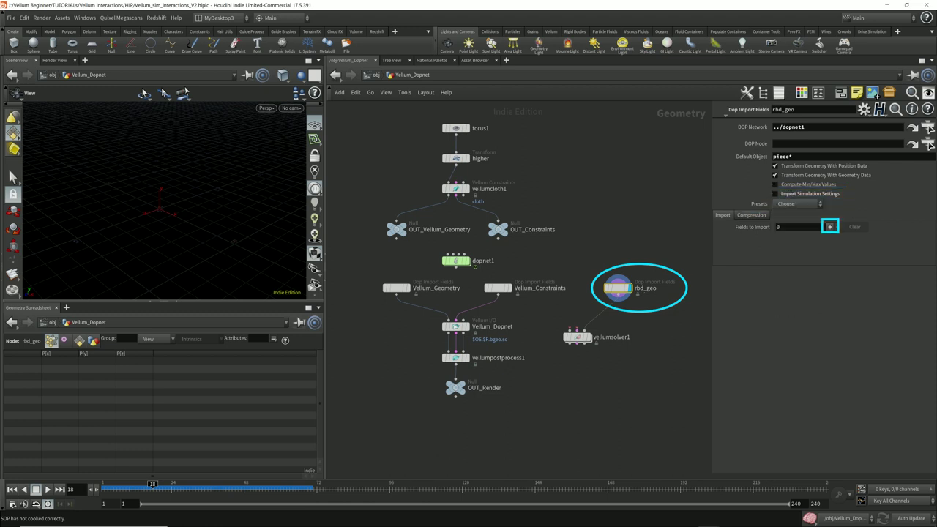
pyautogui.click(830, 226)
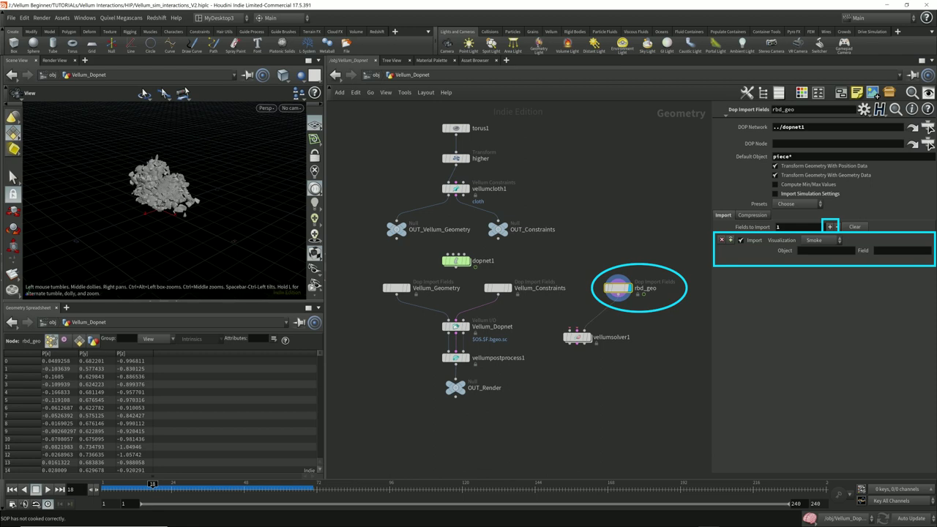
pyautogui.moveTo(165, 197)
pyautogui.keyDown('alt'); pyautogui.mouseDown()
pyautogui.moveTo(187, 182)
pyautogui.moveTo(164, 197)
pyautogui.mouseUp(); pyautogui.keyUp('alt')
pyautogui.scroll(5, 164, 197)
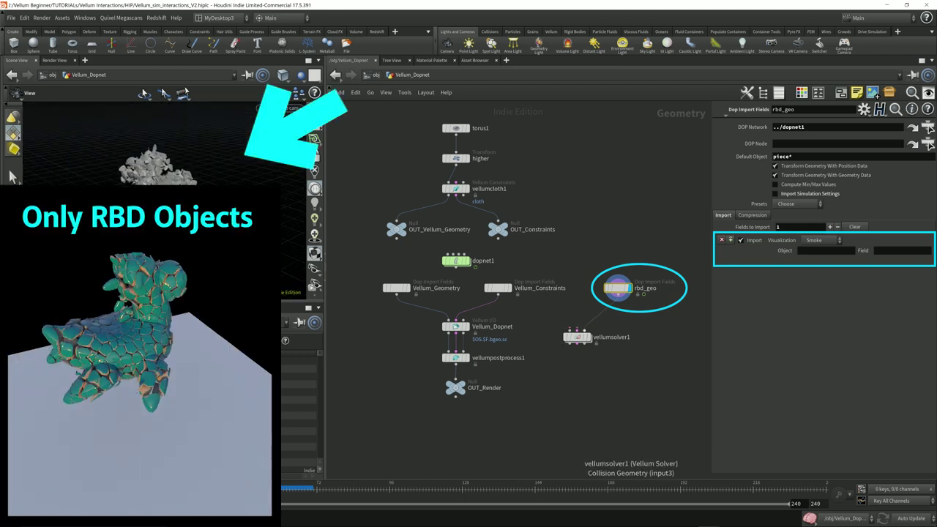
# Step: Align vellumsolver1 with Vellum_Dopnet and wire OUT_Vellum_Geometry and OUT_Constraints into its geometry and constraint inputs
pyautogui.moveTo(577, 338); pyautogui.dragTo(589, 326)
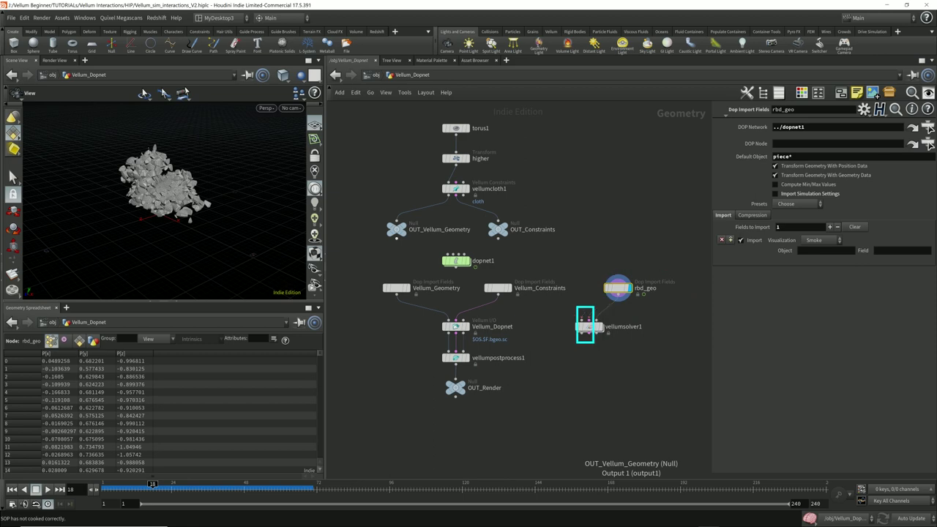
pyautogui.click(396, 236)
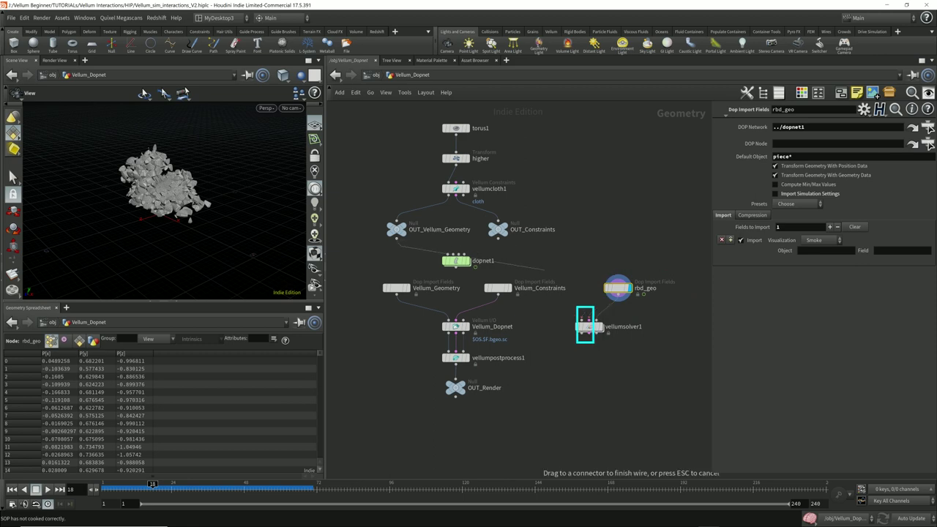
pyautogui.click(589, 320)
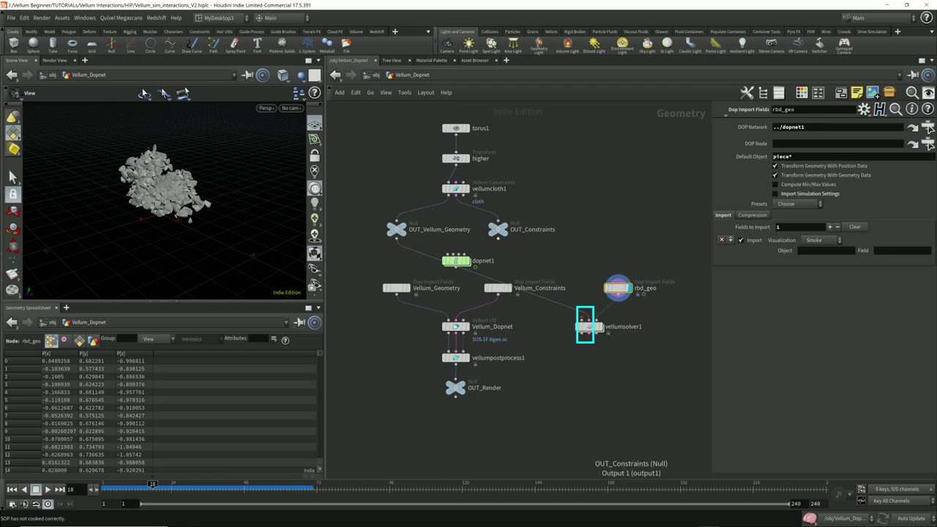
pyautogui.click(498, 236)
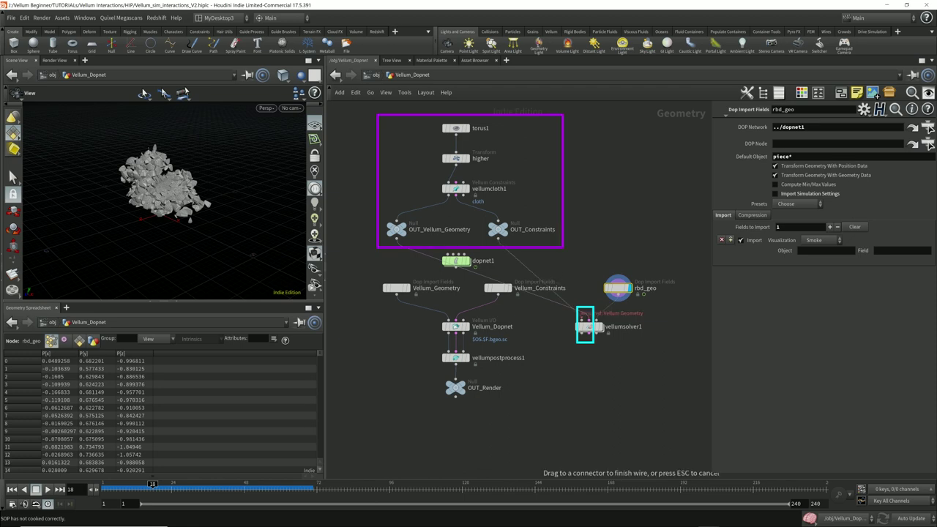
pyautogui.click(585, 316)
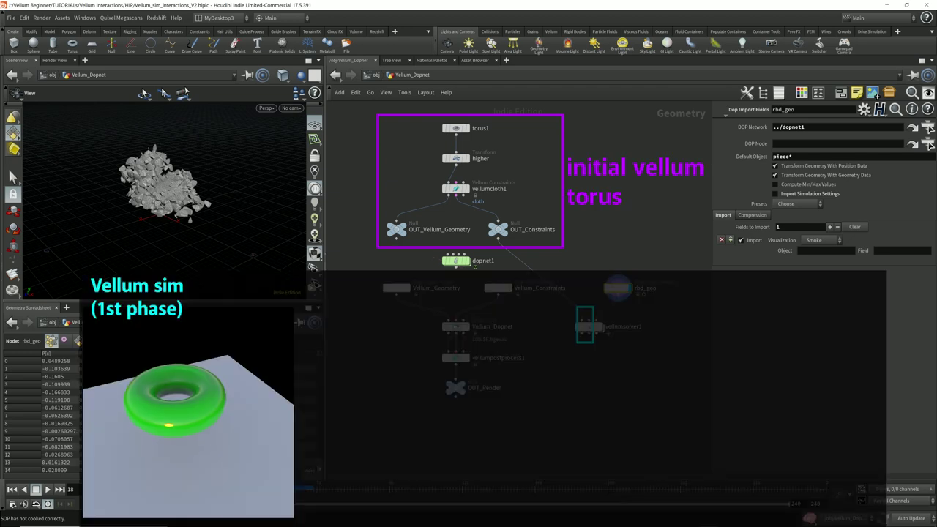
pyautogui.click(396, 239)
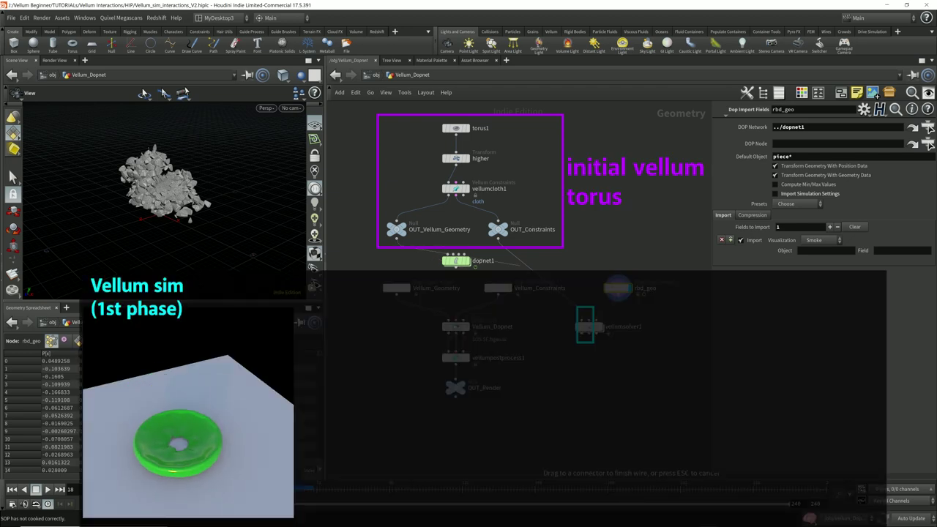
pyautogui.click(582, 318)
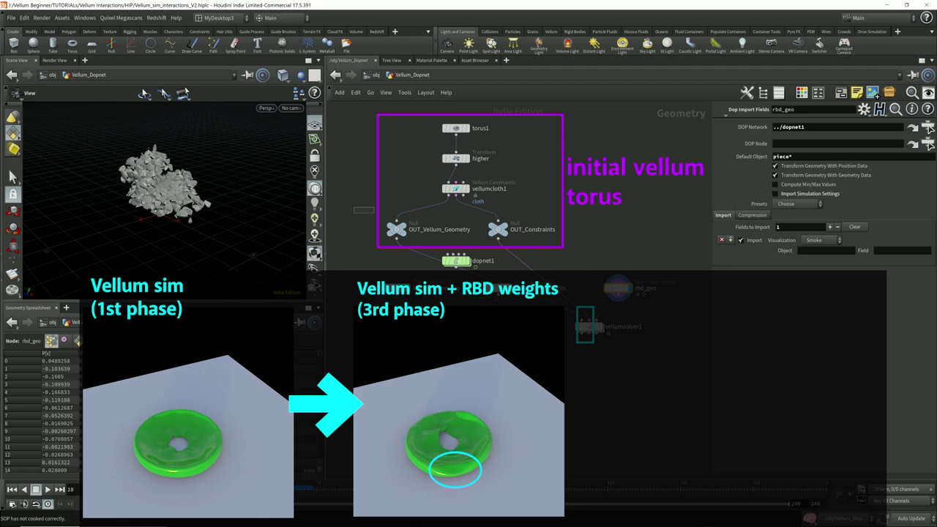
pyautogui.moveTo(354, 207); pyautogui.dragTo(567, 243)
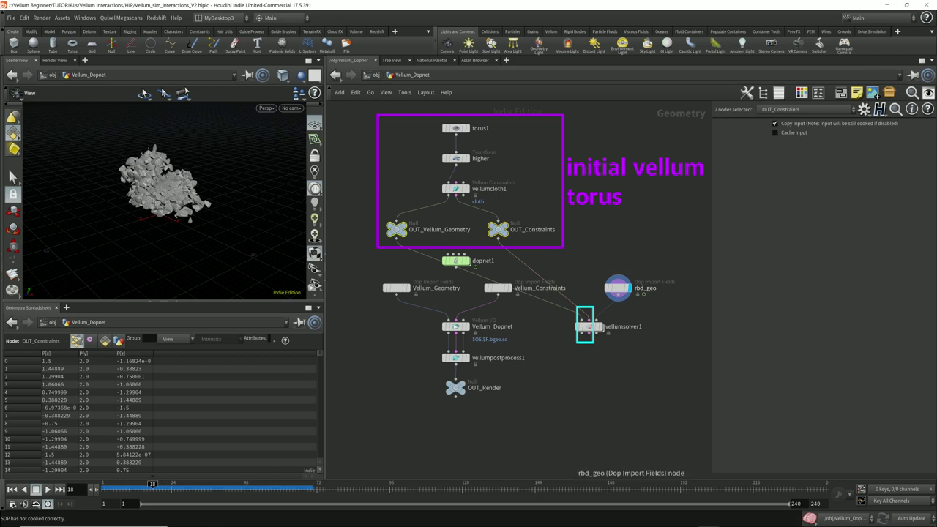
# Step: Display vellumsolver1 and play its simulation from the first frame
pyautogui.moveTo(618, 287)
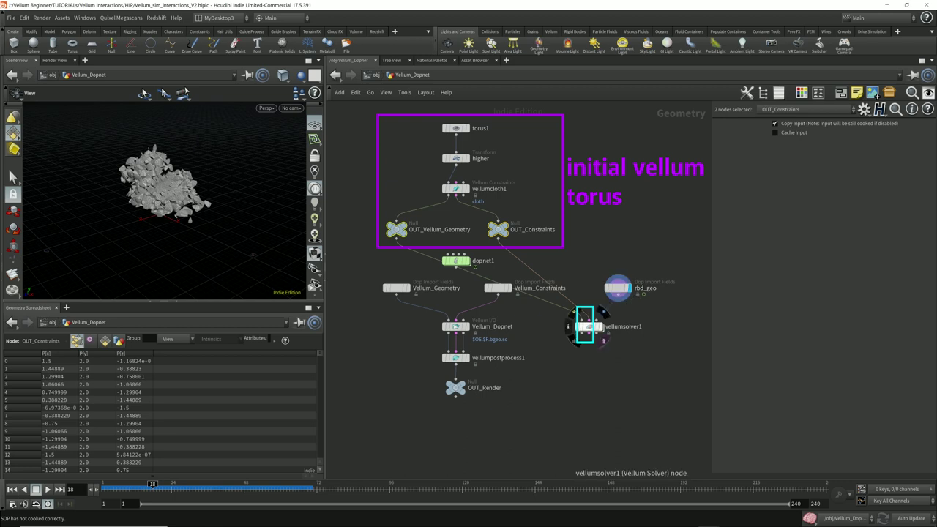
pyautogui.click(587, 326)
pyautogui.hotkey('ctrl', 'Up')
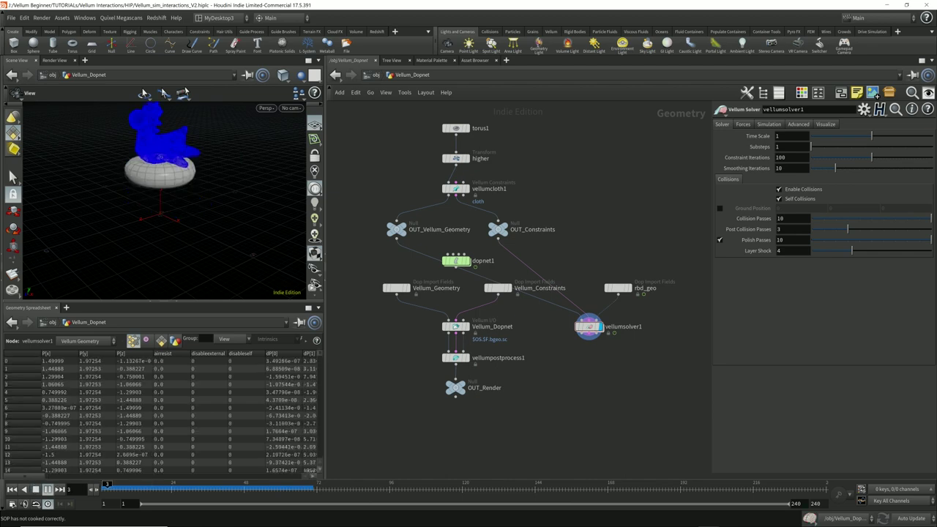
pyautogui.press('Up')
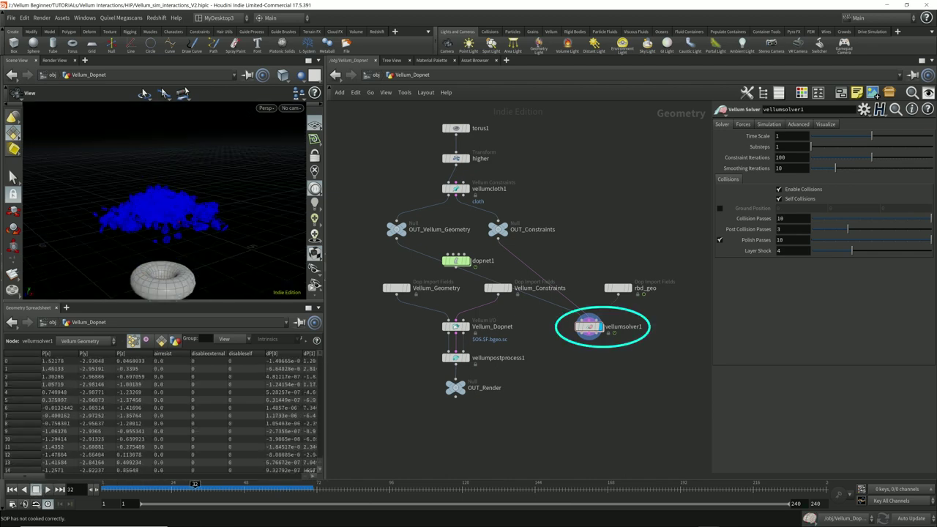
# Step: Enable Ground Position at 0, 0, 0 on vellumsolver1 and replay the simulation from the start
pyautogui.moveTo(557, 321); pyautogui.dragTo(665, 351)
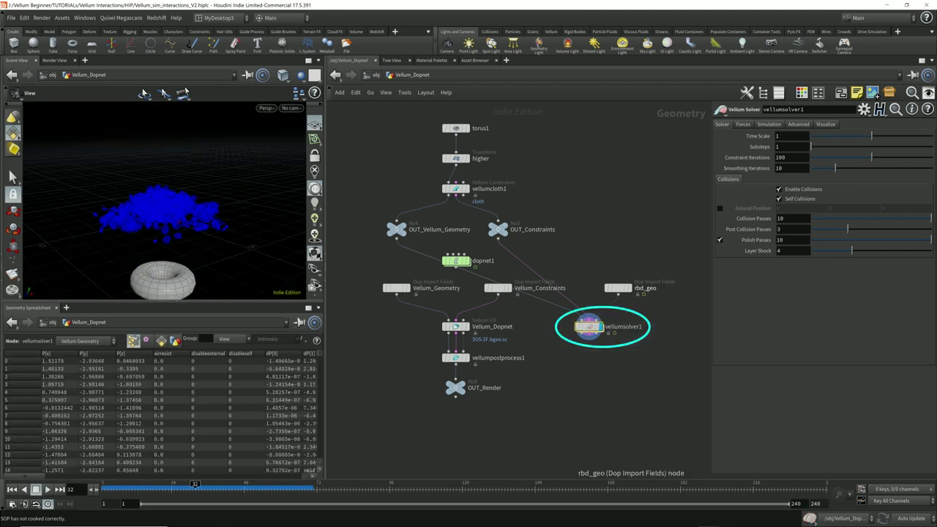
pyautogui.moveTo(164, 209)
pyautogui.mouseDown()
pyautogui.moveTo(165, 198)
pyautogui.moveTo(180, 262)
pyautogui.moveTo(165, 196)
pyautogui.moveTo(165, 210)
pyautogui.mouseUp()
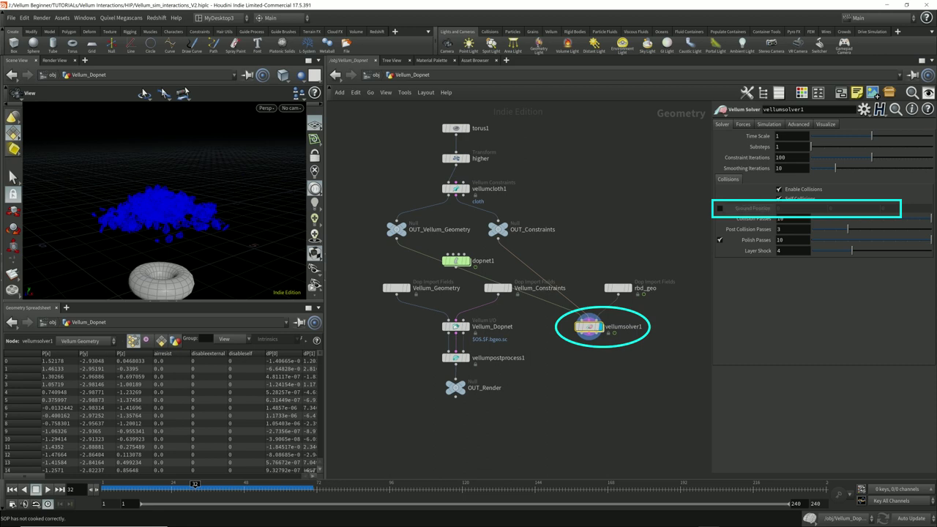
pyautogui.click(720, 208)
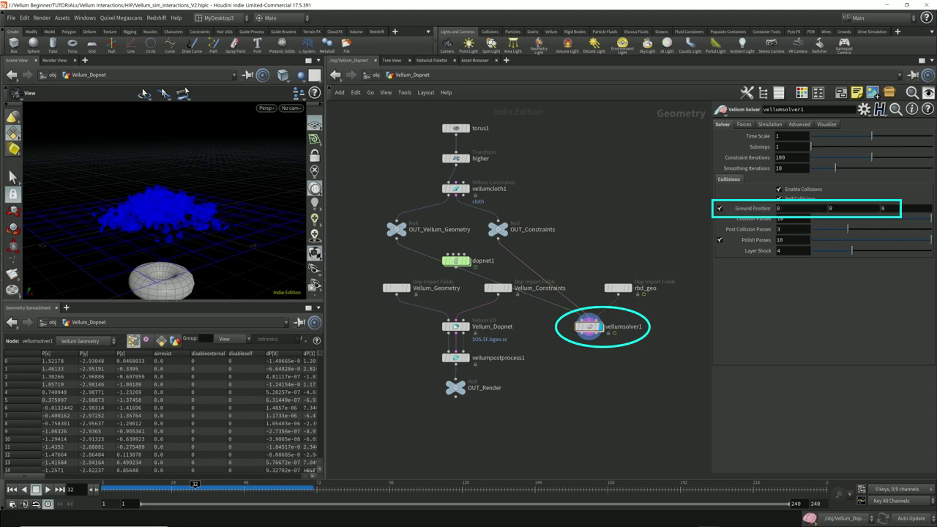
pyautogui.hotkey('ctrl', 'Up')
pyautogui.press('Up')
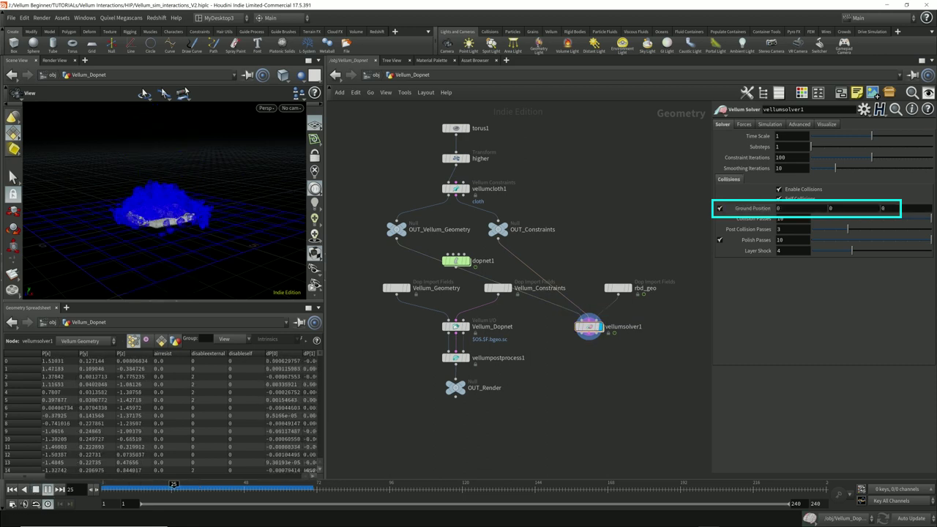
# Step: Add a Vellum Post Process node below vellumsolver1, connect it to the solver's outputs and display it
pyautogui.press('Tab')
pyautogui.write('v')
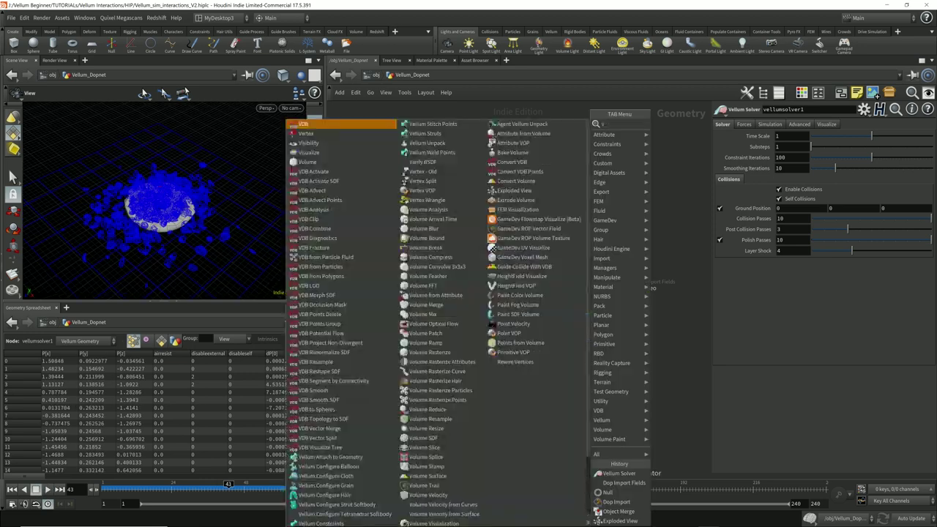
pyautogui.write('ellum post')
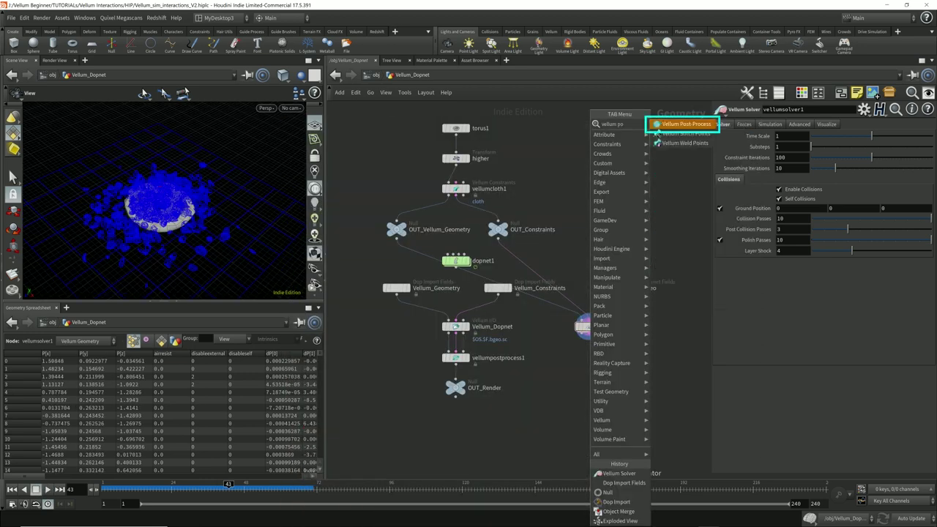
pyautogui.press('Return')
pyautogui.click(589, 327)
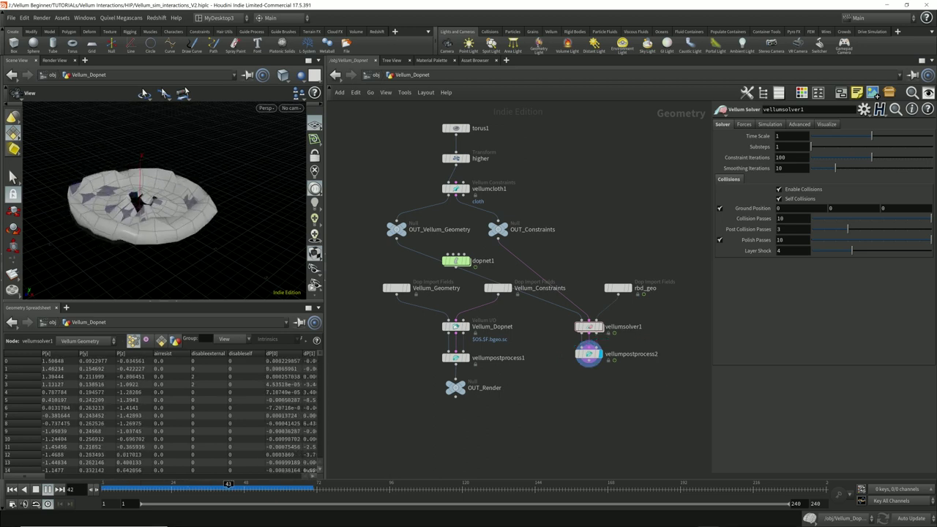
# Step: Play the post-processed Vellum simulation from the first frame and stop at frame 50
pyautogui.press('Up')
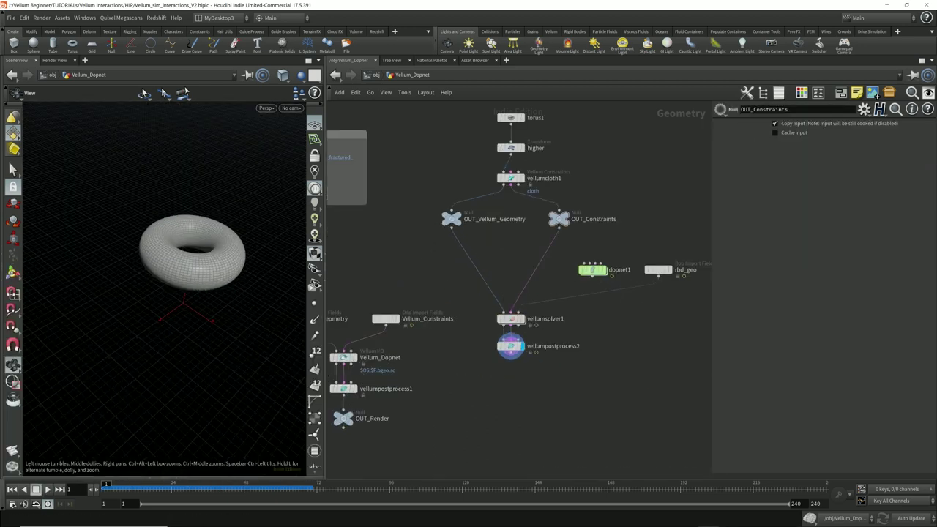
pyautogui.press('Up')
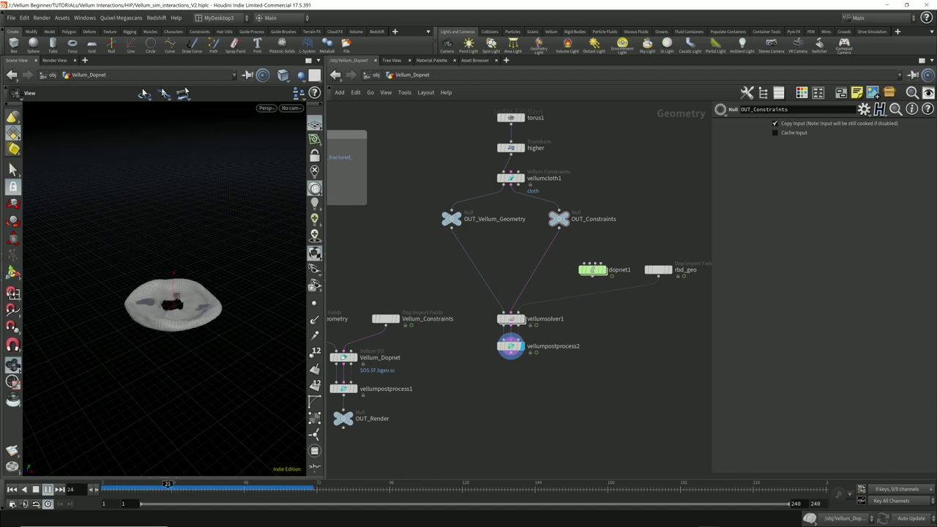
pyautogui.press('Up')
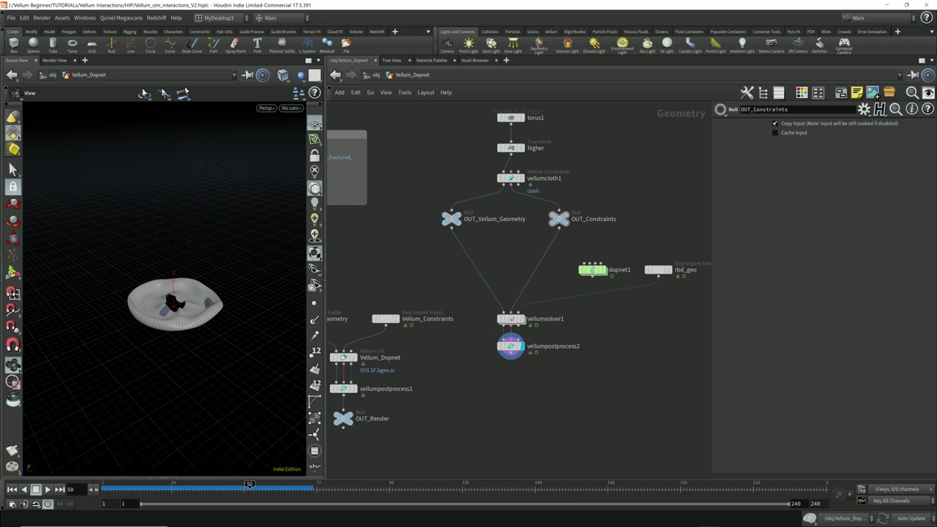
# Step: Add a Merge node, wire vellumpostprocess2 and rbd_geo into it, and display the merged result
pyautogui.press('Tab')
pyautogui.write('mer')
pyautogui.press('Return')
pyautogui.click(575, 389)
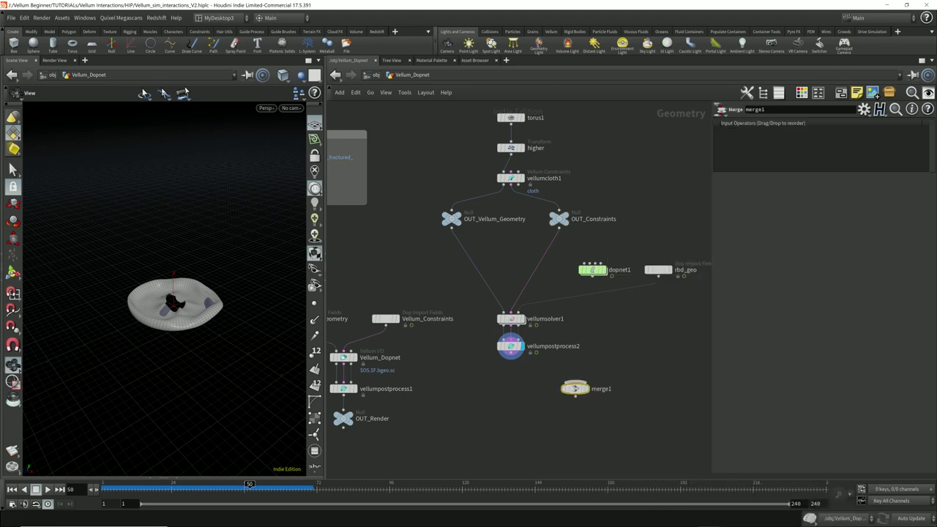
pyautogui.moveTo(511, 353); pyautogui.dragTo(575, 381)
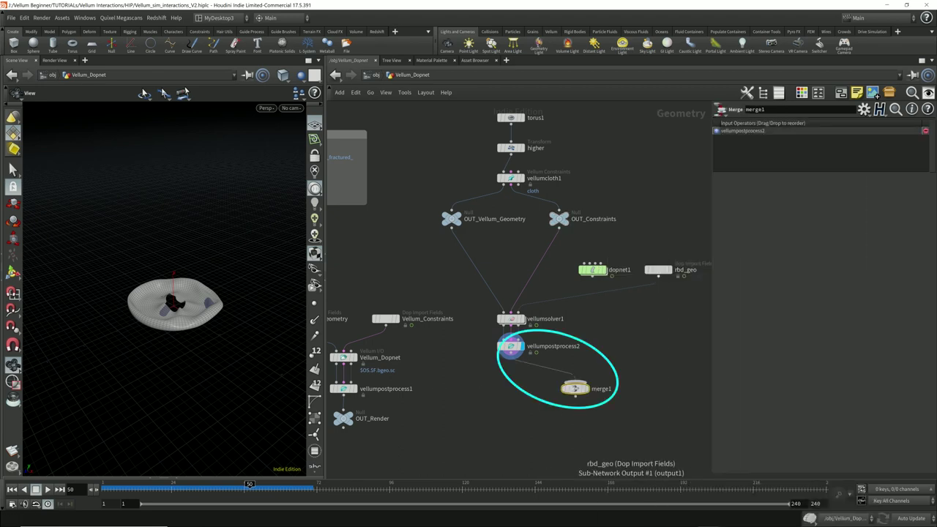
pyautogui.moveTo(658, 277); pyautogui.dragTo(575, 381)
pyautogui.click(590, 374)
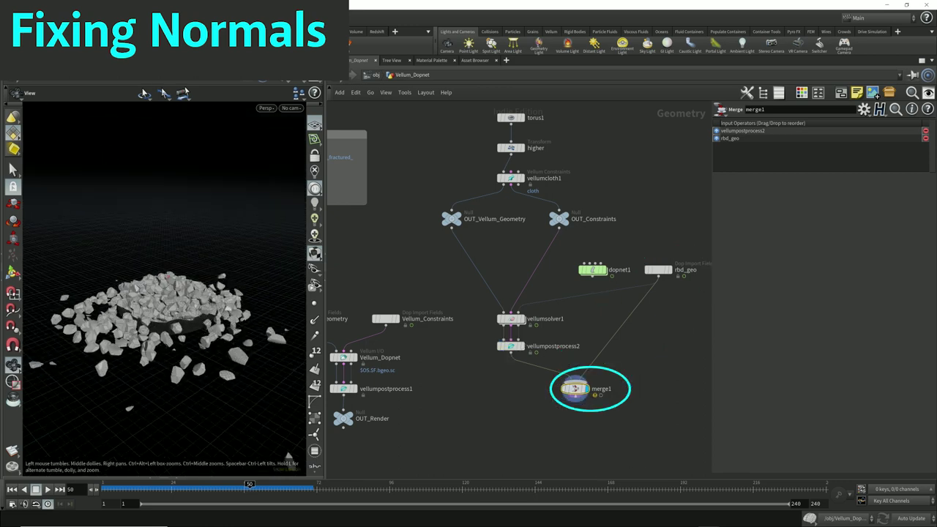
# Step: Set the viewport background color scheme to Light in the display options
pyautogui.press('d')
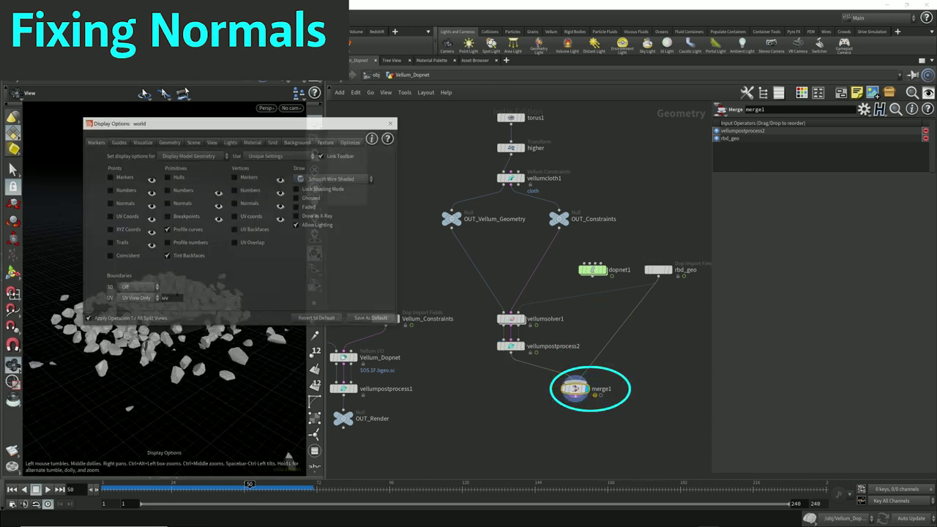
pyautogui.click(297, 143)
pyautogui.click(150, 155)
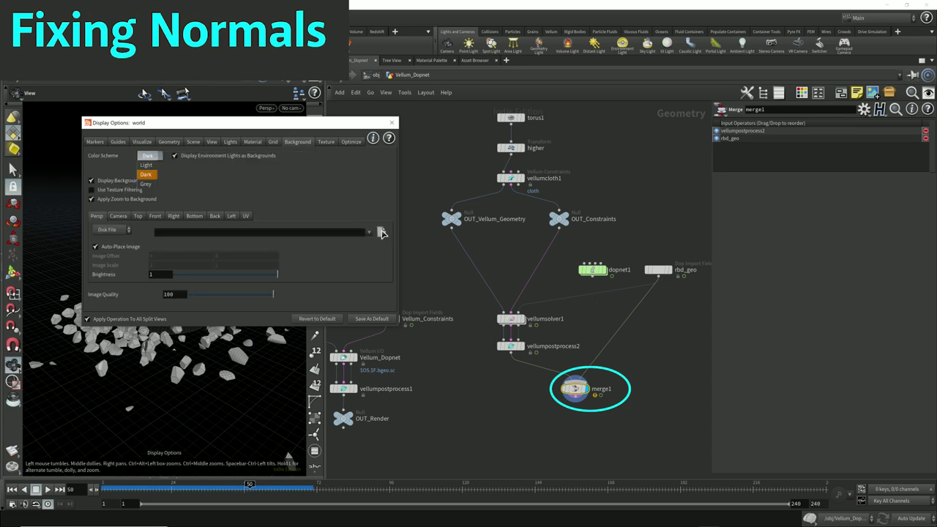
pyautogui.click(148, 165)
pyautogui.click(391, 123)
# Step: Add a Normal node below merge1 to recompute the torus normals, and display it
pyautogui.moveTo(271, 291); pyautogui.dragTo(228, 165)
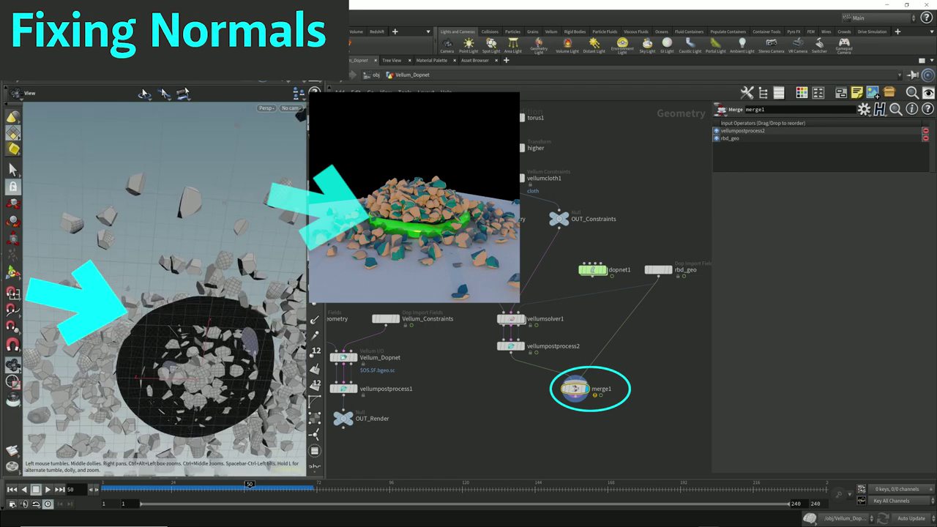
pyautogui.click(513, 347)
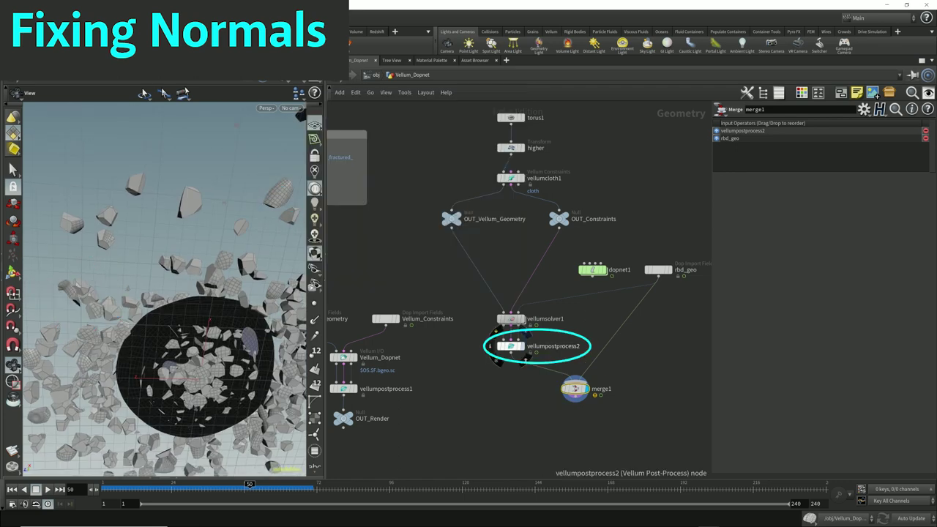
pyautogui.click(575, 388)
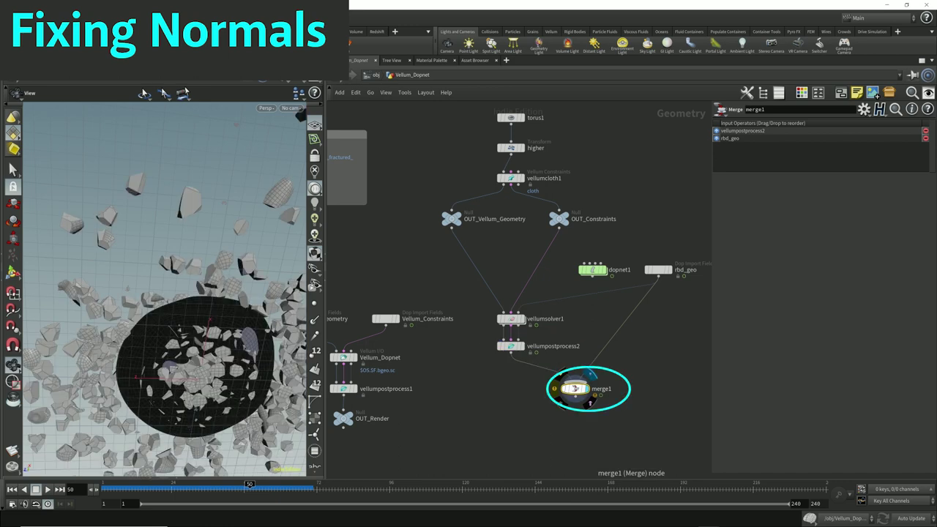
pyautogui.moveTo(165, 234); pyautogui.dragTo(161, 286)
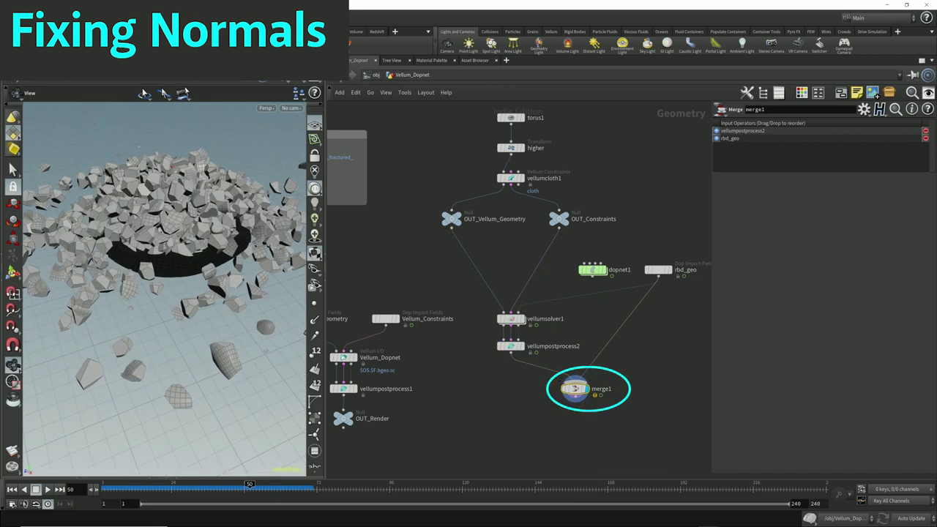
pyautogui.click(575, 400)
pyautogui.press('Tab')
pyautogui.write('normal')
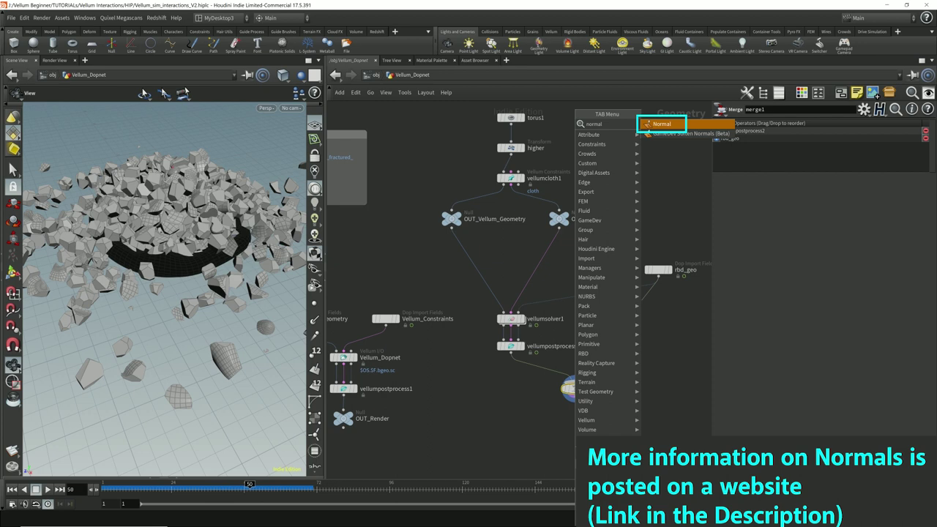
pyautogui.press('Return')
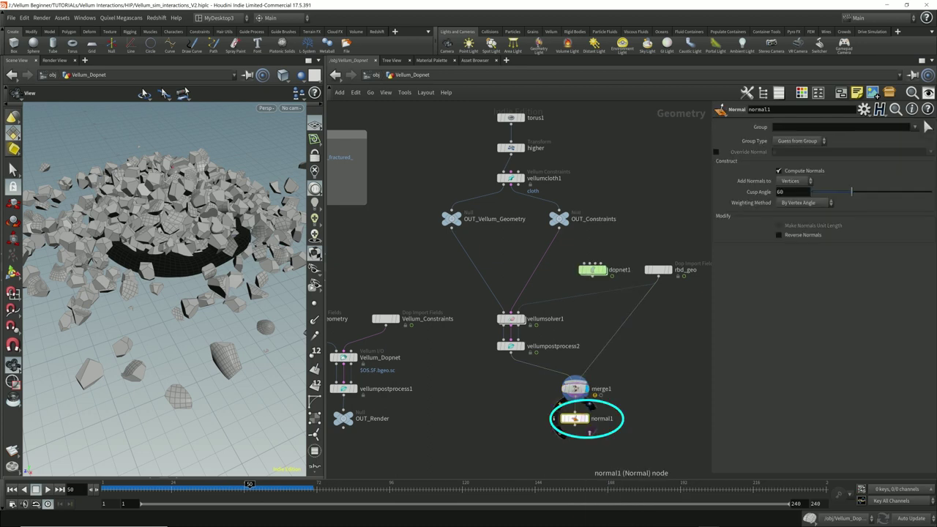
pyautogui.click(587, 419)
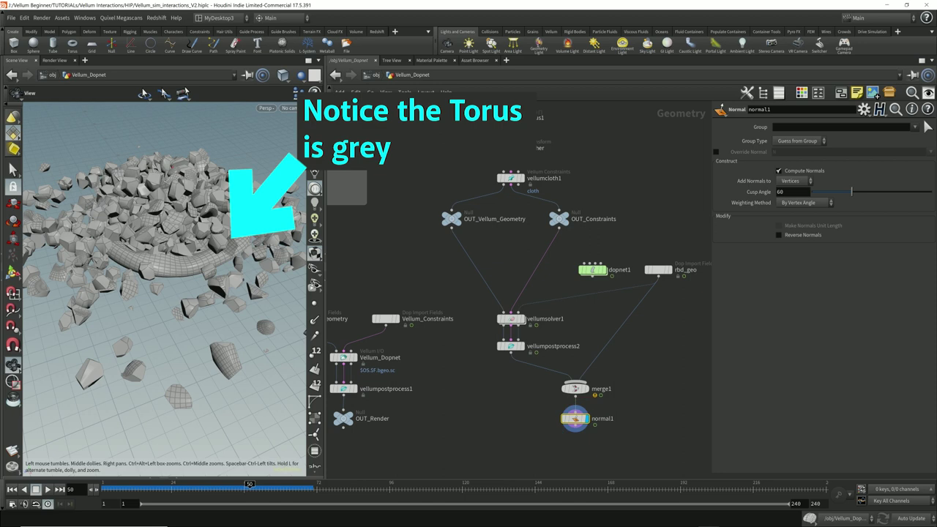
# Step: Examine the shading of the torus and the surrounding fractured pieces, including at frame 22
pyautogui.scroll(-5, 219, 234)
pyautogui.moveTo(220, 234); pyautogui.dragTo(180, 267, button='right')
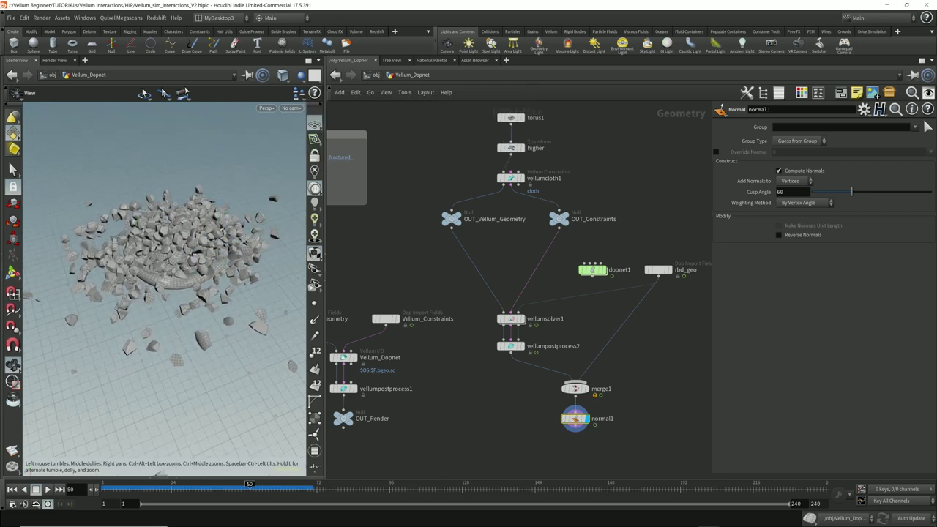
pyautogui.moveTo(181, 267)
pyautogui.mouseDown()
pyautogui.moveTo(180, 220)
pyautogui.moveTo(183, 300)
pyautogui.moveTo(192, 306)
pyautogui.moveTo(173, 247)
pyautogui.moveTo(179, 201)
pyautogui.moveTo(174, 296)
pyautogui.mouseUp()
pyautogui.scroll(5, 173, 248)
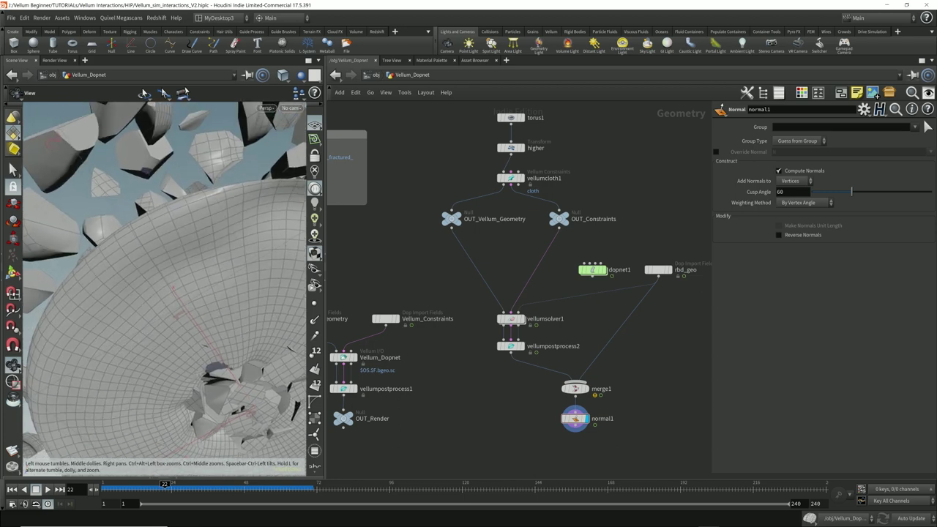
pyautogui.moveTo(165, 315); pyautogui.dragTo(183, 346)
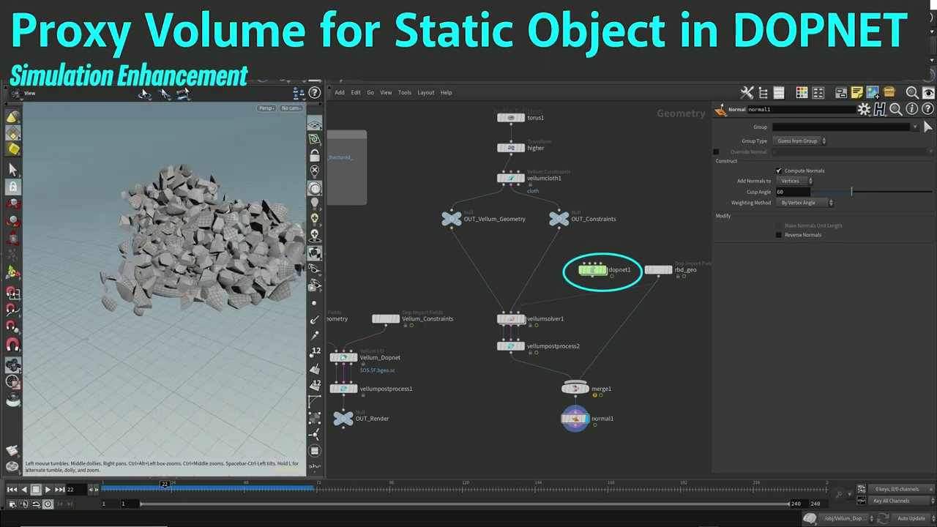
# Step: Open dopnet1 and bring up the Proxy Volume setting in staticobject1's collision volume parameters
pyautogui.doubleClick(592, 269)
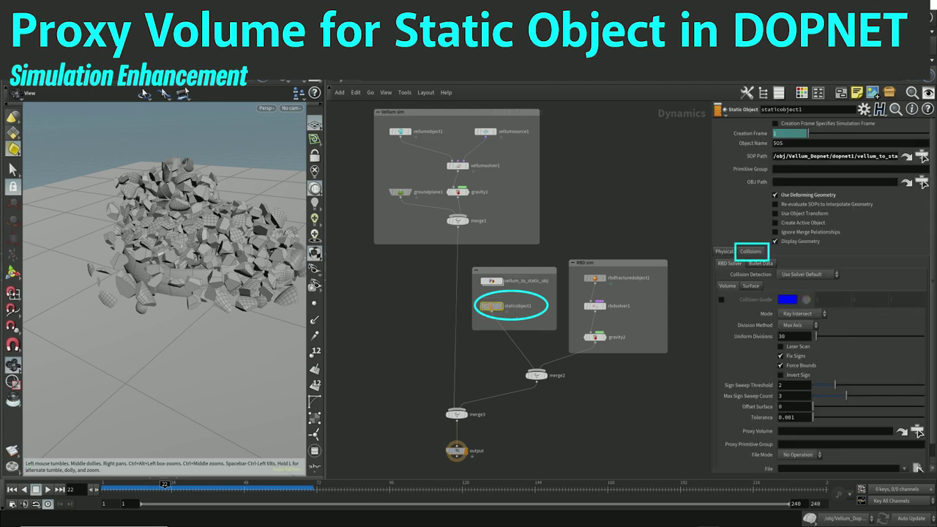
pyautogui.scroll(-1, 918, 455)
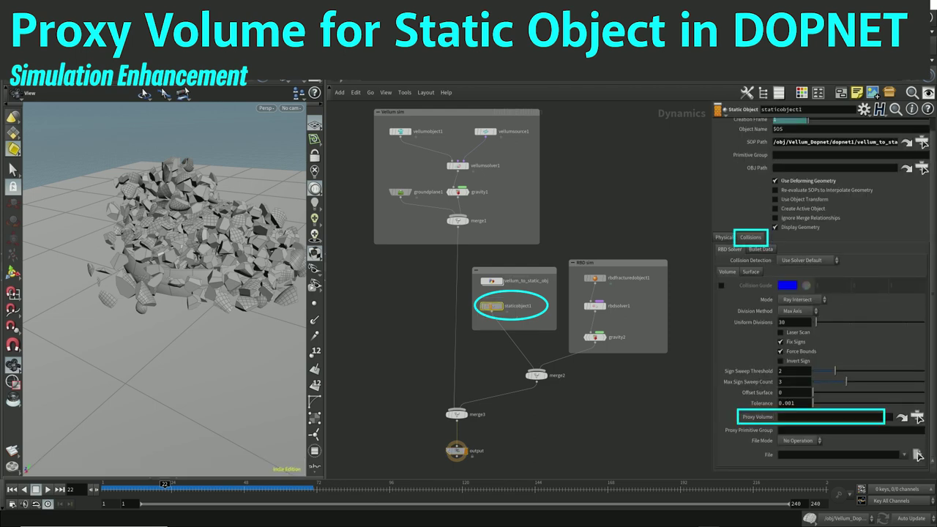
pyautogui.click(813, 416)
# Step: Return to frame 1, open vellum_to_static_obj and move the OUT_Vellum_Geo null off to one side below dopimport1
pyautogui.click(12, 490)
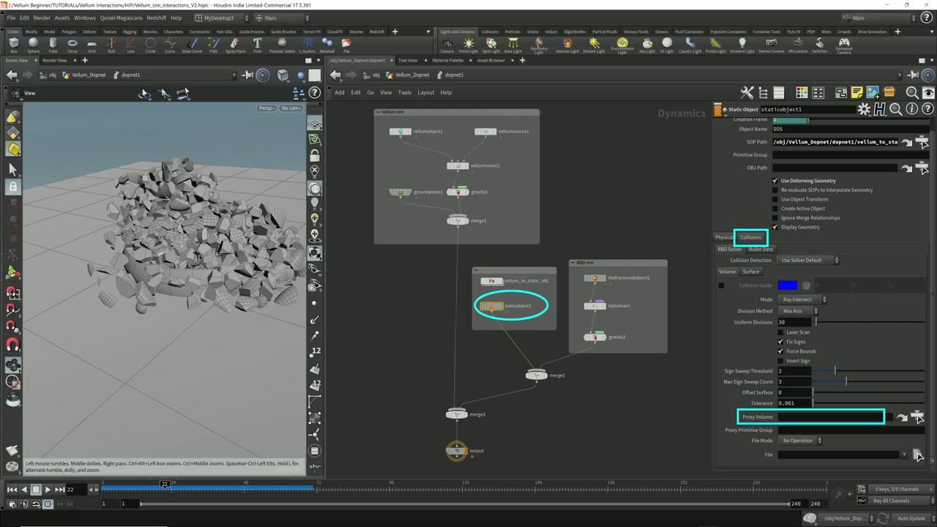
pyautogui.moveTo(165, 220); pyautogui.dragTo(131, 234)
pyautogui.scroll(-4, 168, 253)
pyautogui.doubleClick(491, 281)
pyautogui.moveTo(502, 280); pyautogui.dragTo(364, 301)
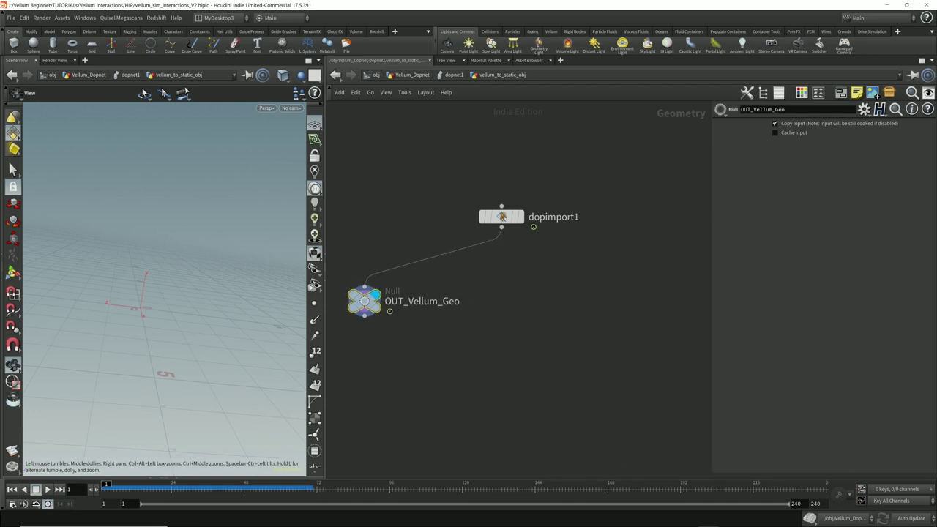
# Step: Go up to dopnet1, reopen vellum_to_static_obj and set the display to dopimport1
pyautogui.press('u')
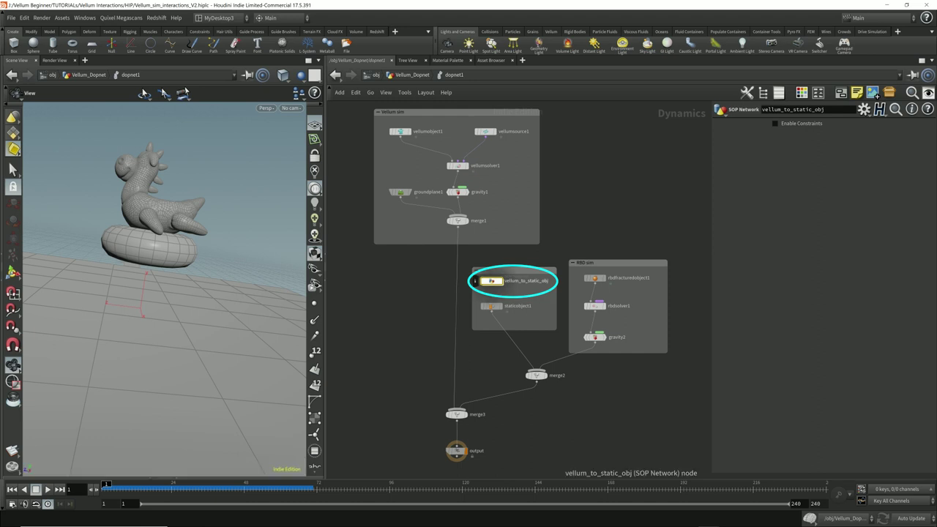
pyautogui.doubleClick(490, 280)
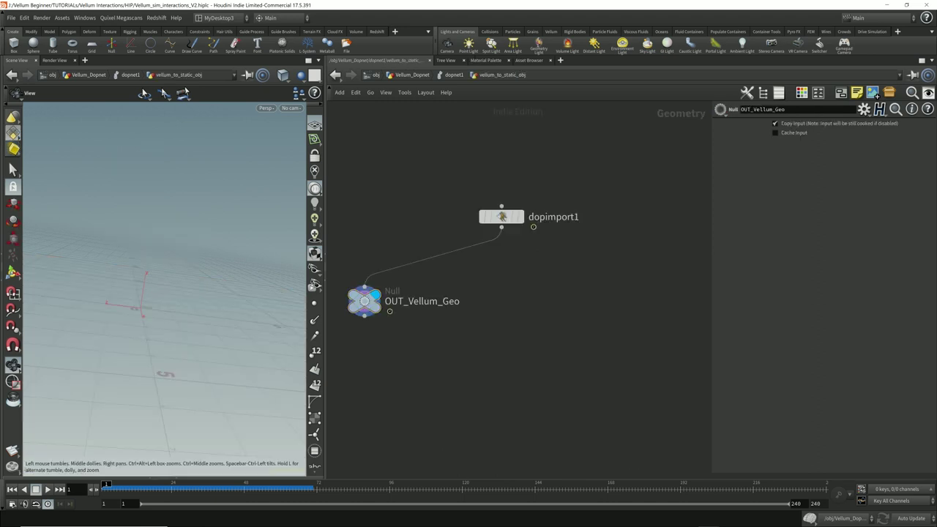
pyautogui.moveTo(501, 295); pyautogui.dragTo(502, 295)
pyautogui.press('Escape')
pyautogui.moveTo(502, 219)
pyautogui.press('r')
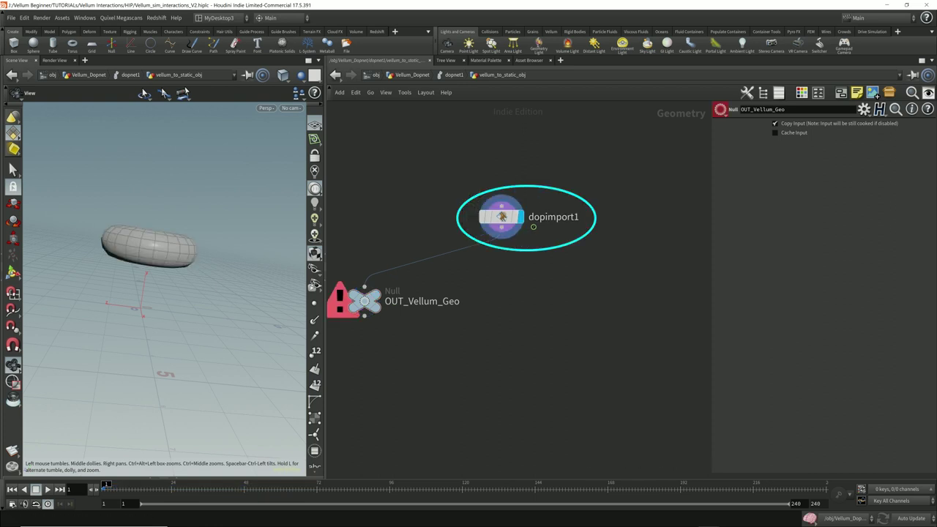
# Step: Branch a VDB from Polygons node off dopimport1, align it with OUT_Vellum_Geo and display it
pyautogui.click(501, 231)
pyautogui.press('Tab')
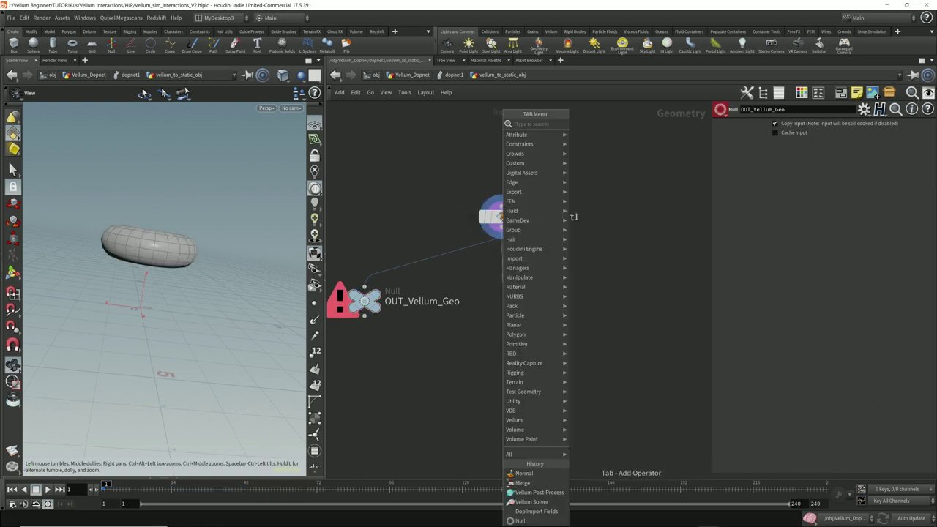
pyautogui.write('vdb from po')
pyautogui.press('Escape')
pyautogui.click(502, 281)
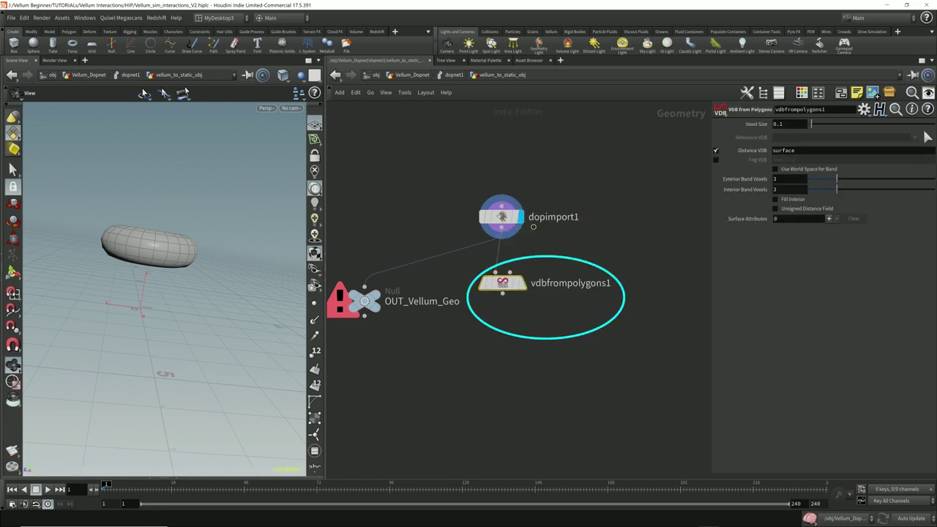
pyautogui.moveTo(501, 281); pyautogui.dragTo(501, 301)
pyautogui.click(521, 301)
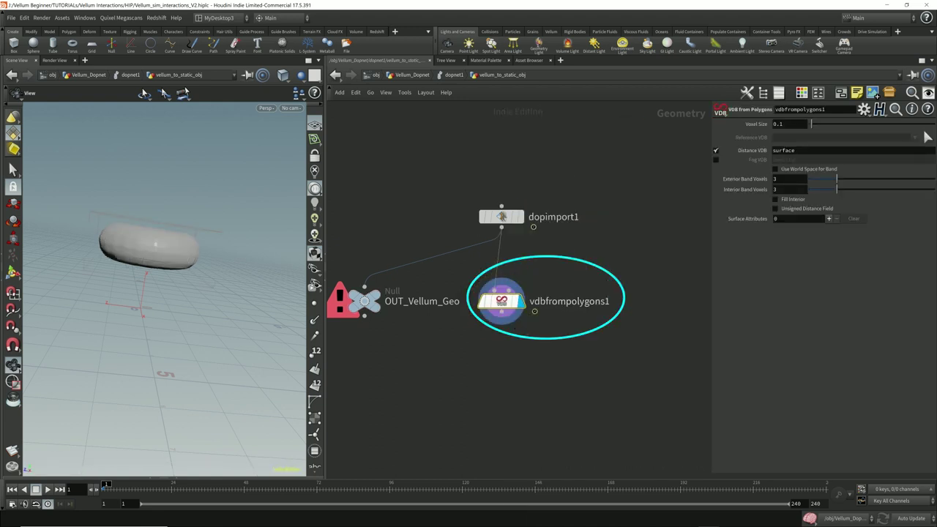
# Step: Display dopimport1 again and add a Null named OUT_Vellum_VDB below vdbfrompolygons1
pyautogui.moveTo(161, 293); pyautogui.dragTo(213, 339)
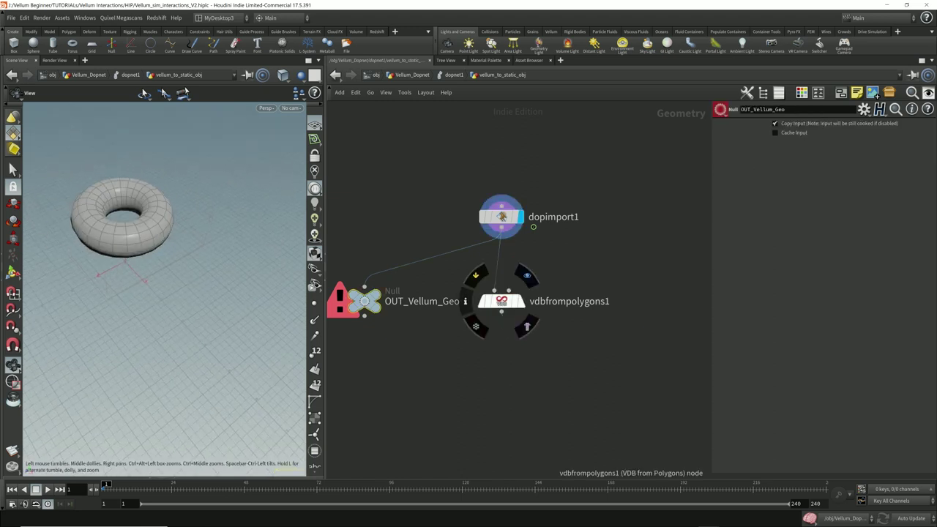
pyautogui.click(502, 358)
pyautogui.click(534, 358)
pyautogui.write('OUT_Vellum_')
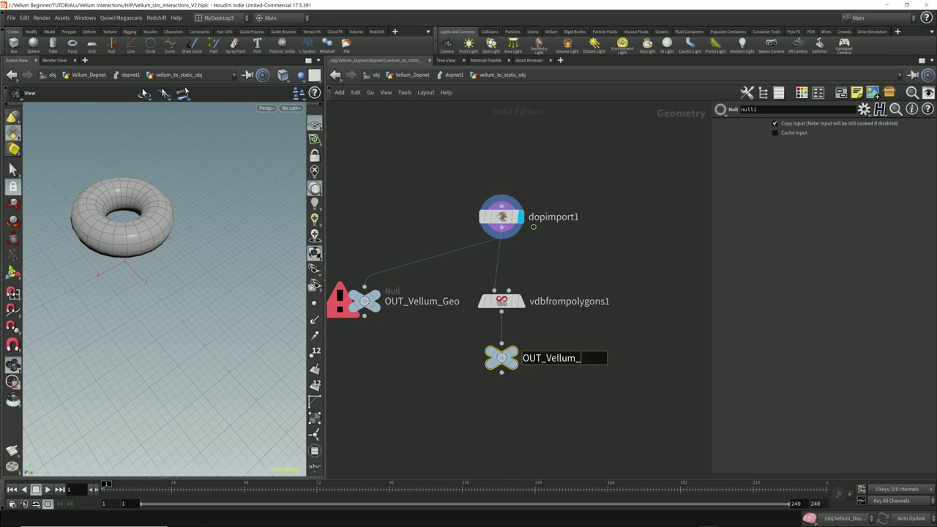
pyautogui.write('VDB')
pyautogui.press('Return')
# Step: Go up to dopnet1 and assign OUT_Vellum_VDB as the Proxy Volume of staticobject1
pyautogui.press('u')
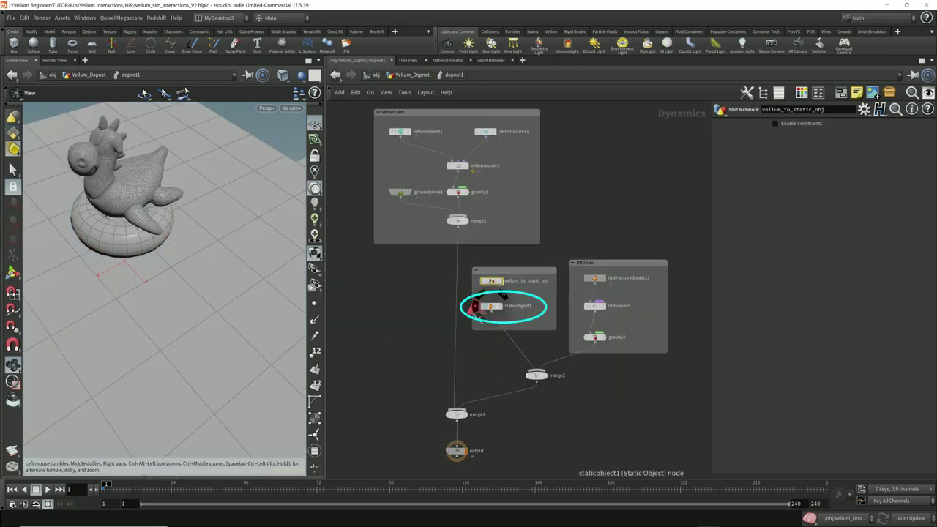
pyautogui.click(493, 305)
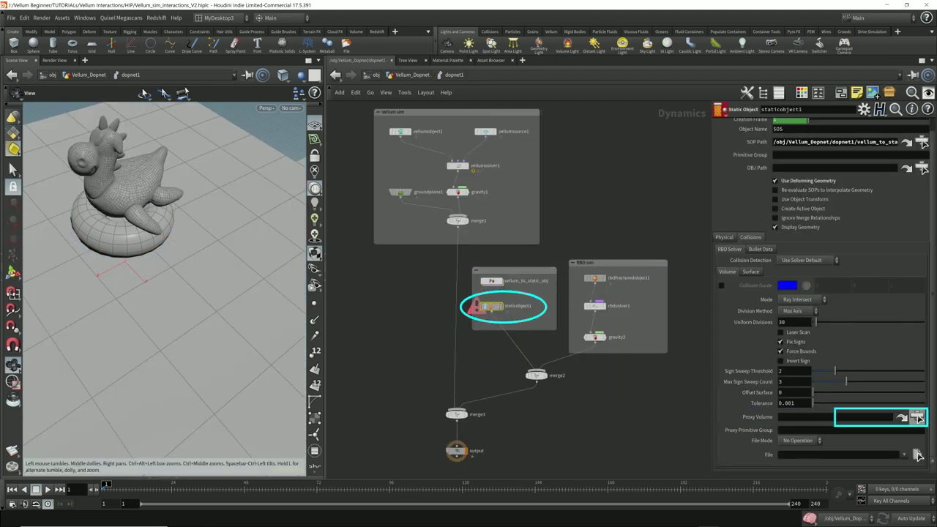
pyautogui.click(919, 417)
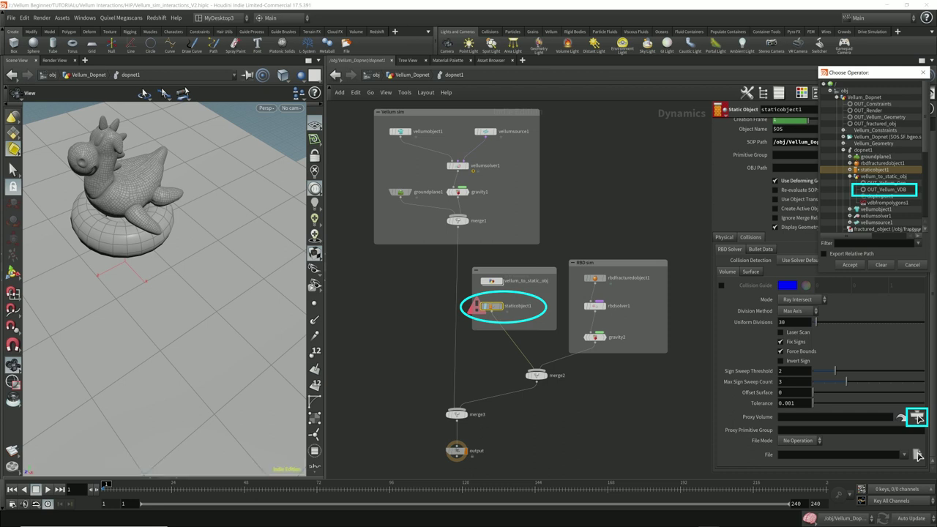
pyautogui.press('Return')
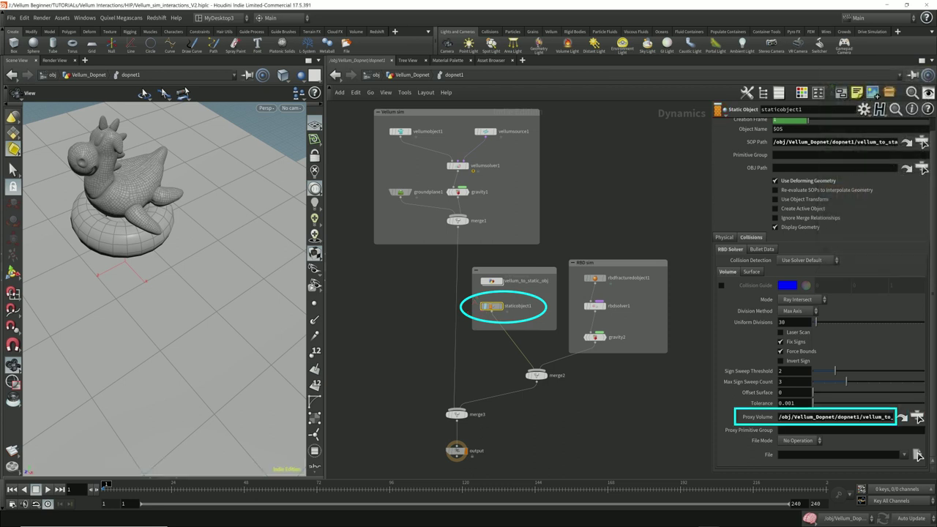
# Step: Set staticobject1's Collision Detection to Use Volume Collisions, enable its Collision Guide and turn off Display Geometry
pyautogui.click(807, 260)
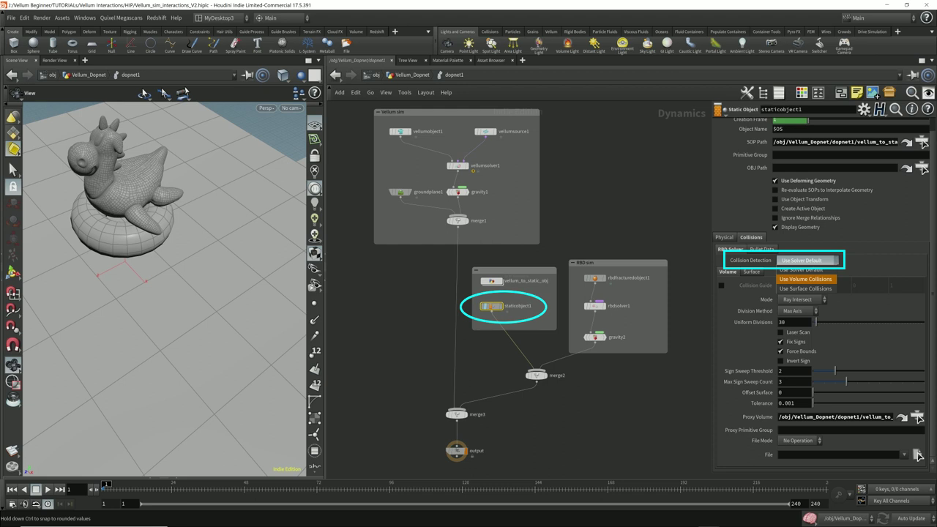
pyautogui.click(805, 279)
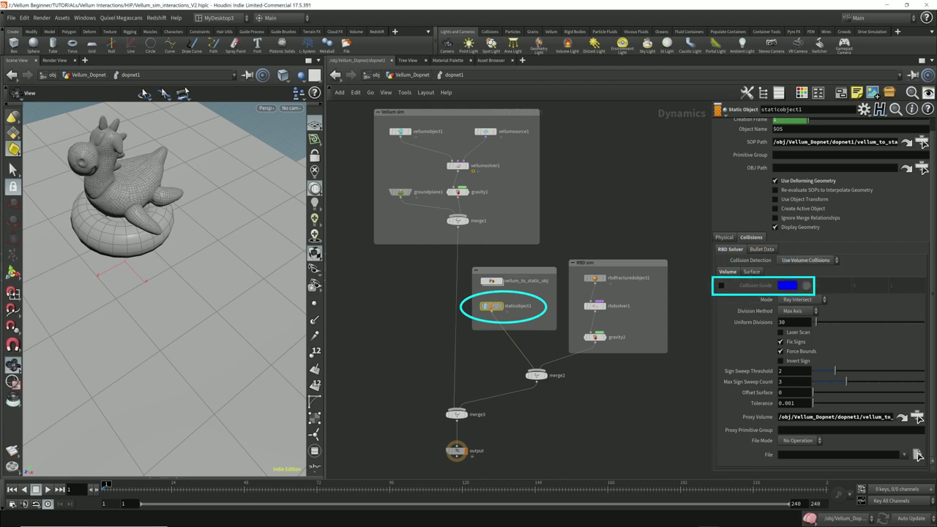
pyautogui.click(721, 285)
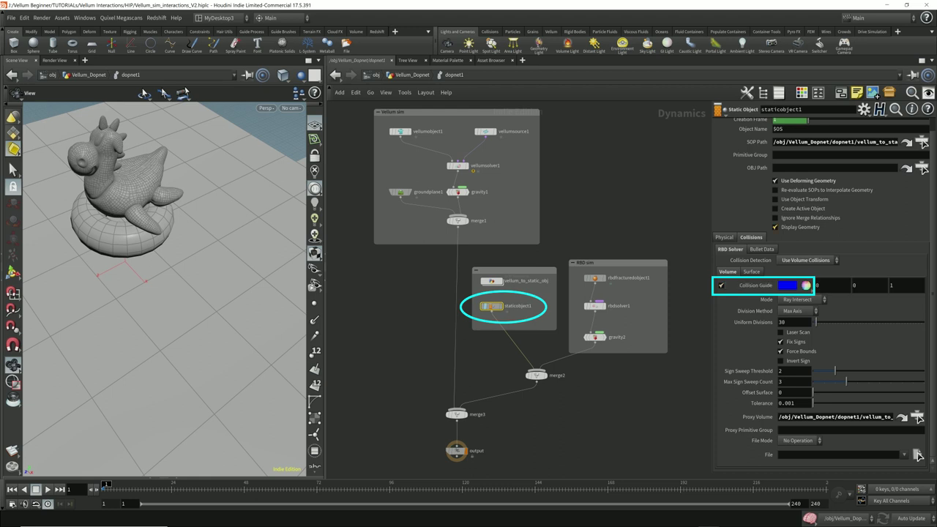
pyautogui.click(775, 227)
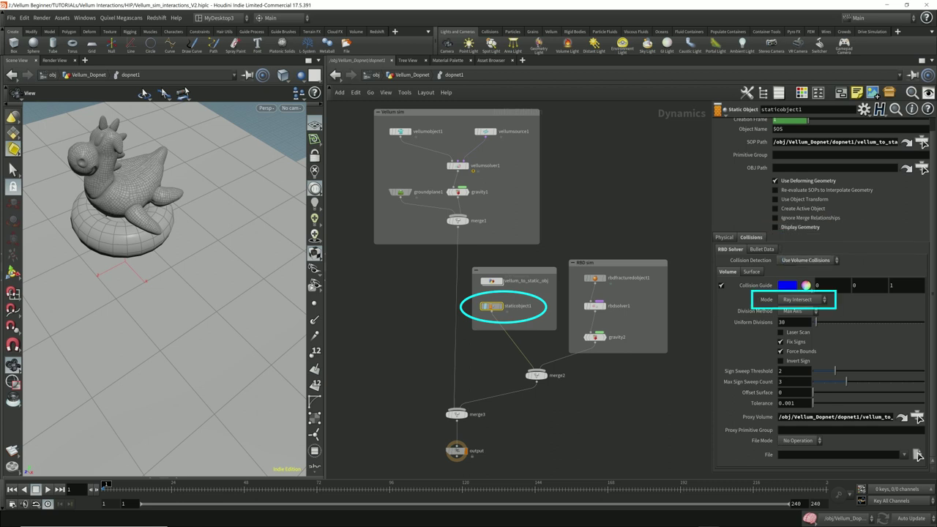
# Step: Set staticobject1's volume Mode to Volume Sample and Division Method to By Size with a Division Size of 0.1
pyautogui.click(802, 299)
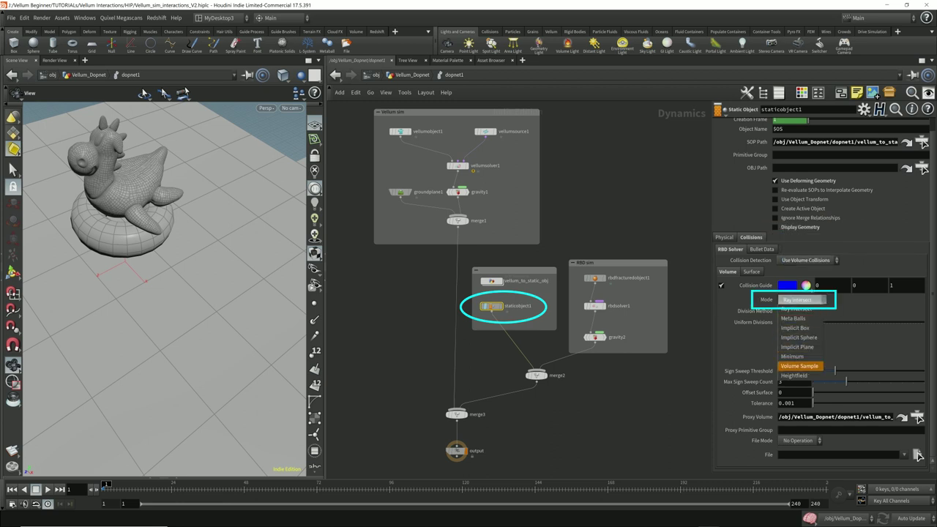
pyautogui.click(799, 366)
pyautogui.click(798, 311)
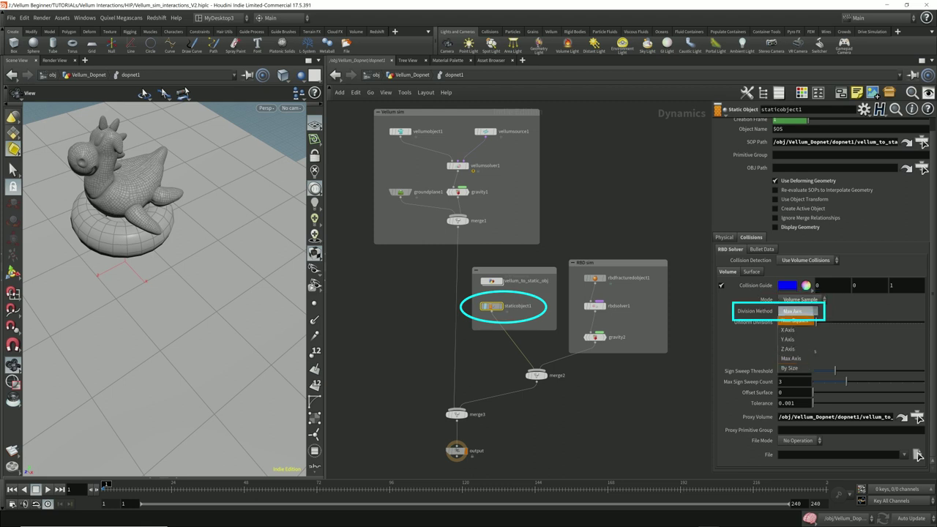
pyautogui.click(792, 368)
pyautogui.doubleClick(784, 322)
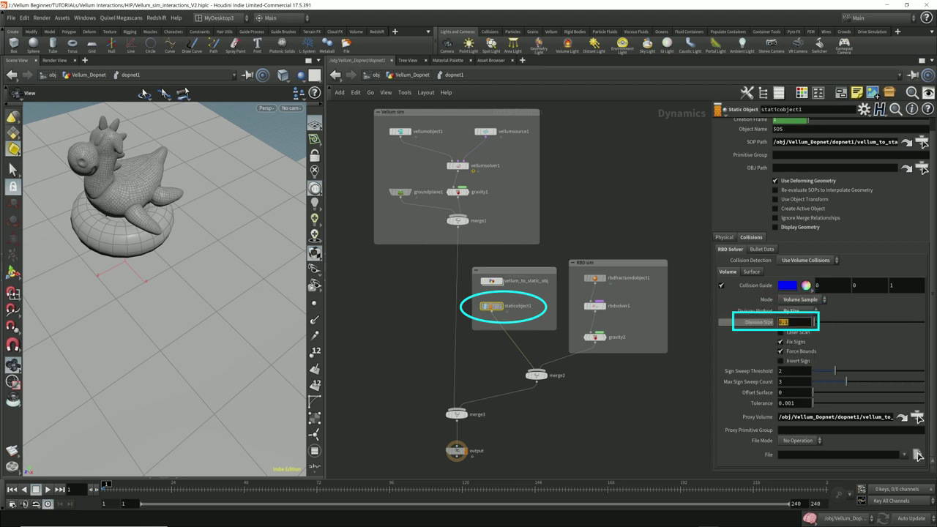
pyautogui.press('Return')
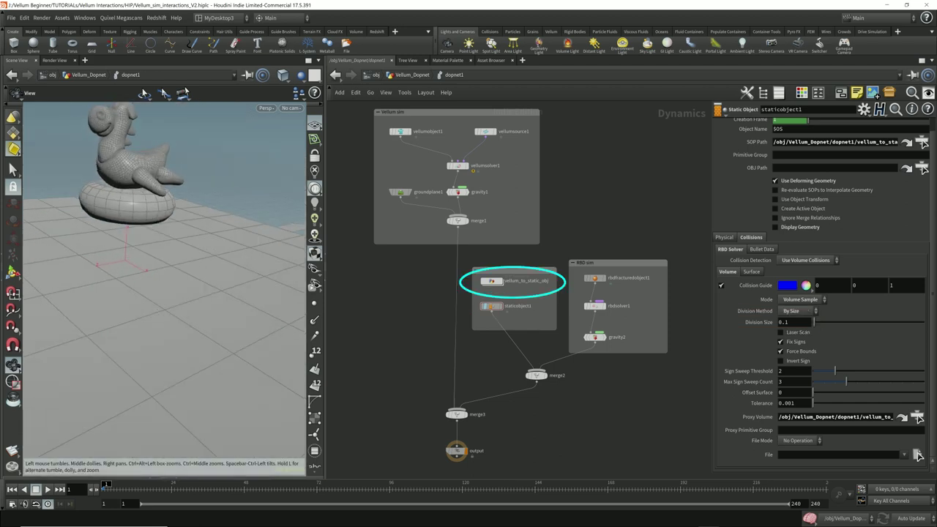
# Step: Orbit the scene, open vellum_to_static_obj and read the error details of dopimport1
pyautogui.moveTo(146, 241); pyautogui.dragTo(203, 281, button='right')
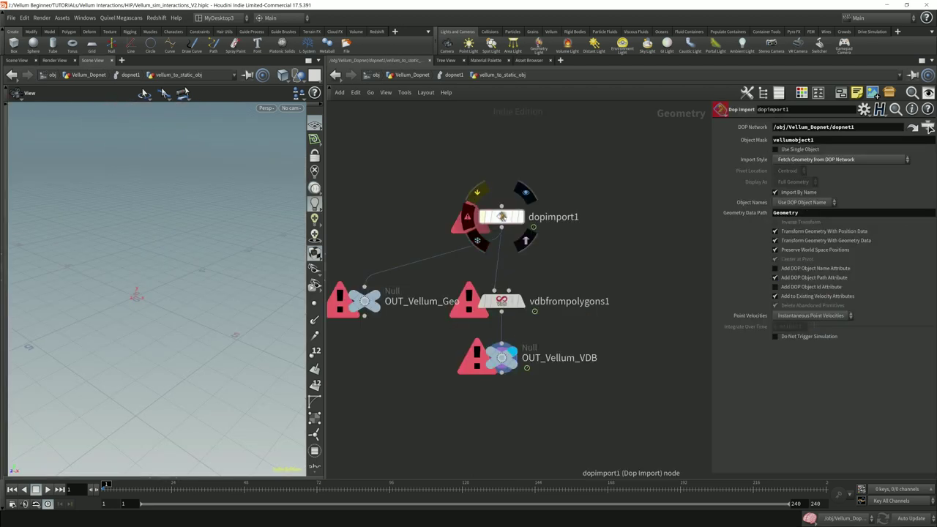
pyautogui.click(467, 217)
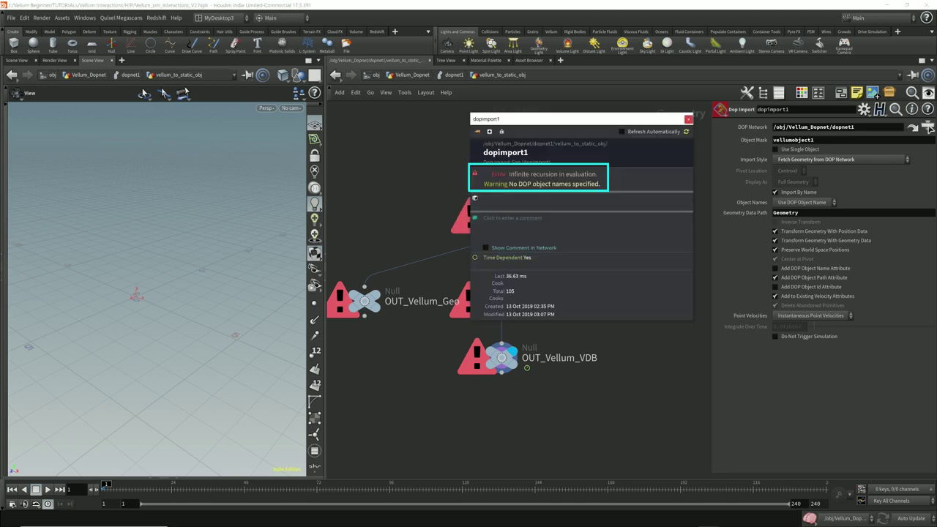
pyautogui.click(688, 119)
# Step: Enable Do Not Trigger Simulation on dopimport1 and display the OUT_Vellum_VDB null
pyautogui.moveTo(454, 173)
pyautogui.mouseDown()
pyautogui.moveTo(455, 190)
pyautogui.moveTo(610, 261)
pyautogui.mouseUp()
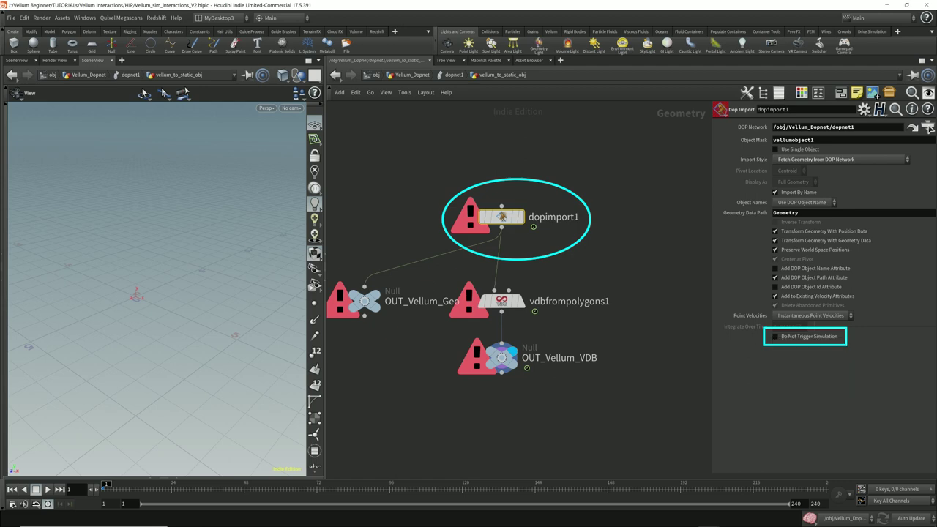
pyautogui.click(775, 336)
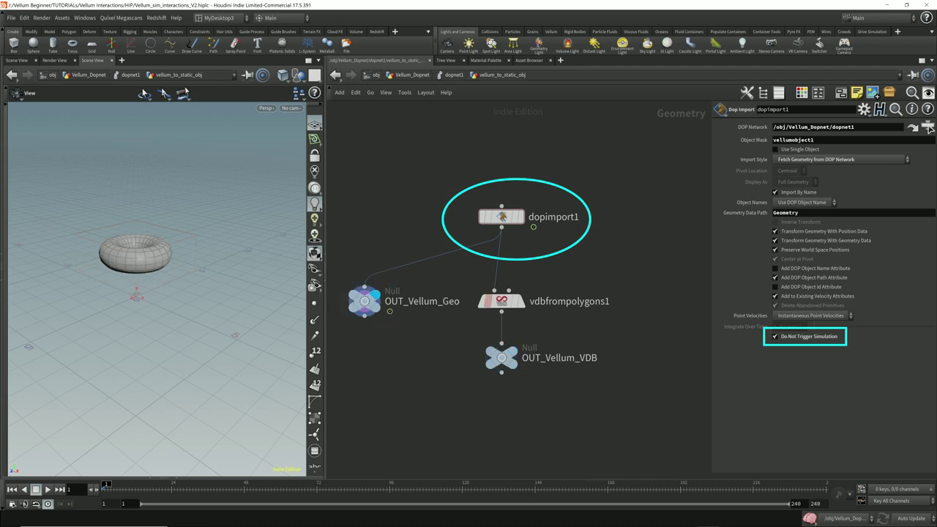
pyautogui.click(513, 351)
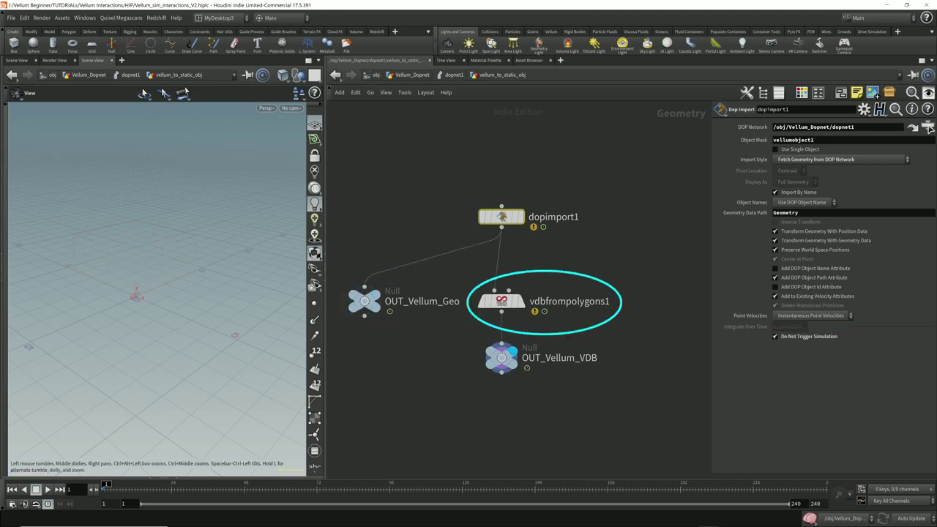
# Step: Set the Voxel Size of vdbfrompolygons1 to 0.01
pyautogui.click(505, 302)
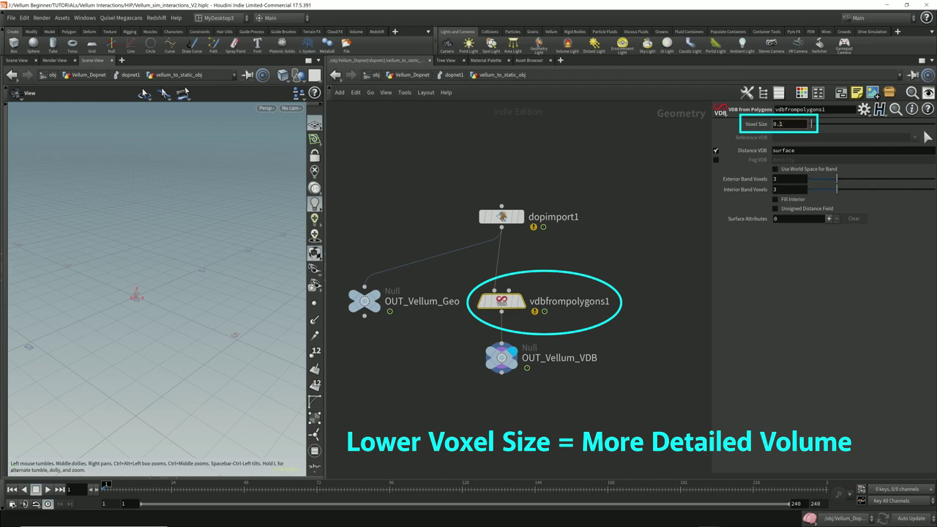
pyautogui.write('0')
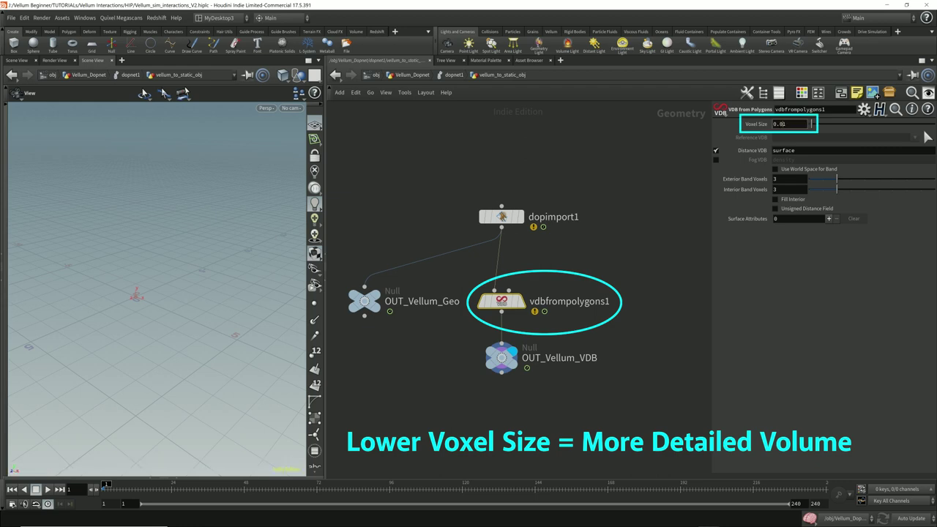
pyautogui.press('Return')
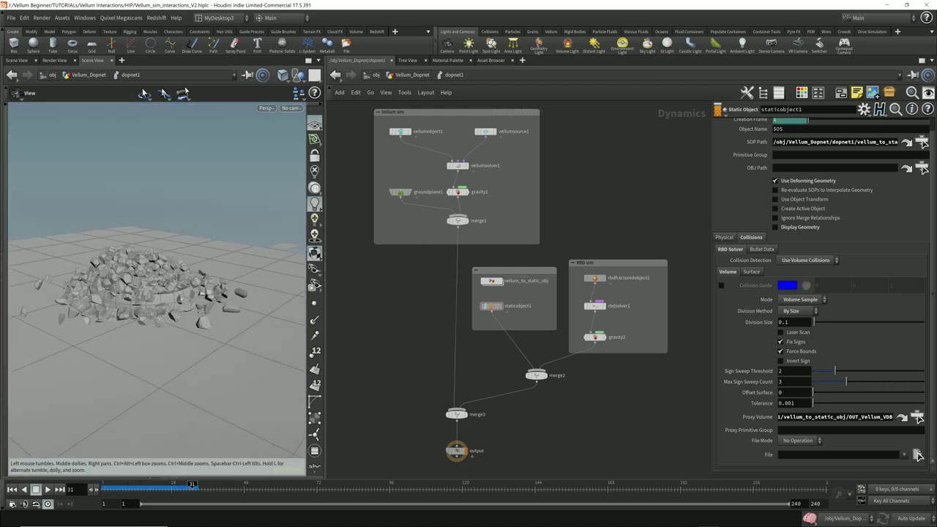
# Step: Go up to Vellum_Dopnet and step through the frames to examine how the torus and fractured pieces collide up close
pyautogui.press('u')
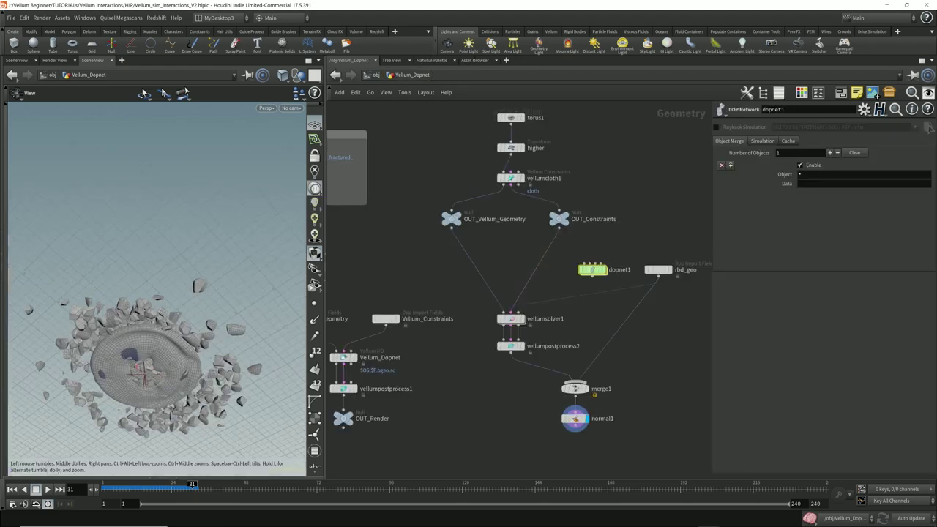
pyautogui.scroll(5, 156, 307)
pyautogui.moveTo(156, 307)
pyautogui.mouseDown()
pyautogui.moveTo(175, 256)
pyautogui.moveTo(147, 293)
pyautogui.moveTo(220, 326)
pyautogui.mouseUp()
pyautogui.press('Left')
pyautogui.press('Left')
pyautogui.press('Left')
pyautogui.press('Left')
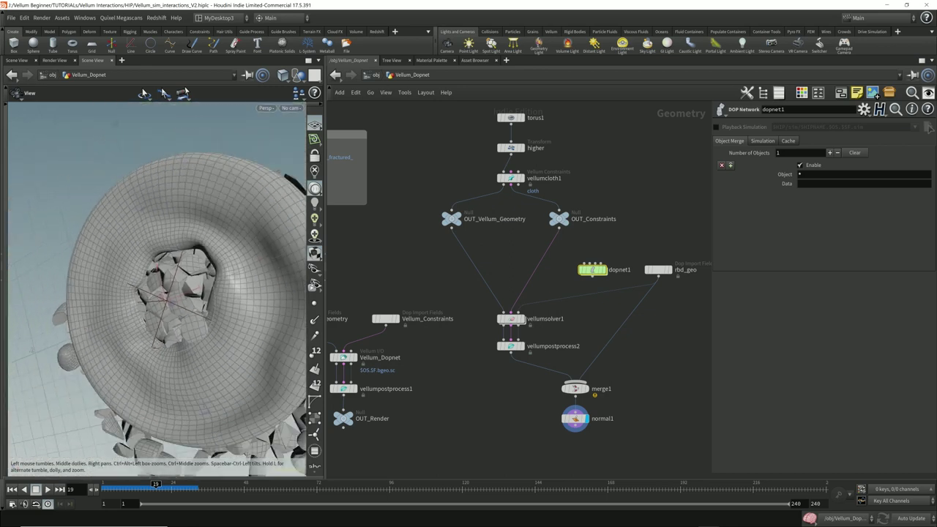
pyautogui.press('Right')
pyautogui.press('Right')
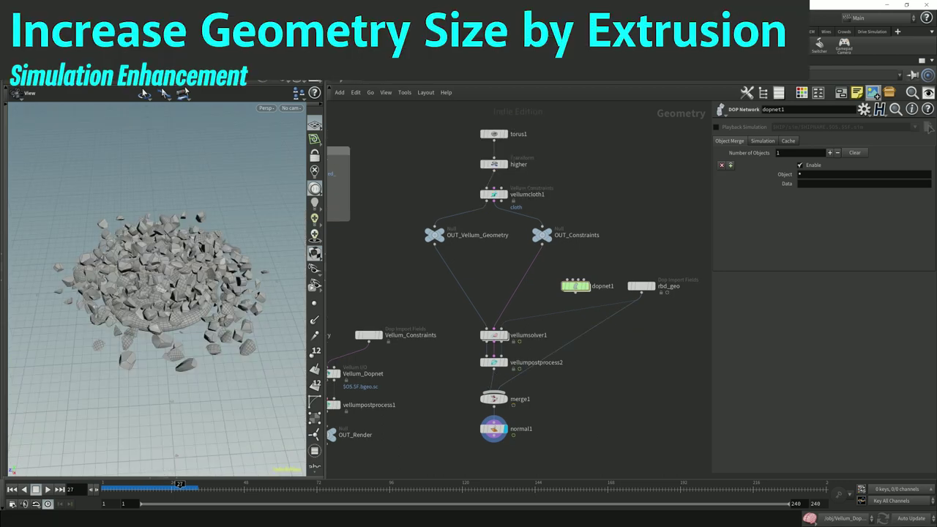
# Step: Open vellum_to_static_obj inside dopnet1 and rename dopimport1 as import_vellum_geo
pyautogui.doubleClick(574, 286)
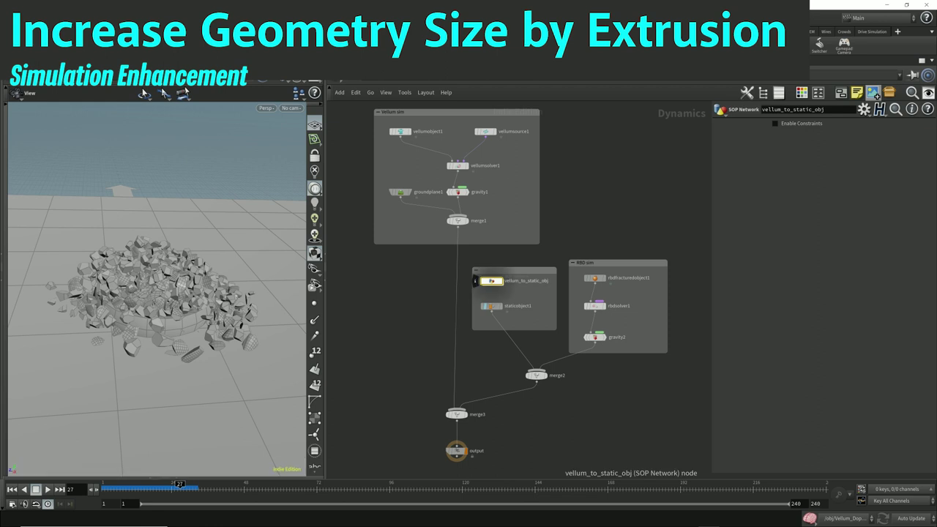
pyautogui.click(621, 262)
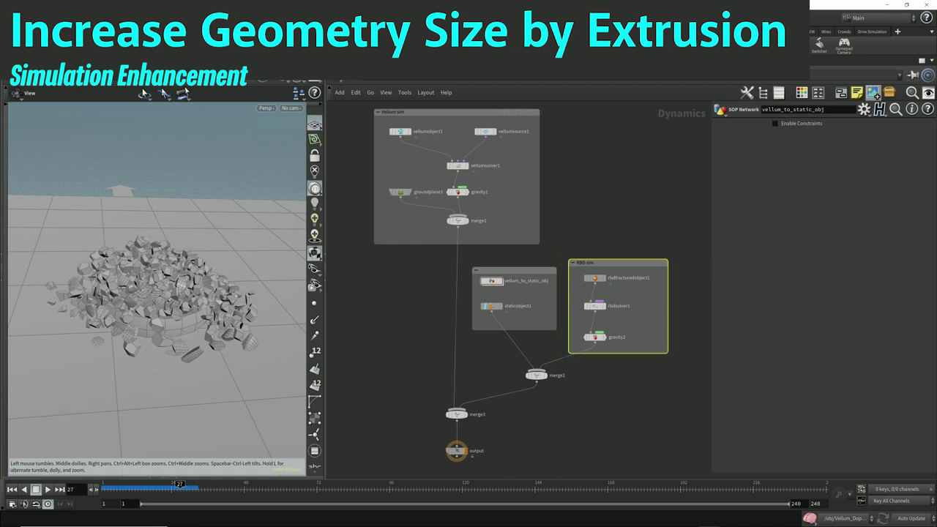
pyautogui.doubleClick(488, 281)
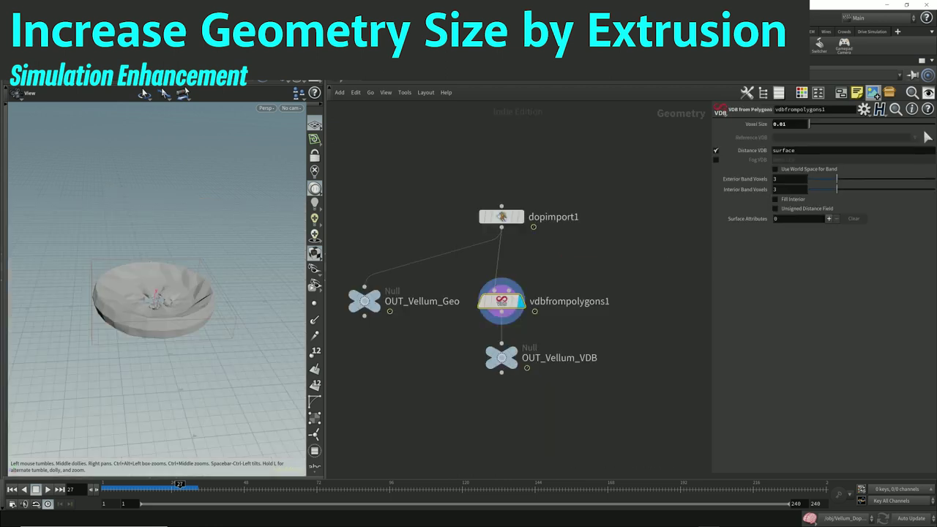
pyautogui.moveTo(157, 300)
pyautogui.mouseDown()
pyautogui.moveTo(164, 358)
pyautogui.moveTo(165, 176)
pyautogui.moveTo(162, 337)
pyautogui.moveTo(174, 296)
pyautogui.moveTo(170, 257)
pyautogui.moveTo(179, 298)
pyautogui.moveTo(173, 295)
pyautogui.mouseUp()
pyautogui.scroll(8, 173, 300)
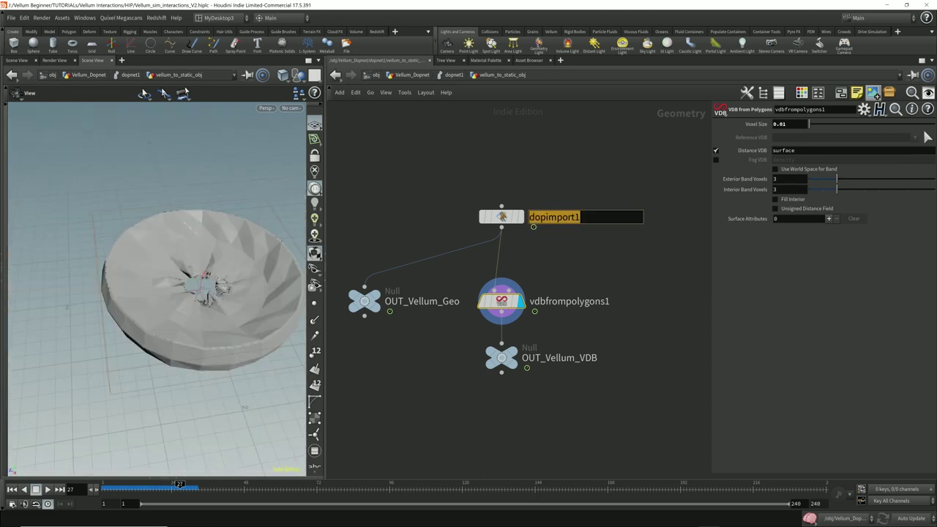
pyautogui.write('import_vellum_geo')
pyautogui.press('Return')
# Step: Move import_vellum_geo aside, duplicate it beside the original and name the copy import_vellum_constraints
pyautogui.moveTo(501, 217); pyautogui.dragTo(444, 215)
pyautogui.moveTo(444, 215); pyautogui.dragTo(403, 214, button='middle')
pyautogui.keyDown('alt'); pyautogui.moveTo(404, 215); pyautogui.dragTo(582, 215); pyautogui.keyUp('alt')
pyautogui.click(692, 215)
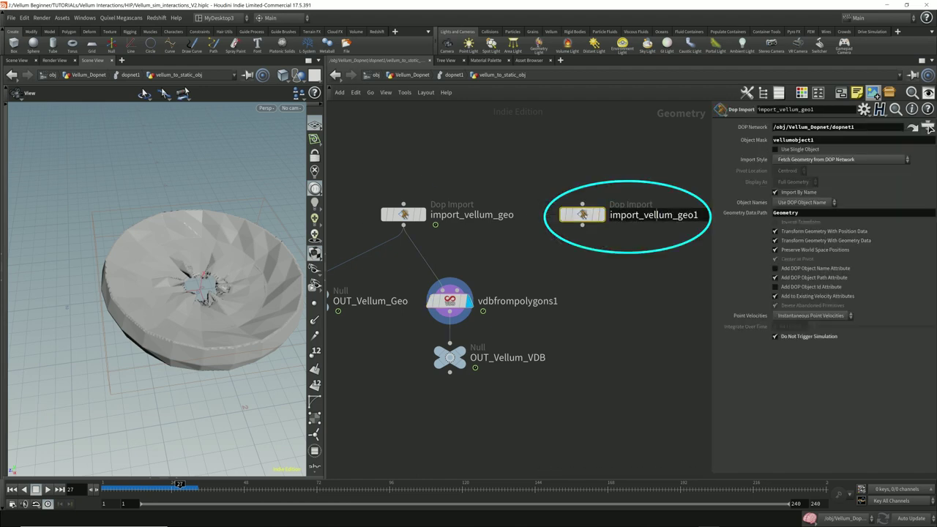
pyautogui.moveTo(701, 216); pyautogui.dragTo(677, 215)
pyautogui.write('constra')
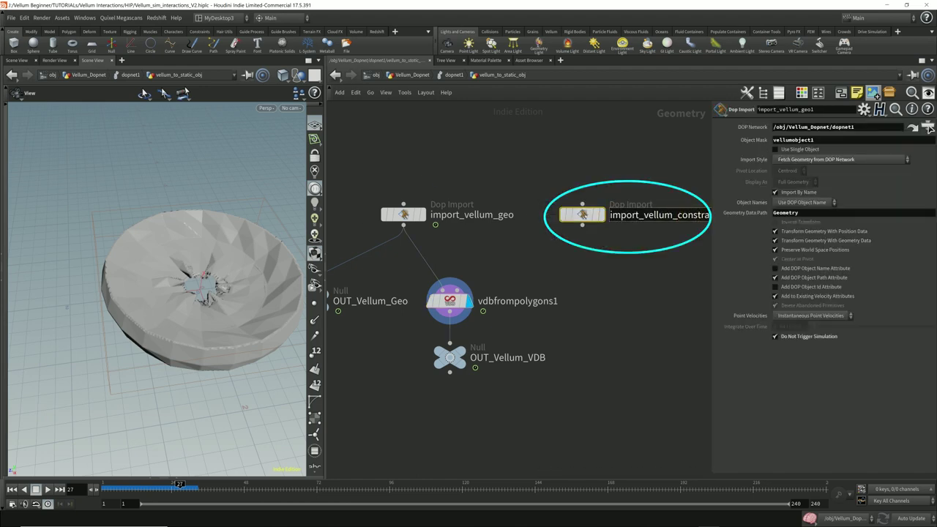
pyautogui.write('ints')
pyautogui.press('Return')
pyautogui.scroll(-3, 499, 227)
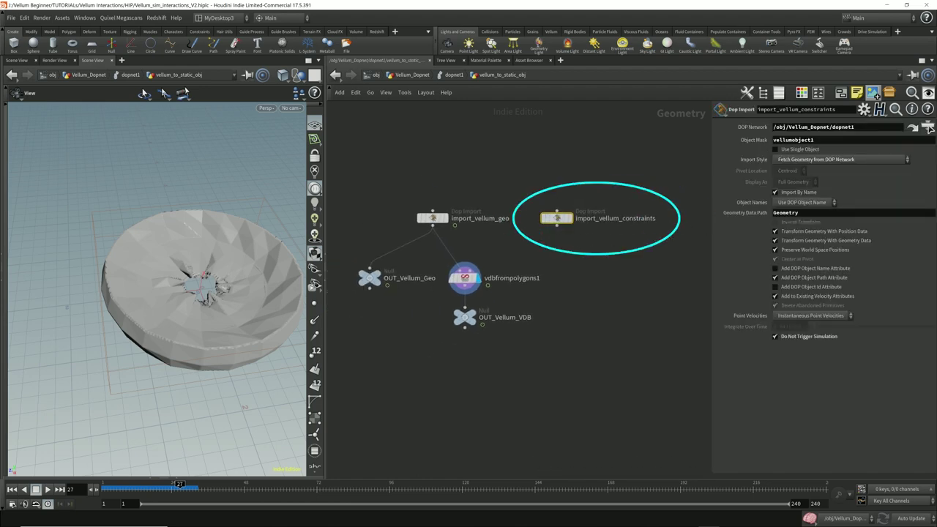
# Step: Set the Geometry Data Path of import_vellum_constraints to ConstraintGeometry
pyautogui.doubleClick(786, 213)
pyautogui.write('ConstraintGeometry')
pyautogui.press('Return')
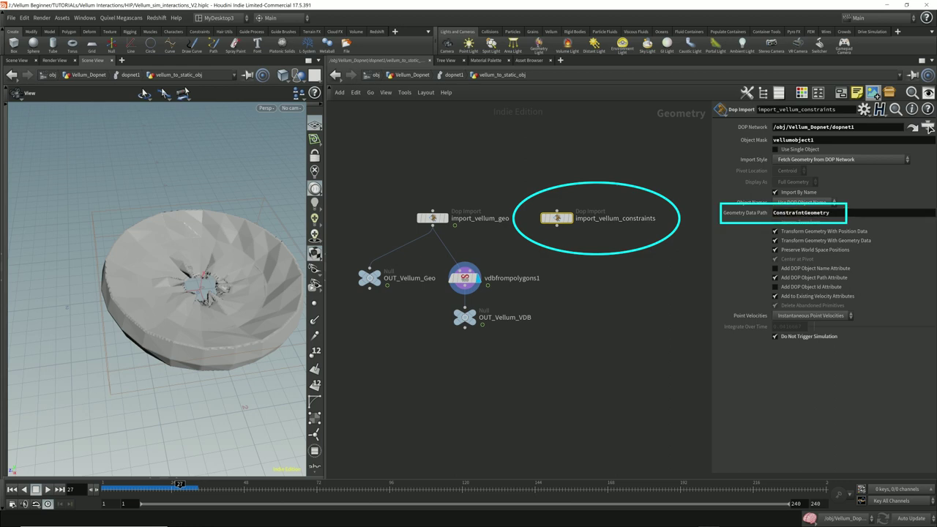
# Step: Examine vellumobject1's ConstraintGeometry data at dopnet1's output, and return to import_vellum_constraints inside vellum_to_static_obj
pyautogui.click(452, 75)
pyautogui.click(457, 451)
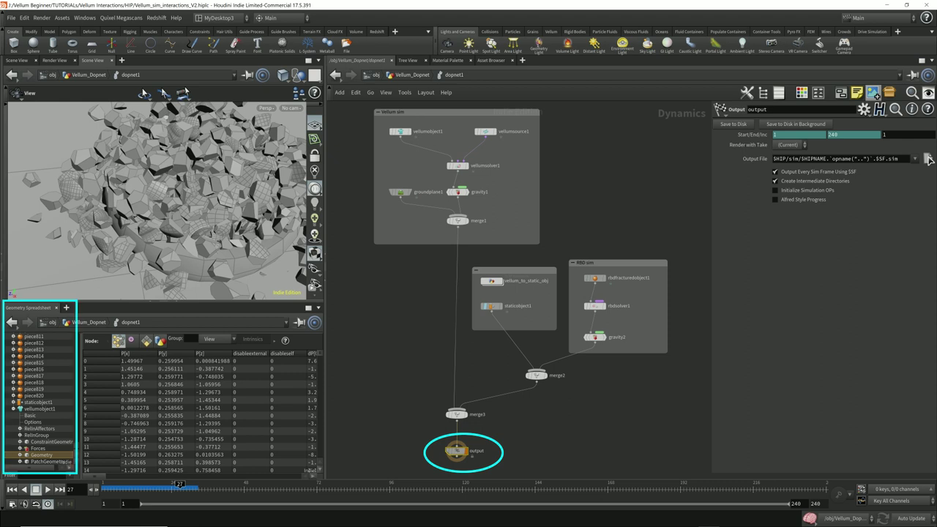
pyautogui.scroll(2, 38, 399)
pyautogui.scroll(-3, 39, 399)
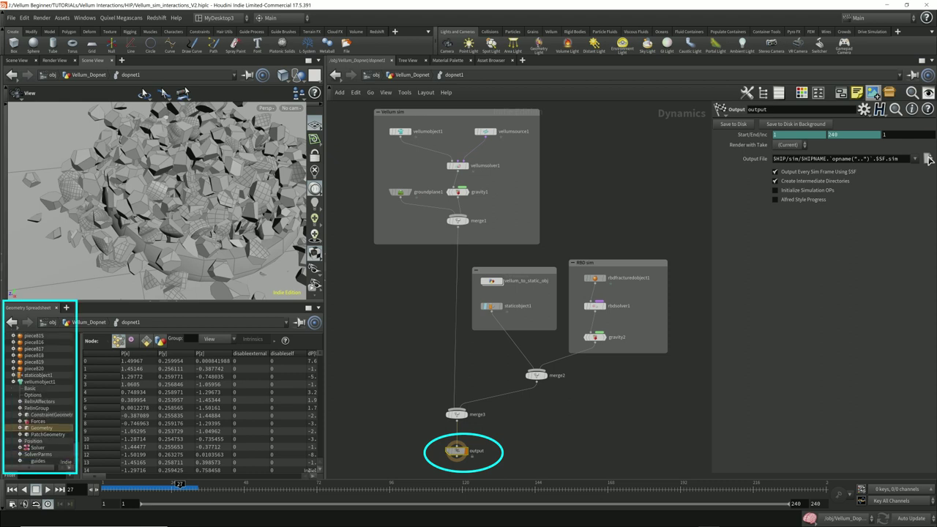
pyautogui.click(40, 382)
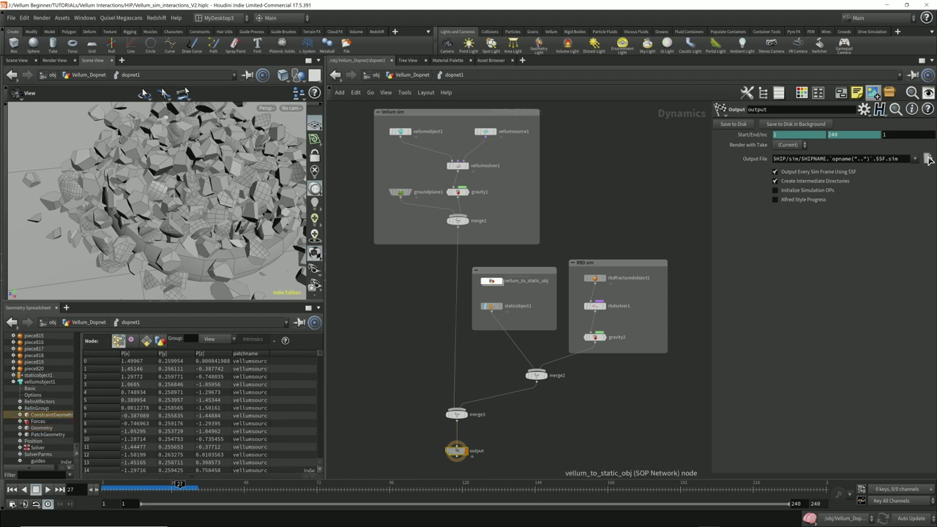
pyautogui.doubleClick(491, 282)
pyautogui.click(556, 218)
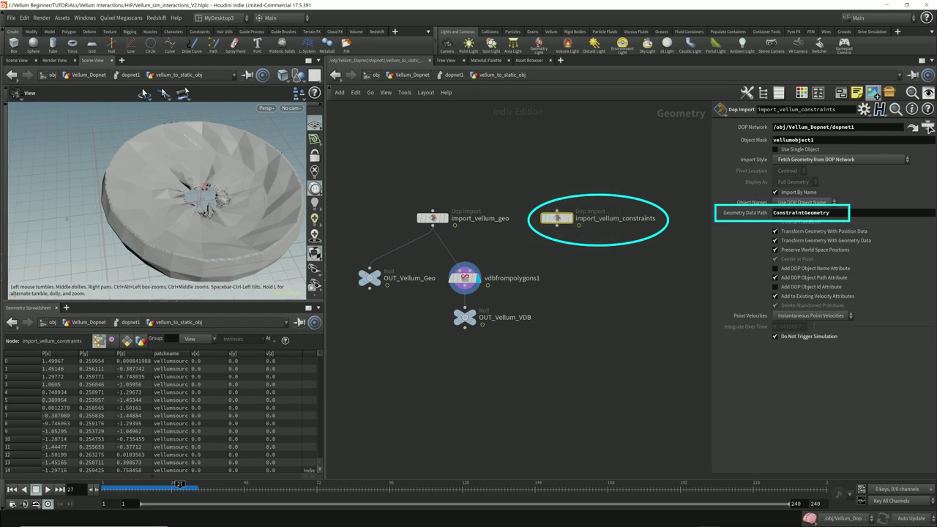
# Step: Display import_vellum_constraints and switch the viewport to a black background color scheme
pyautogui.click(568, 218)
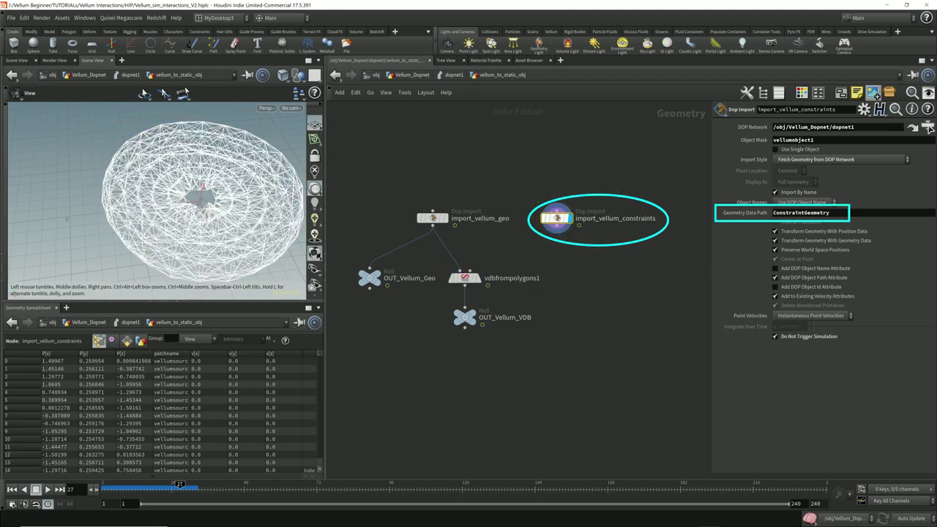
pyautogui.moveTo(201, 212); pyautogui.dragTo(198, 190)
pyautogui.press('d')
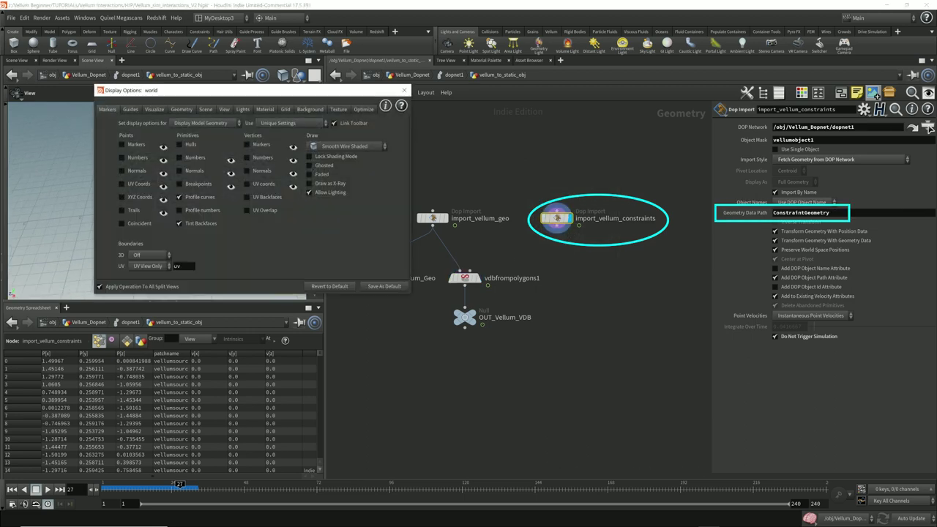
pyautogui.click(309, 109)
pyautogui.click(162, 123)
pyautogui.click(159, 150)
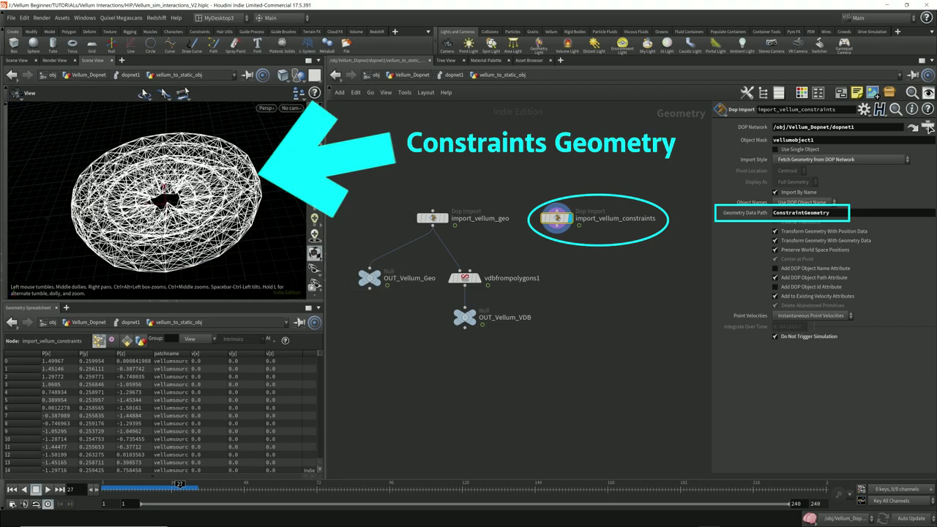
pyautogui.moveTo(146, 169); pyautogui.dragTo(150, 230)
# Step: Attach a Null to the output of import_vellum_constraints and name it OUT_Vellum_Constraint
pyautogui.click(557, 226)
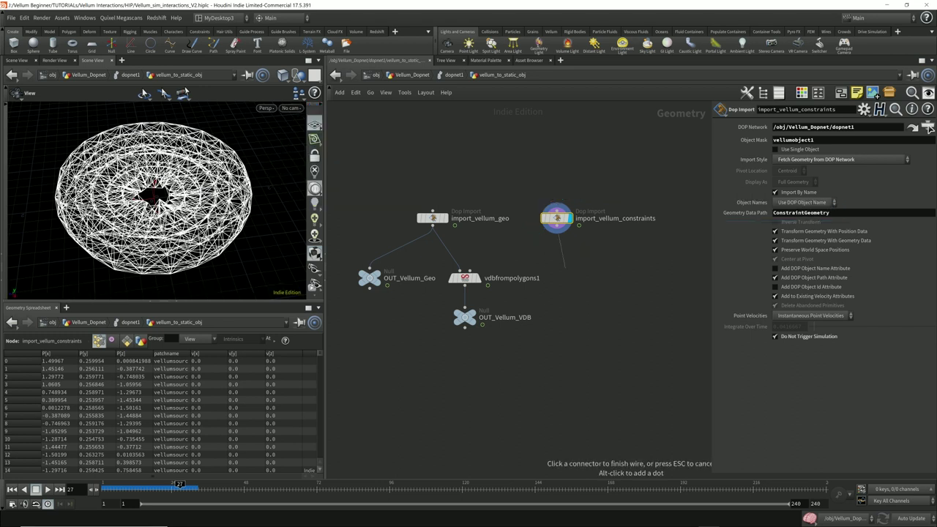
pyautogui.click(563, 279)
pyautogui.doubleClick(587, 278)
pyautogui.write('OUT_Vellum_Constraint')
pyautogui.press('Return')
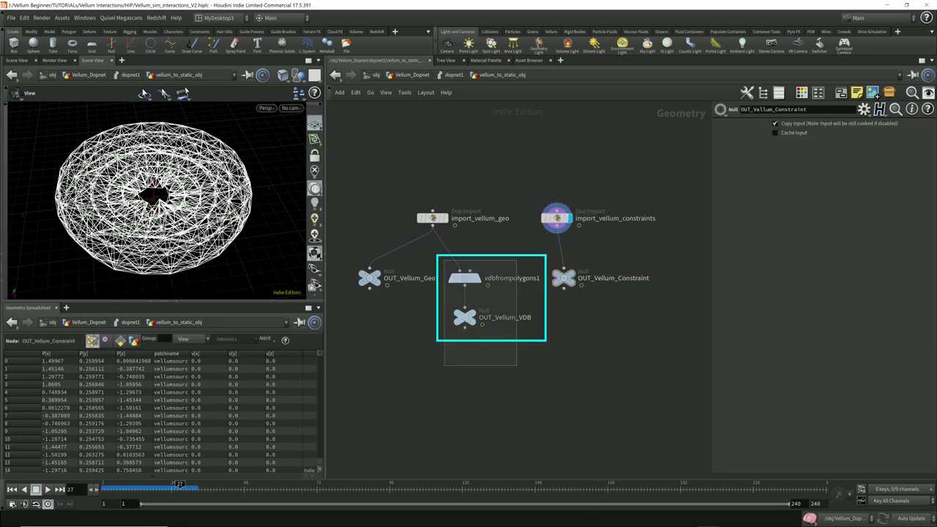
# Step: Compare the VDB result of vdbfrompolygons1 with the original import_vellum_geo torus by displaying each node in turn
pyautogui.moveTo(443, 261); pyautogui.dragTo(517, 365)
pyautogui.moveTo(516, 366); pyautogui.dragTo(534, 348, button='middle')
pyautogui.moveTo(481, 261)
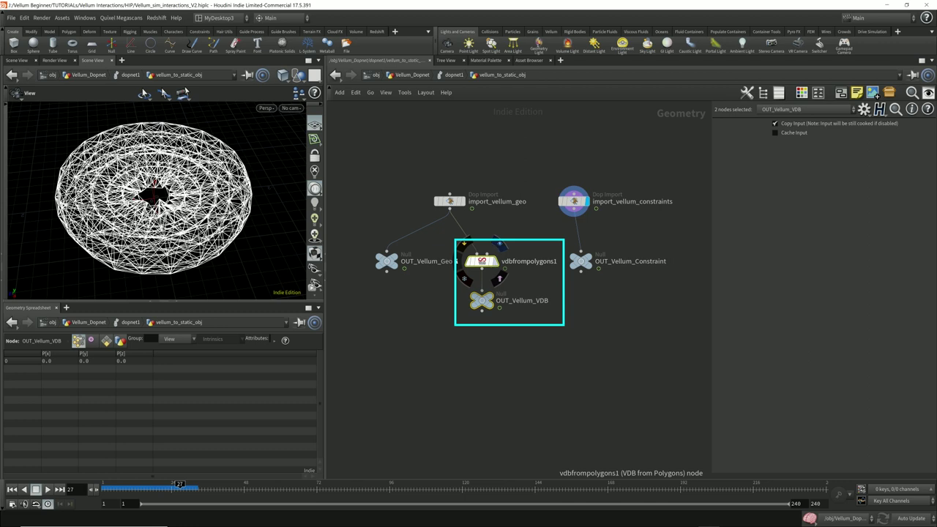
pyautogui.click(500, 244)
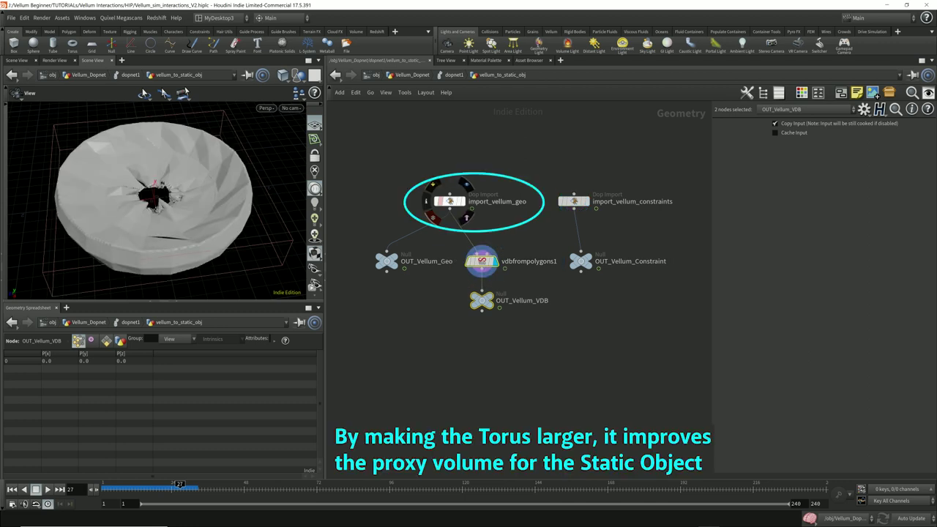
pyautogui.click(450, 202)
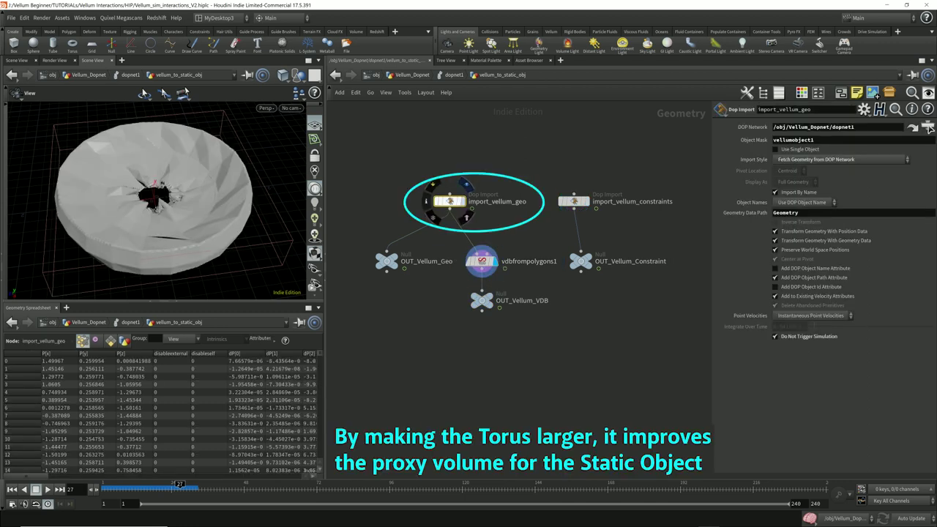
pyautogui.click(466, 184)
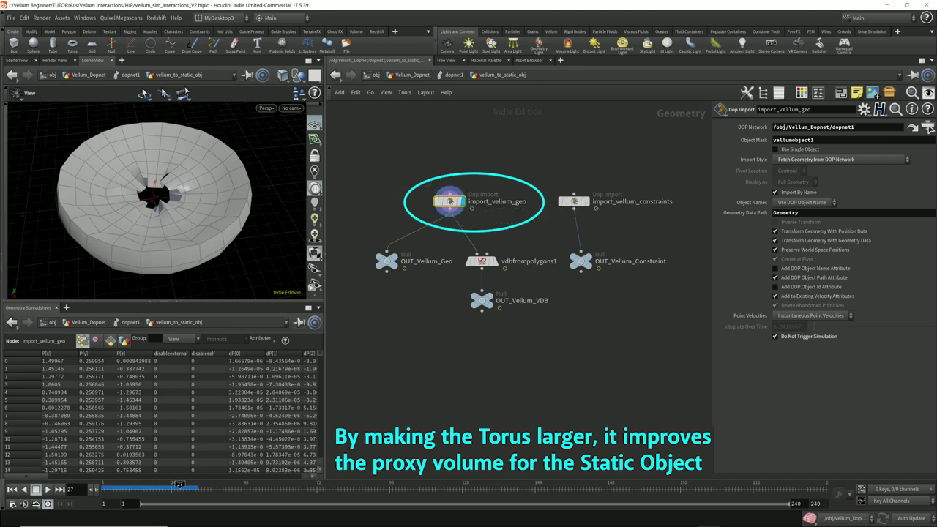
pyautogui.moveTo(483, 260)
pyautogui.click(500, 244)
pyautogui.click(500, 278)
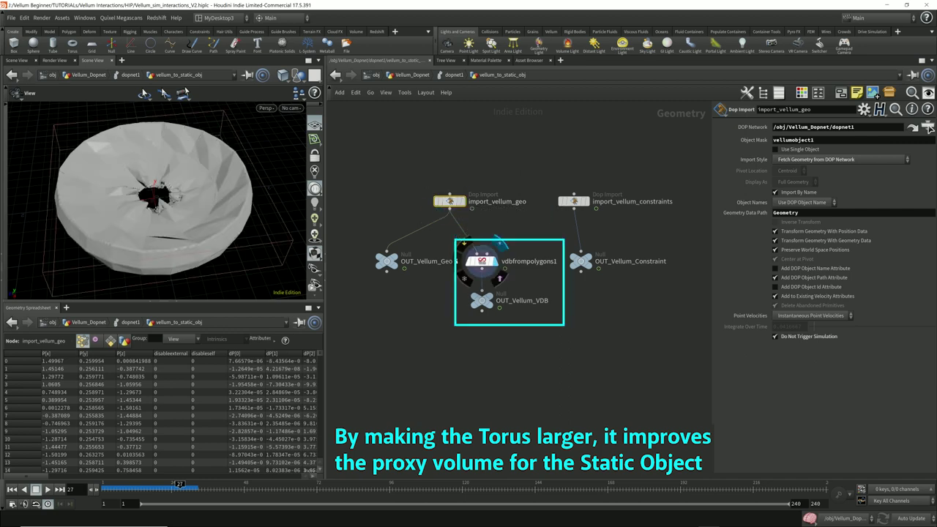
# Step: Move vdbfrompolygons1 and OUT_Vellum_VDB further down the network to make room for another node above them
pyautogui.moveTo(427, 372); pyautogui.dragTo(479, 350)
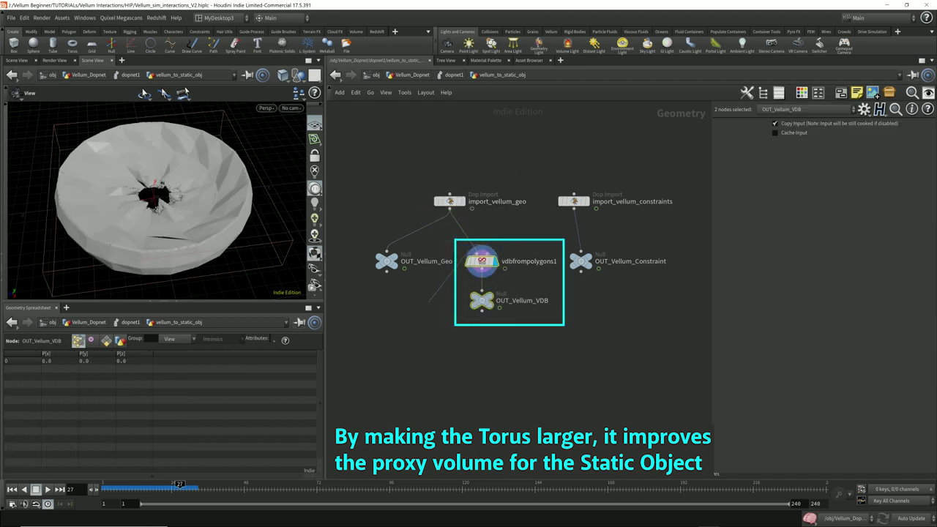
pyautogui.moveTo(482, 261); pyautogui.dragTo(485, 385)
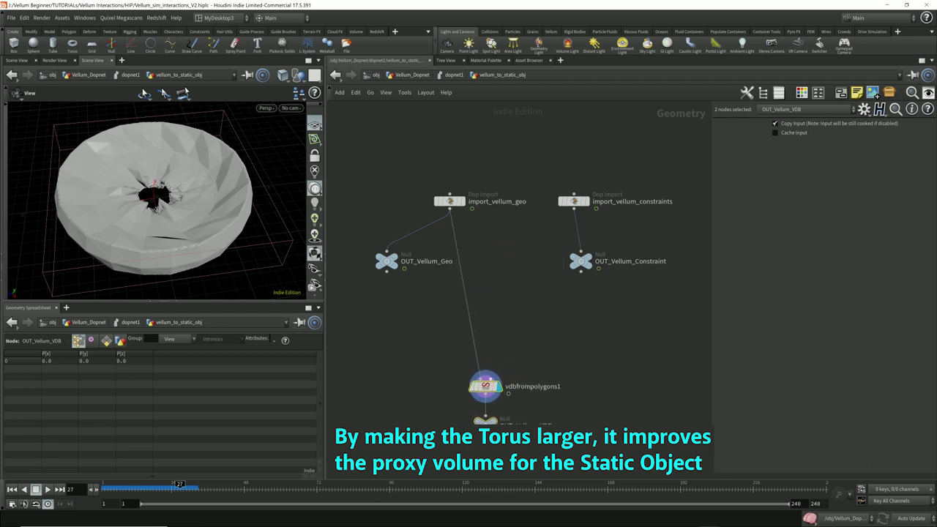
pyautogui.click(486, 426)
# Step: Add a Vellum Post-Process node fed by OUT_Vellum_Geo, with OUT_Vellum_Constraint wired into its Constraint Geometry input
pyautogui.press('Tab')
pyautogui.write('vellum pos')
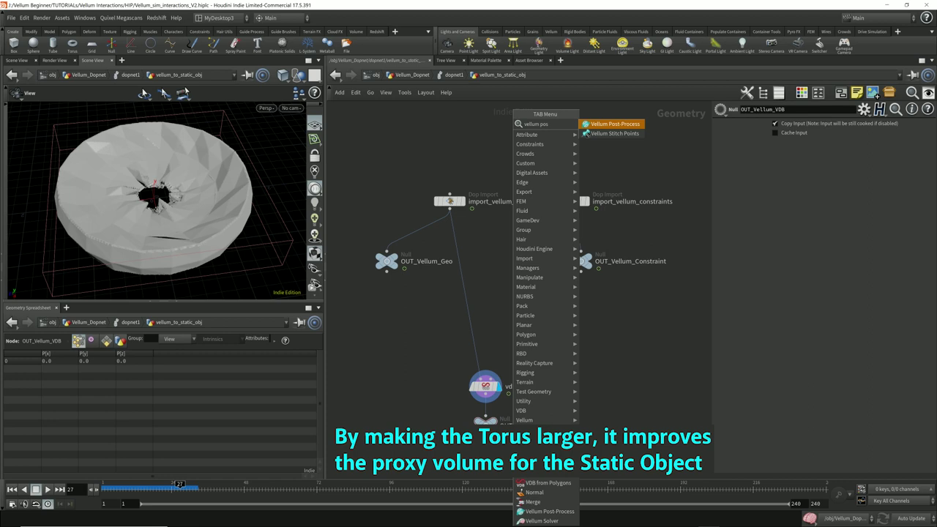
pyautogui.press('Return')
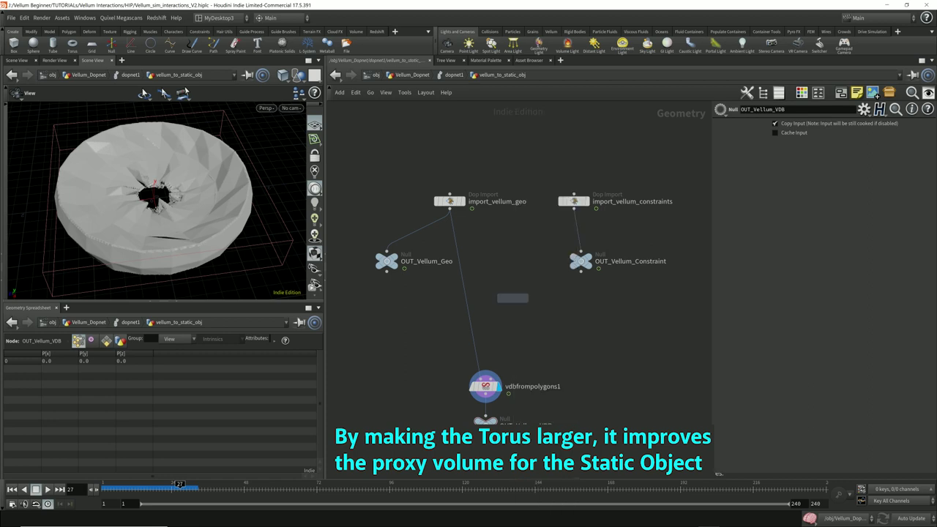
pyautogui.click(508, 313)
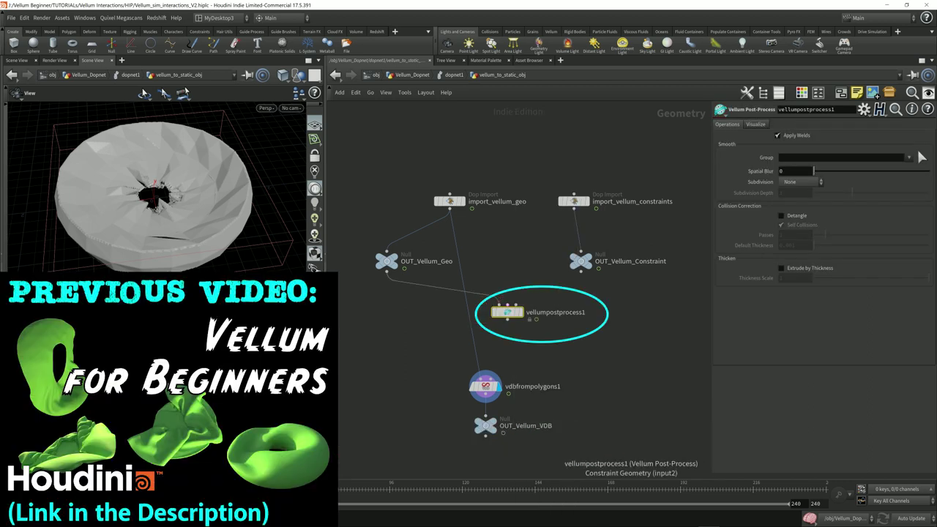
pyautogui.click(507, 304)
pyautogui.click(581, 272)
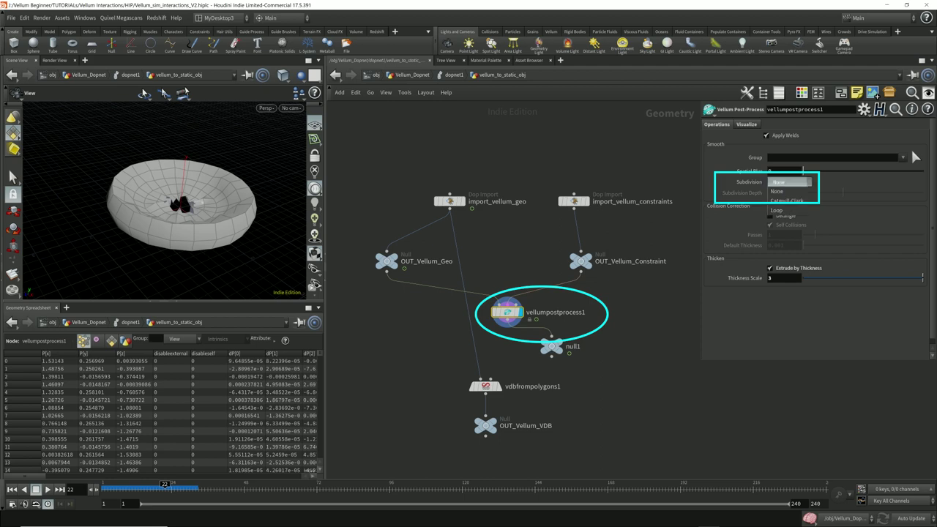
# Step: Subdivide vellumpostprocess1 with Catmull-Clark at a Subdivision Depth of 2 and set its Thickness Scale to 5
pyautogui.doubleClick(773, 194)
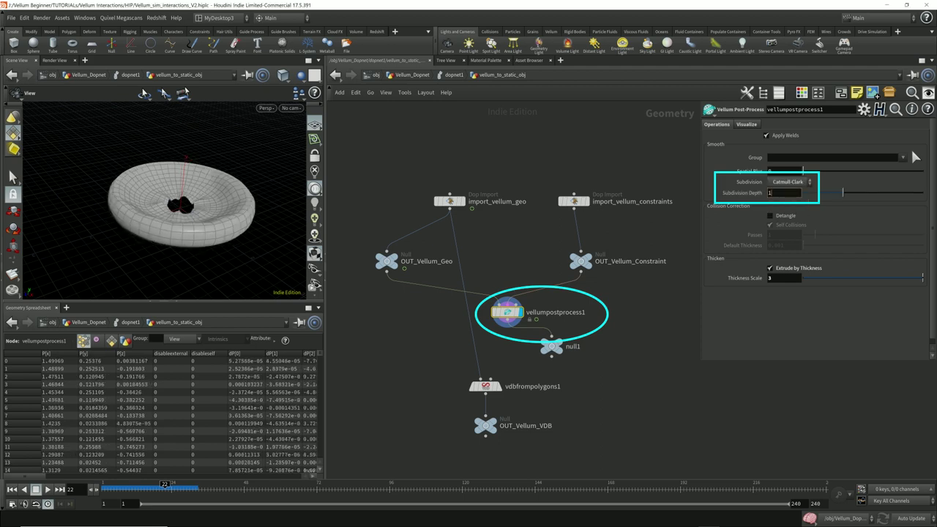
pyautogui.write('2')
pyautogui.press('Return')
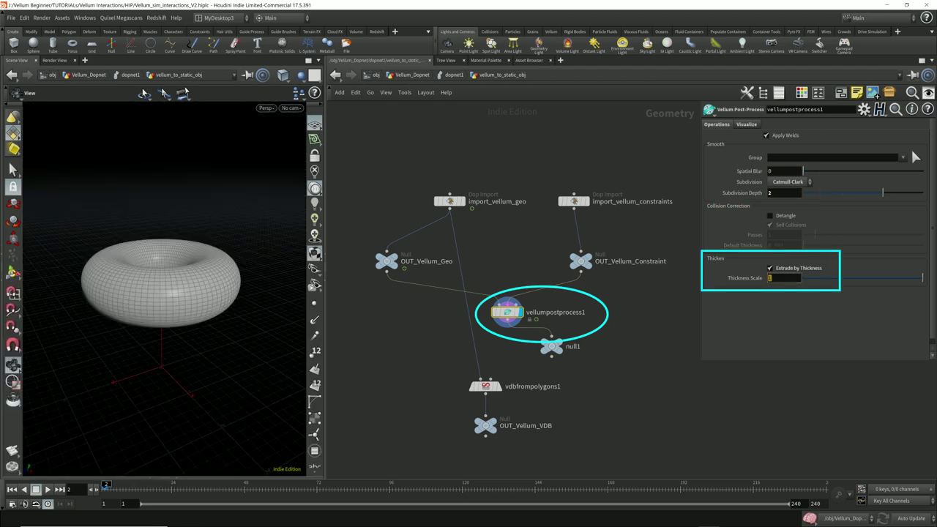
pyautogui.write('2')
pyautogui.press('Return')
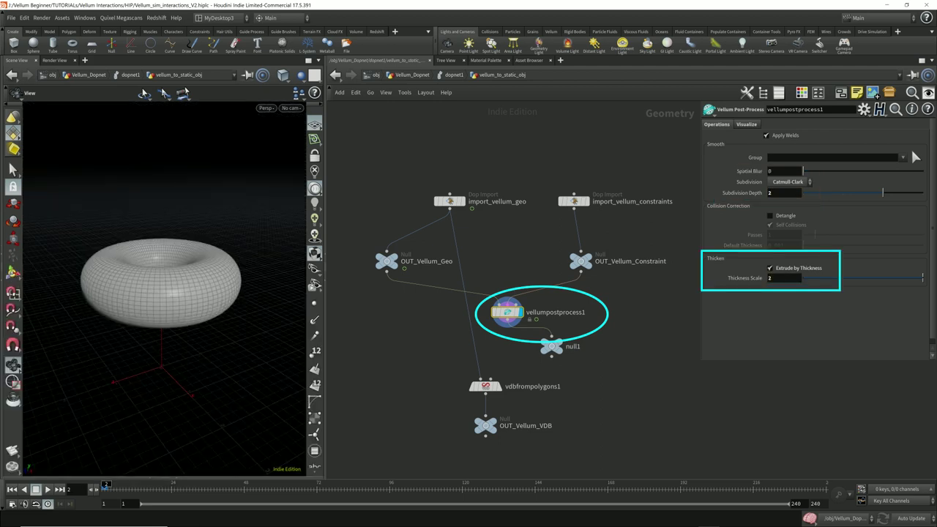
pyautogui.doubleClick(771, 278)
pyautogui.write('5')
pyautogui.press('Return')
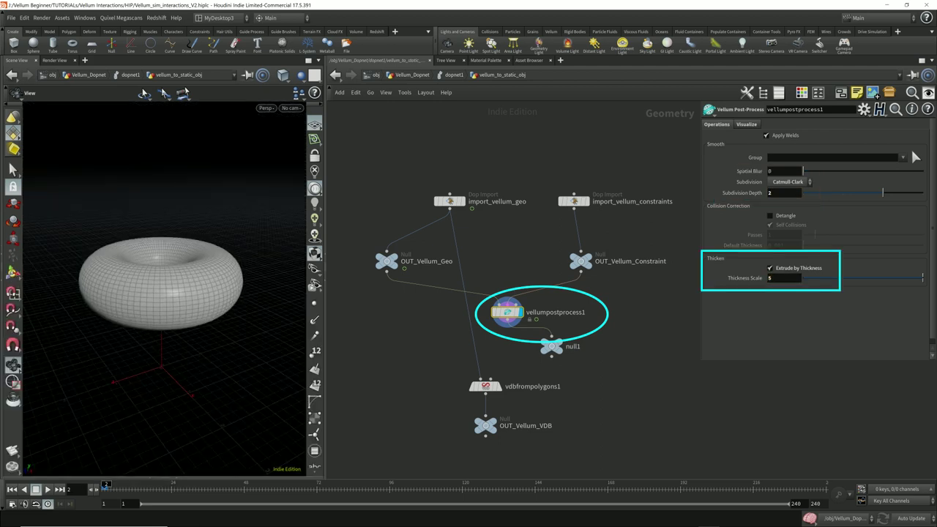
# Step: Wire vellumpostprocess1 into the first input of vdbfrompolygons1 and delete the unused null1
pyautogui.moveTo(508, 326); pyautogui.dragTo(480, 378)
pyautogui.click(552, 346)
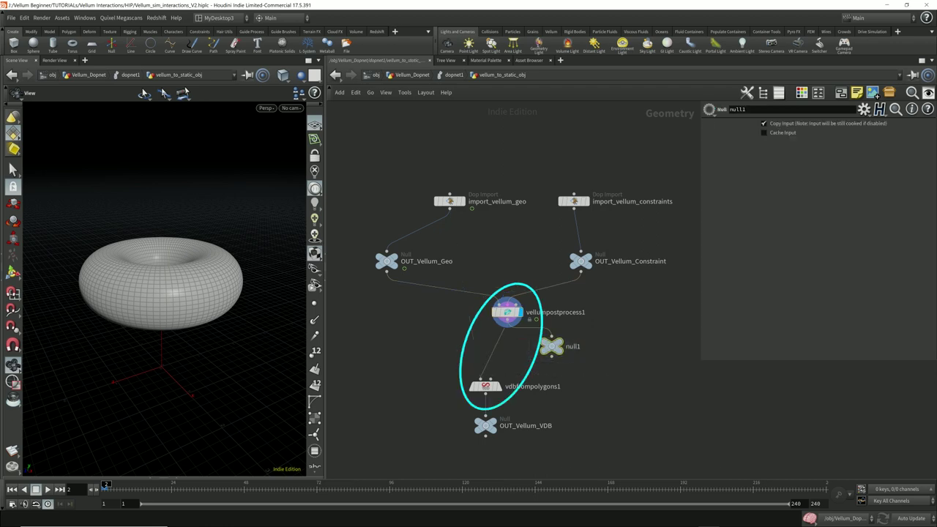
pyautogui.press('Delete')
# Step: Align vellumpostprocess1 above vdbfrompolygons1 and display the OUT_Vellum_VDB result
pyautogui.moveTo(508, 312); pyautogui.dragTo(485, 335)
pyautogui.moveTo(435, 370); pyautogui.dragTo(533, 406)
pyautogui.moveTo(441, 347)
pyautogui.mouseDown()
pyautogui.moveTo(528, 338)
pyautogui.moveTo(564, 316)
pyautogui.mouseUp()
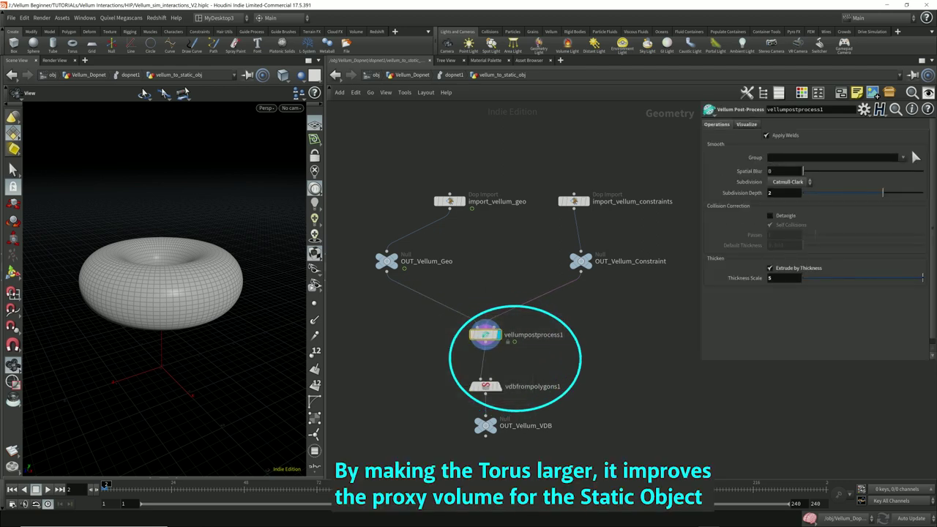
pyautogui.click(505, 419)
pyautogui.click(486, 426)
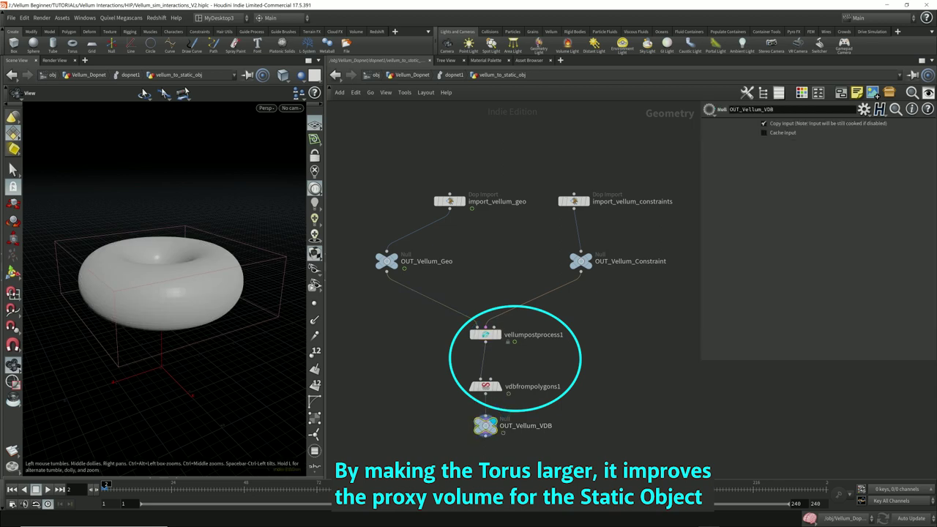
# Step: Return to dopnet1, scrub through its simulation, and go up to the Vellum_Dopnet network
pyautogui.click(411, 75)
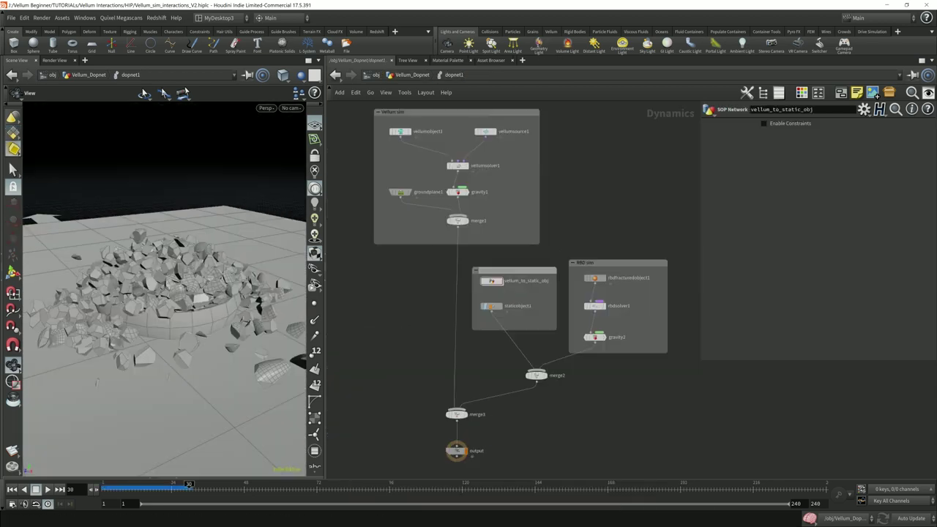
pyautogui.moveTo(197, 489); pyautogui.dragTo(183, 489)
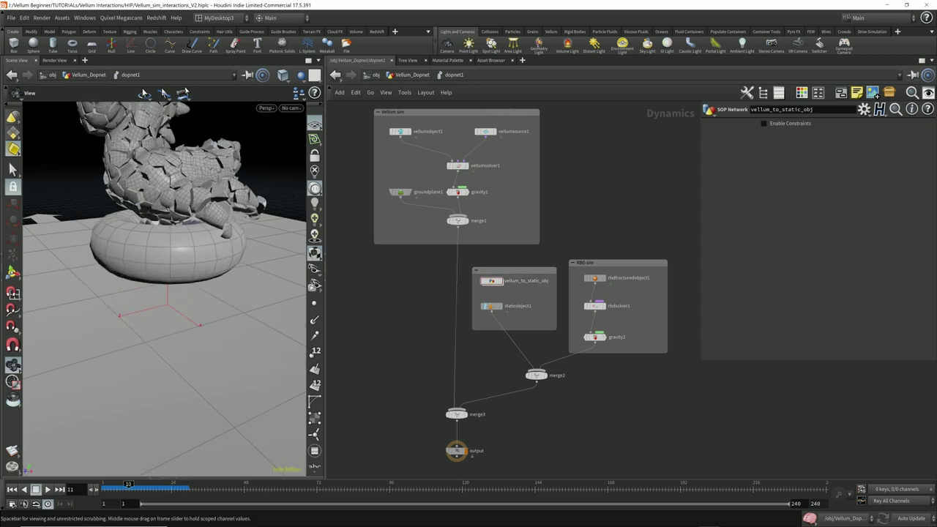
pyautogui.press('u')
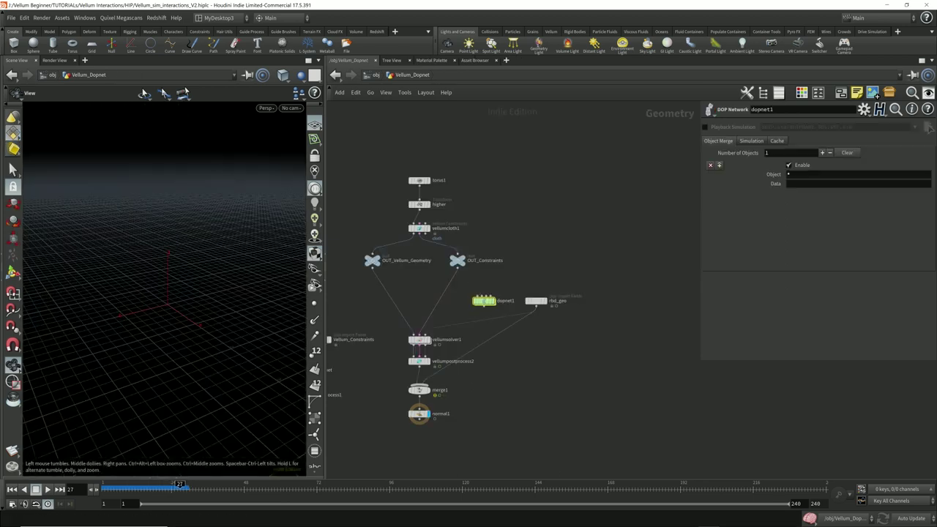
# Step: Examine the collision between the fractured pieces and the Vellum torus from several angles around frame 27
pyautogui.moveTo(462, 190); pyautogui.dragTo(524, 162, button='middle')
pyautogui.moveTo(172, 249); pyautogui.dragTo(165, 366)
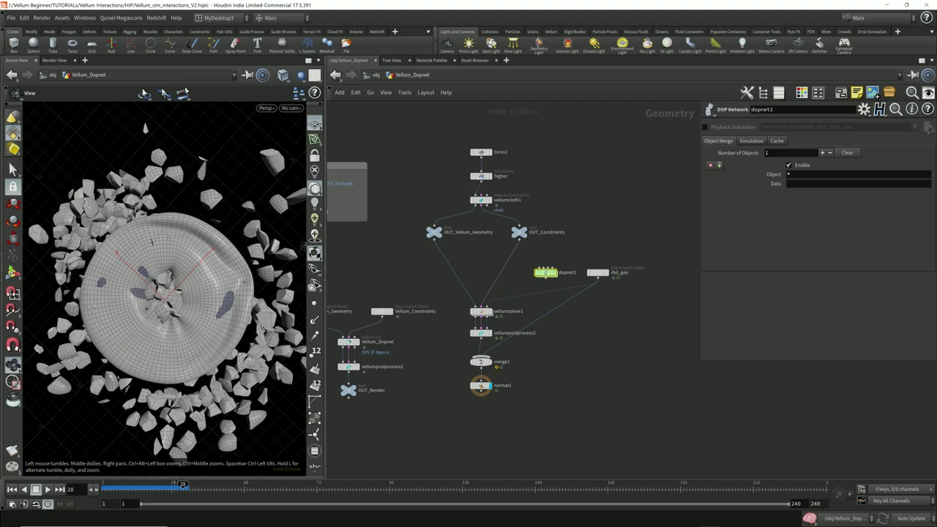
pyautogui.scroll(6, 174, 276)
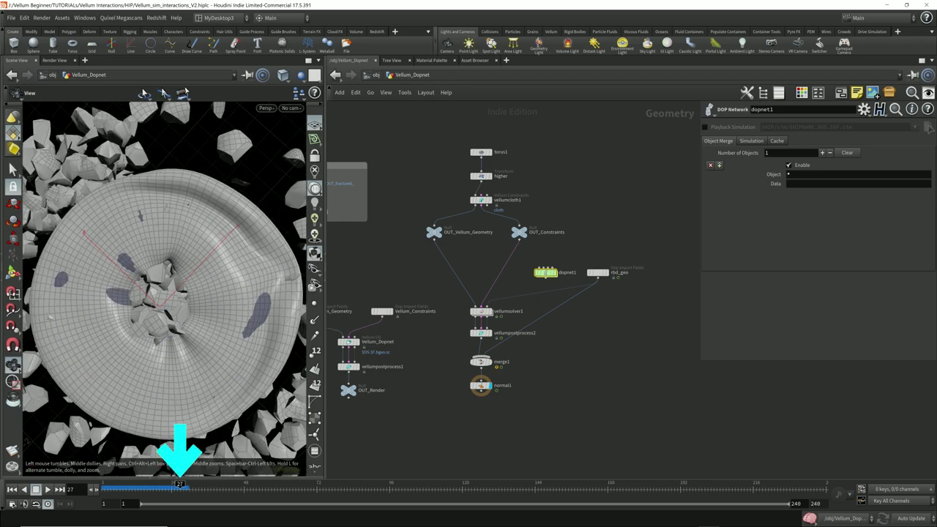
pyautogui.moveTo(165, 293); pyautogui.dragTo(168, 234)
pyautogui.press('Left')
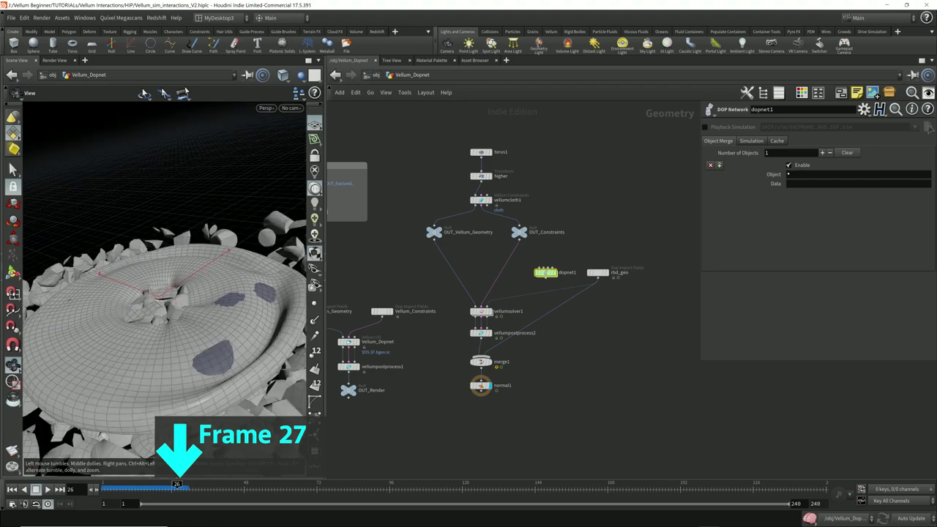
pyautogui.moveTo(164, 285)
pyautogui.mouseDown()
pyautogui.moveTo(169, 234)
pyautogui.moveTo(194, 249)
pyautogui.moveTo(198, 300)
pyautogui.moveTo(165, 322)
pyautogui.moveTo(209, 264)
pyautogui.moveTo(161, 322)
pyautogui.moveTo(213, 285)
pyautogui.moveTo(176, 311)
pyautogui.moveTo(167, 287)
pyautogui.moveTo(162, 300)
pyautogui.moveTo(183, 253)
pyautogui.moveTo(192, 194)
pyautogui.moveTo(183, 172)
pyautogui.mouseUp()
pyautogui.moveTo(183, 172); pyautogui.dragTo(154, 194, button='middle')
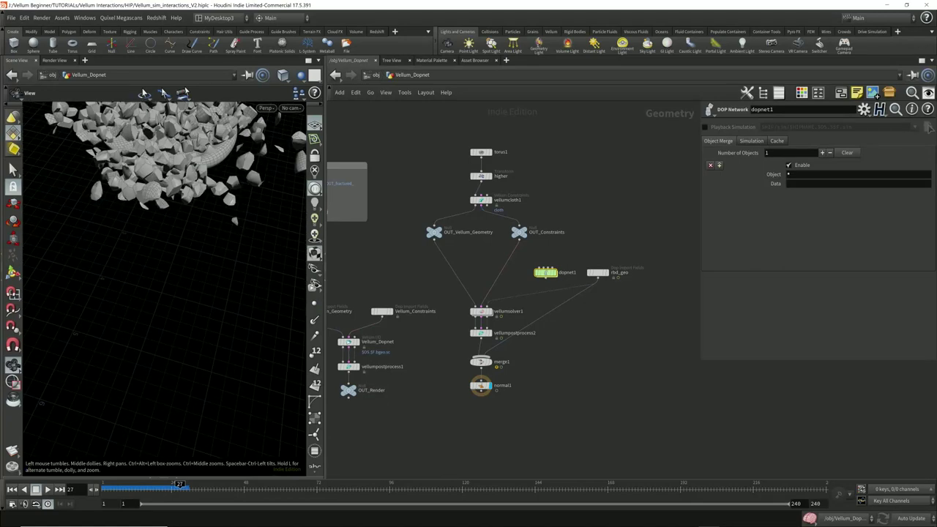
pyautogui.moveTo(154, 194); pyautogui.dragTo(179, 300, button='right')
pyautogui.moveTo(179, 300); pyautogui.dragTo(187, 238)
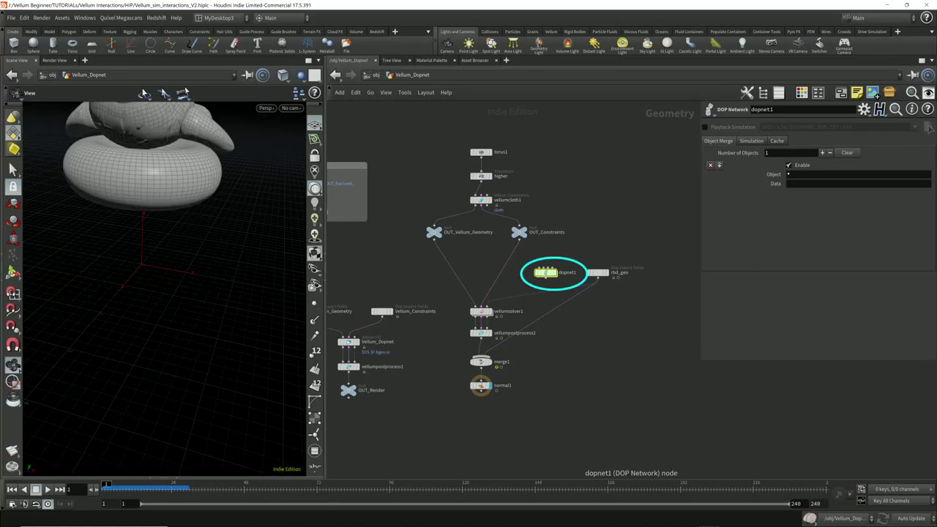
# Step: Open dopnet1 and delete rbdsolver1 from the RBD sim group
pyautogui.doubleClick(545, 273)
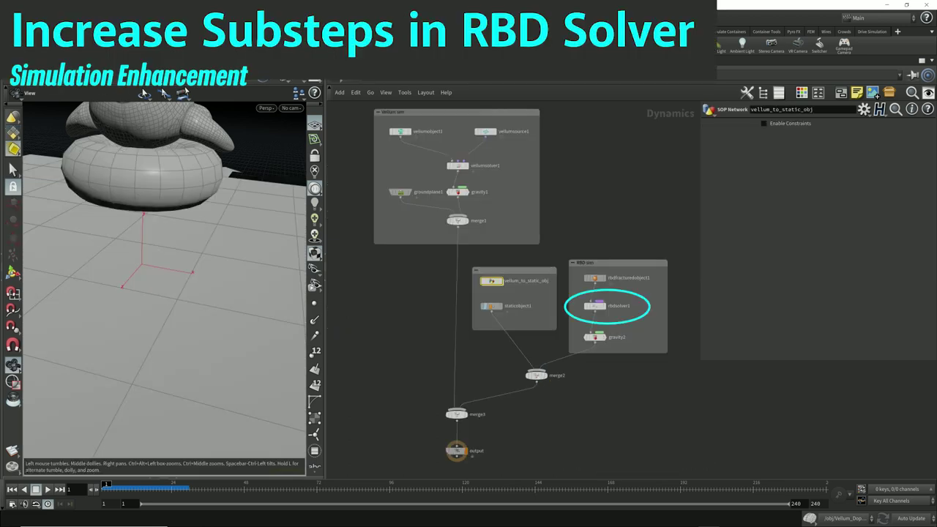
pyautogui.moveTo(640, 297); pyautogui.dragTo(576, 315)
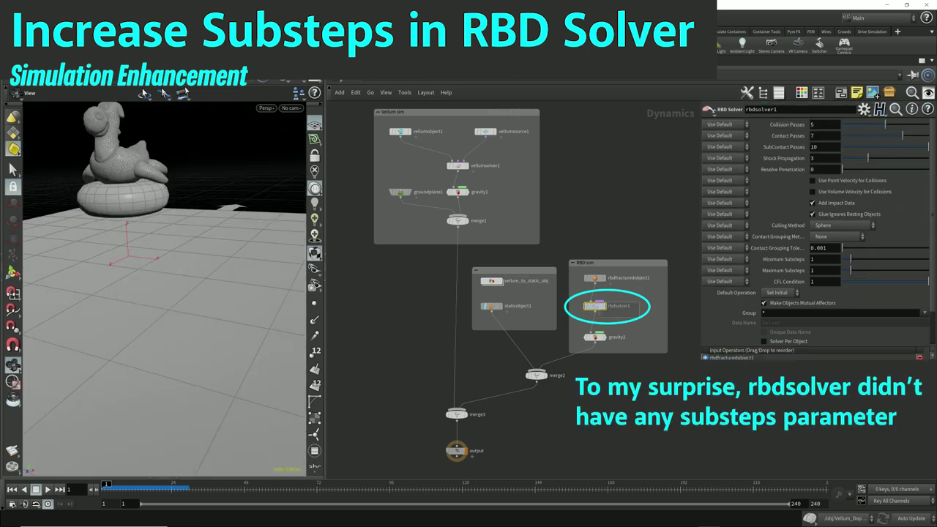
pyautogui.press('Delete')
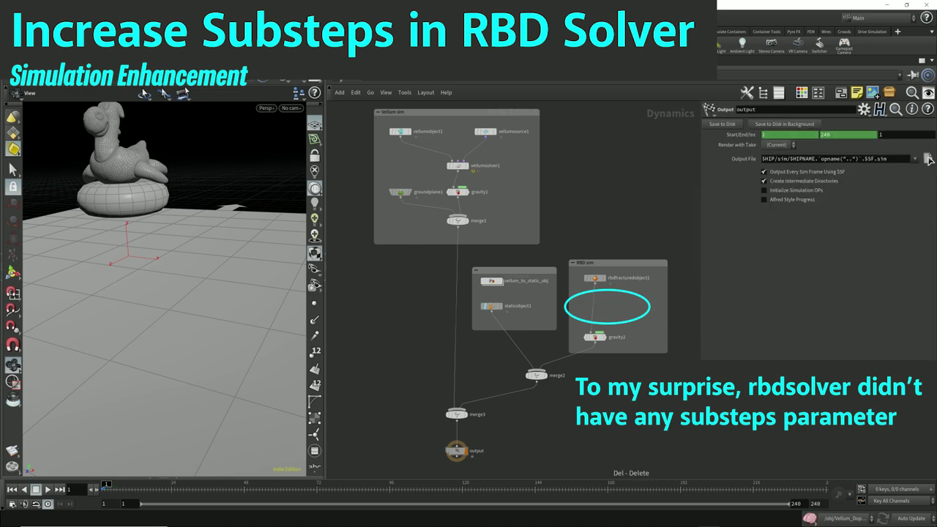
# Step: Add a Rigid Body Solver node inside the RBD sim group, between rbdfracturedobject1 and gravity2
pyautogui.press('Tab')
pyautogui.write('ng')
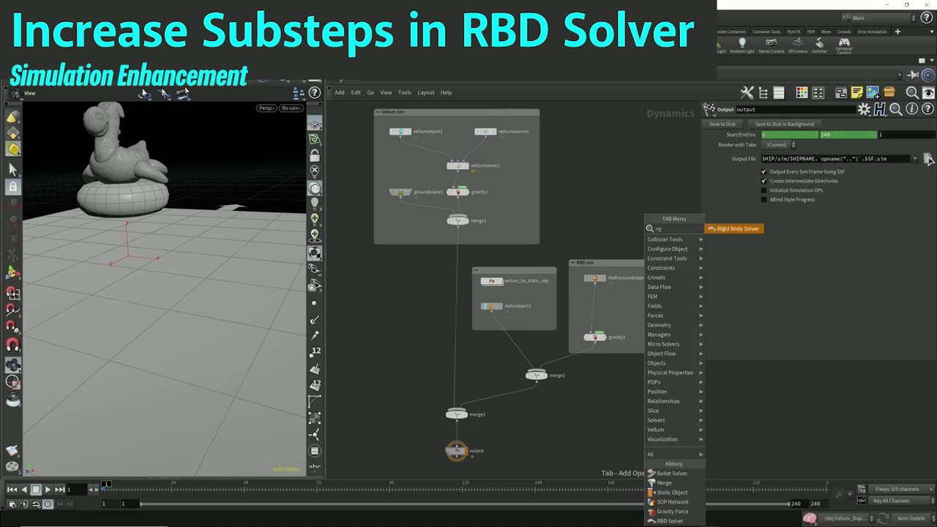
pyautogui.press('Return')
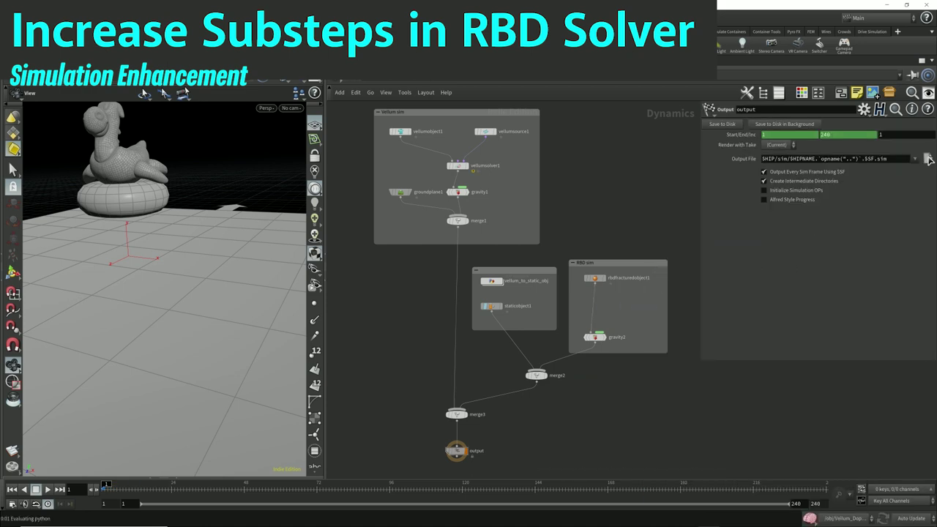
pyautogui.click(610, 306)
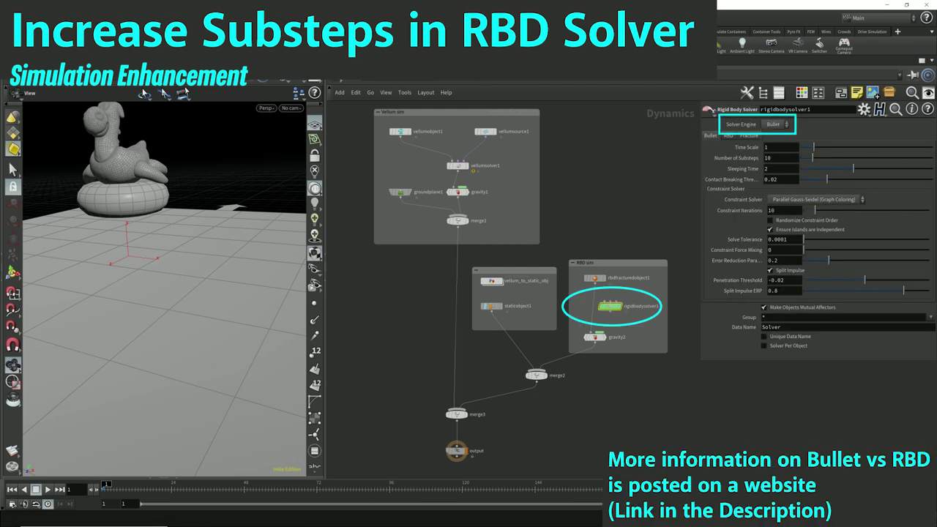
# Step: Set the new solver's Solver Engine to RBD and wire it between rbdfracturedobject1 and gravity2
pyautogui.click(775, 125)
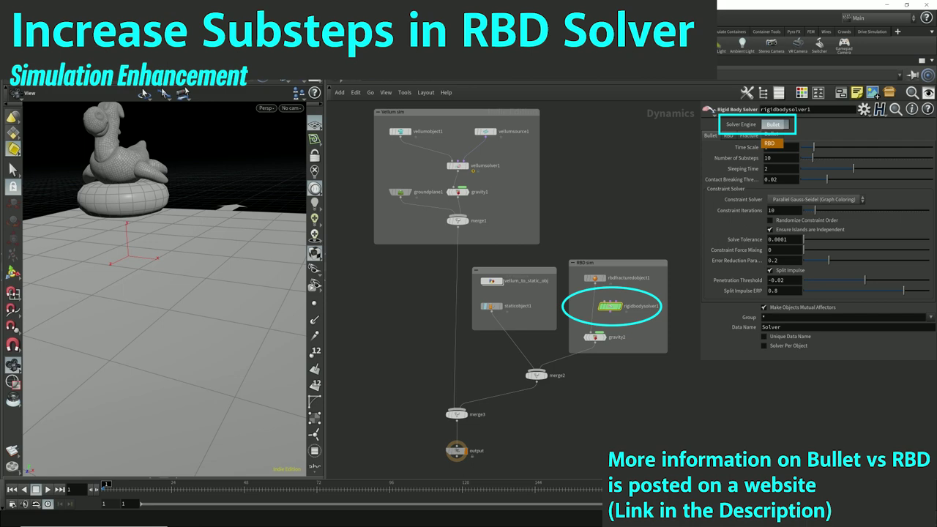
pyautogui.click(770, 144)
pyautogui.scroll(2, 577, 270)
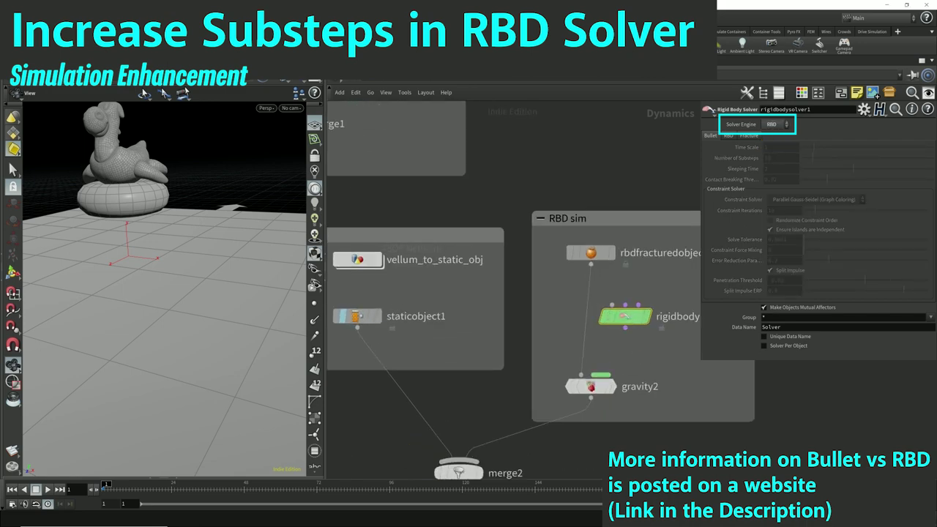
pyautogui.scroll(-1, 607, 316)
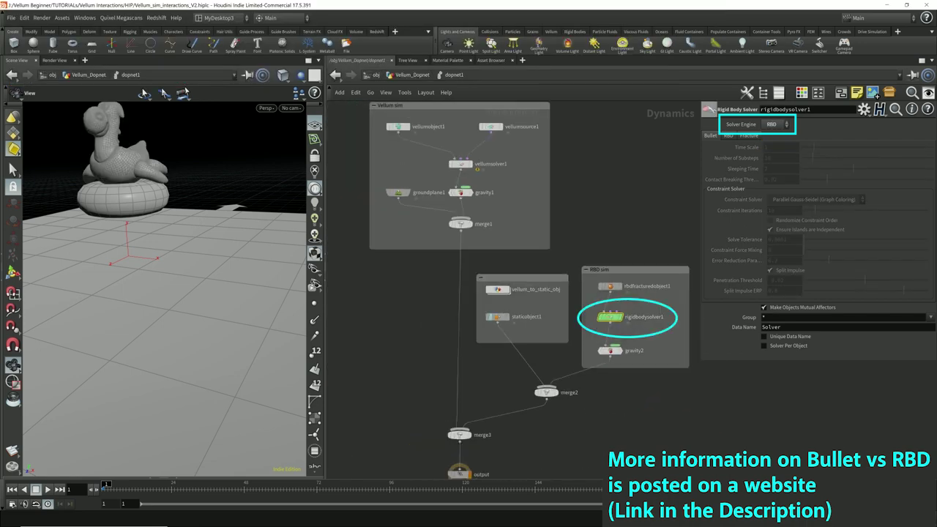
# Step: In rigidbodysolver1's RBD substep settings, set Minimum Substeps to 3 and Maximum Substeps to 8
pyautogui.click(729, 136)
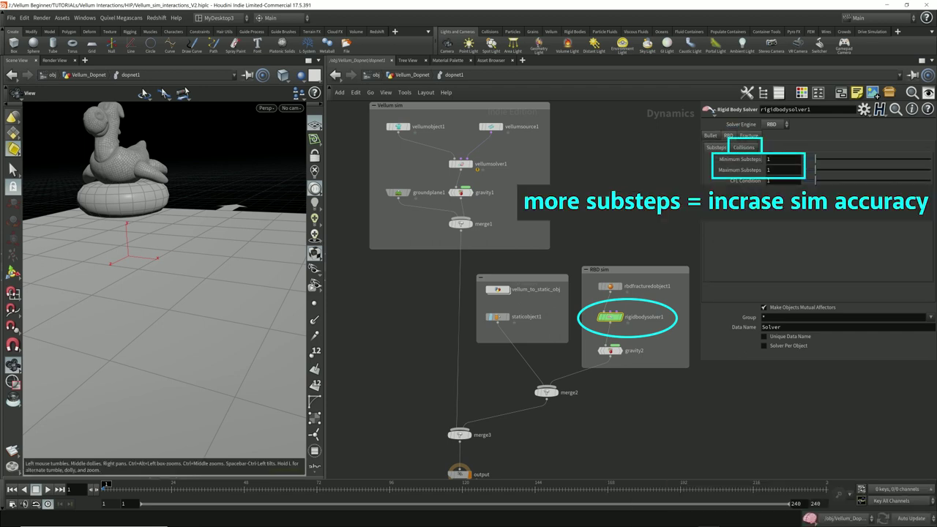
pyautogui.scroll(-3, 165, 289)
pyautogui.moveTo(165, 289)
pyautogui.mouseDown()
pyautogui.moveTo(154, 293)
pyautogui.moveTo(168, 241)
pyautogui.moveTo(179, 293)
pyautogui.mouseUp()
pyautogui.moveTo(773, 159); pyautogui.dragTo(764, 159)
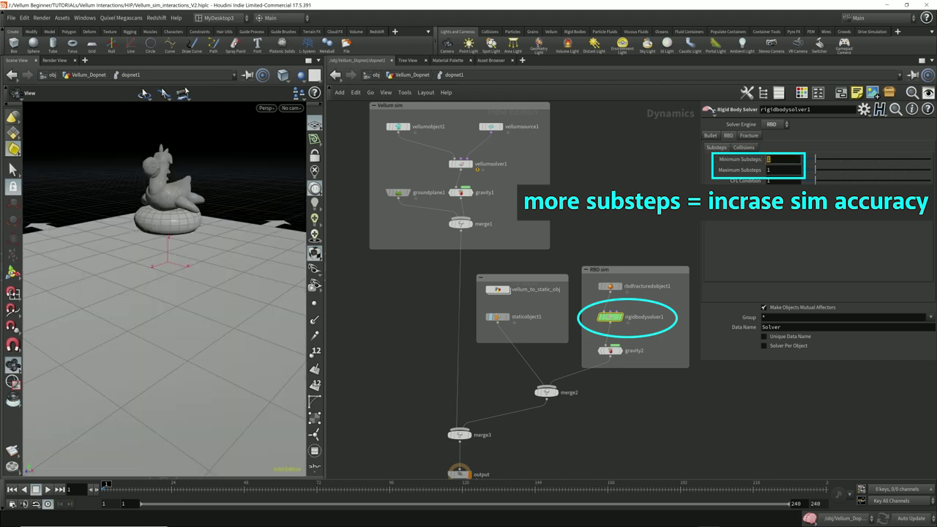
pyautogui.press('Tab')
pyautogui.write('8')
pyautogui.press('Return')
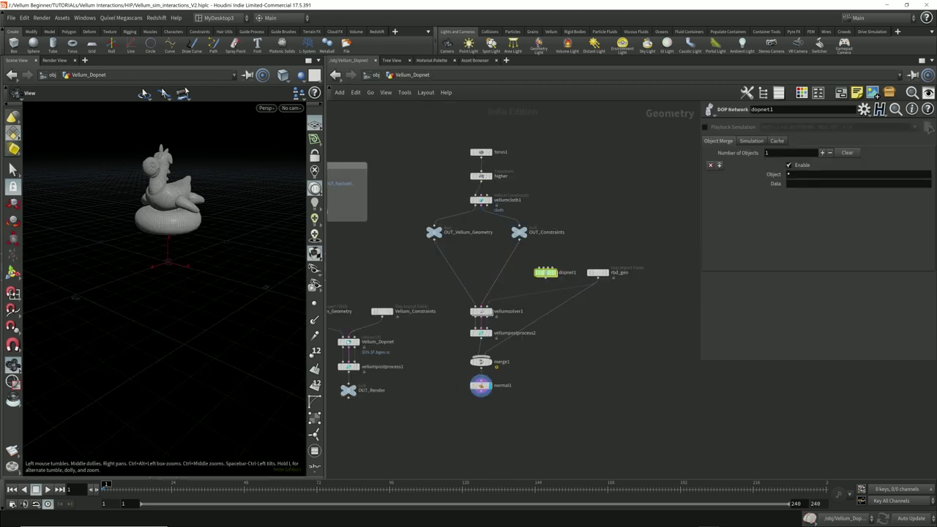
# Step: From the Vellum_Dopnet network, simulate to frame 27 and examine how the fractured pieces collide with the Vellum torus, close up and from several angles
pyautogui.press('Up')
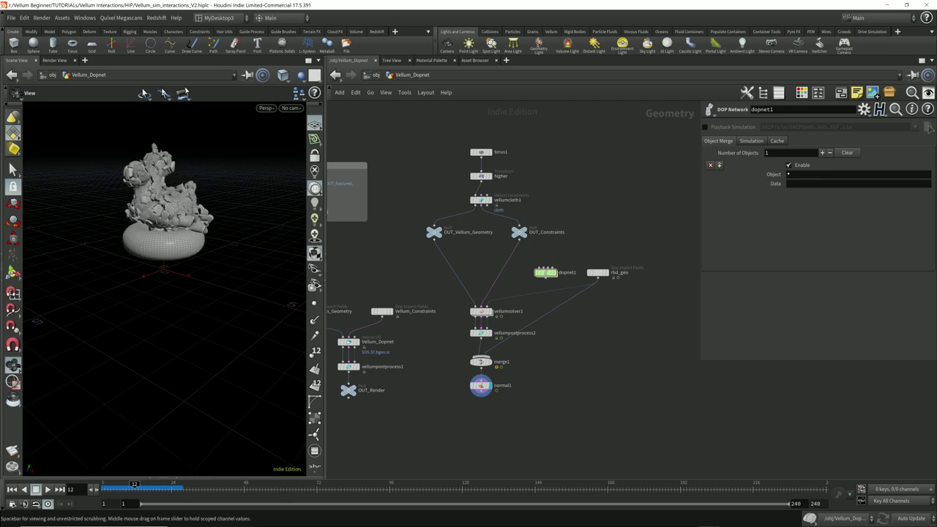
pyautogui.moveTo(164, 366); pyautogui.dragTo(191, 234)
pyautogui.scroll(5, 165, 290)
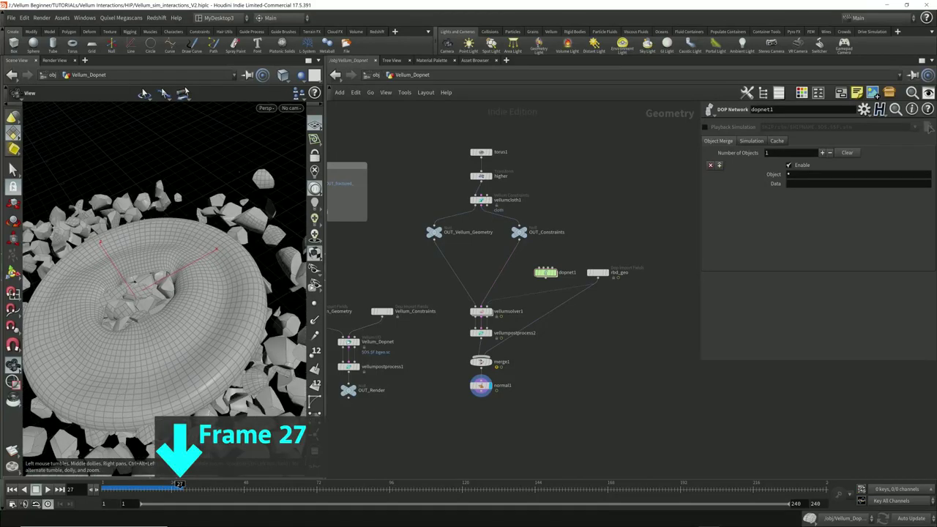
pyautogui.moveTo(150, 249)
pyautogui.mouseDown()
pyautogui.moveTo(165, 300)
pyautogui.moveTo(205, 292)
pyautogui.moveTo(202, 253)
pyautogui.moveTo(154, 246)
pyautogui.moveTo(183, 253)
pyautogui.moveTo(187, 304)
pyautogui.moveTo(154, 241)
pyautogui.moveTo(183, 286)
pyautogui.moveTo(158, 256)
pyautogui.moveTo(187, 260)
pyautogui.moveTo(150, 292)
pyautogui.moveTo(179, 278)
pyautogui.moveTo(176, 296)
pyautogui.moveTo(150, 275)
pyautogui.moveTo(161, 220)
pyautogui.mouseUp()
pyautogui.scroll(3, 154, 242)
pyautogui.scroll(3, 150, 274)
pyautogui.scroll(3, 157, 227)
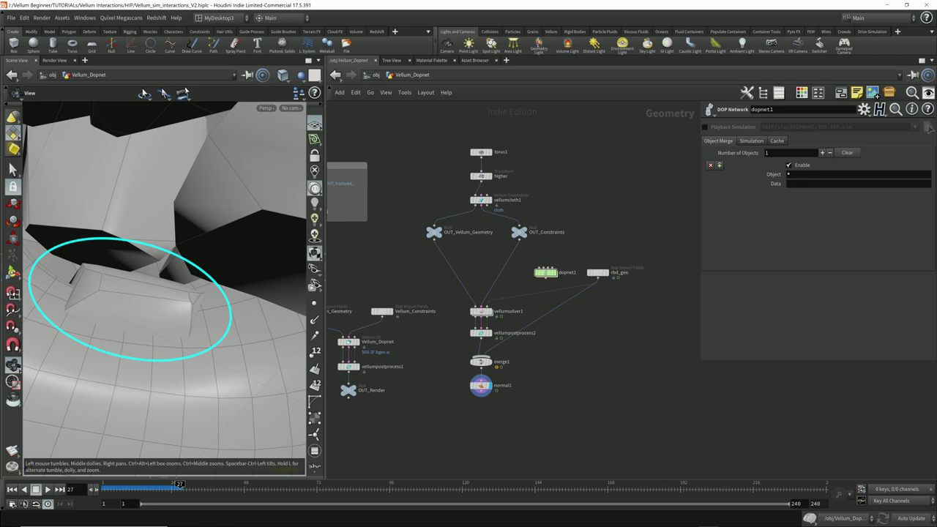
pyautogui.scroll(-10, 165, 290)
pyautogui.moveTo(164, 278)
pyautogui.mouseDown()
pyautogui.moveTo(165, 314)
pyautogui.moveTo(172, 197)
pyautogui.moveTo(179, 329)
pyautogui.mouseUp()
pyautogui.scroll(-5, 173, 242)
pyautogui.moveTo(179, 293); pyautogui.dragTo(172, 315)
pyautogui.moveTo(172, 256); pyautogui.dragTo(166, 306, button='right')
pyautogui.scroll(5, 167, 289)
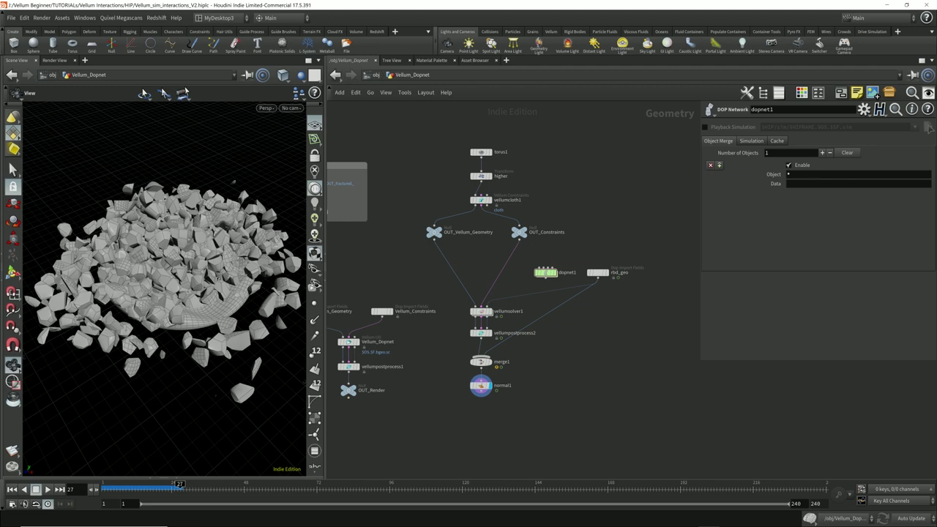
# Step: Open dopnet1 and scrub its simulation back from frame 27 to review the Vellum and RBD phases
pyautogui.doubleClick(545, 272)
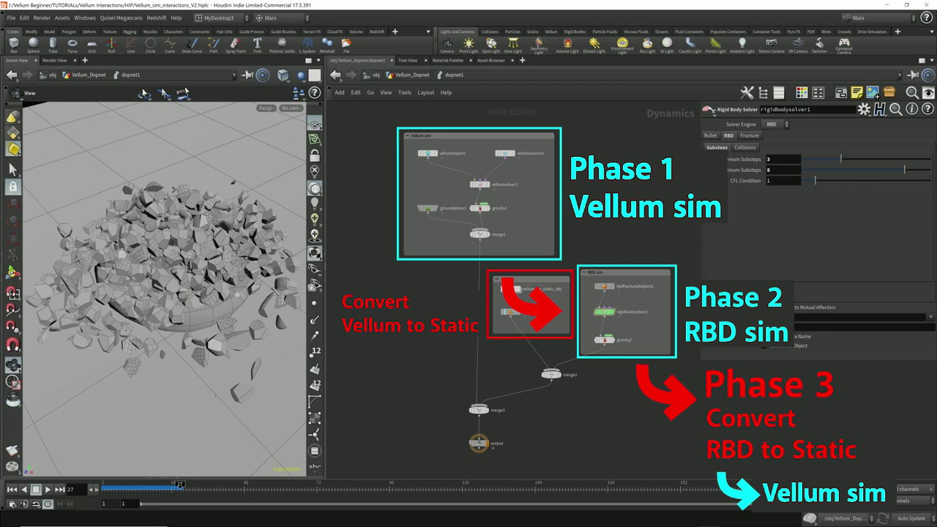
pyautogui.scroll(-6, 165, 285)
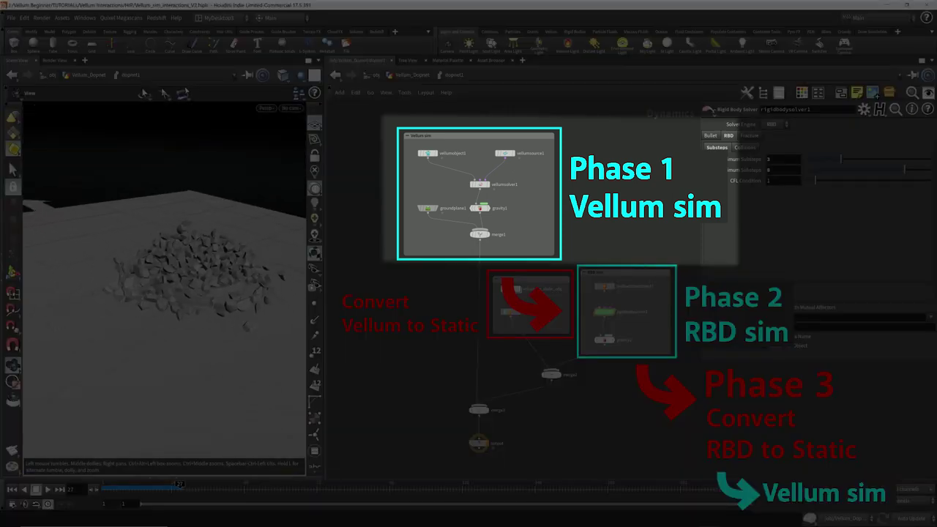
pyautogui.moveTo(165, 271); pyautogui.dragTo(165, 300)
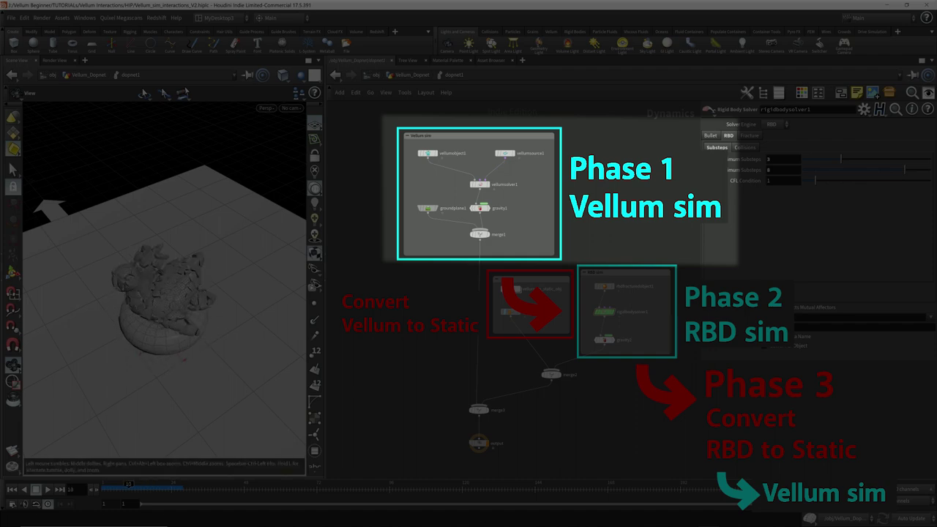
pyautogui.moveTo(164, 300); pyautogui.dragTo(146, 231)
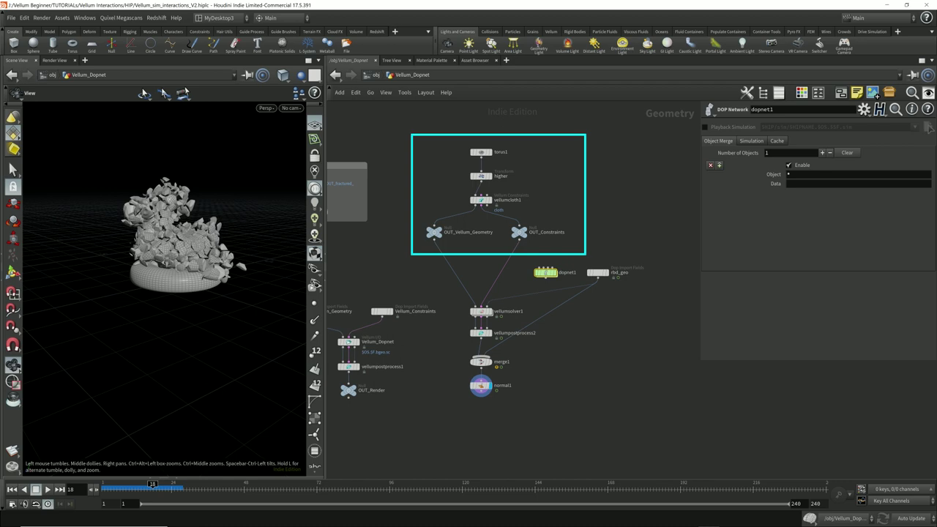
# Step: In Vellum_Dopnet, inspect vellumsolver1's settings and select vellumcloth1 with the OUT_Vellum_Geometry and OUT_Constraints nulls
pyautogui.click(481, 311)
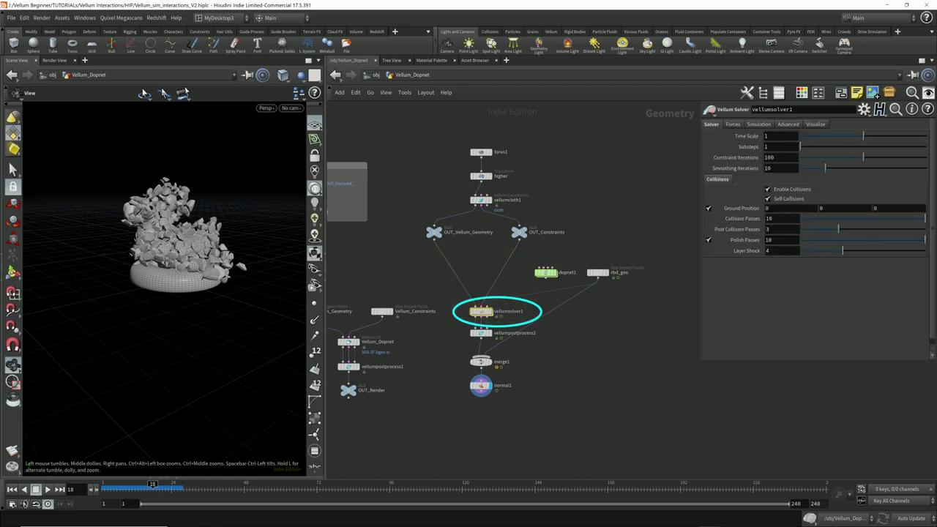
pyautogui.click(546, 273)
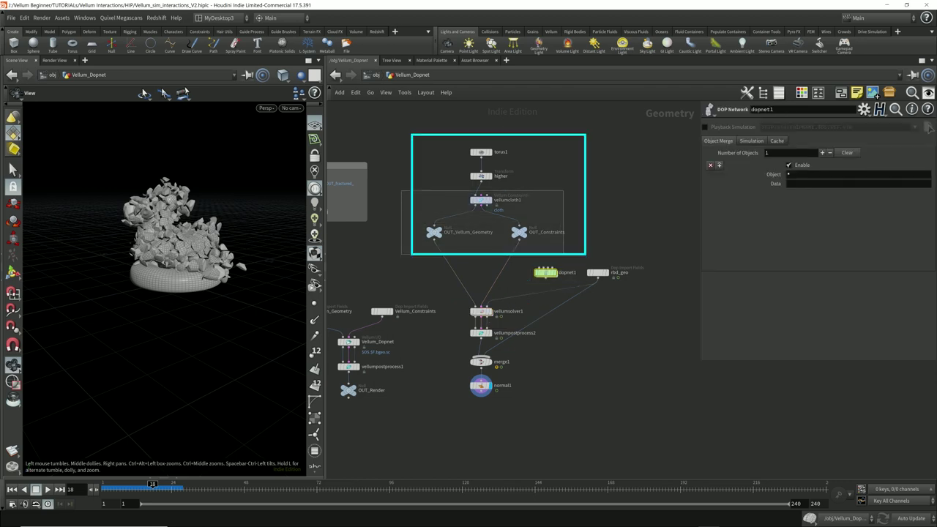
pyautogui.moveTo(564, 254); pyautogui.dragTo(564, 255)
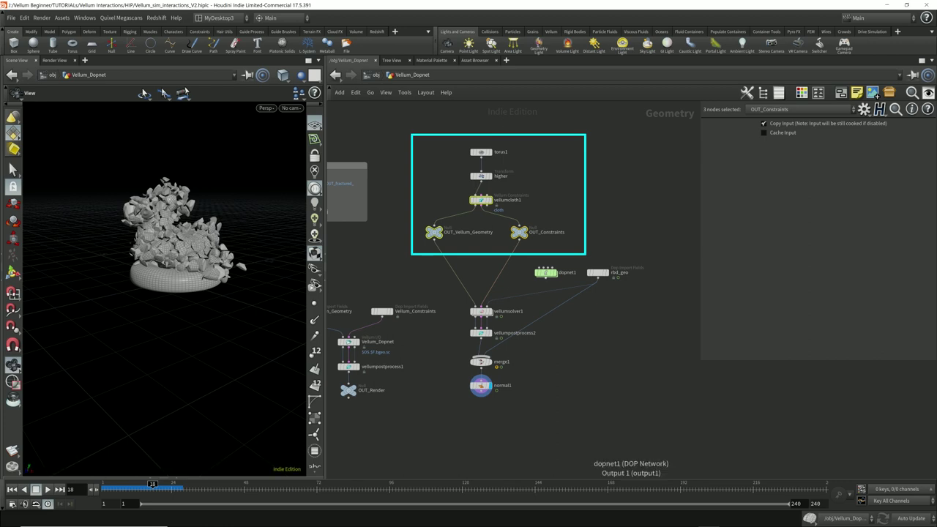
# Step: Review the RBD sim group inside dopnet1, then go up, display rbd_geo and inspect the vellumsolver1 node it feeds
pyautogui.click(545, 272)
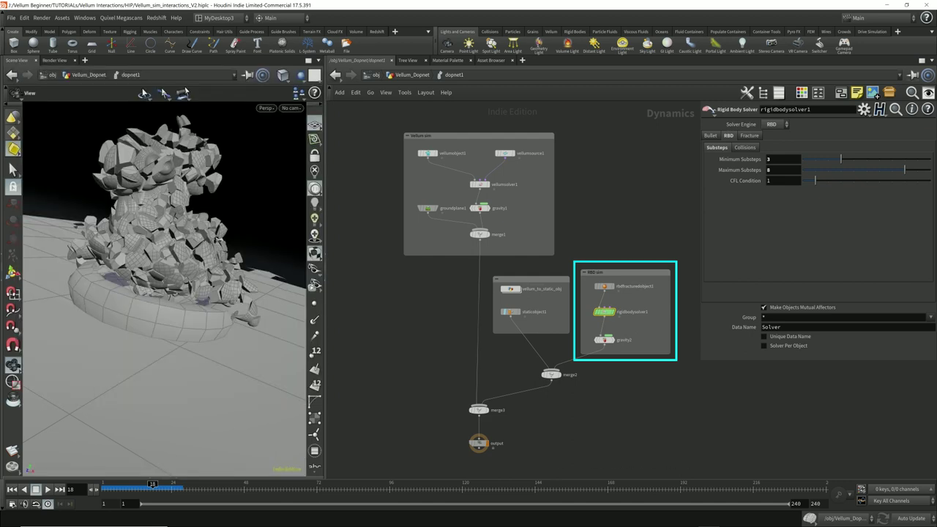
pyautogui.press('u')
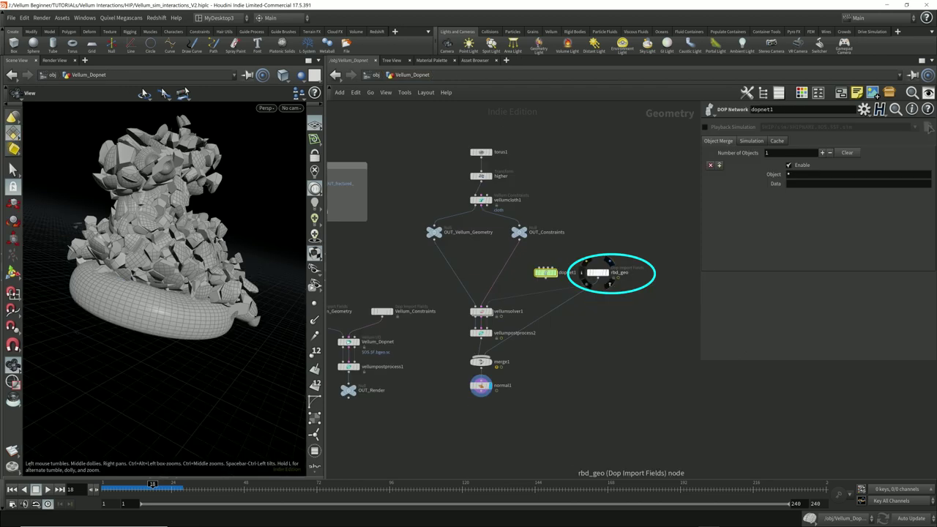
pyautogui.click(604, 273)
pyautogui.moveTo(212, 308); pyautogui.dragTo(183, 303)
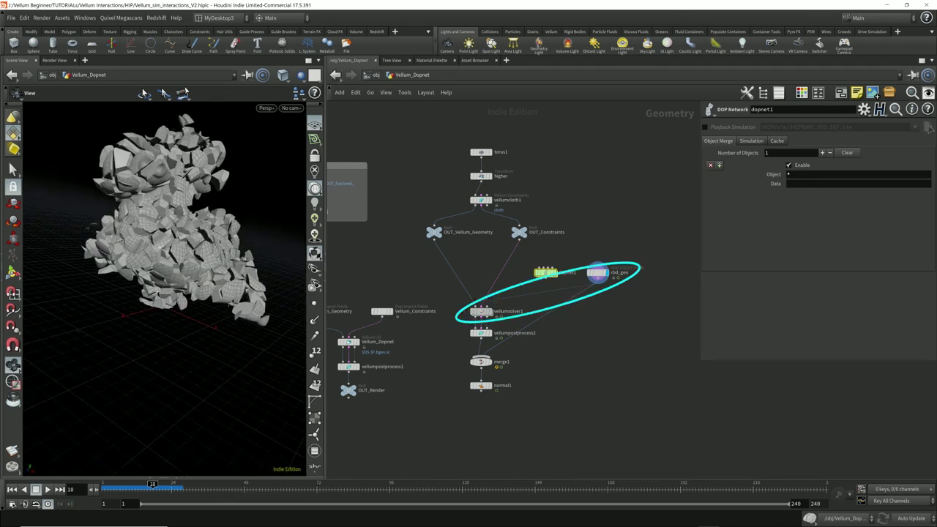
pyautogui.click(480, 311)
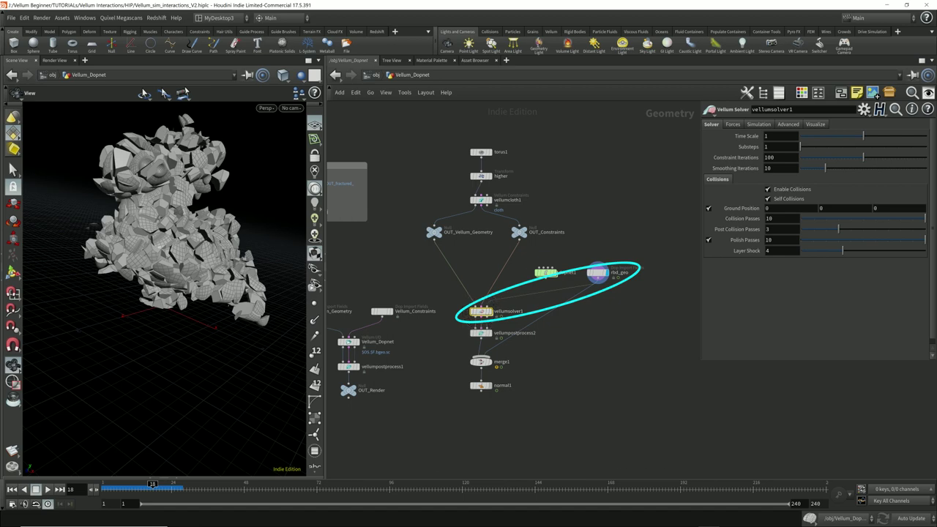
# Step: Display the normal1 result and view the combined torus and fractured pieces from different angles
pyautogui.click(489, 385)
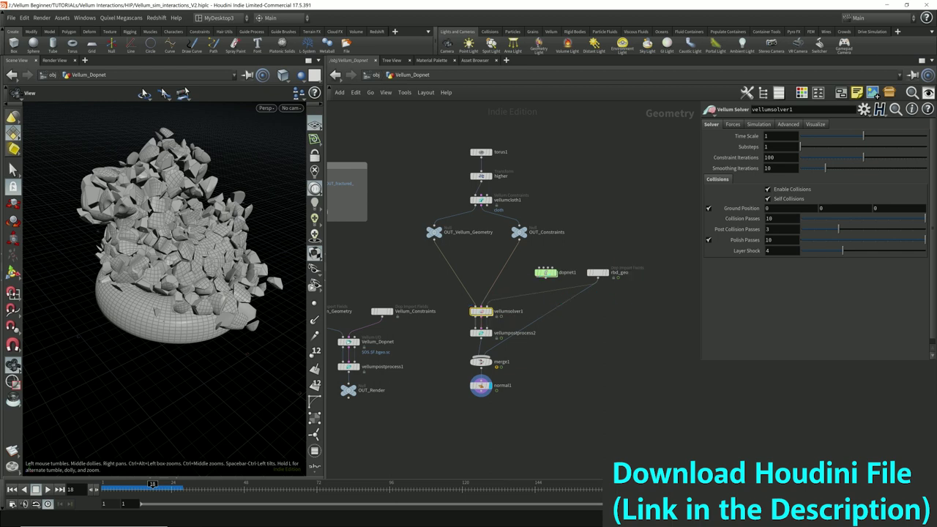
pyautogui.moveTo(299, 394)
pyautogui.mouseDown()
pyautogui.moveTo(289, 359)
pyautogui.moveTo(267, 341)
pyautogui.moveTo(293, 395)
pyautogui.moveTo(253, 363)
pyautogui.moveTo(286, 397)
pyautogui.mouseUp()
pyautogui.moveTo(246, 278); pyautogui.dragTo(263, 274)
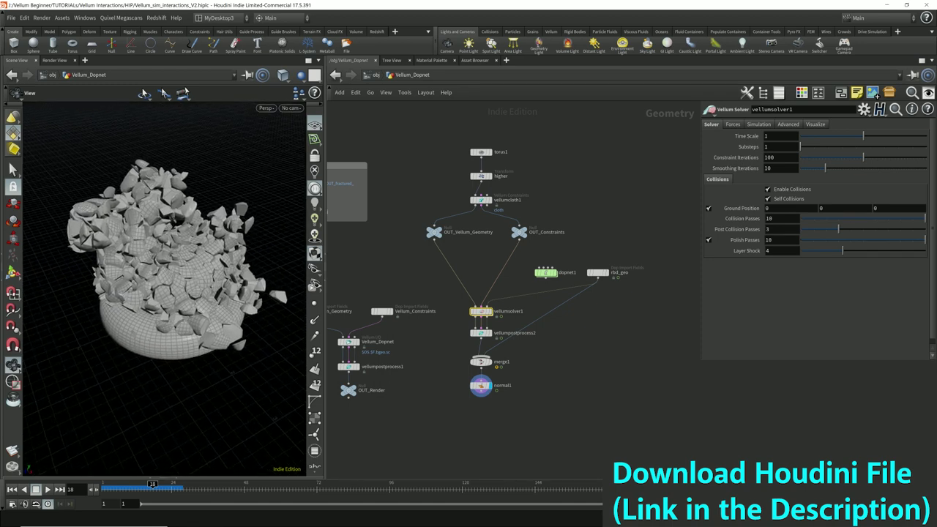